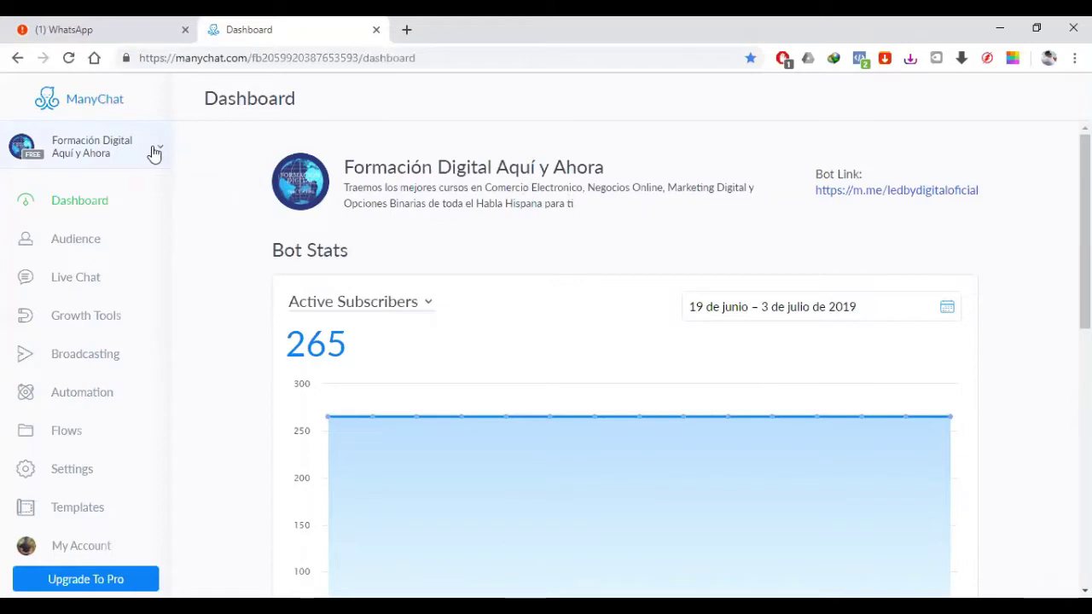
Step: Check the Formación Digital Aquí y Ahora dashboard's 265 active subscribers, then bring up the connected pages list
{"action": "left_click", "coordinate": [153, 151]}
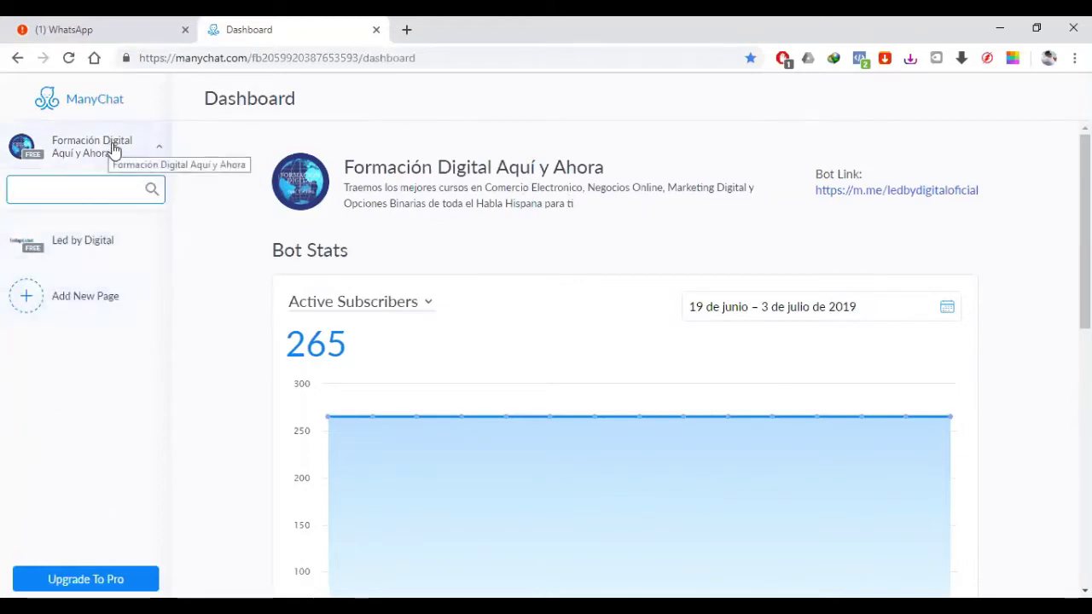
{"action": "left_click", "coordinate": [114, 150]}
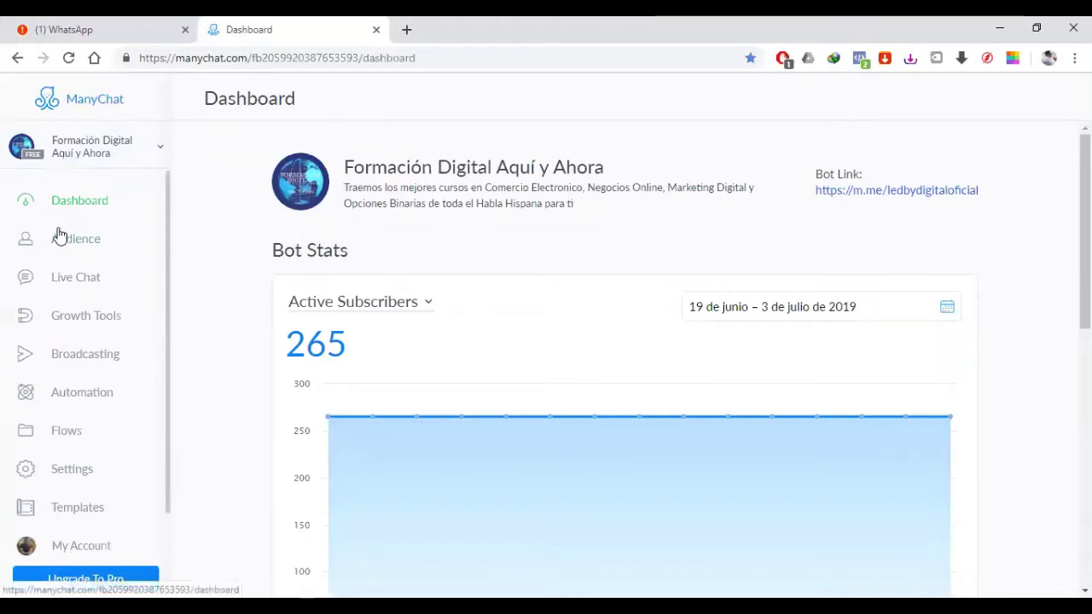
{"action": "scroll", "coordinate": [58, 239], "scroll_direction": "down", "scroll_amount": 1}
{"action": "scroll", "coordinate": [58, 239], "scroll_direction": "up", "scroll_amount": 1}
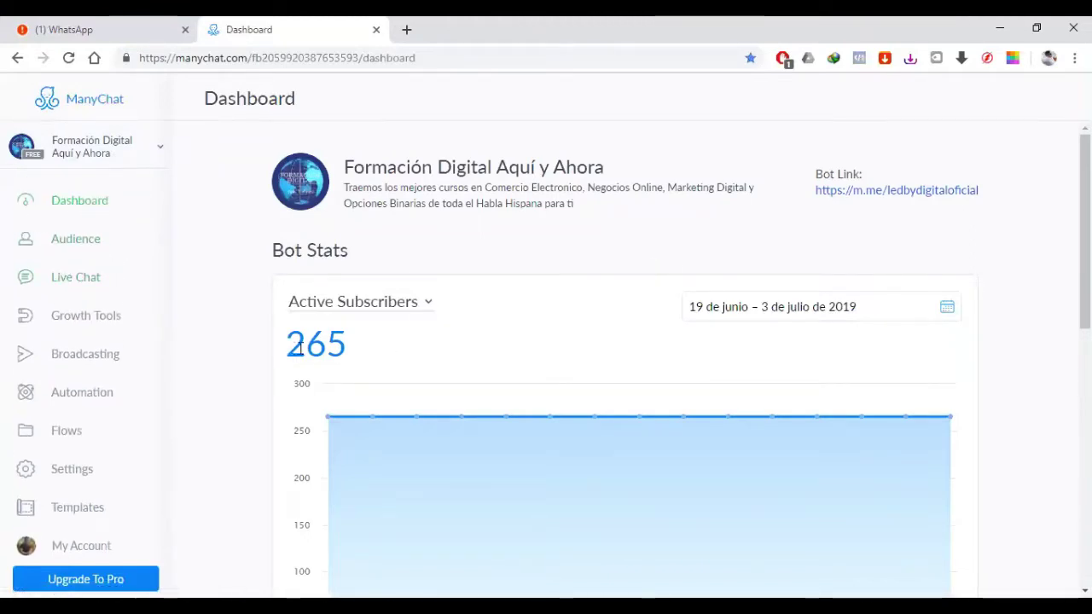
{"action": "left_click_drag", "start_coordinate": [291, 345], "coordinate": [478, 358]}
{"action": "left_click", "coordinate": [512, 348]}
{"action": "scroll", "coordinate": [660, 305], "scroll_direction": "down", "scroll_amount": 3}
{"action": "scroll", "coordinate": [661, 304], "scroll_direction": "up", "scroll_amount": 3}
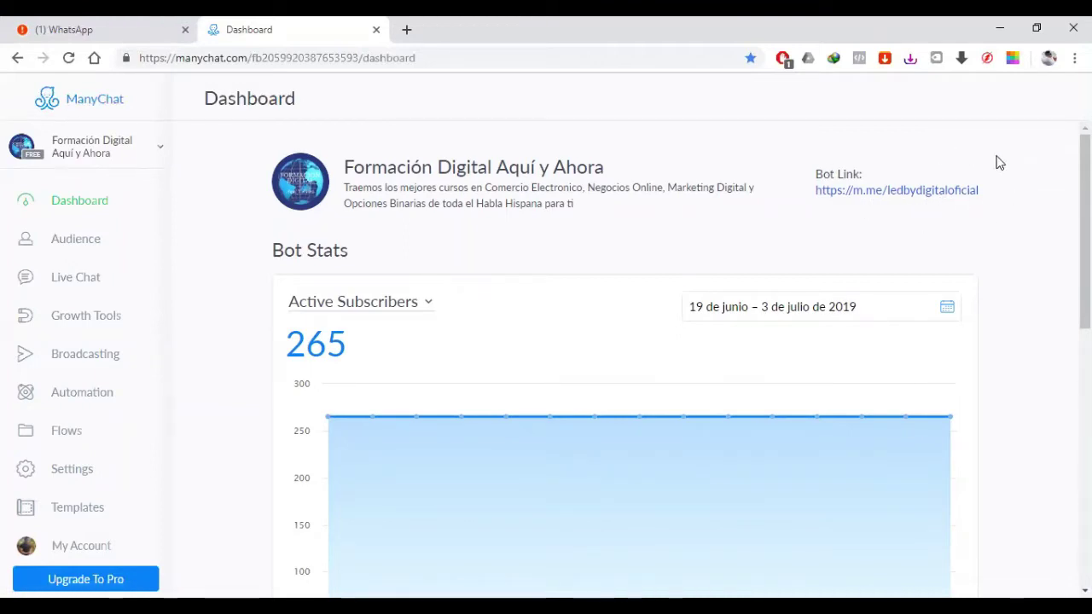
{"action": "left_click", "coordinate": [66, 151]}
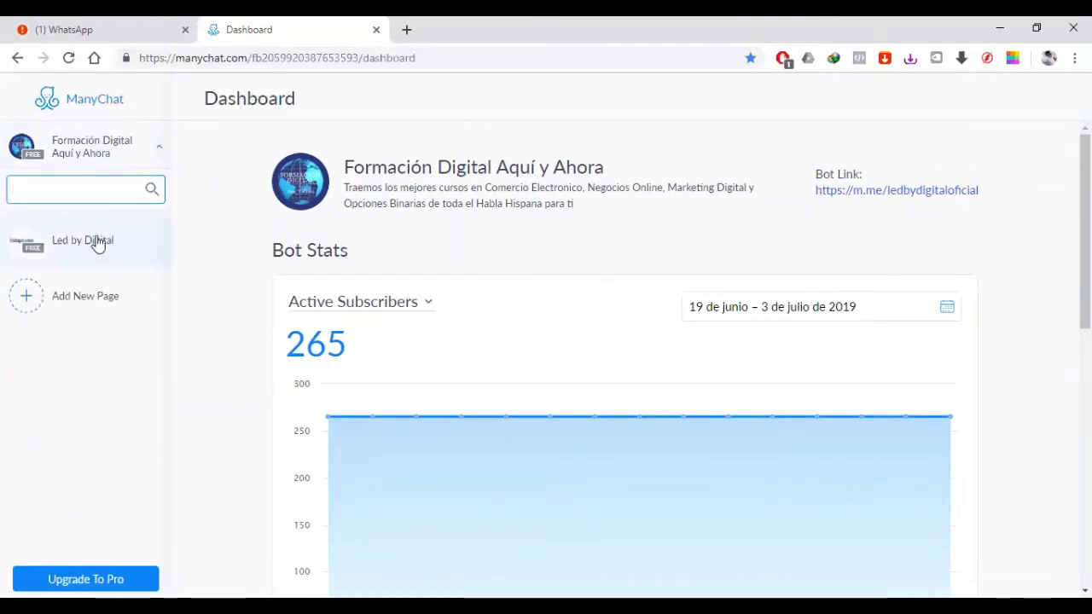
Step: Switch to the Led by Digital page and view its Audience list of 380 subscribers
{"action": "left_click", "coordinate": [98, 244]}
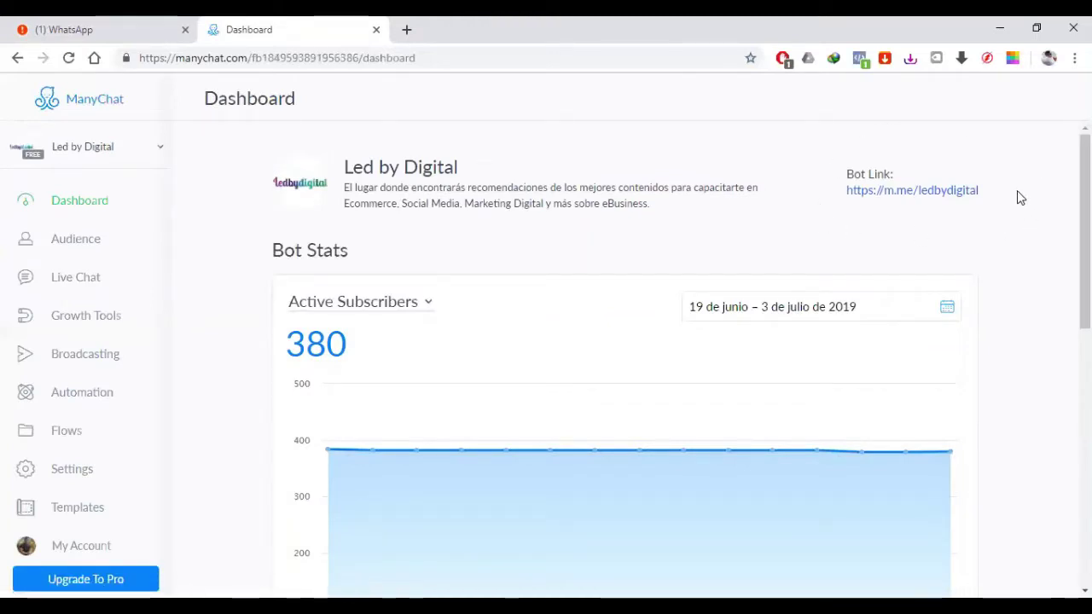
{"action": "left_click_drag", "start_coordinate": [978, 195], "coordinate": [848, 197]}
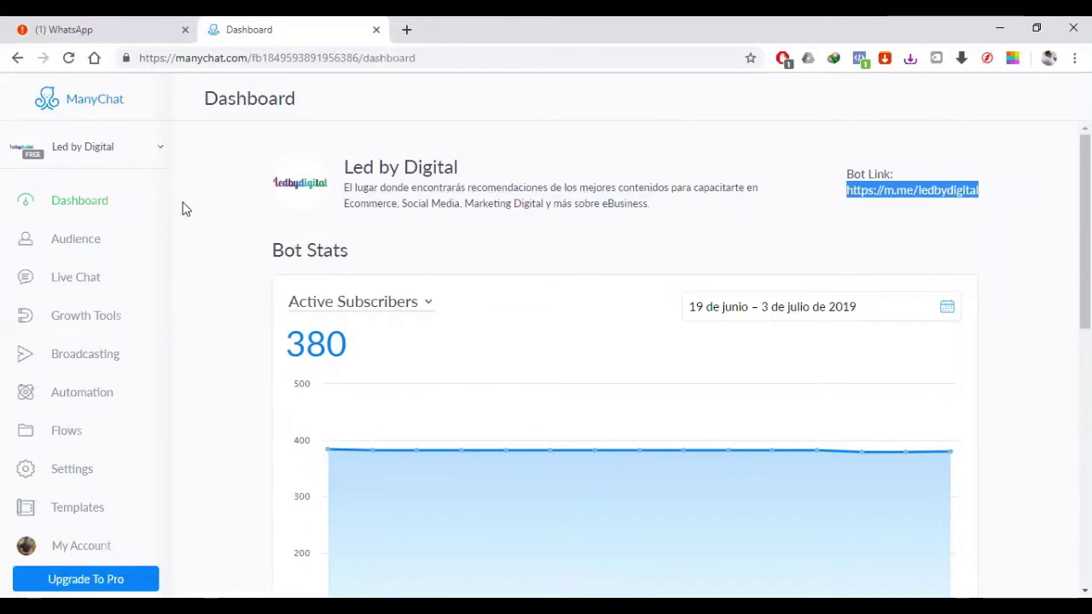
{"action": "left_click", "coordinate": [76, 245]}
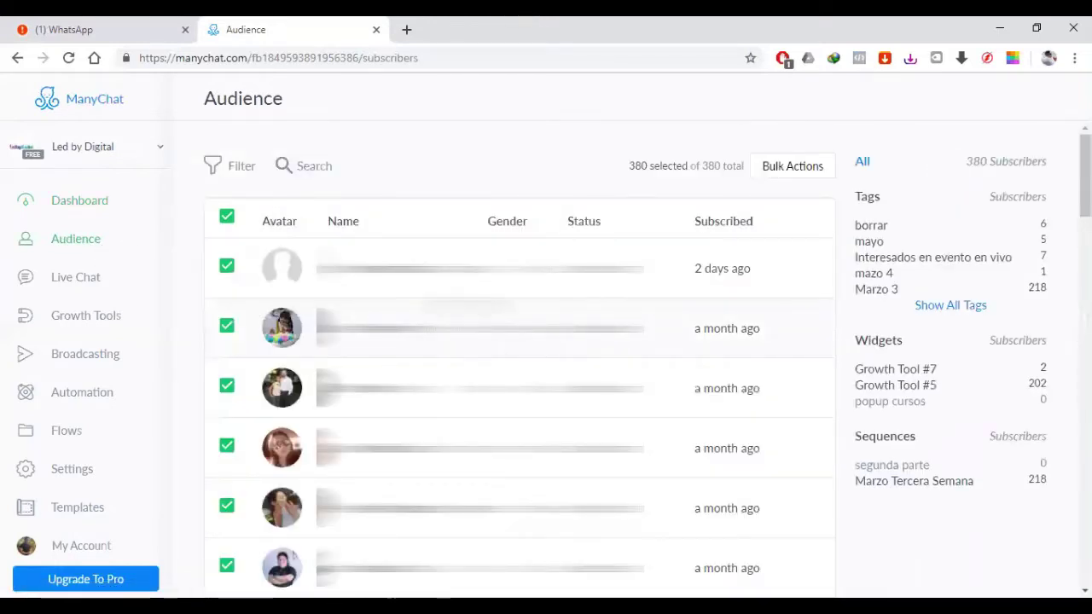
Step: Browse the Led by Digital Audience list and Widgets summary, then go to Live Chat
{"action": "scroll", "coordinate": [103, 550], "scroll_direction": "down", "scroll_amount": 5}
{"action": "scroll", "coordinate": [103, 550], "scroll_direction": "up", "scroll_amount": 3}
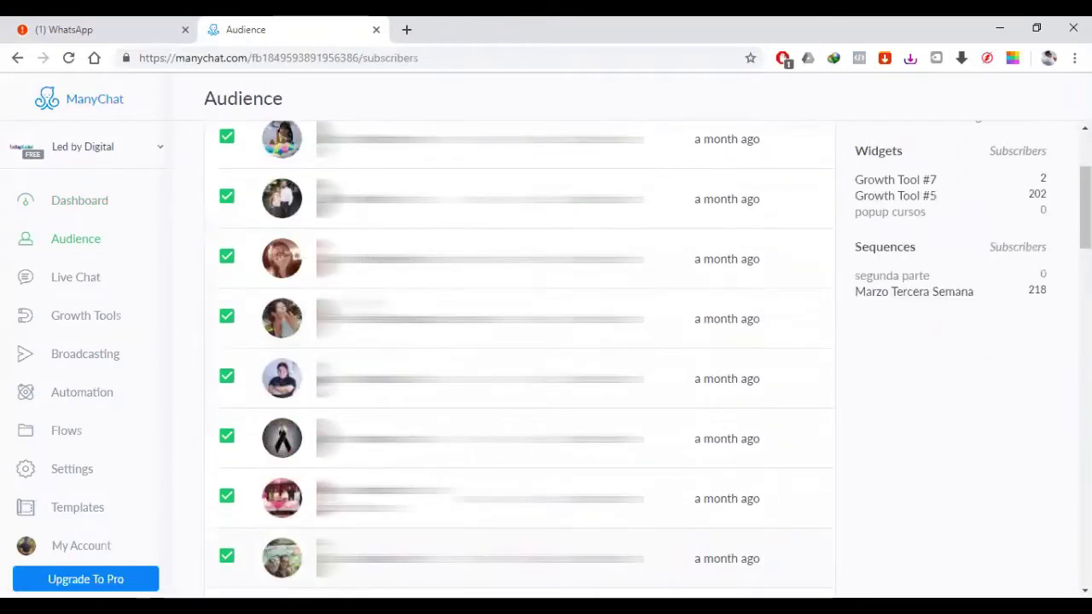
{"action": "scroll", "coordinate": [102, 550], "scroll_direction": "up", "scroll_amount": 4}
{"action": "scroll", "coordinate": [721, 349], "scroll_direction": "down", "scroll_amount": 3}
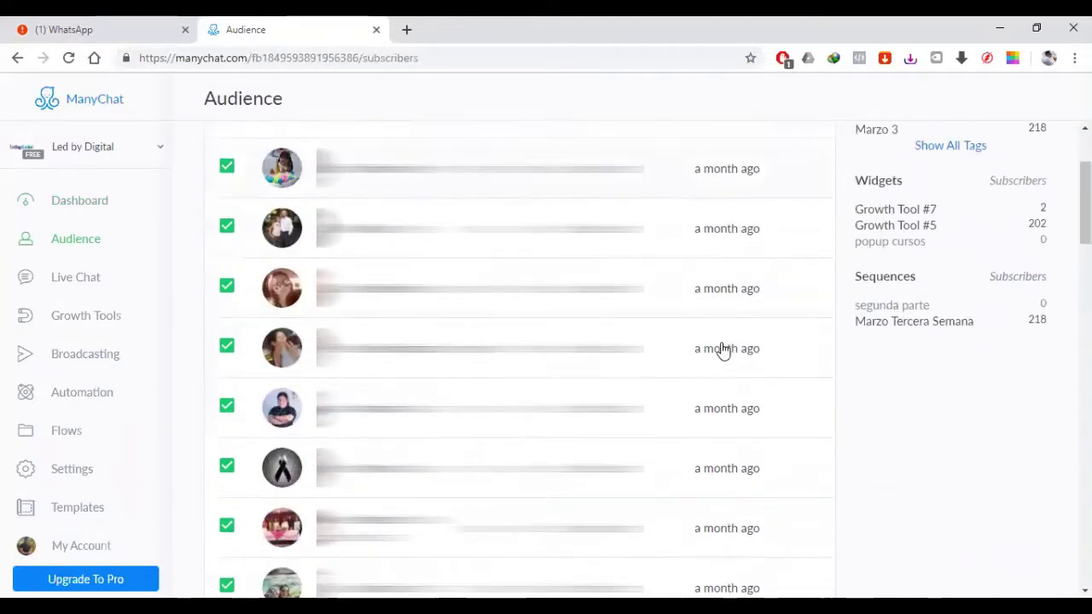
{"action": "scroll", "coordinate": [722, 349], "scroll_direction": "down", "scroll_amount": 1}
{"action": "scroll", "coordinate": [768, 354], "scroll_direction": "up", "scroll_amount": 4}
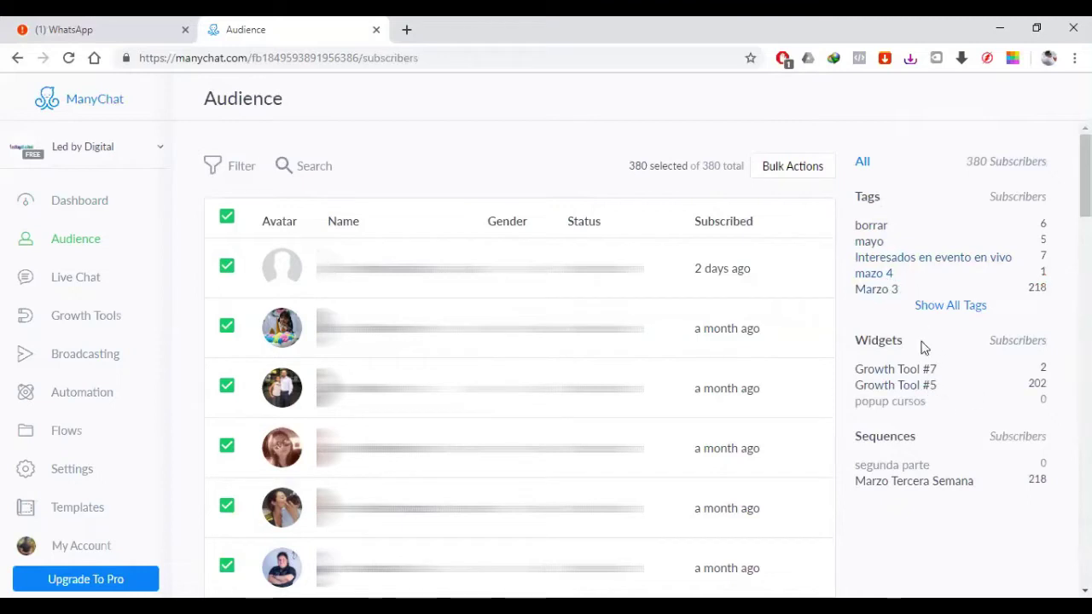
{"action": "left_click_drag", "start_coordinate": [856, 339], "coordinate": [901, 341]}
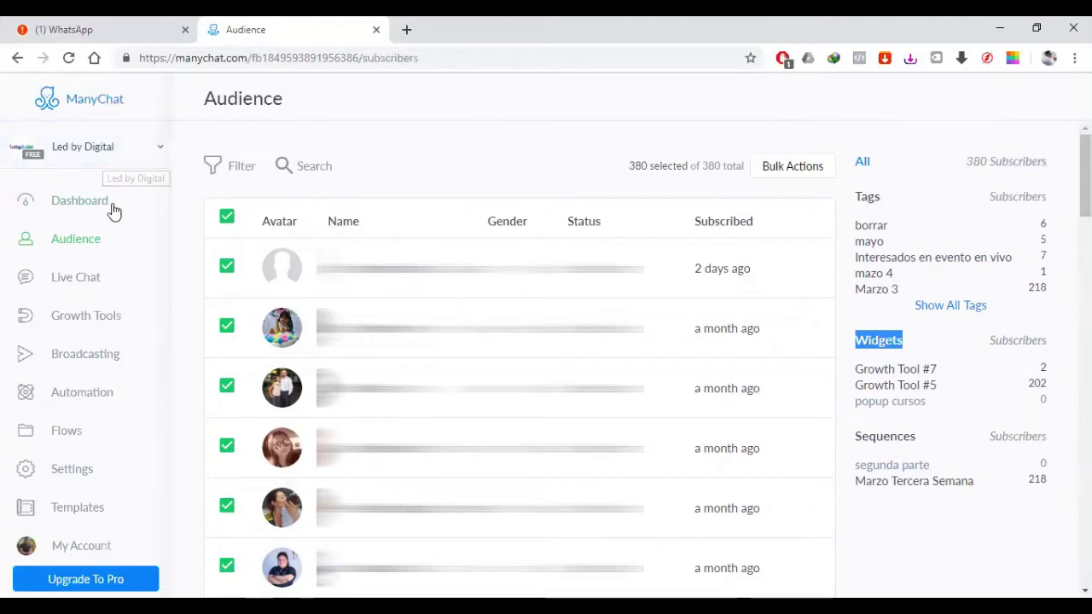
{"action": "left_click", "coordinate": [86, 280]}
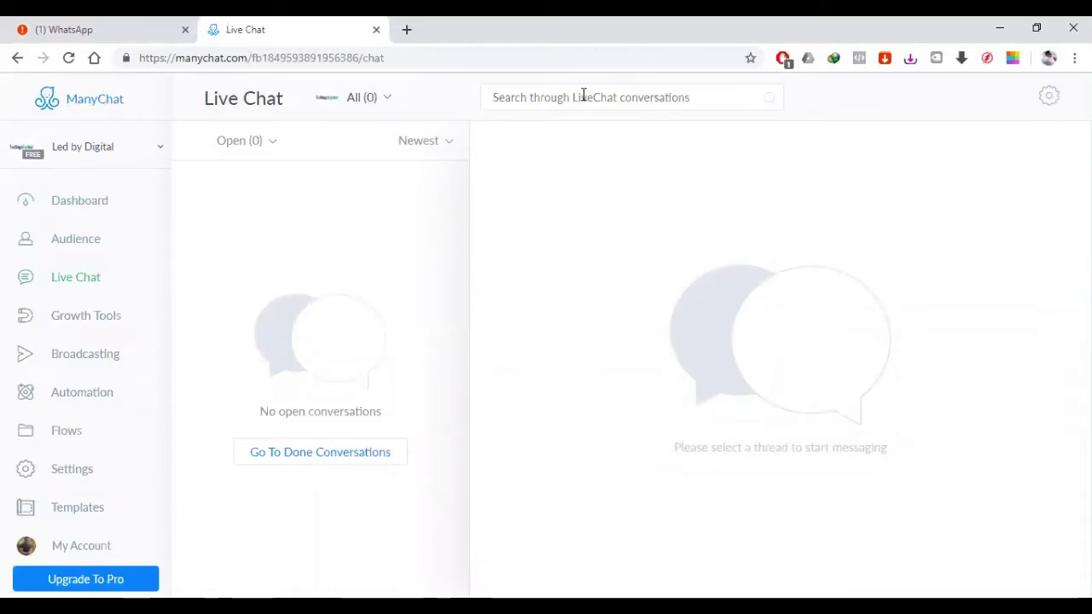
Step: Filter Live Chat to done conversations and open the first thread to continue it
{"action": "left_click", "coordinate": [580, 98]}
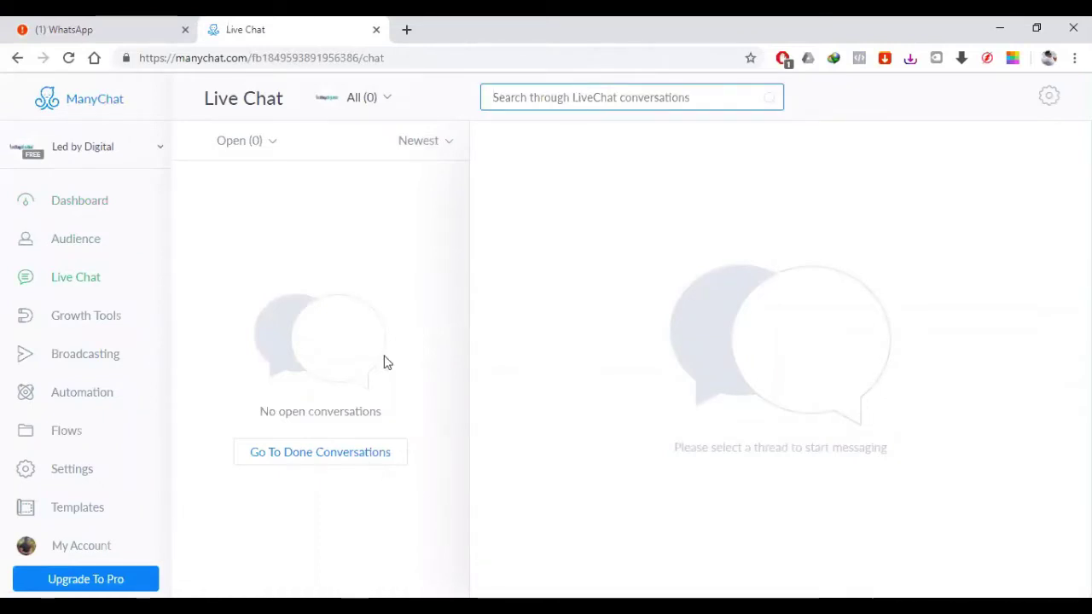
{"action": "left_click", "coordinate": [434, 141]}
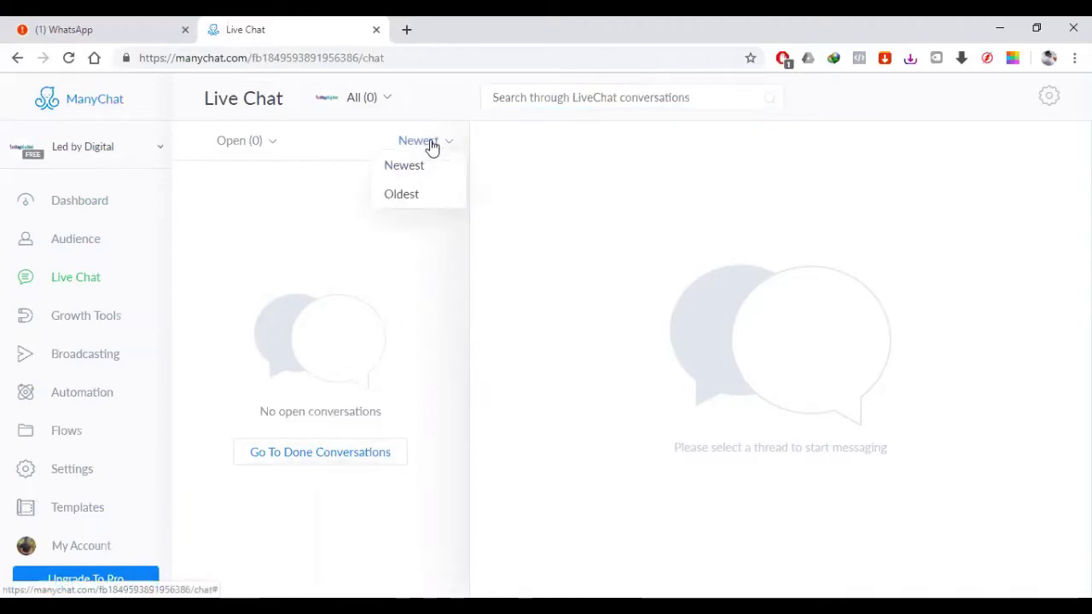
{"action": "left_click", "coordinate": [342, 465]}
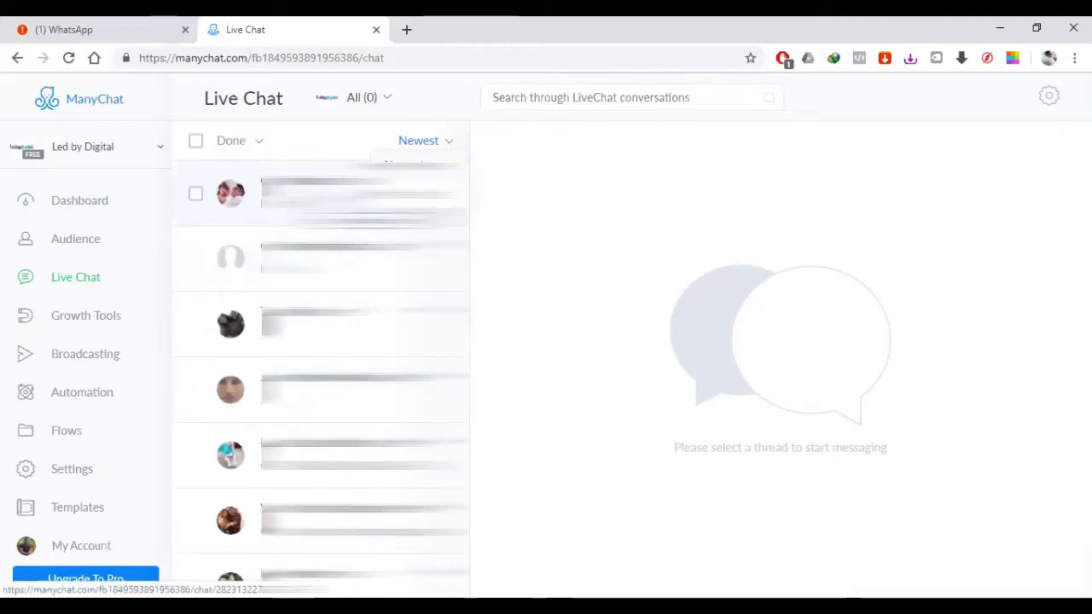
{"action": "left_click", "coordinate": [341, 193]}
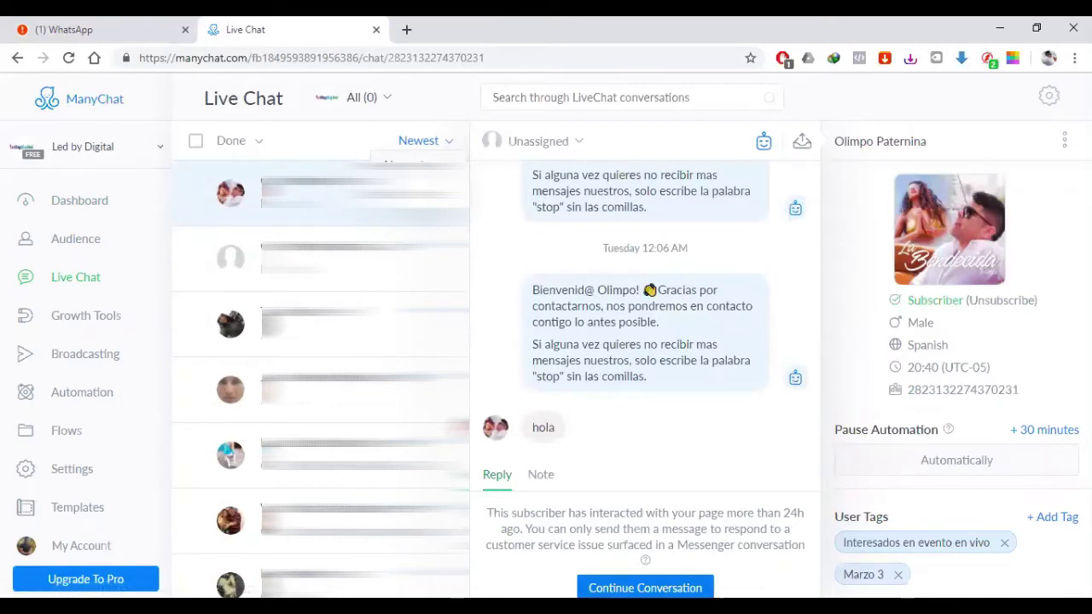
{"action": "left_click", "coordinate": [645, 587]}
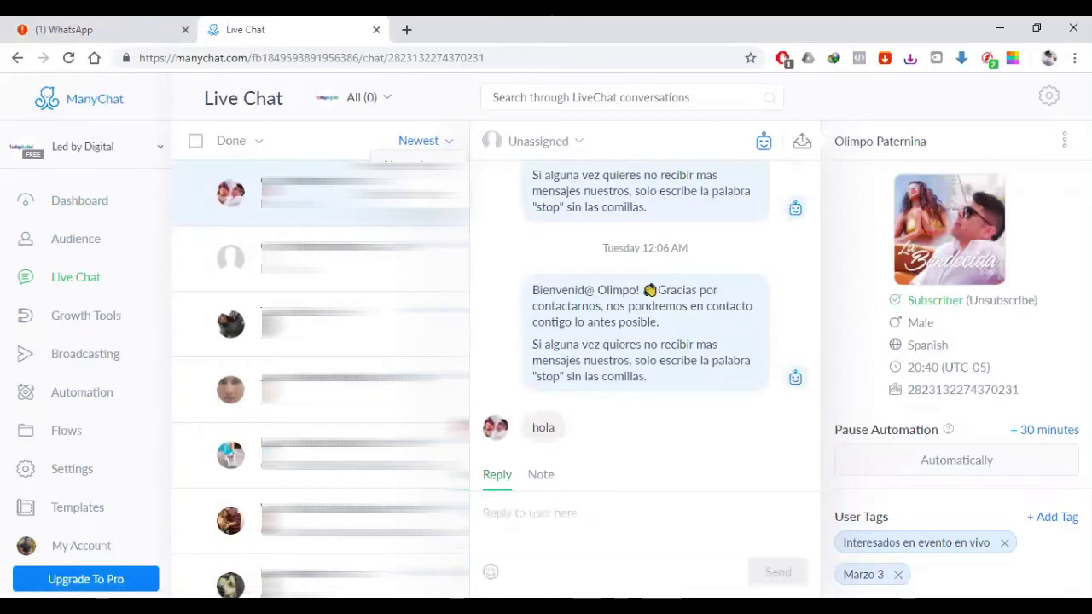
Step: Draft a 'hola' reply, erase it without sending, and go to Growth Tools
{"action": "left_click", "coordinate": [576, 529]}
{"action": "type", "text": "hola"}
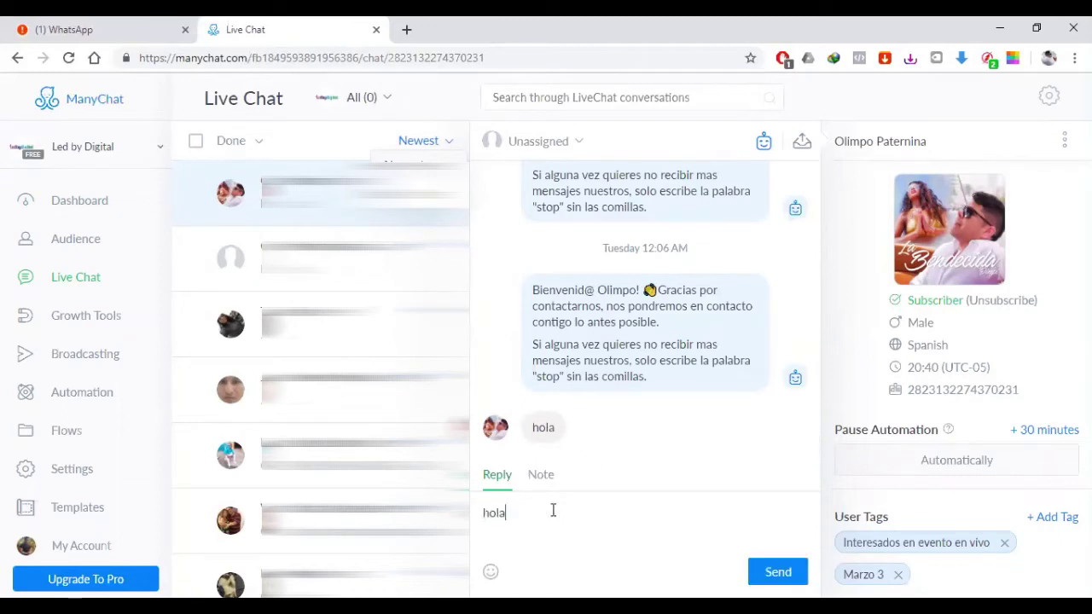
{"action": "type", "text": " ol"}
{"action": "key", "text": "BackSpace"}
{"action": "key", "text": "BackSpace"}
{"action": "key", "text": "BackSpace"}
{"action": "key", "text": "BackSpace"}
{"action": "key", "text": "BackSpace"}
{"action": "key", "text": "BackSpace"}
{"action": "key", "text": "BackSpace"}
{"action": "key", "text": "BackSpace"}
{"action": "key", "text": "BackSpace"}
{"action": "key", "text": "BackSpace"}
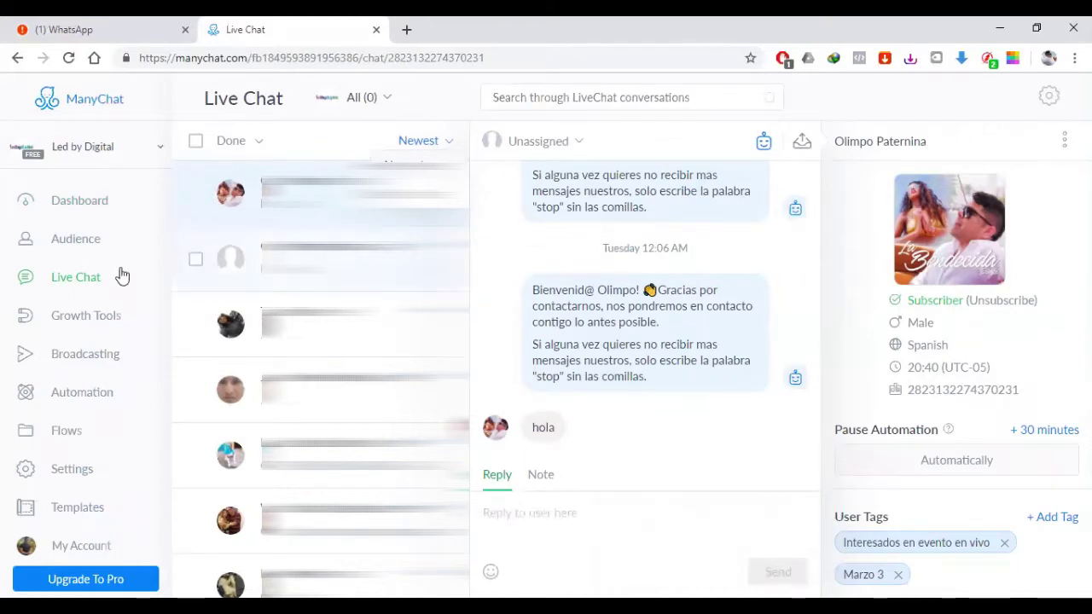
{"action": "left_click", "coordinate": [53, 317]}
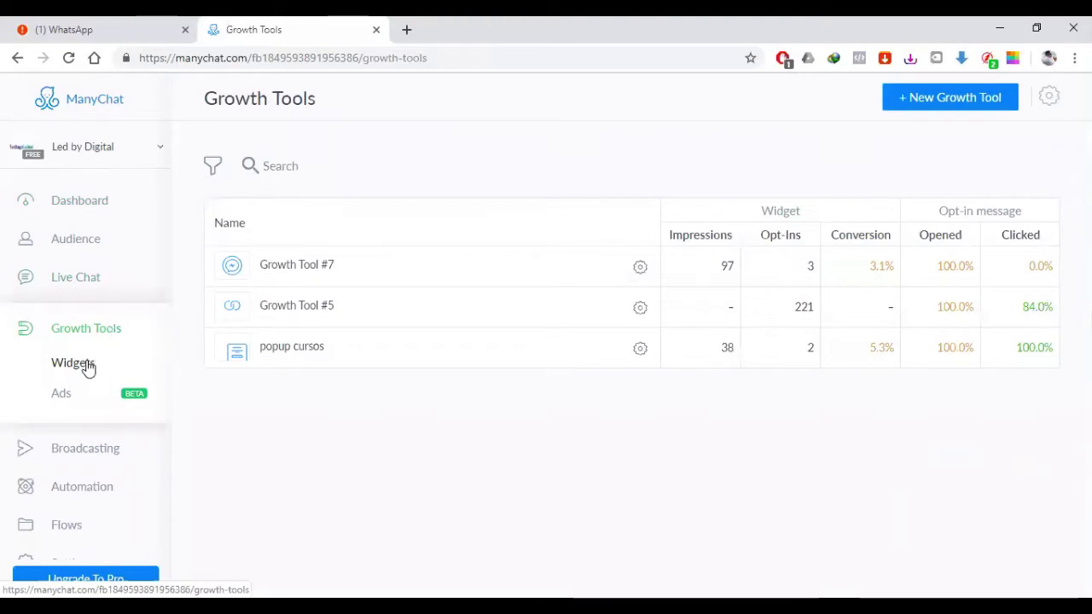
Step: Open the Broadcasting section for the Led by Digital page
{"action": "left_click", "coordinate": [91, 453]}
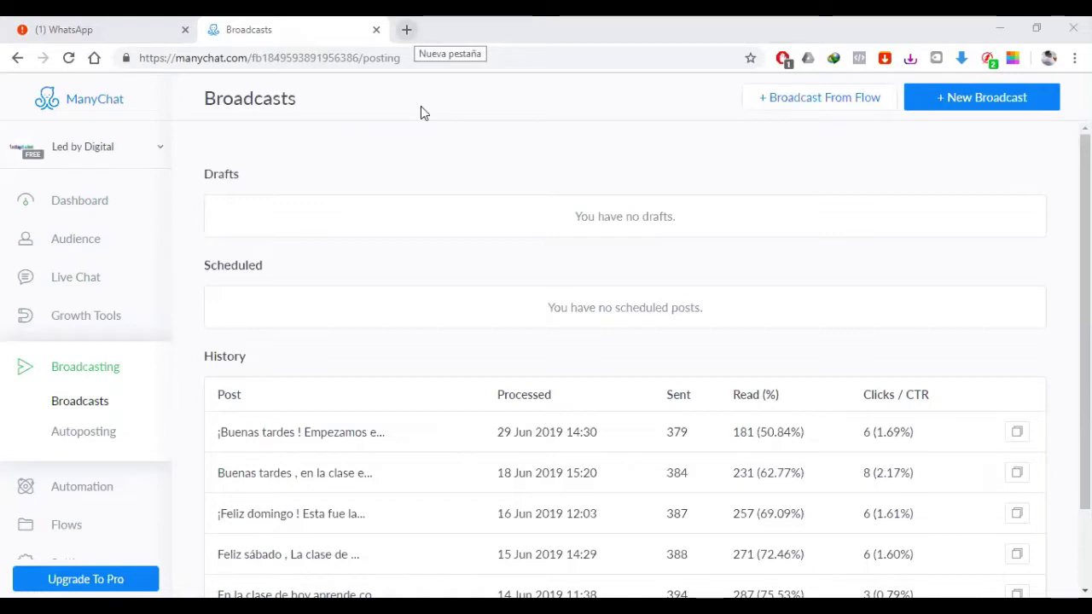
Step: Open Builderall Office in a new Chrome tab, then return to the ManyChat Broadcasts tab
{"action": "key", "text": "ctrl+t"}
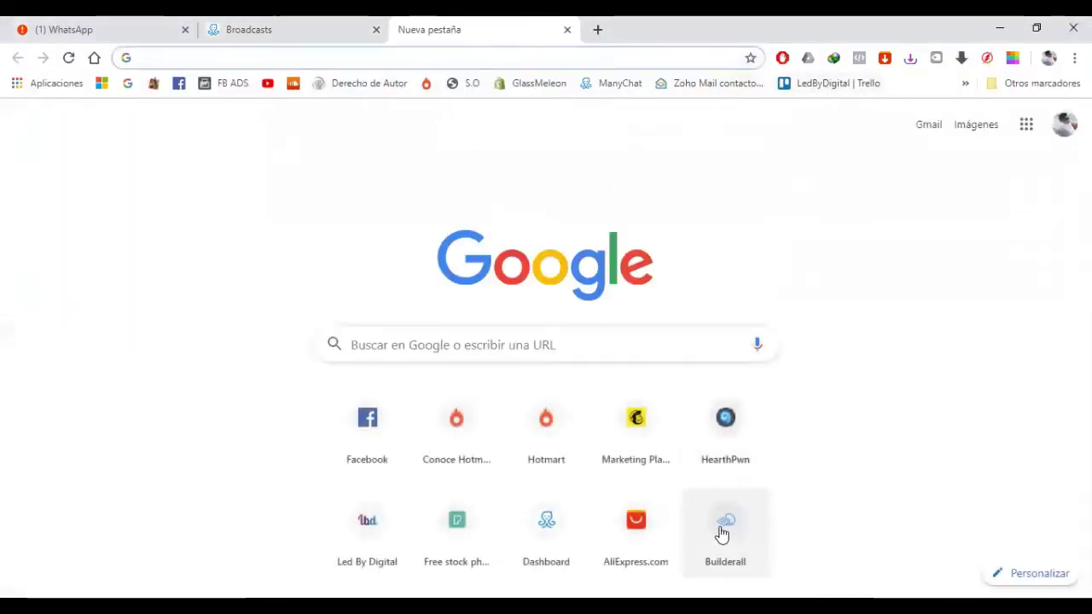
{"action": "left_click", "coordinate": [722, 534]}
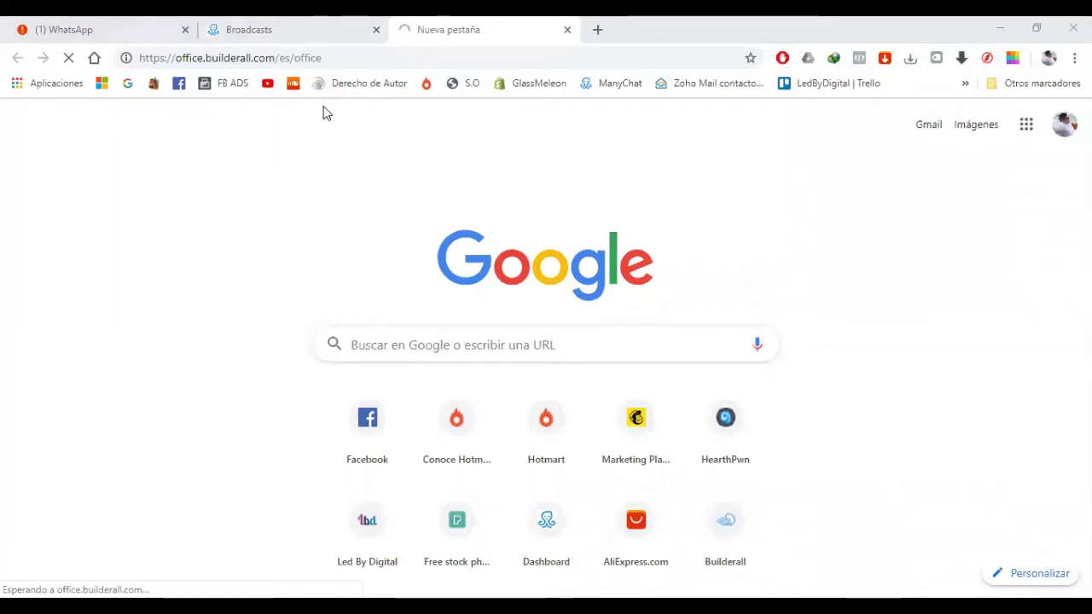
{"action": "key", "text": "ctrl+shift+Tab"}
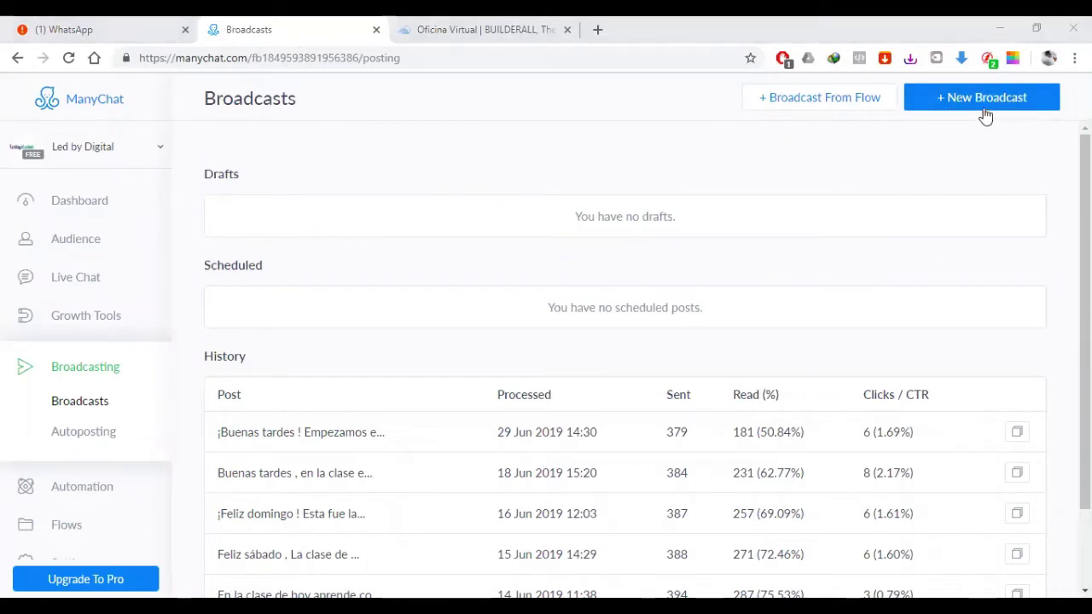
Step: Create a new broadcast and begin its first text message with 'Hola'
{"action": "left_click", "coordinate": [987, 103]}
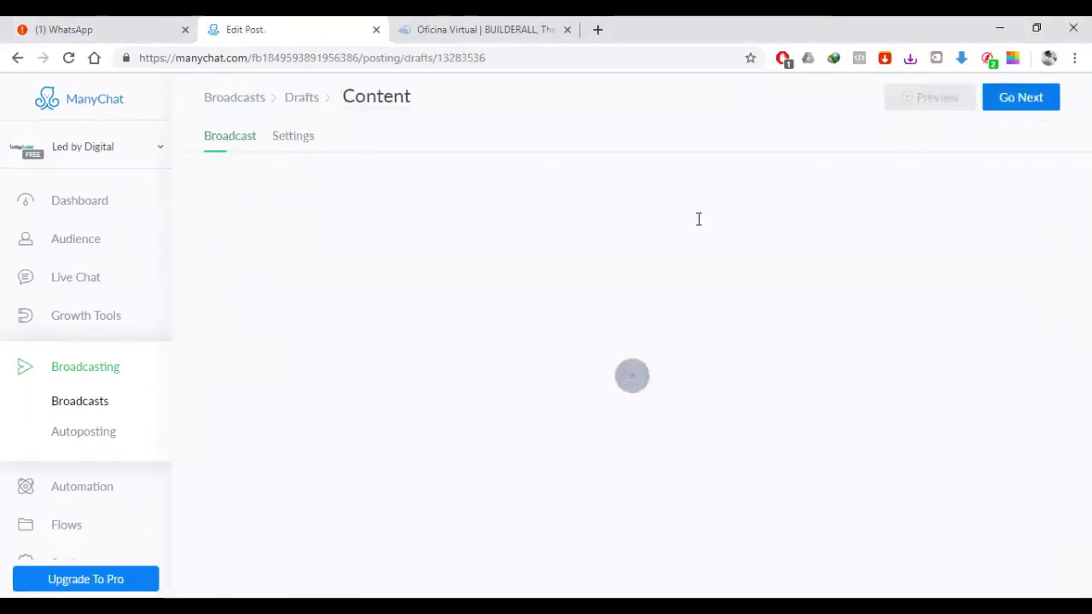
{"action": "left_click", "coordinate": [631, 249]}
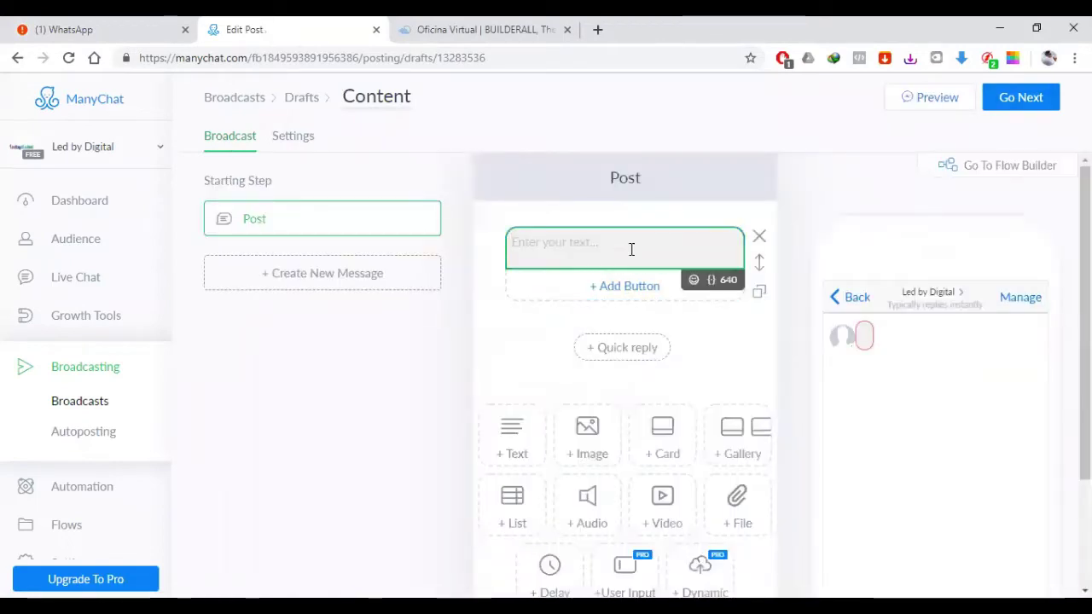
{"action": "type", "text": "Hola"}
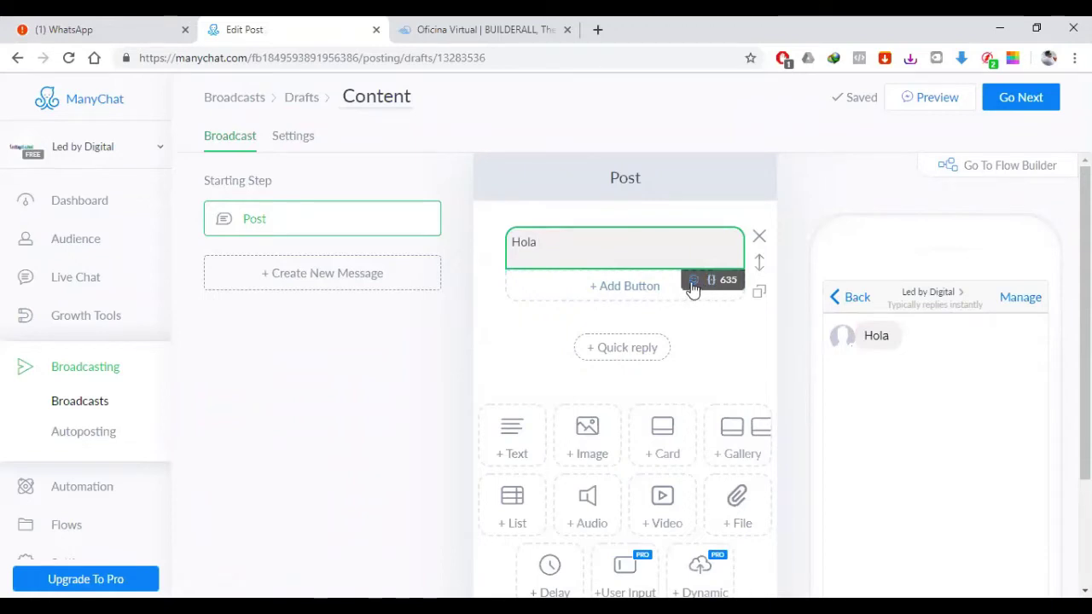
Step: Insert the subscriber's First Name after Hola, followed by ', te'
{"action": "left_click", "coordinate": [711, 281]}
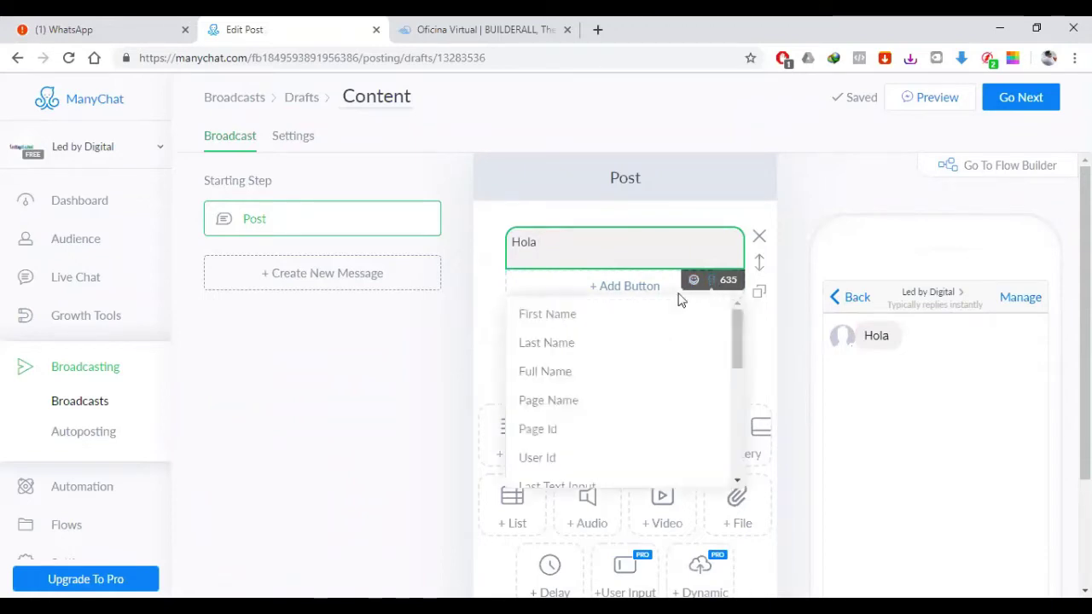
{"action": "left_click", "coordinate": [539, 322]}
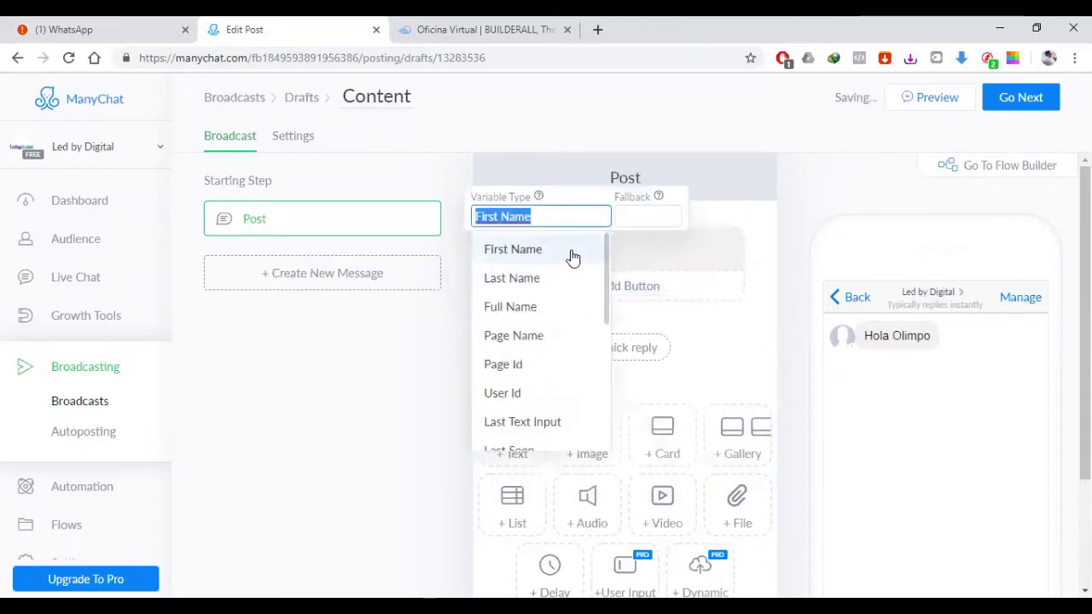
{"action": "left_click", "coordinate": [592, 256]}
{"action": "left_click", "coordinate": [657, 250]}
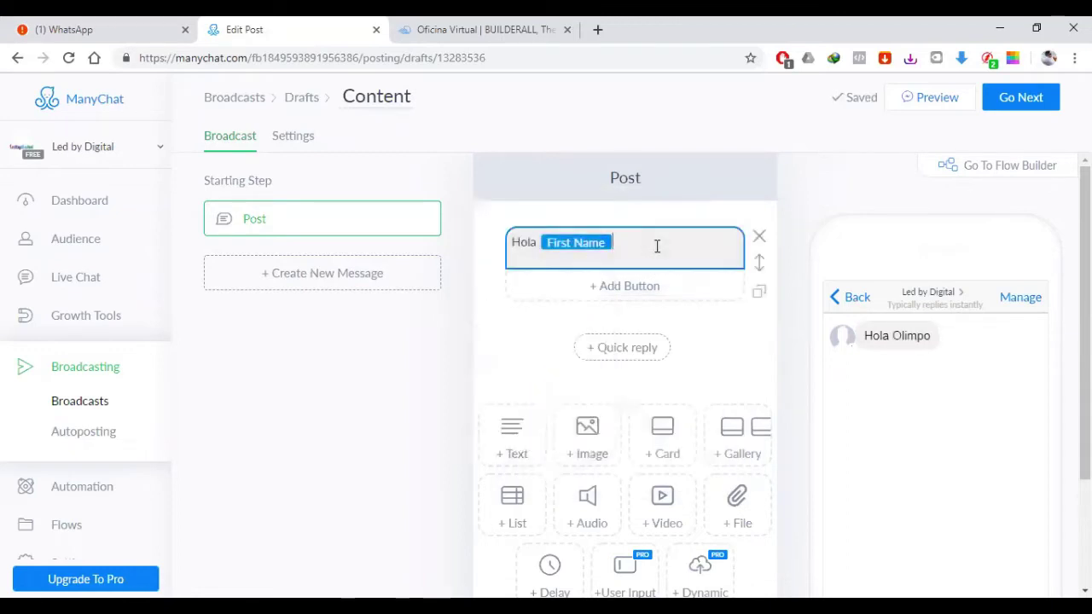
{"action": "type", "text": ", "}
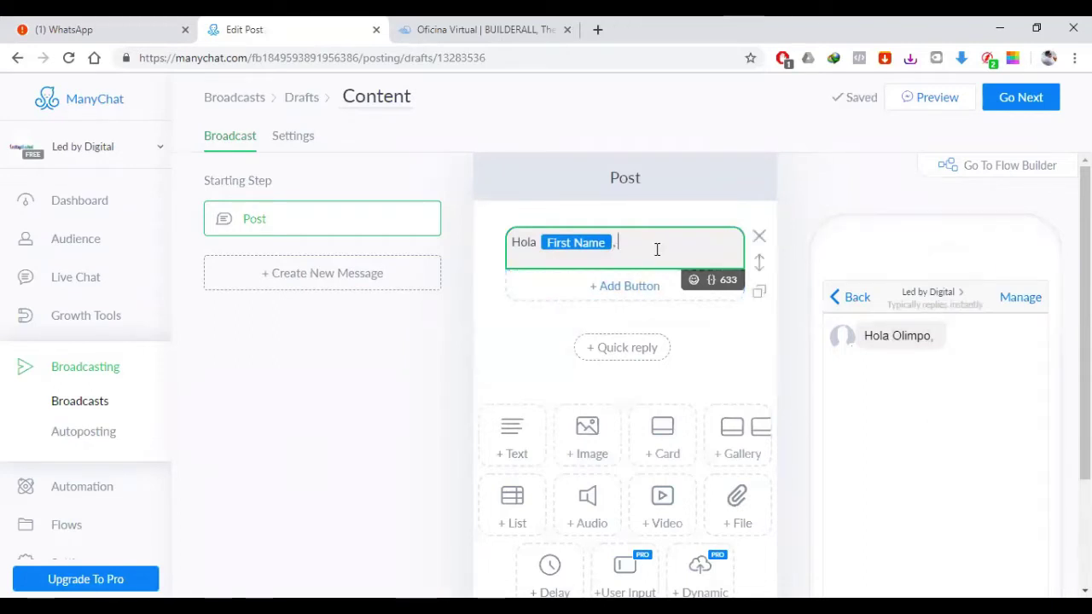
{"action": "type", "text": "te"}
{"action": "key", "text": "BackSpace"}
{"action": "key", "text": "BackSpace"}
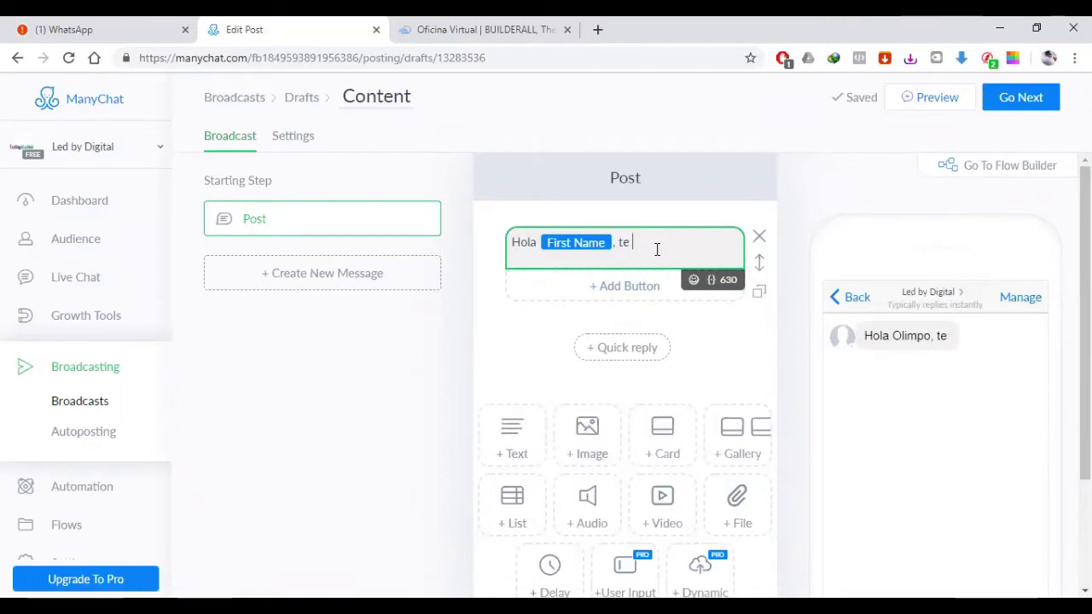
Step: Write that Builderall is one of the best digital marketing tools available today
{"action": "type", "text": "quiero invitar "}
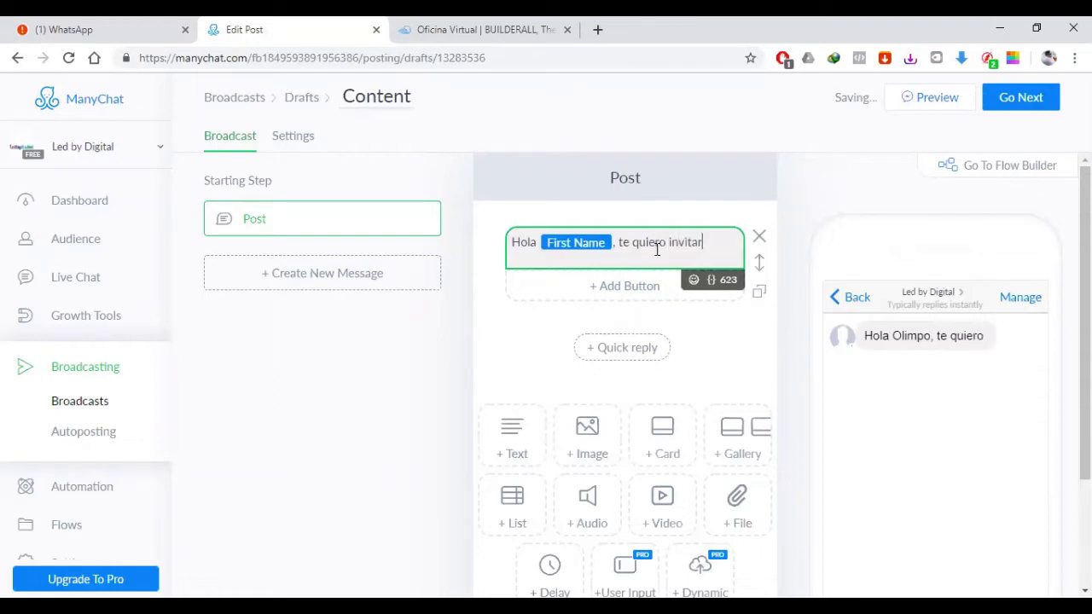
{"action": "type", "text": "a que co"}
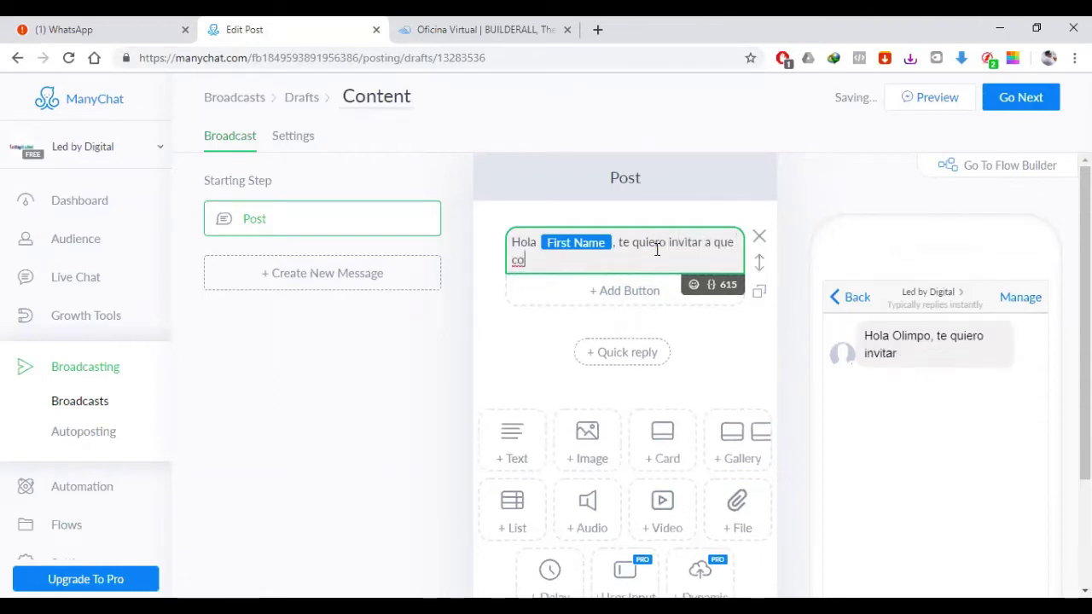
{"action": "type", "text": "nzca"}
{"action": "key", "text": "BackSpace"}
{"action": "key", "text": "BackSpace"}
{"action": "key", "text": "BackSpace"}
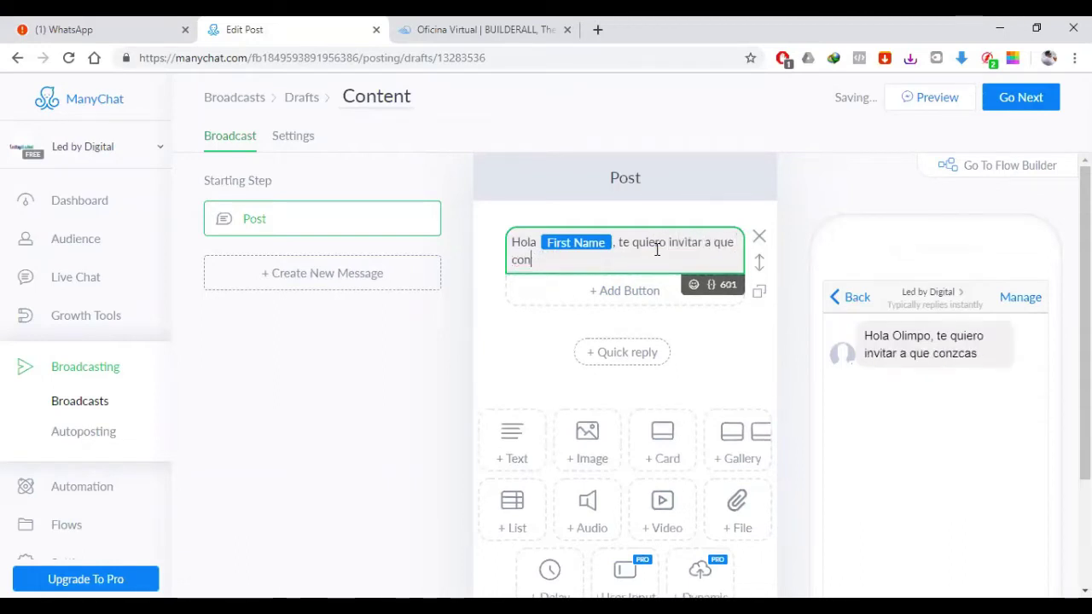
{"action": "type", "text": "ozcas una"}
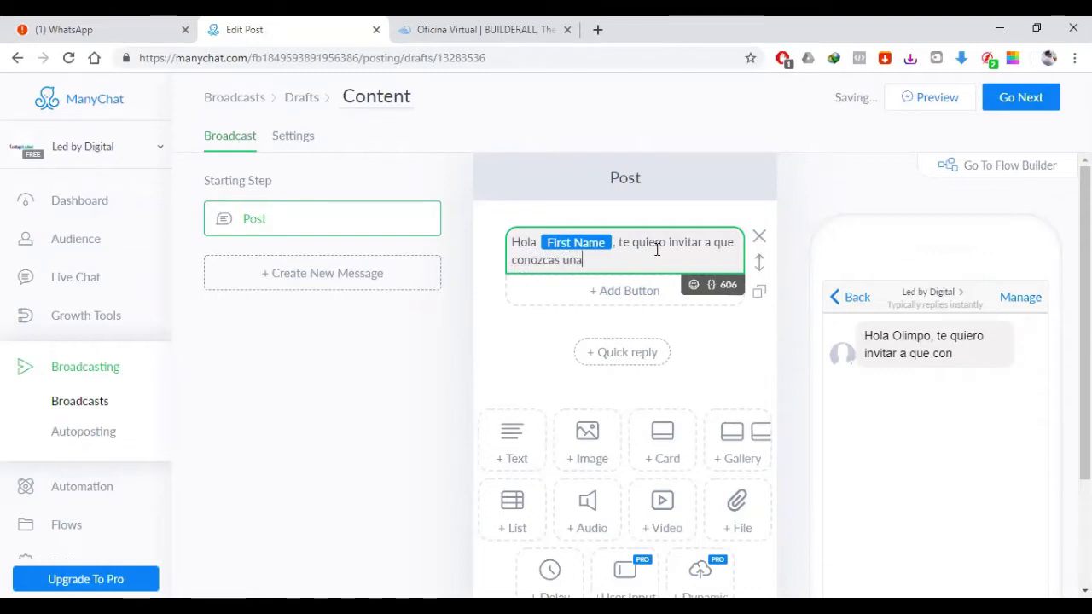
{"action": "type", "text": " de las herrram"}
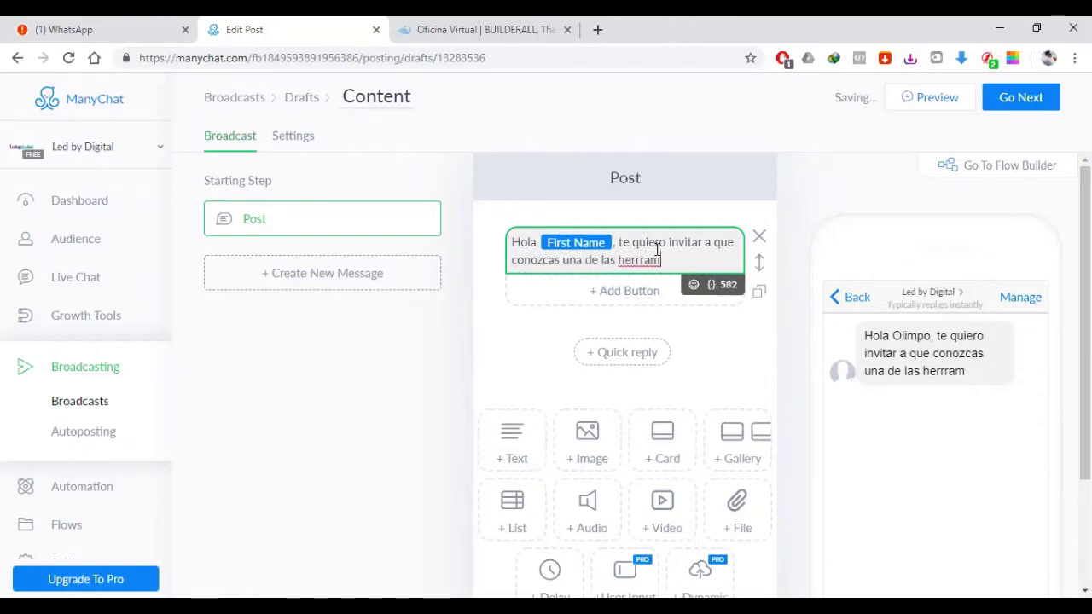
{"action": "key", "text": "BackSpace"}
{"action": "key", "text": "BackSpace"}
{"action": "key", "text": "BackSpace"}
{"action": "type", "text": "amientas "}
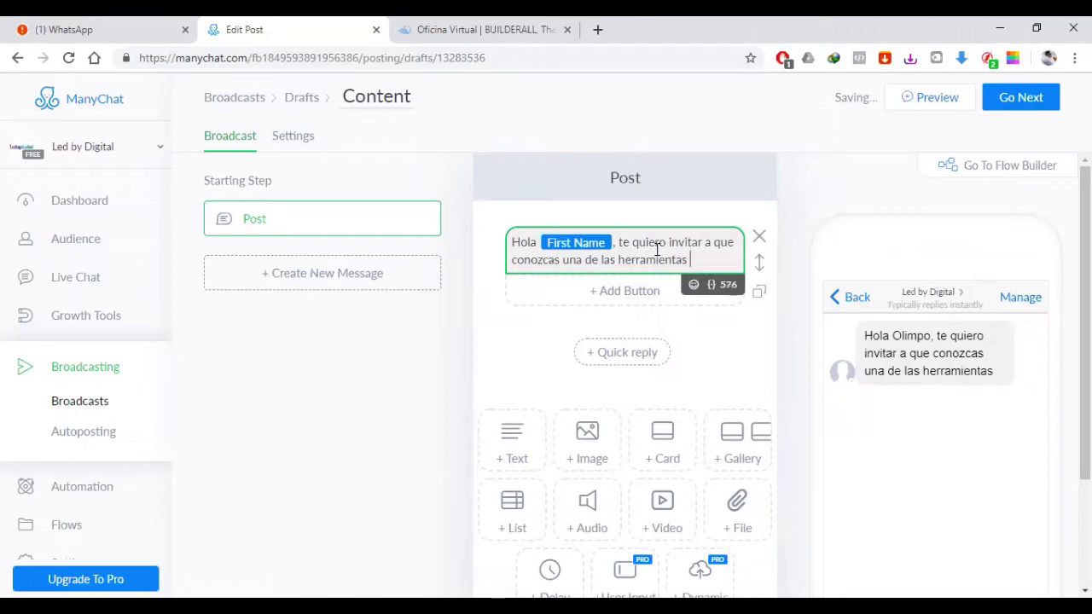
{"action": "type", "text": "mas"}
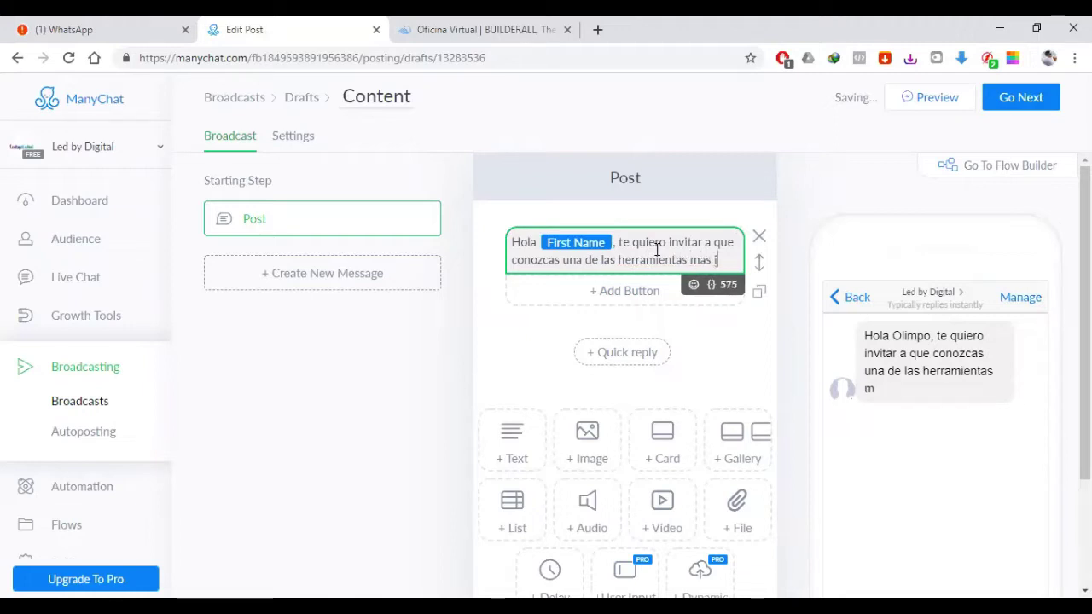
{"action": "key", "text": "BackSpace"}
{"action": "key", "text": "BackSpace"}
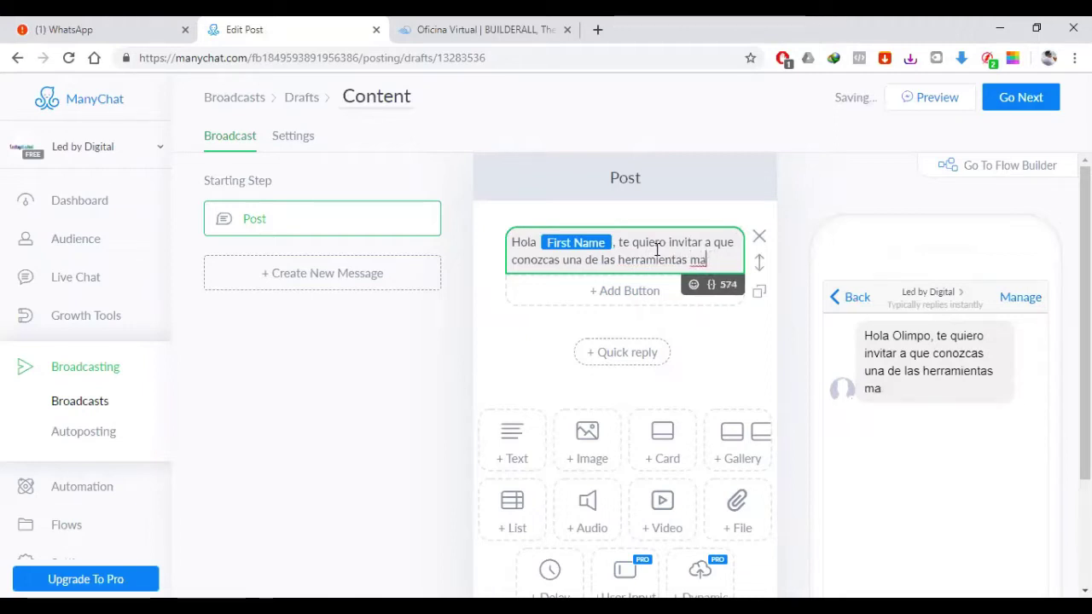
{"action": "key", "text": "BackSpace"}
{"action": "key", "text": "BackSpace"}
{"action": "key", "text": "BackSpace"}
{"action": "key", "text": "BackSpace"}
{"action": "key", "text": "BackSpace"}
{"action": "key", "text": "BackSpace"}
{"action": "key", "text": "BackSpace"}
{"action": "key", "text": "BackSpace"}
{"action": "key", "text": "BackSpace"}
{"action": "key", "text": "BackSpace"}
{"action": "key", "text": "BackSpace"}
{"action": "key", "text": "BackSpace"}
{"action": "key", "text": "BackSpace"}
{"action": "key", "text": "BackSpace"}
{"action": "key", "text": "BackSpace"}
{"action": "key", "text": "BackSpace"}
{"action": "key", "text": "BackSpace"}
{"action": "key", "text": "BackSpace"}
{"action": "key", "text": "BackSpace"}
{"action": "key", "text": "BackSpace"}
{"action": "type", "text": "de"}
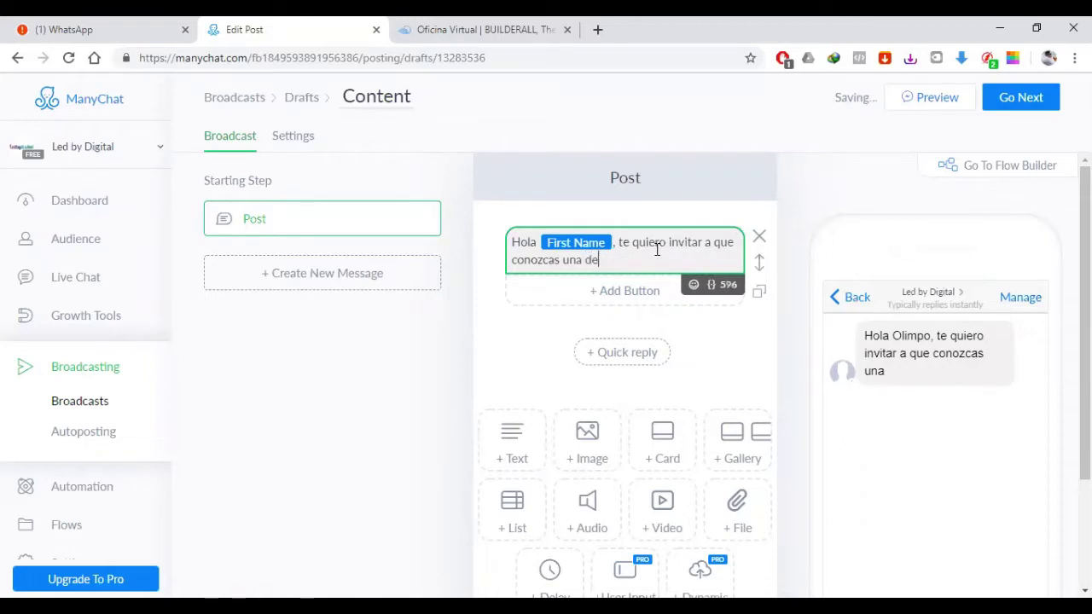
{"action": "type", "text": " las mejores her"}
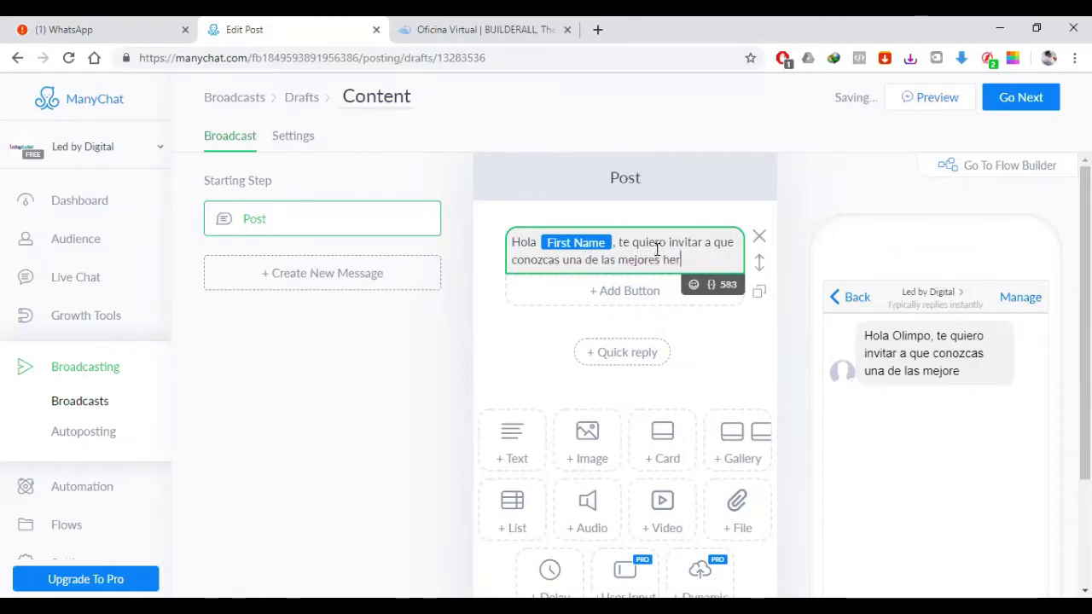
{"action": "type", "text": "amientas de am"}
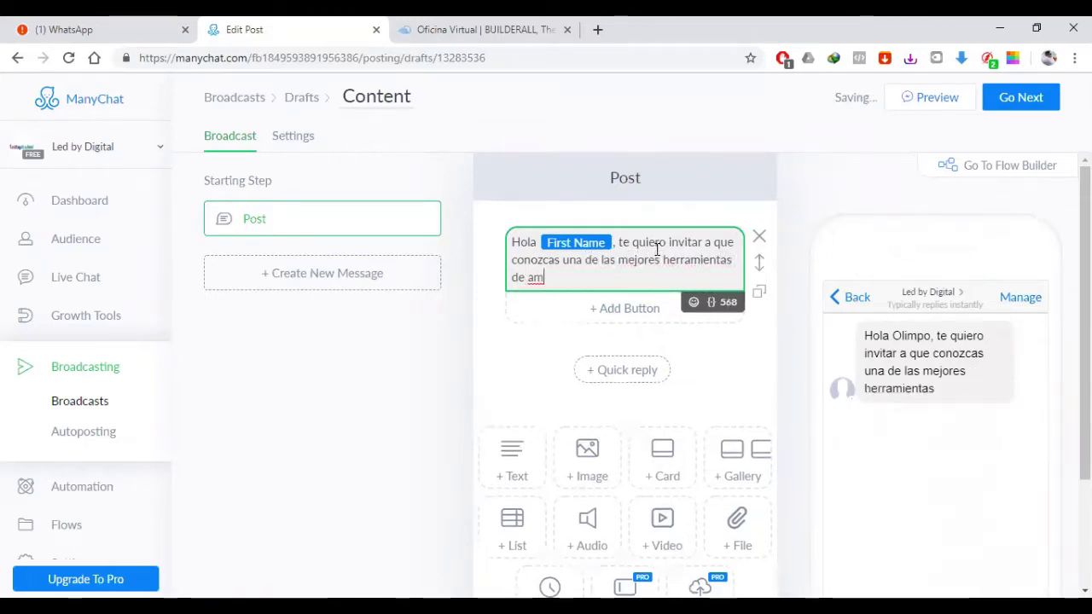
{"action": "key", "text": "BackSpace"}
{"action": "key", "text": "BackSpace"}
{"action": "type", "text": "marketing dig"}
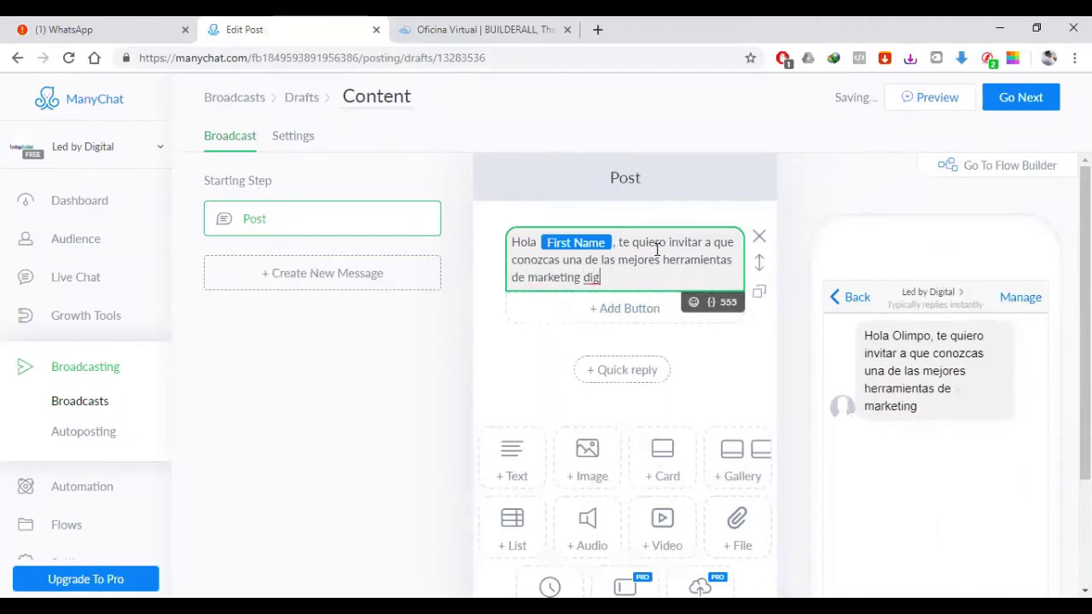
{"action": "type", "text": "ital que hay"}
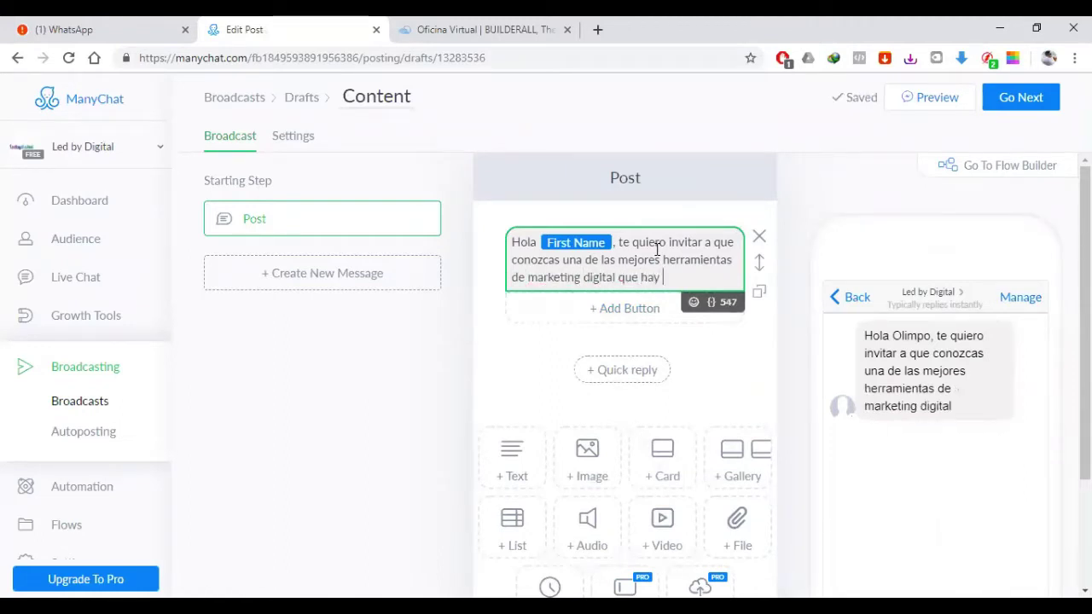
{"action": "type", "text": " hoy en di"}
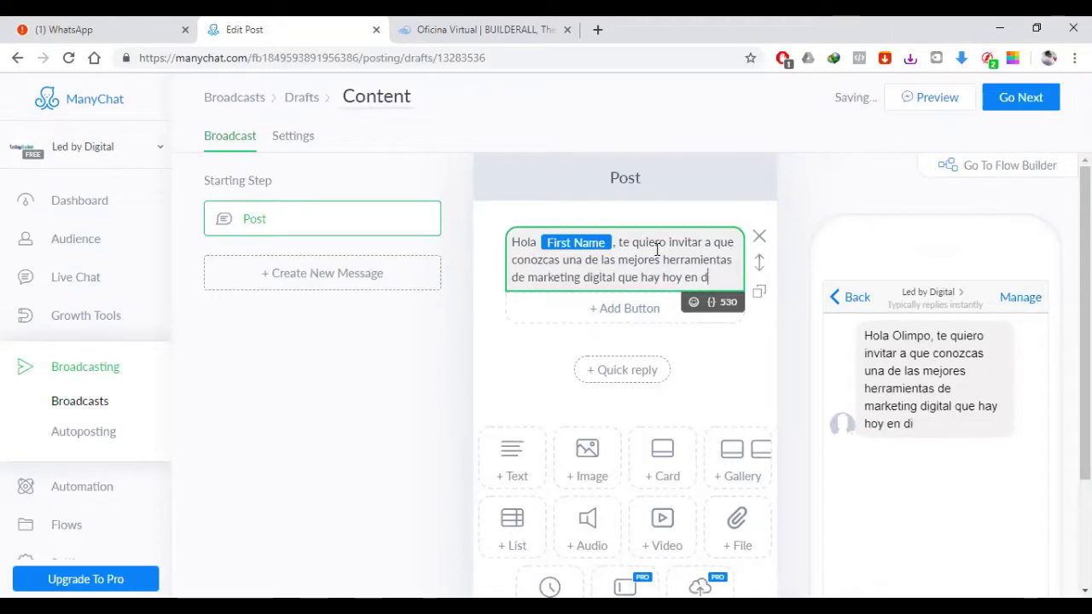
{"action": "type", "text": "ía se trata de "}
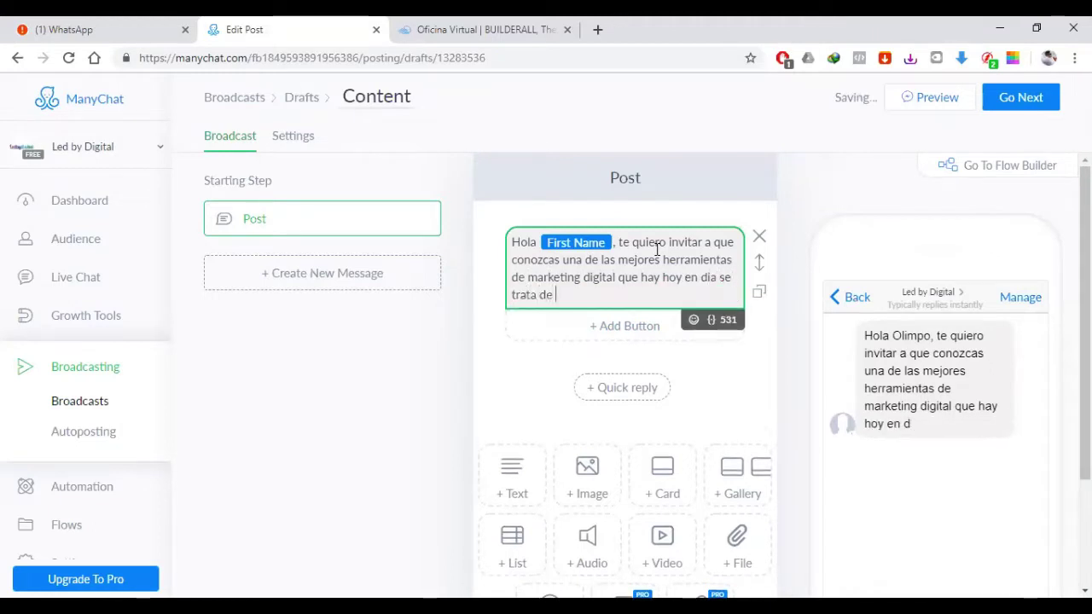
{"action": "type", "text": "Builiderall"}
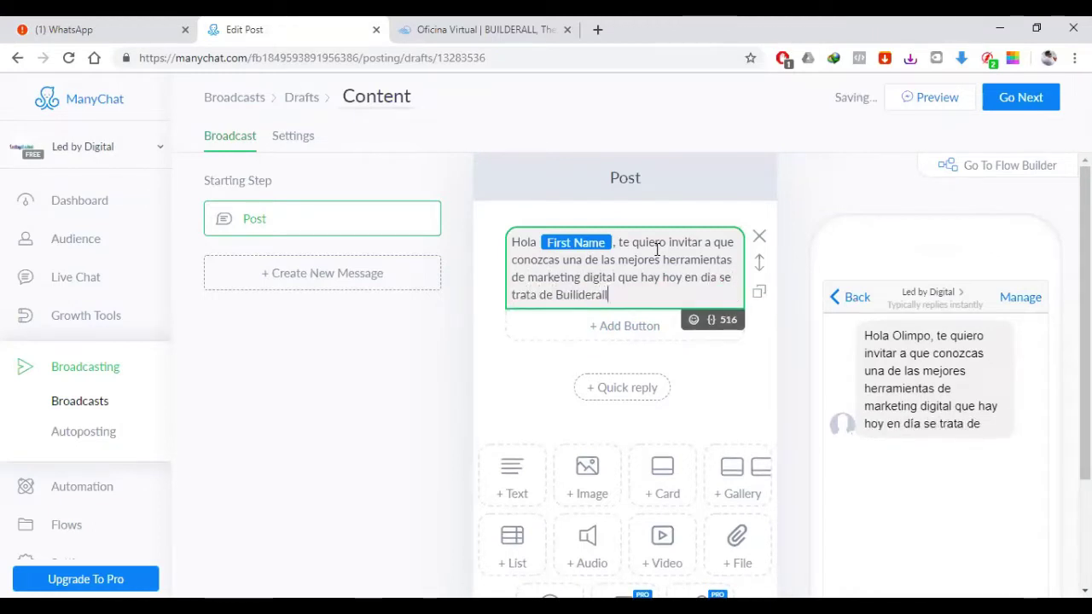
{"action": "type", "text": ", y quiero"}
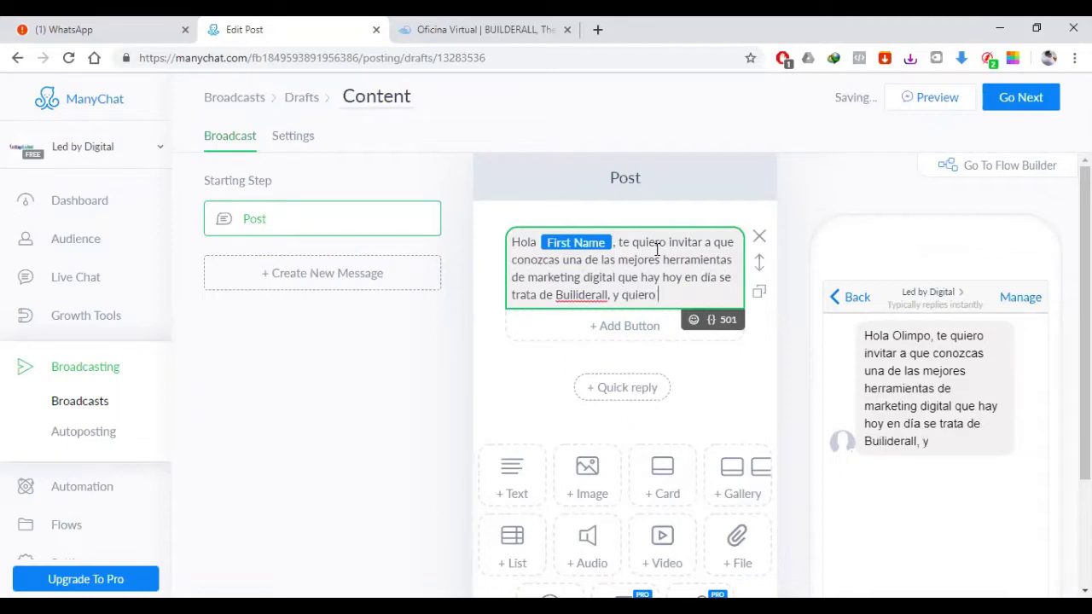
{"action": "type", "text": " que pa"}
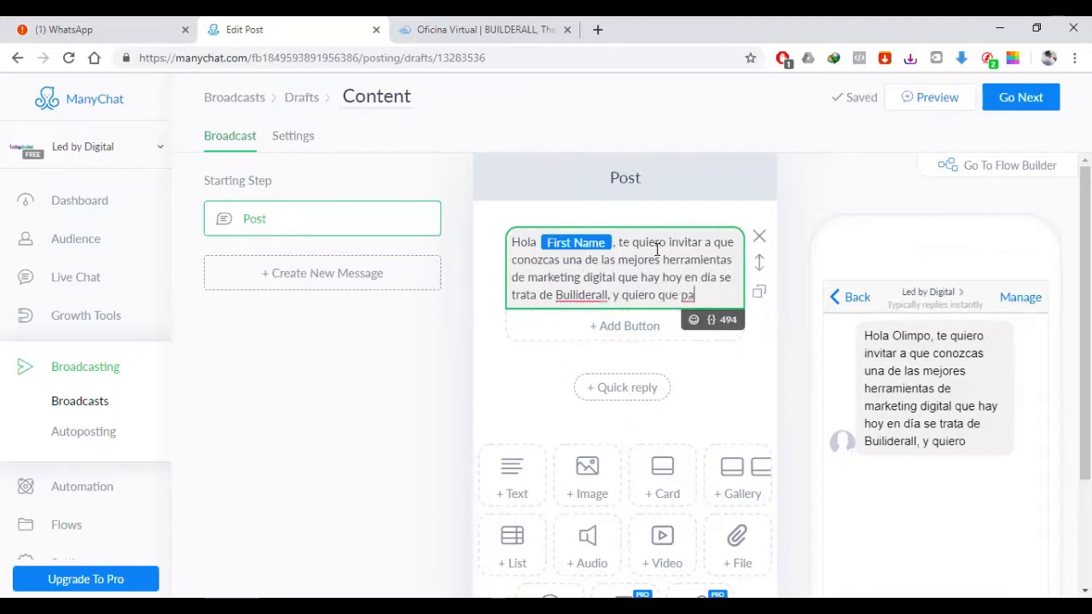
{"action": "type", "text": "rtices en"}
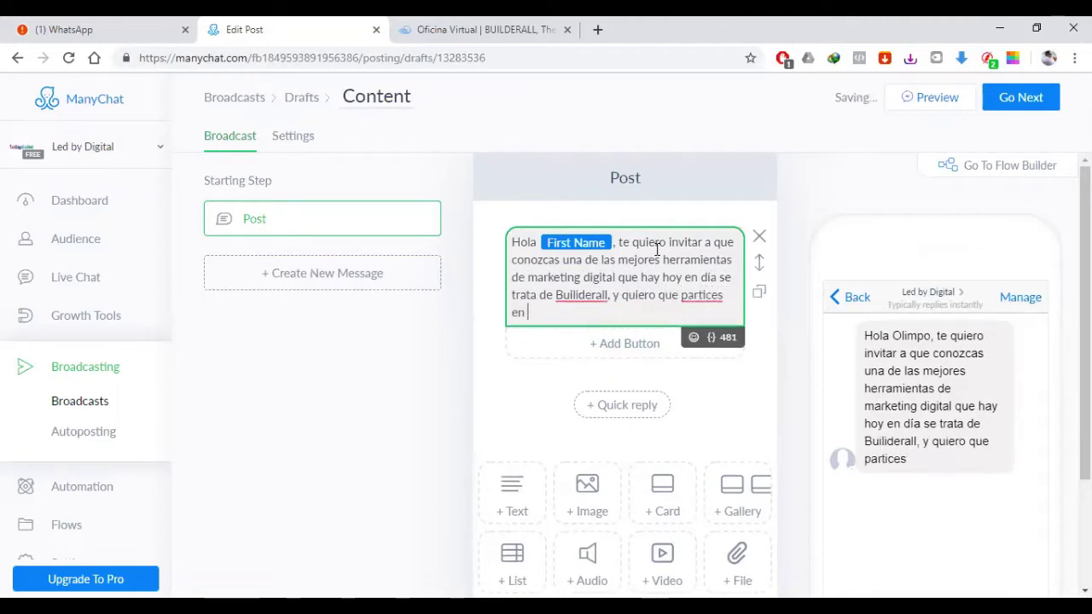
{"action": "key", "text": "BackSpace"}
{"action": "key", "text": "BackSpace"}
{"action": "key", "text": "BackSpace"}
{"action": "key", "text": "BackSpace"}
{"action": "key", "text": "BackSpace"}
{"action": "key", "text": "BackSpace"}
{"action": "key", "text": "BackSpace"}
{"action": "key", "text": "BackSpace"}
{"action": "key", "text": "BackSpace"}
{"action": "key", "text": "BackSpace"}
{"action": "key", "text": "BackSpace"}
{"action": "key", "text": "BackSpace"}
{"action": "key", "text": "BackSpace"}
{"action": "key", "text": "BackSpace"}
{"action": "key", "text": "BackSpace"}
{"action": "key", "text": "BackSpace"}
{"action": "key", "text": "BackSpace"}
{"action": "key", "text": "BackSpace"}
{"action": "key", "text": "BackSpace"}
{"action": "key", "text": "BackSpace"}
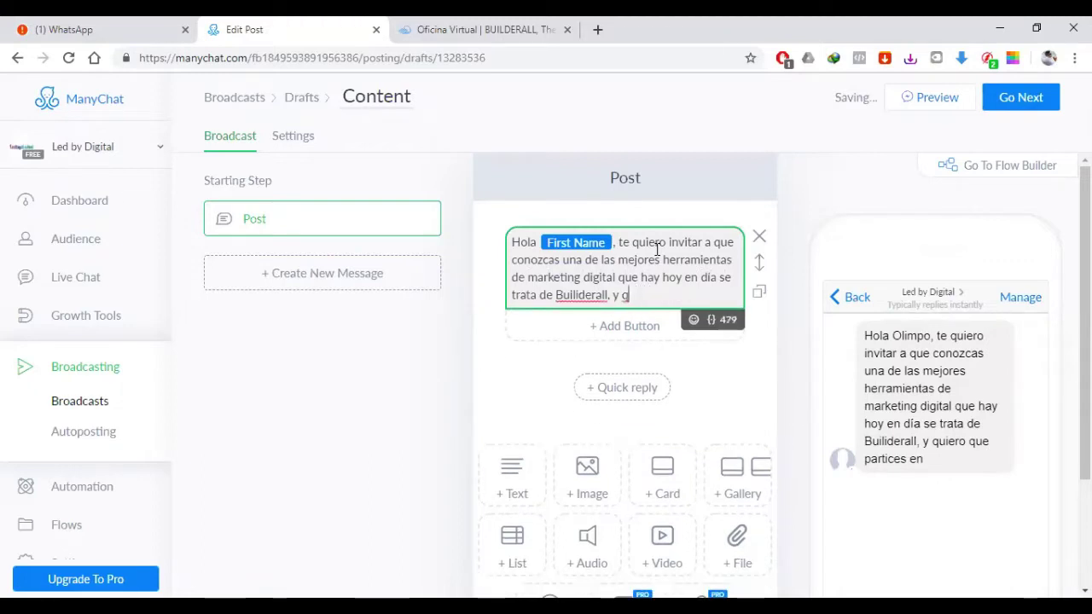
Step: Add the invitation to a live event tomorrow, 4 de julio, a las 11 am
{"action": "type", "text": "invito aq"}
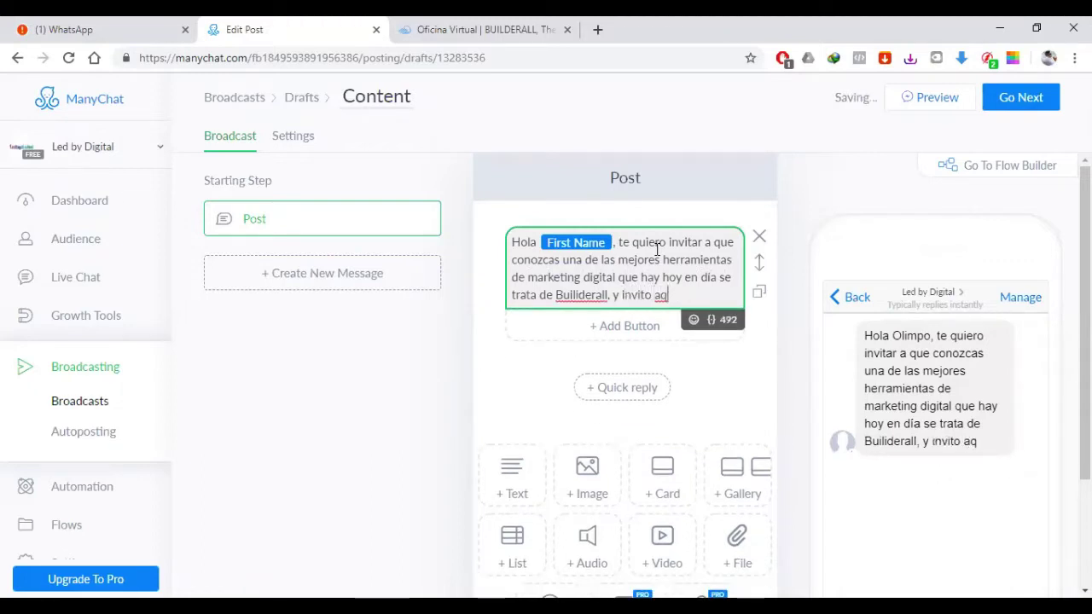
{"action": "key", "text": "Escape"}
{"action": "left_click", "coordinate": [698, 305]}
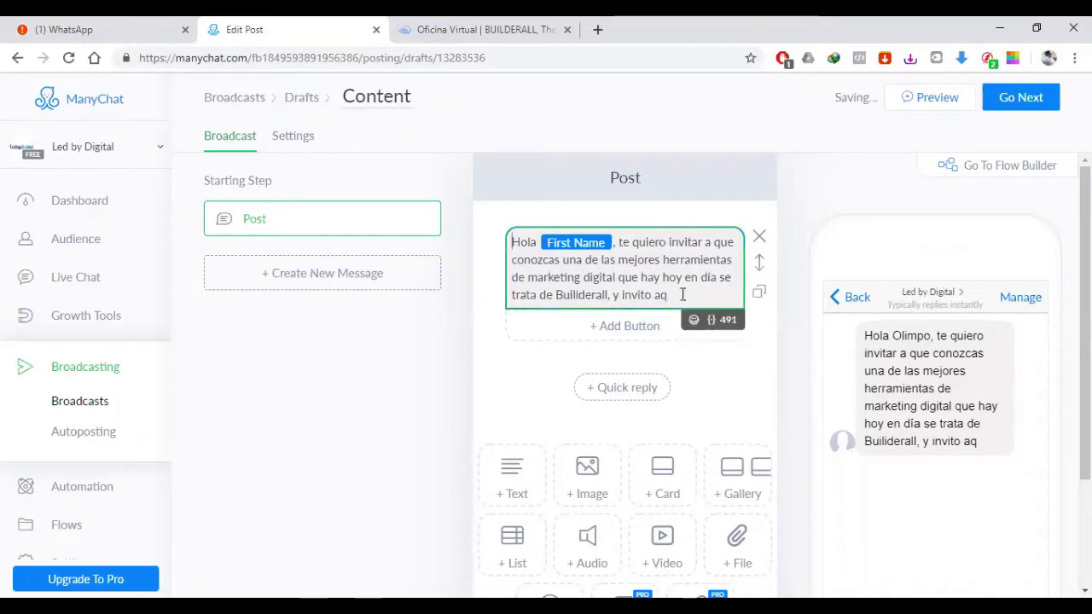
{"action": "key", "text": "BackSpace"}
{"action": "type", "text": "que part"}
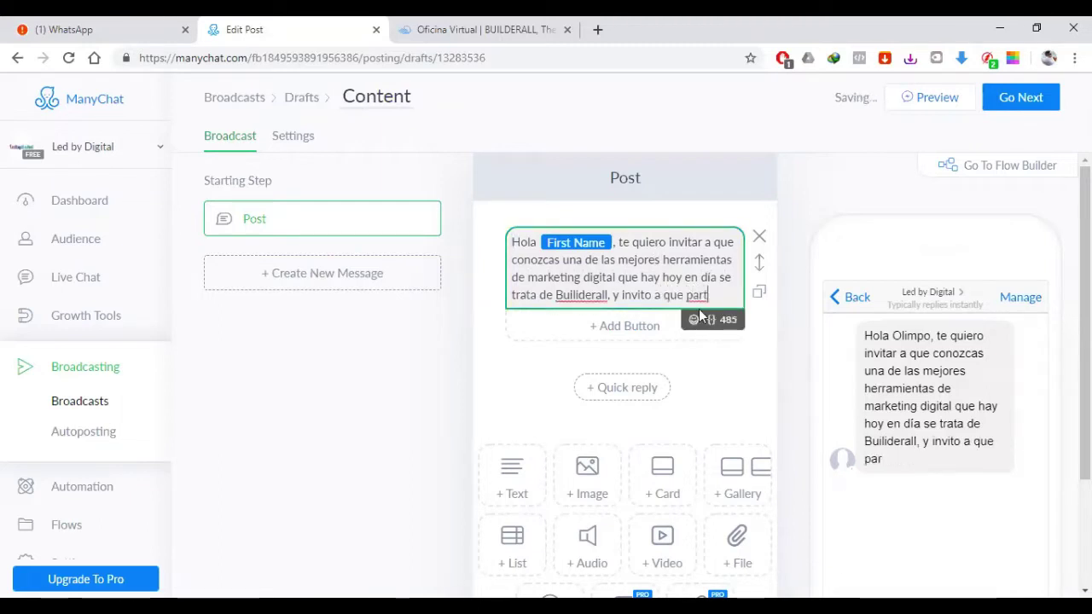
{"action": "type", "text": "icpes en"}
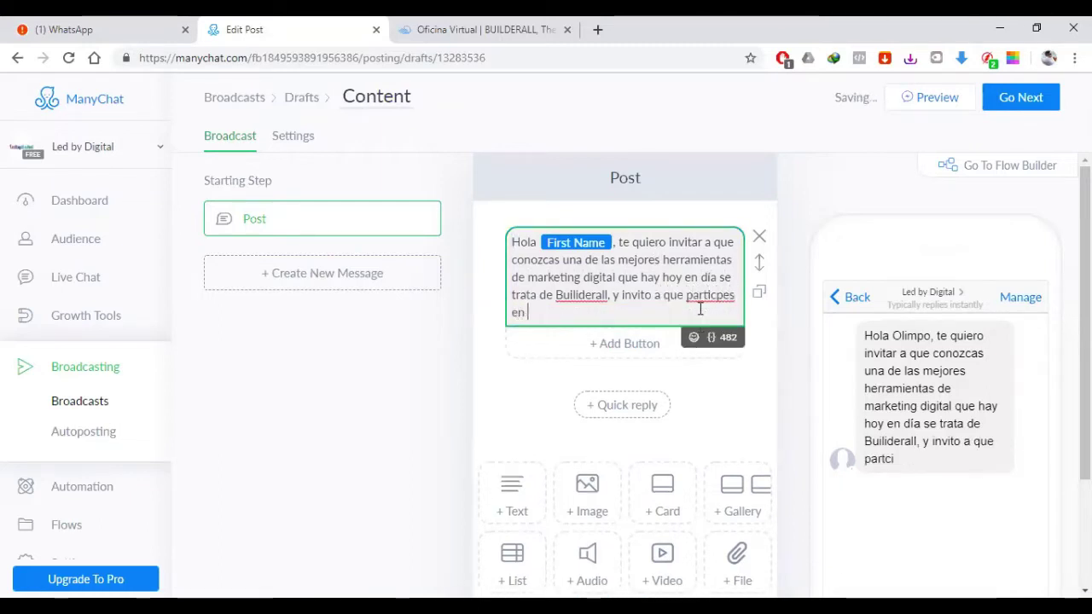
{"action": "key", "text": "BackSpace"}
{"action": "key", "text": "BackSpace"}
{"action": "key", "text": "BackSpace"}
{"action": "key", "text": "BackSpace"}
{"action": "key", "text": "BackSpace"}
{"action": "key", "text": "BackSpace"}
{"action": "type", "text": "i"}
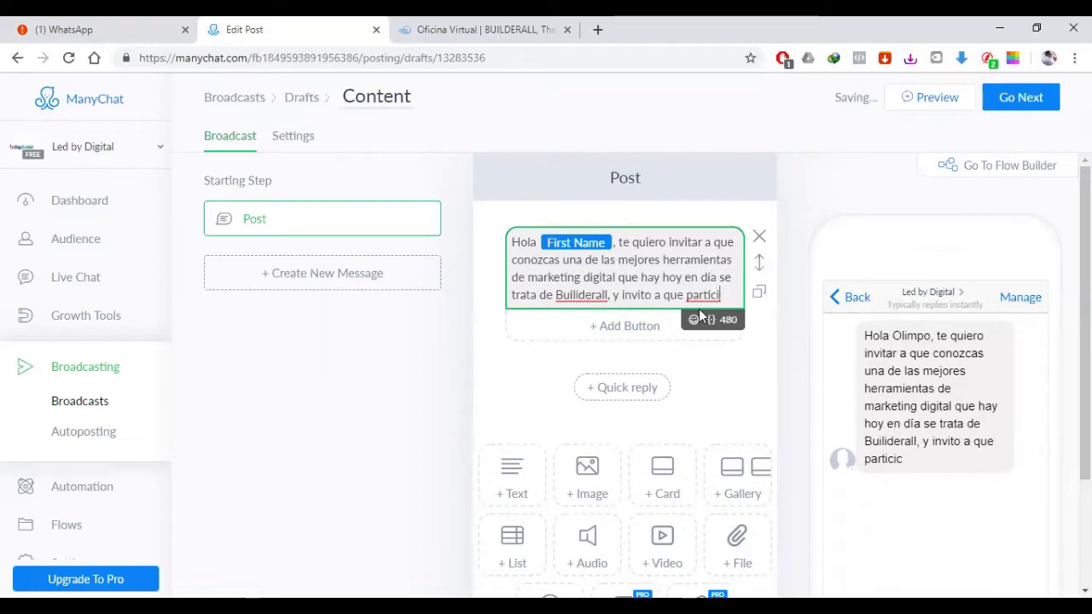
{"action": "type", "text": "ppes en un eve"}
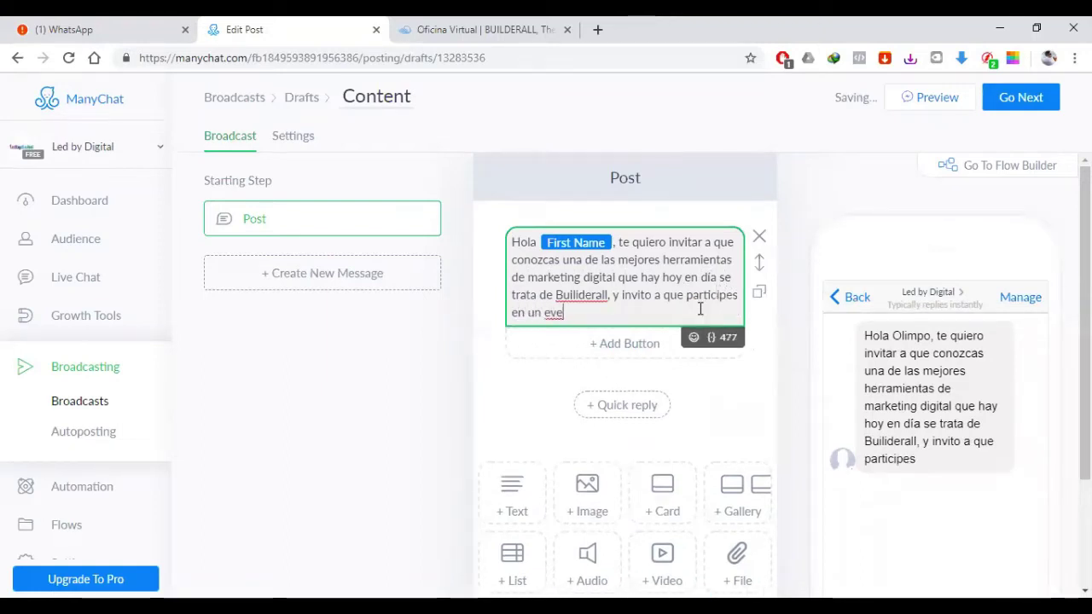
{"action": "type", "text": "nto en vv"}
{"action": "type", "text": "vo mañ"}
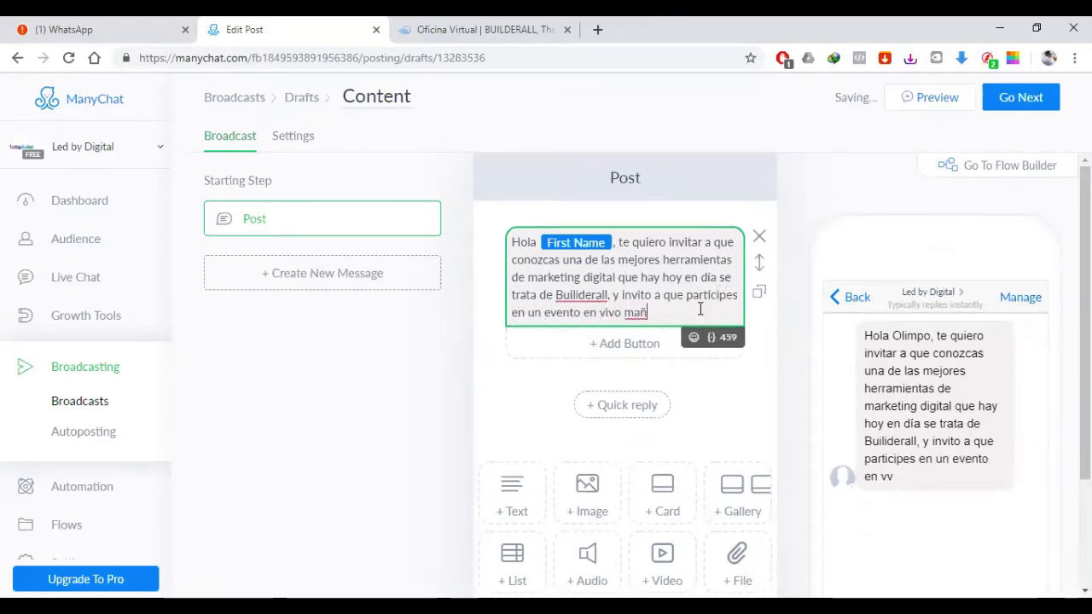
{"action": "type", "text": "ana"}
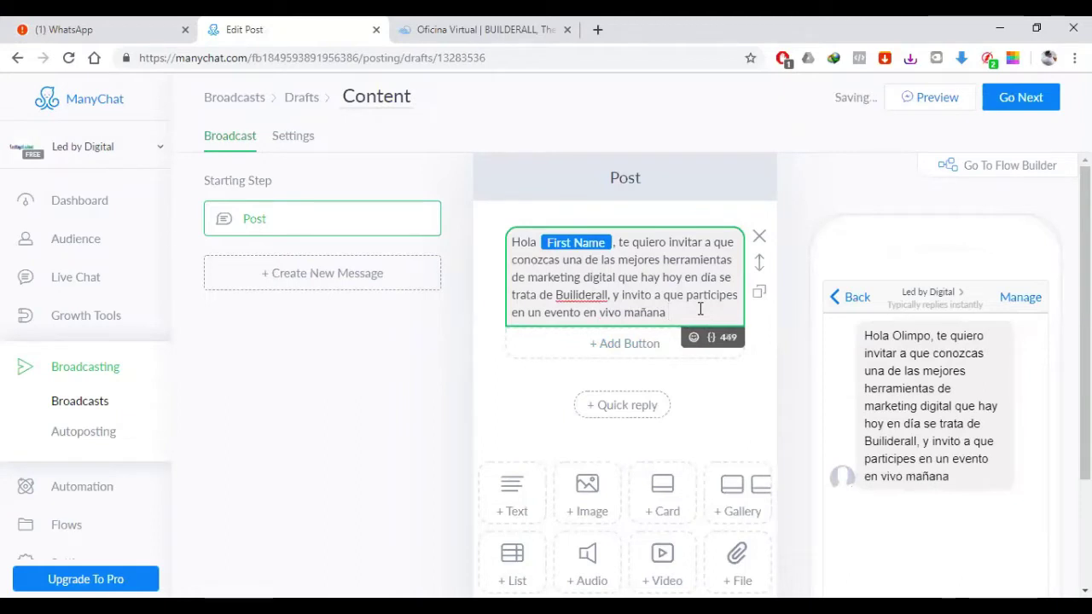
{"action": "type", "text": " 11"}
{"action": "key", "text": "BackSpace"}
{"action": "key", "text": "BackSpace"}
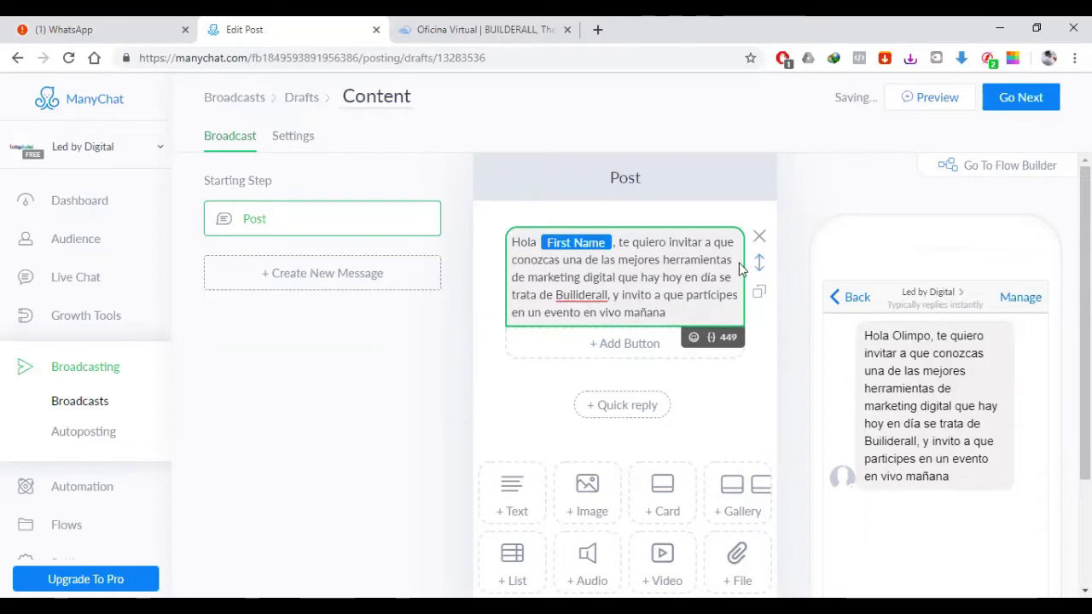
{"action": "type", "text": "4 de julio. "}
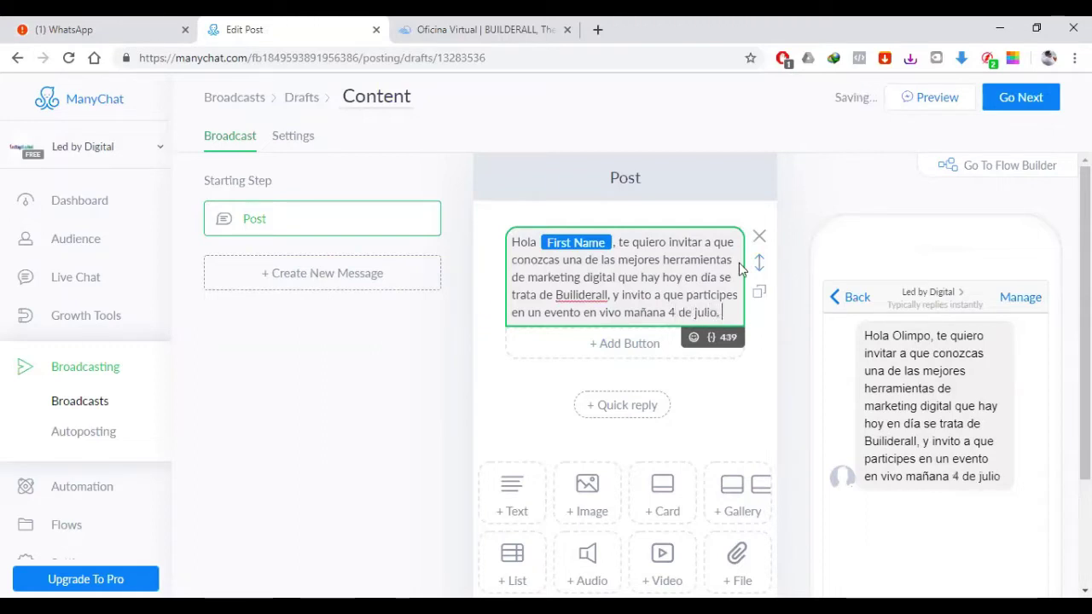
{"action": "type", "text": "a las 11 am"}
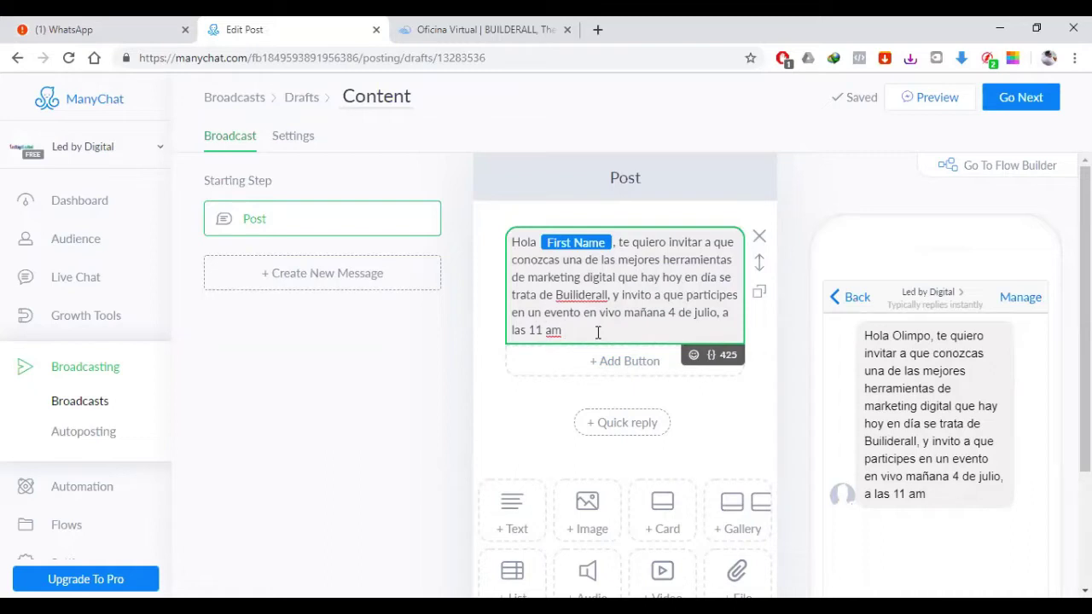
{"action": "type", "text": "."}
Step: Insert 'te' before 'invito' and start the closing line 'donde podrás conocer lo nuevo de esta herramienta'
{"action": "left_click", "coordinate": [622, 294]}
{"action": "type", "text": "te"}
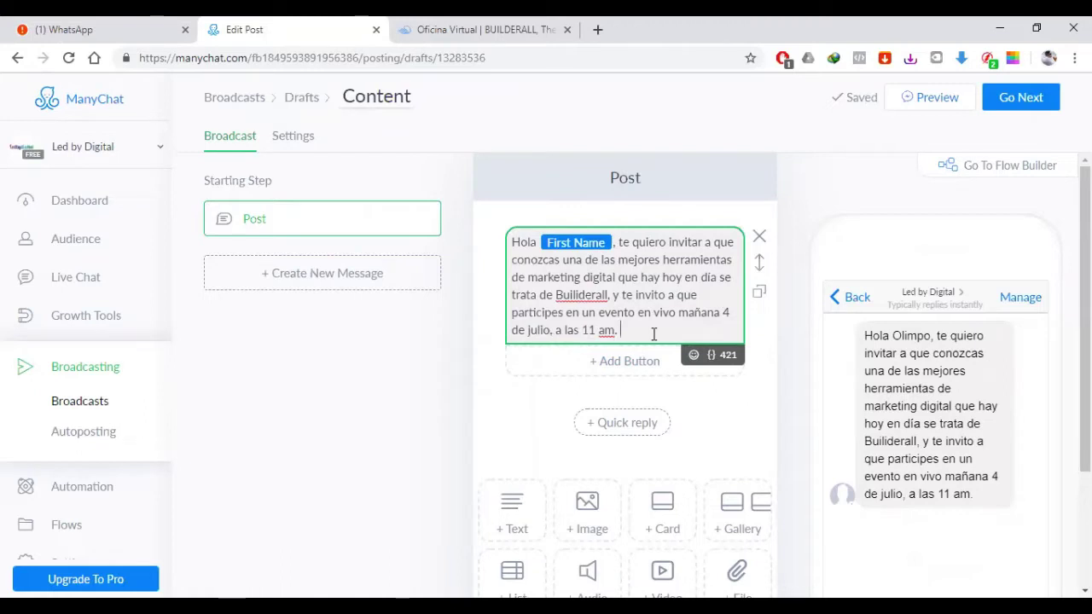
{"action": "key", "text": "BackSpace"}
{"action": "type", "text": "donde pod´ras"}
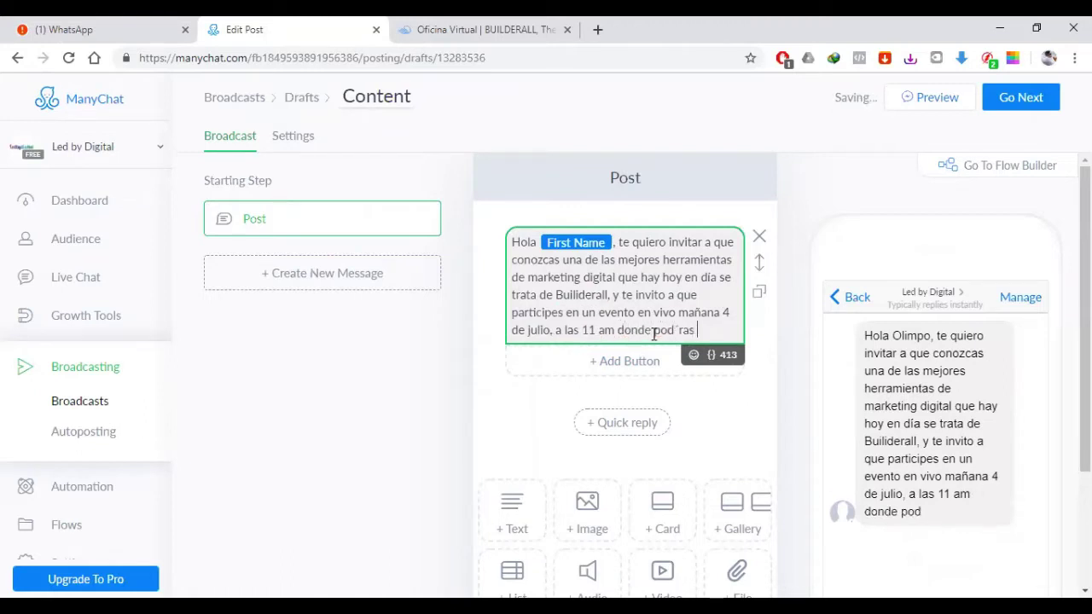
{"action": "key", "text": "BackSpace"}
{"action": "type", "text": "rás conoc"}
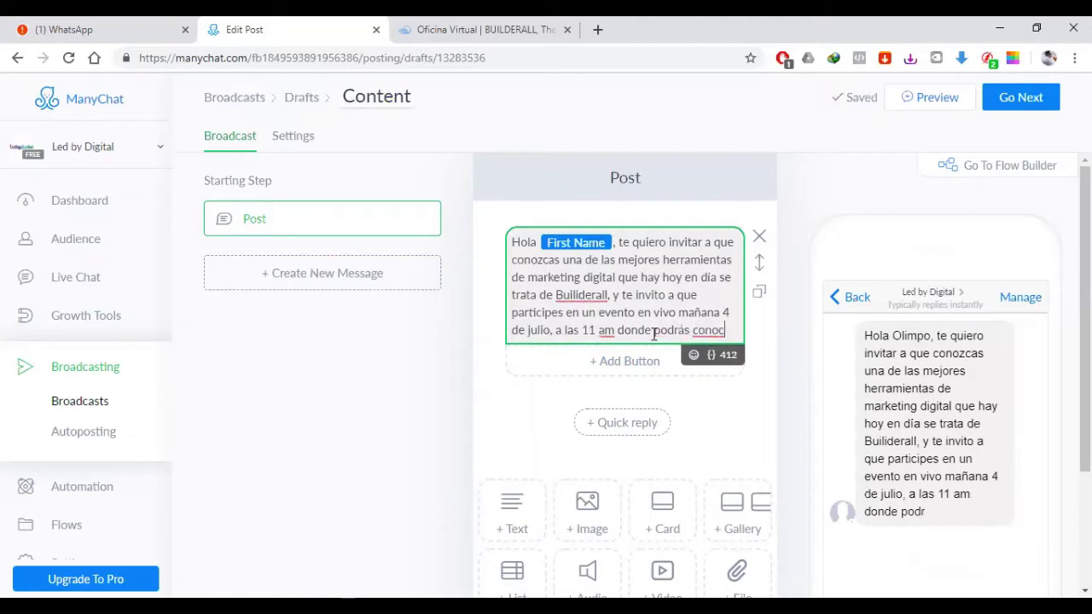
{"action": "type", "text": "er lo nuevo de esta herram"}
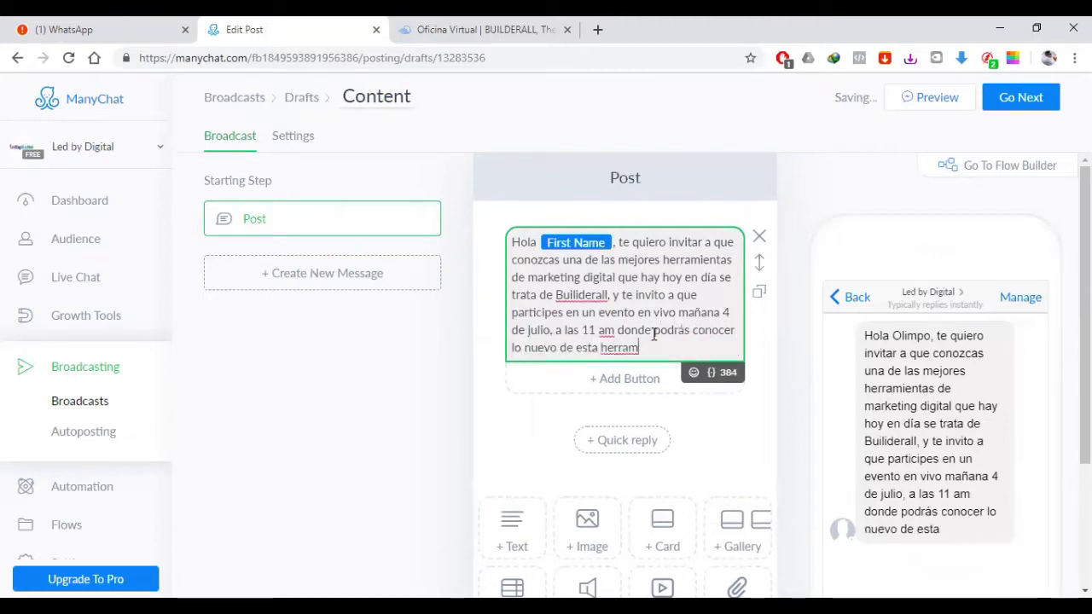
{"action": "key", "text": "BackSpace"}
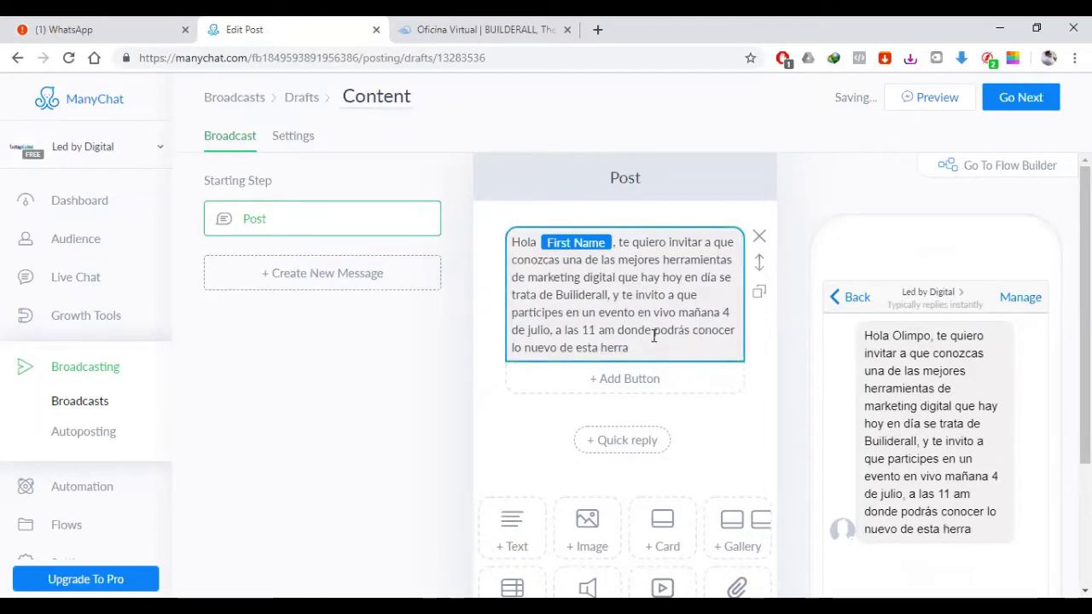
Step: Finish the line with ', lanzamiento de Builderall 3.0', capitalizing Builderall
{"action": "left_click", "coordinate": [654, 334]}
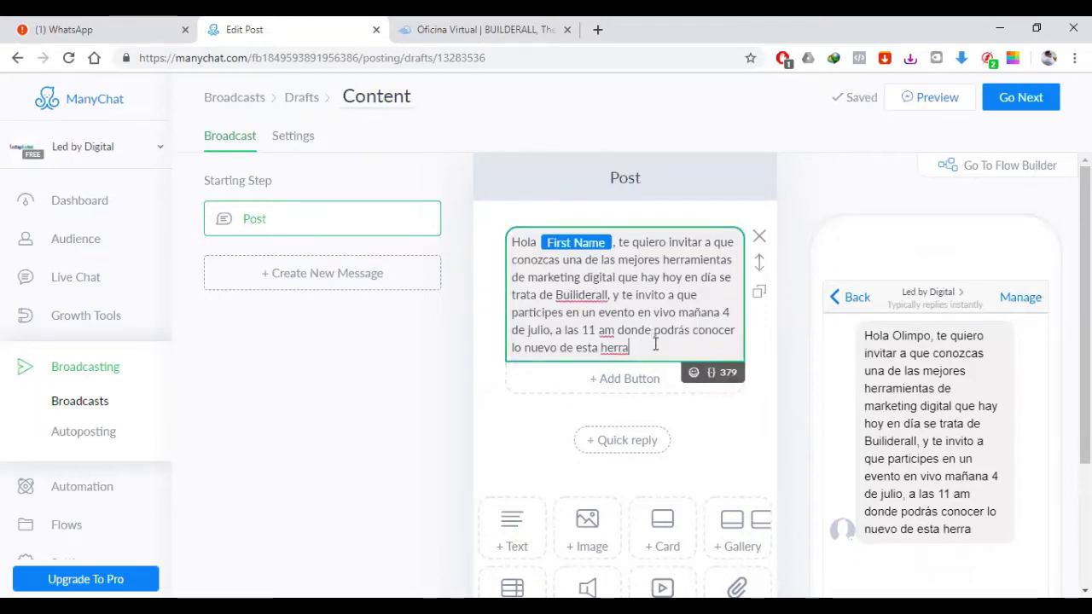
{"action": "type", "text": "mienta, lanza"}
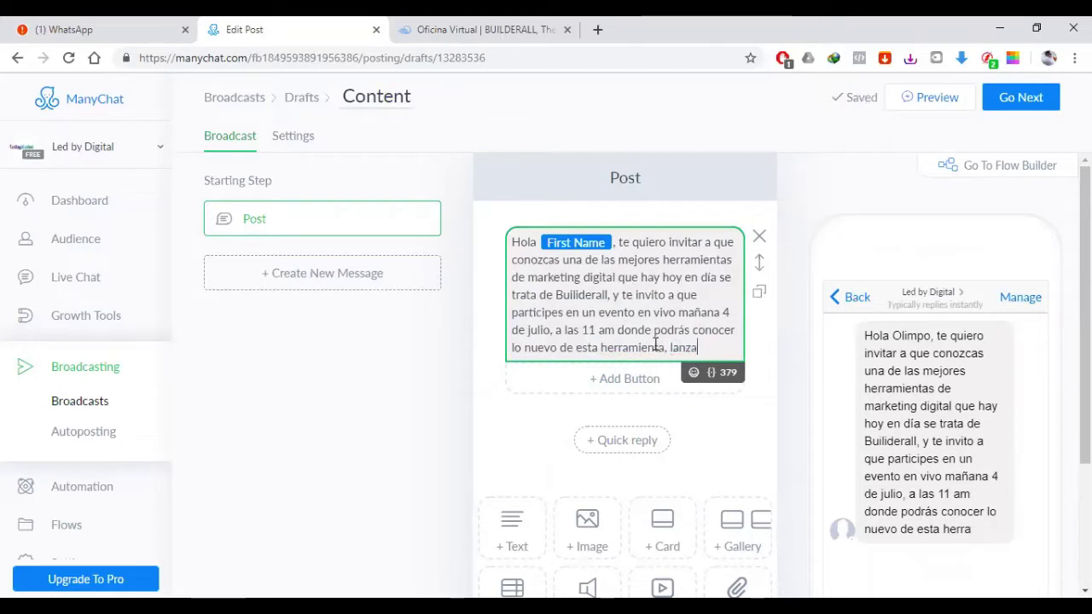
{"action": "type", "text": "miento de buildera"}
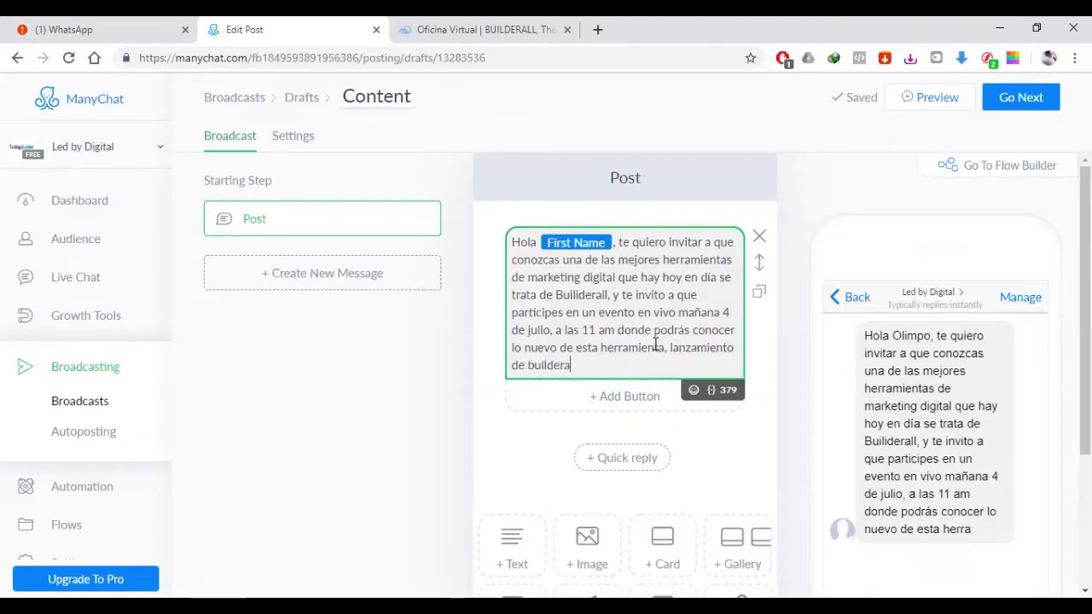
{"action": "type", "text": "ll 3.0"}
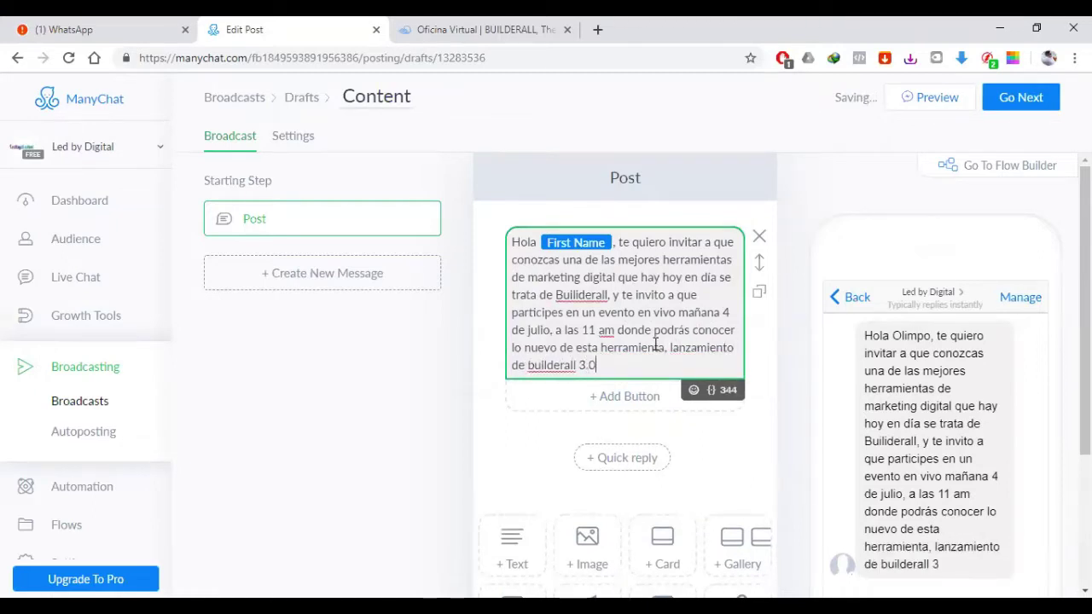
{"action": "left_click", "coordinate": [543, 365]}
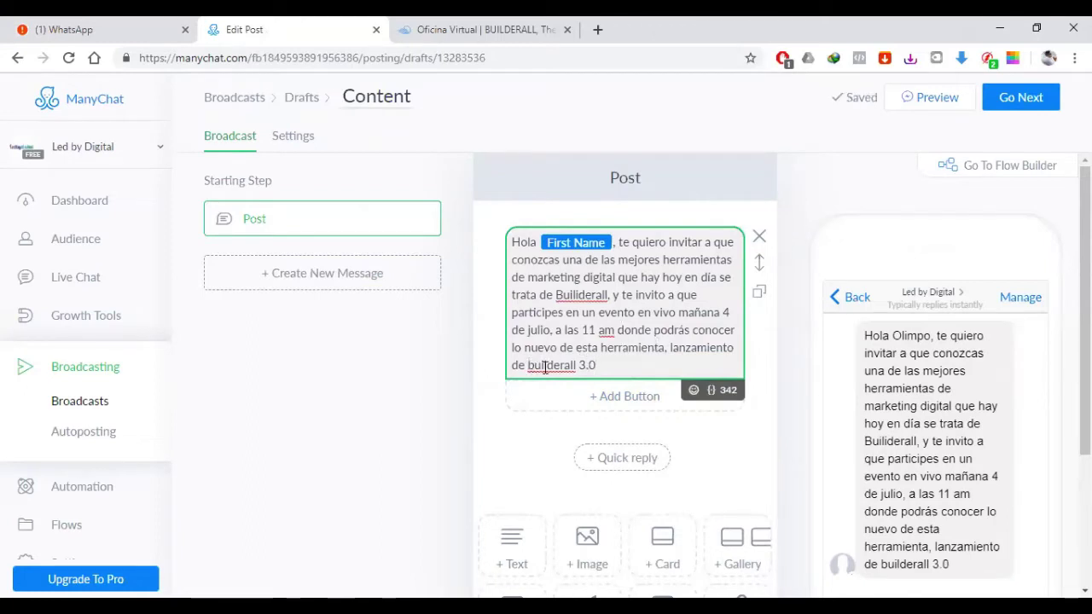
{"action": "key", "text": "Delete"}
{"action": "type", "text": "B"}
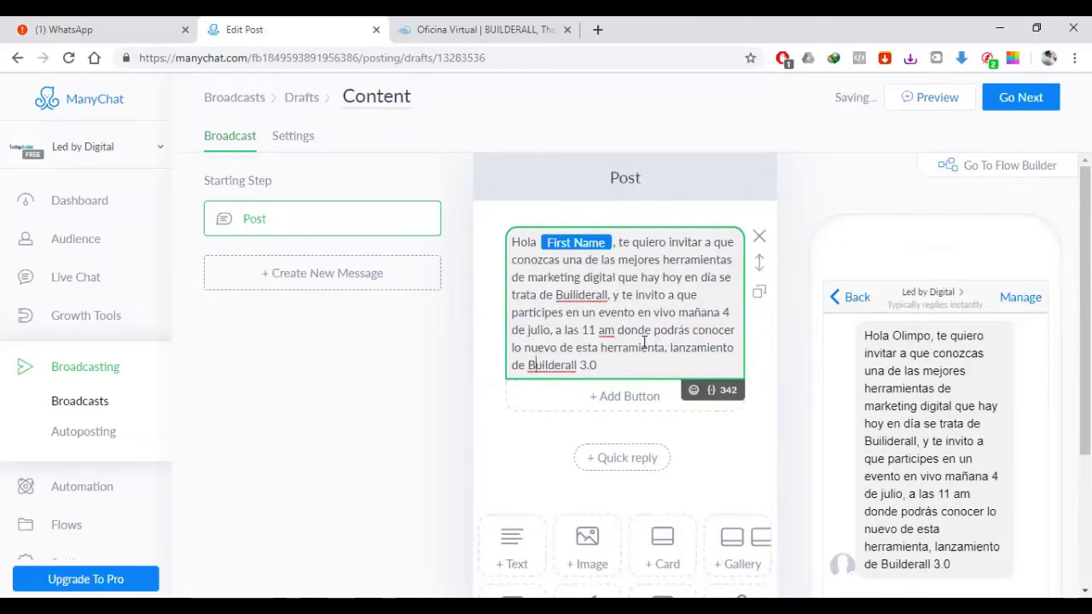
{"action": "left_click", "coordinate": [640, 359]}
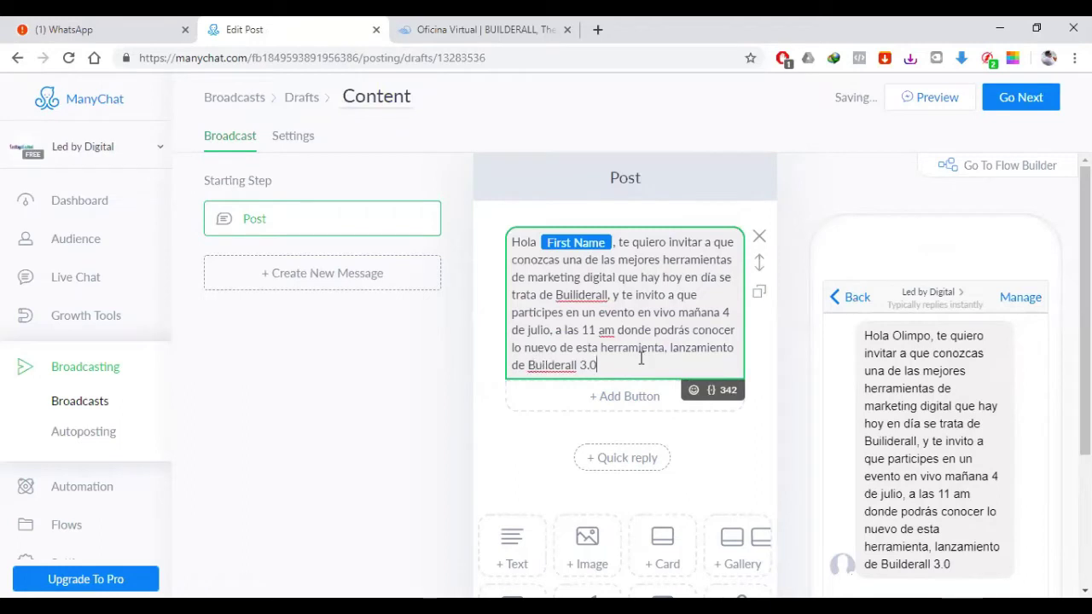
{"action": "left_click", "coordinate": [690, 400]}
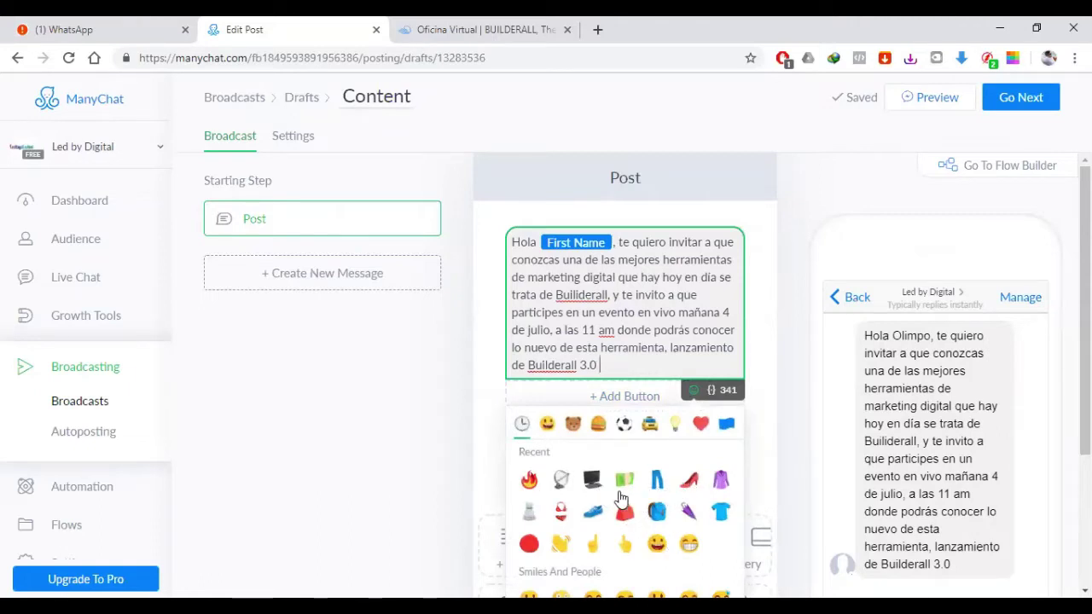
Step: Put a clapping-hand emoji directly before Hola with no space
{"action": "scroll", "coordinate": [623, 508], "scroll_direction": "down", "scroll_amount": 1}
{"action": "scroll", "coordinate": [622, 500], "scroll_direction": "down", "scroll_amount": 1}
{"action": "scroll", "coordinate": [665, 520], "scroll_direction": "up", "scroll_amount": 2}
{"action": "left_click", "coordinate": [513, 243]}
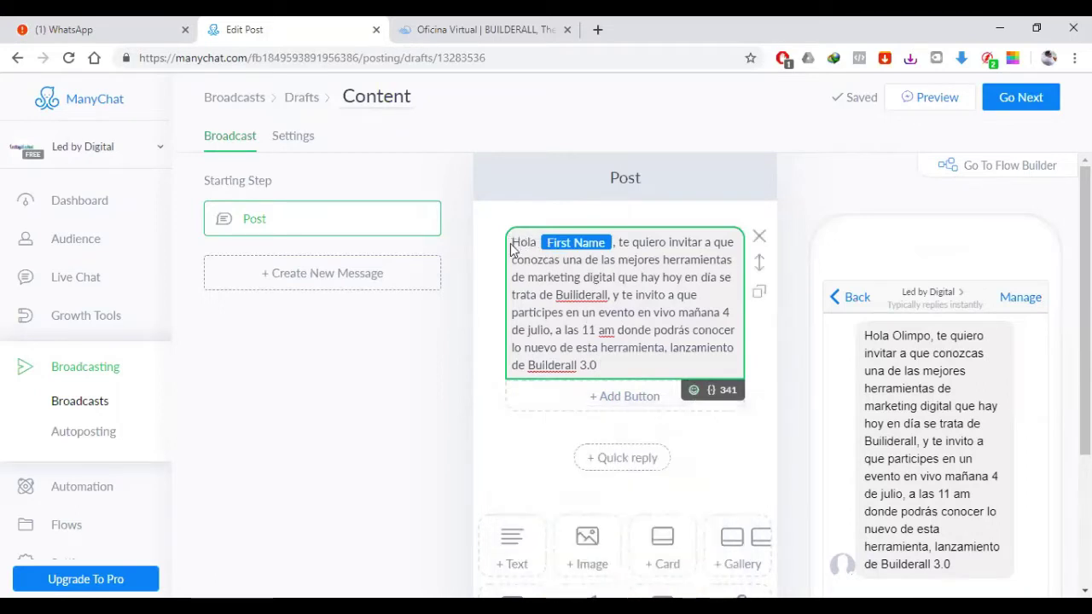
{"action": "left_click", "coordinate": [693, 390]}
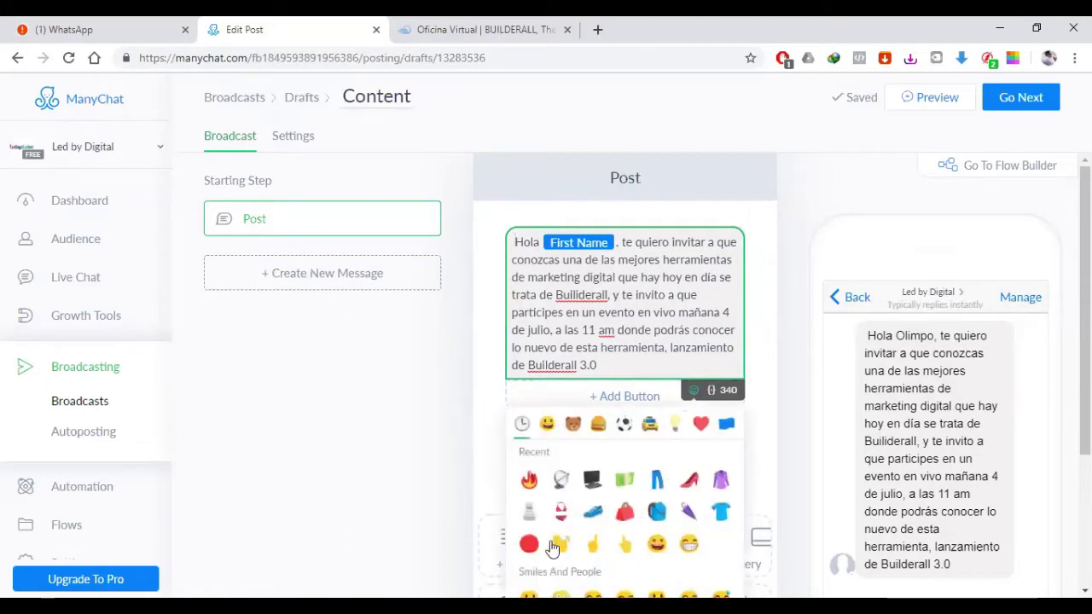
{"action": "left_click", "coordinate": [558, 546]}
{"action": "left_click", "coordinate": [520, 250]}
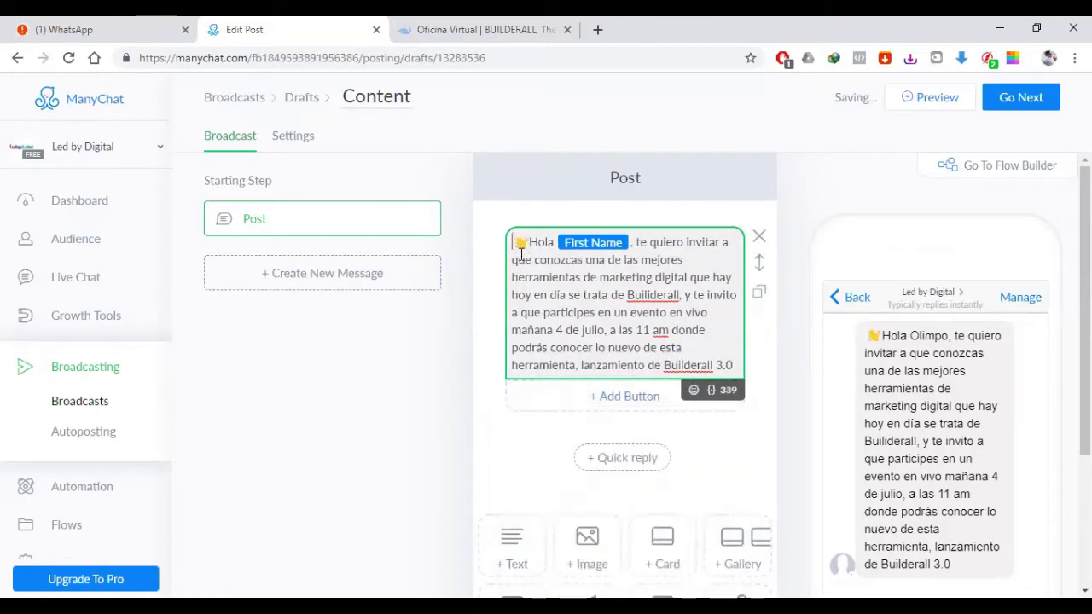
{"action": "key", "text": "Delete"}
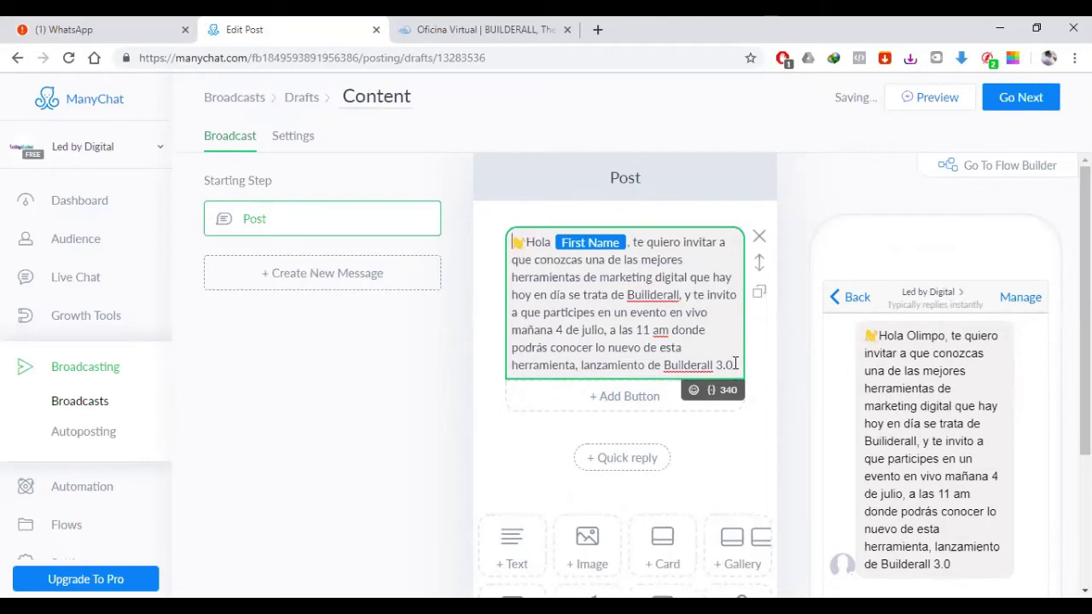
Step: Add two fire emojis after Builderall 3.0
{"action": "left_click", "coordinate": [695, 390]}
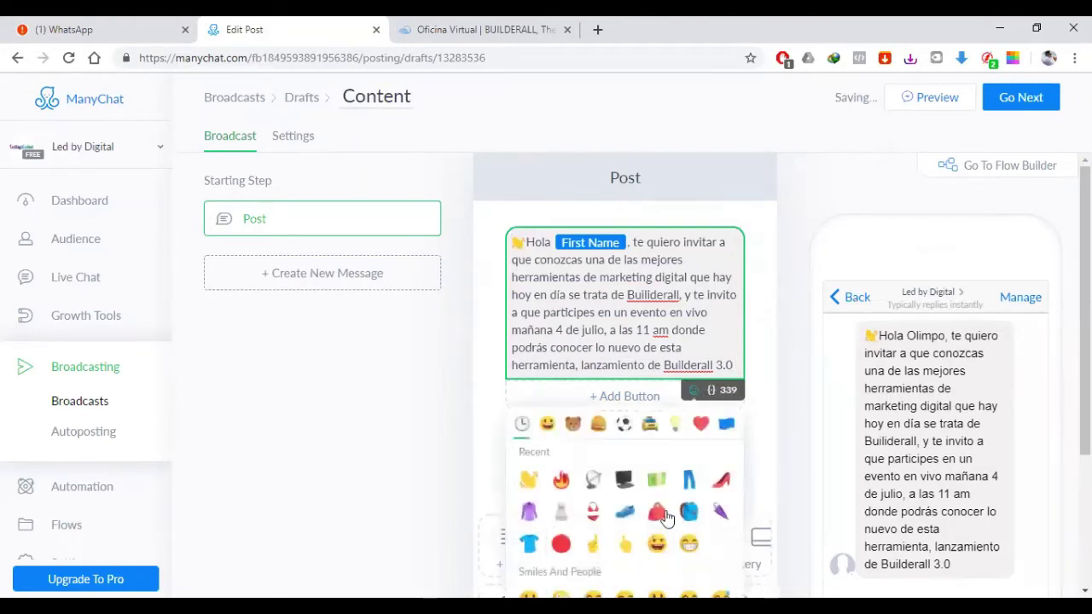
{"action": "left_click", "coordinate": [561, 480]}
{"action": "left_click", "coordinate": [561, 481]}
{"action": "left_click", "coordinate": [424, 467]}
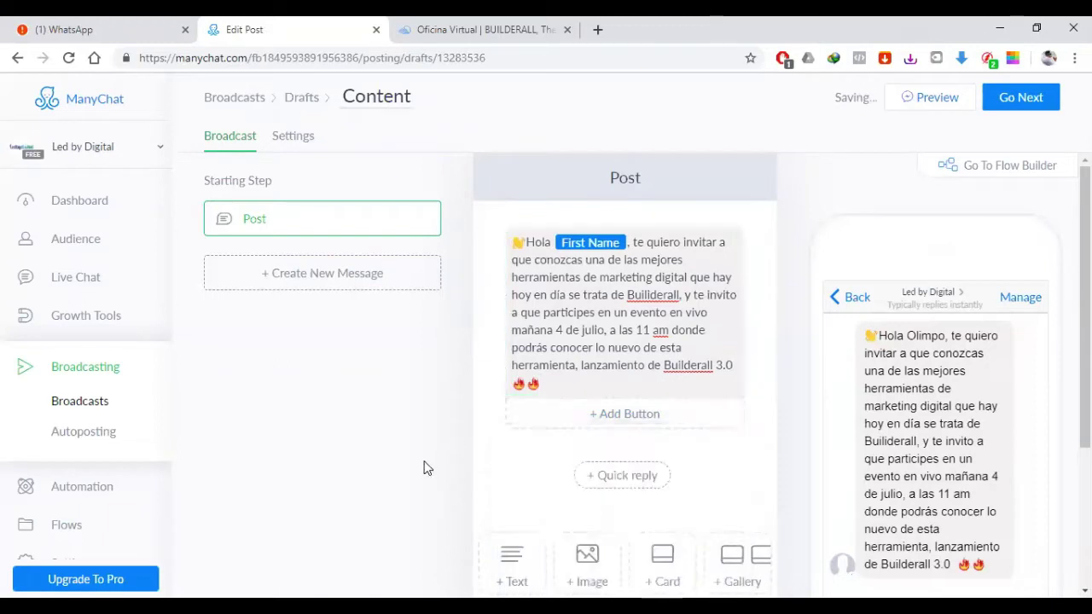
Step: Add a new empty text block with + Text below the invitation message
{"action": "scroll", "coordinate": [938, 532], "scroll_direction": "down", "scroll_amount": 1}
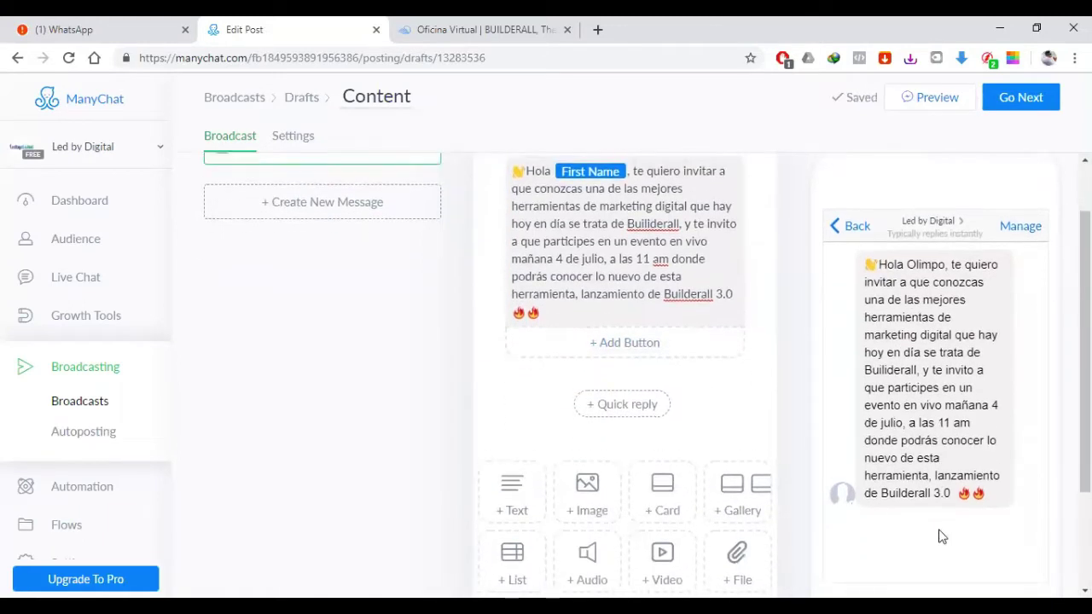
{"action": "scroll", "coordinate": [939, 531], "scroll_direction": "up", "scroll_amount": 1}
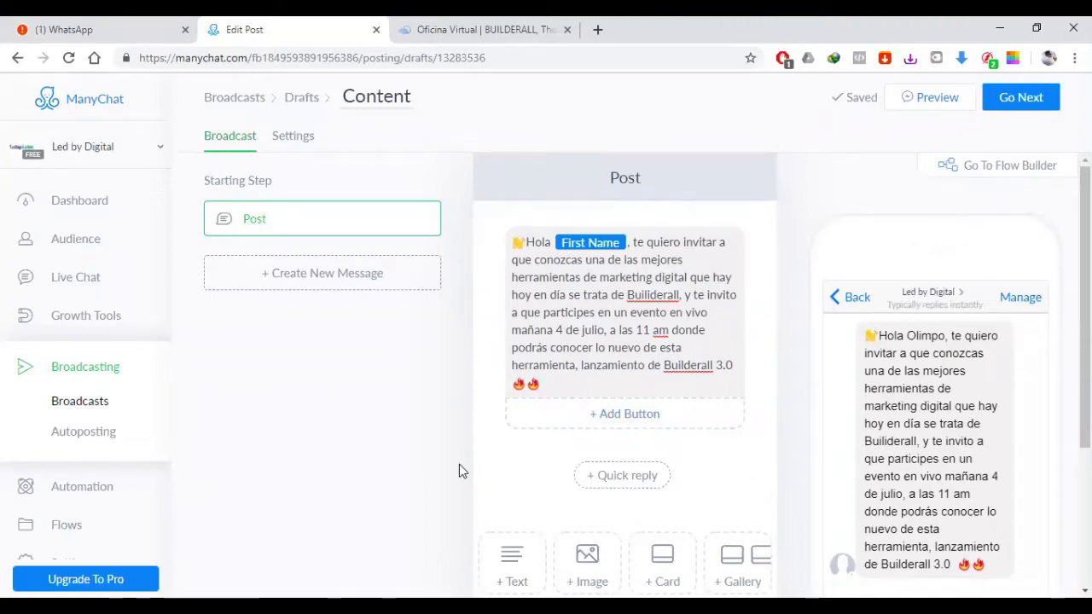
{"action": "scroll", "coordinate": [452, 461], "scroll_direction": "down", "scroll_amount": 3}
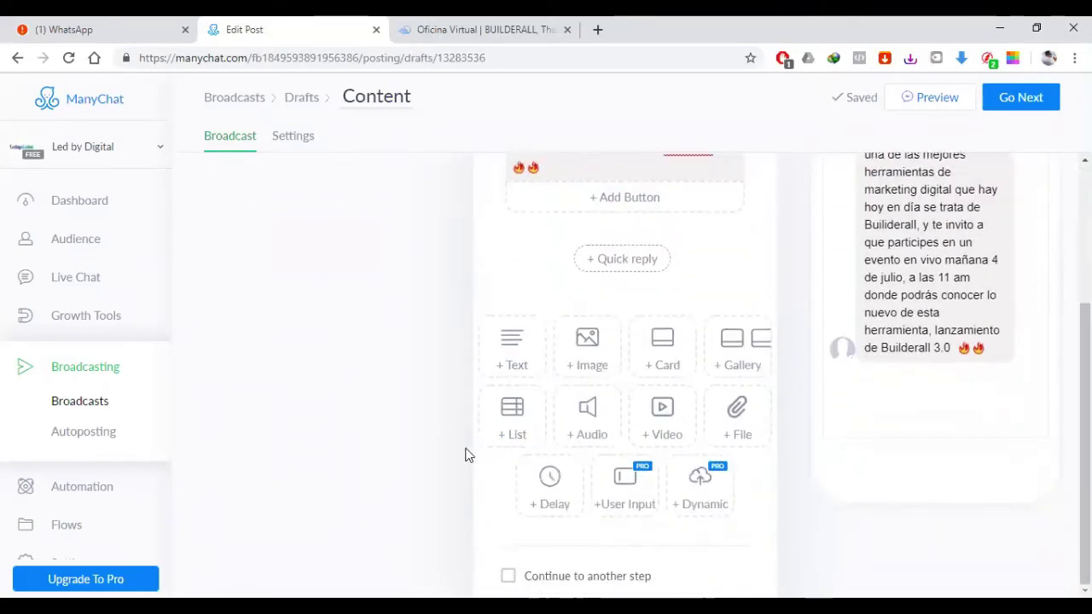
{"action": "scroll", "coordinate": [469, 443], "scroll_direction": "up", "scroll_amount": 2}
{"action": "scroll", "coordinate": [412, 440], "scroll_direction": "down", "scroll_amount": 1}
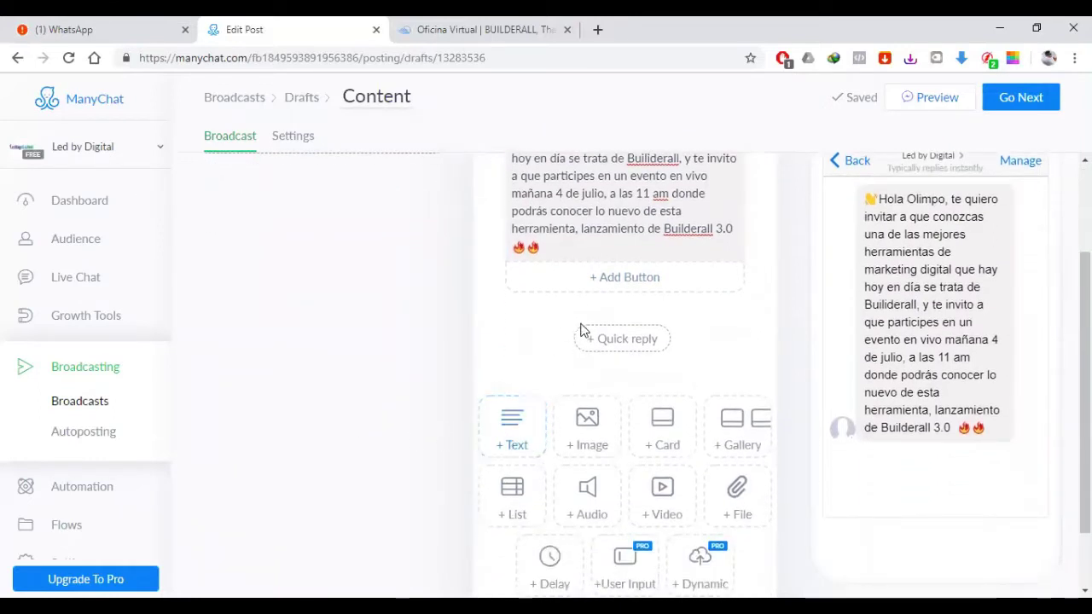
{"action": "left_click", "coordinate": [504, 448]}
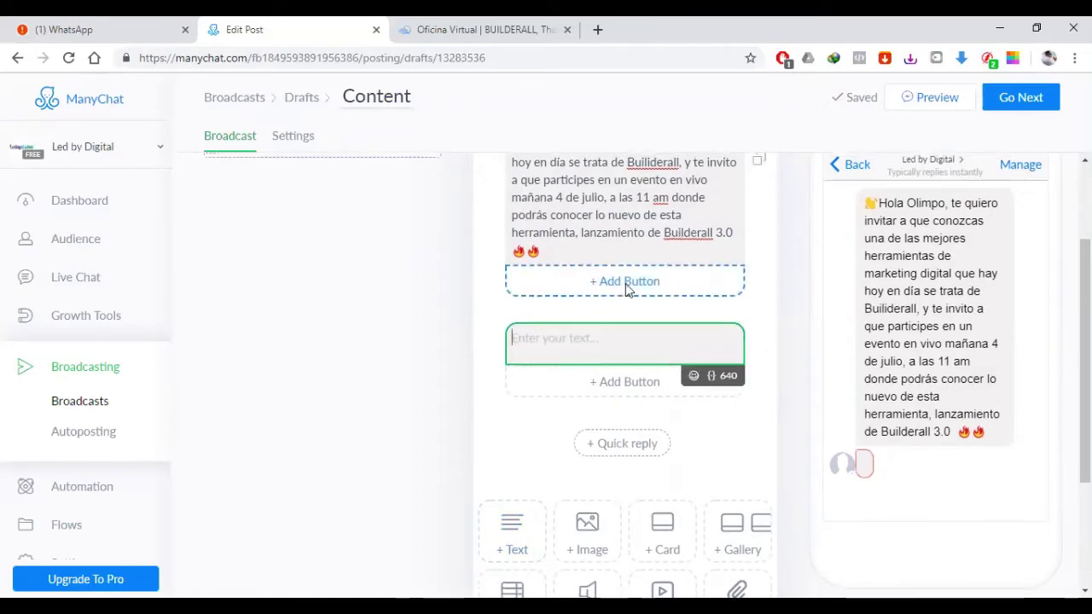
{"action": "scroll", "coordinate": [625, 288], "scroll_direction": "up", "scroll_amount": 2}
{"action": "scroll", "coordinate": [742, 401], "scroll_direction": "down", "scroll_amount": 1}
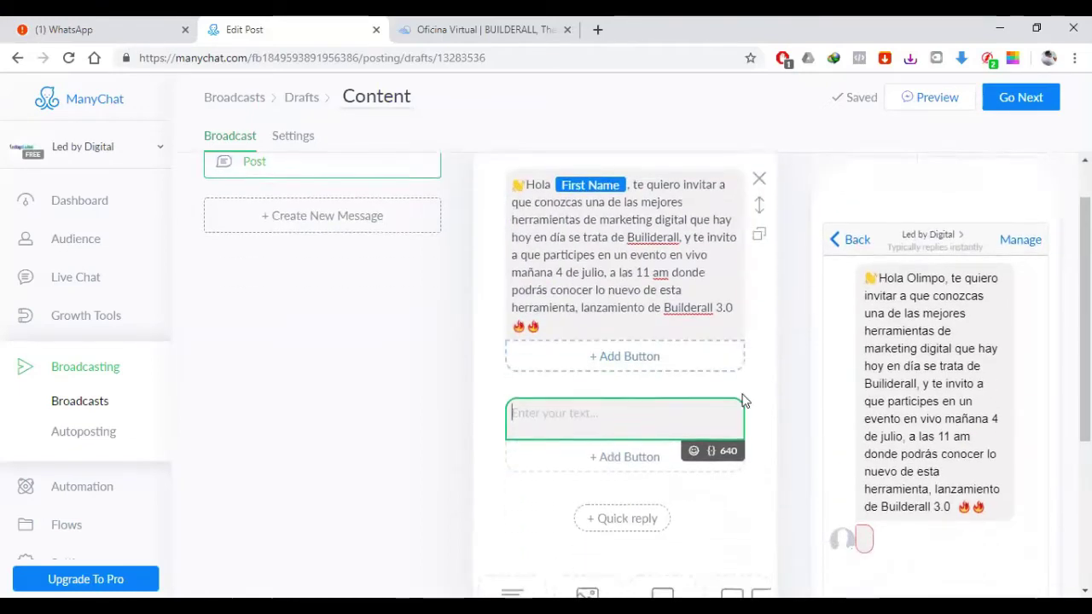
{"action": "scroll", "coordinate": [742, 401], "scroll_direction": "down", "scroll_amount": 2}
Step: Delete the empty text block and remove a trial Audio block from the post
{"action": "left_click", "coordinate": [758, 303]}
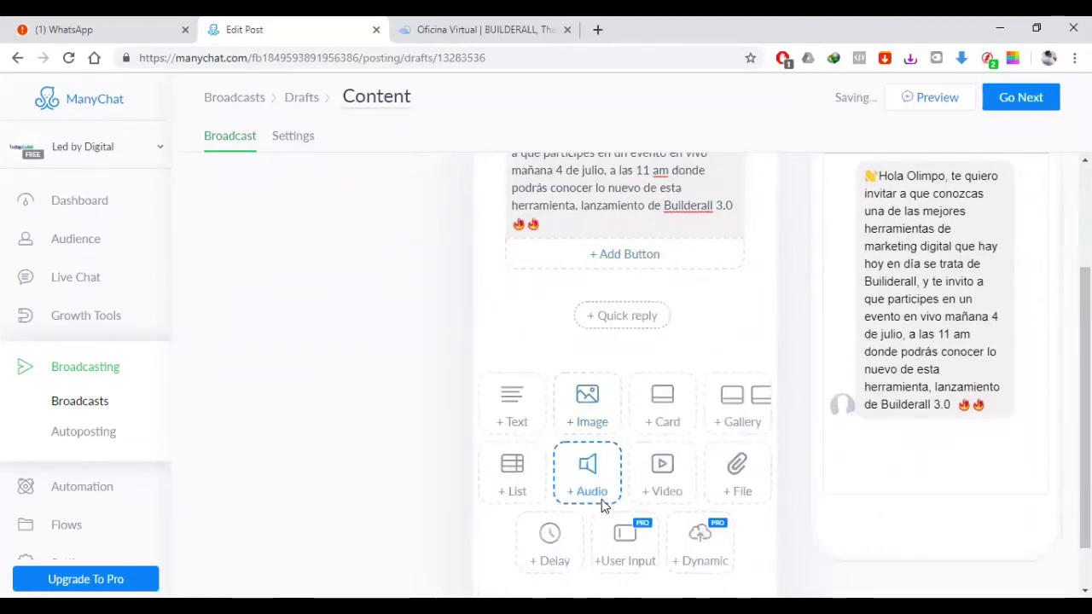
{"action": "left_click", "coordinate": [601, 502]}
{"action": "left_click", "coordinate": [758, 311]}
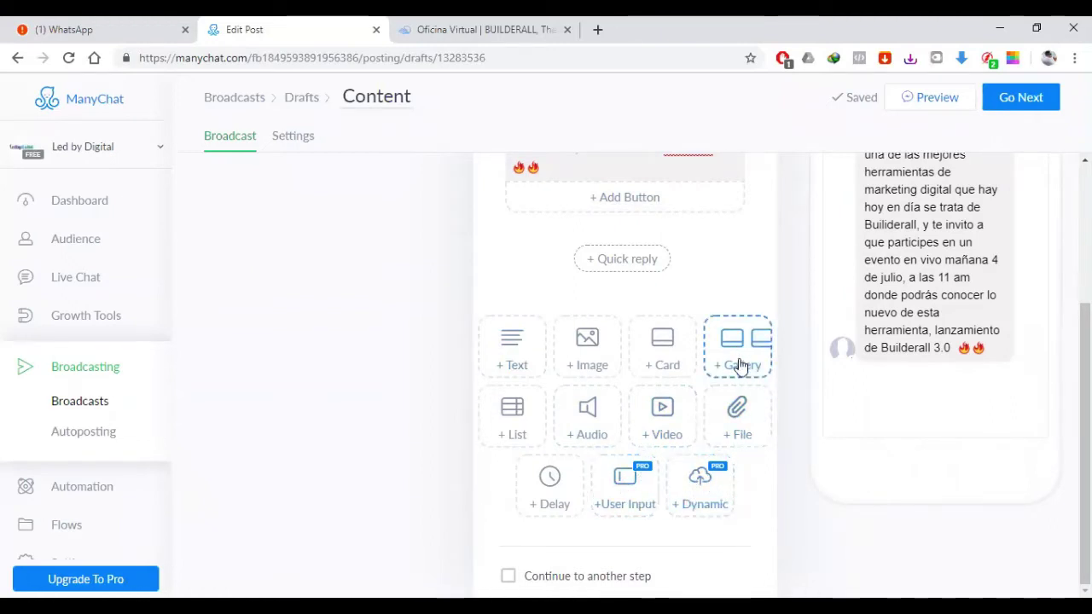
{"action": "scroll", "coordinate": [738, 367], "scroll_direction": "up", "scroll_amount": 1}
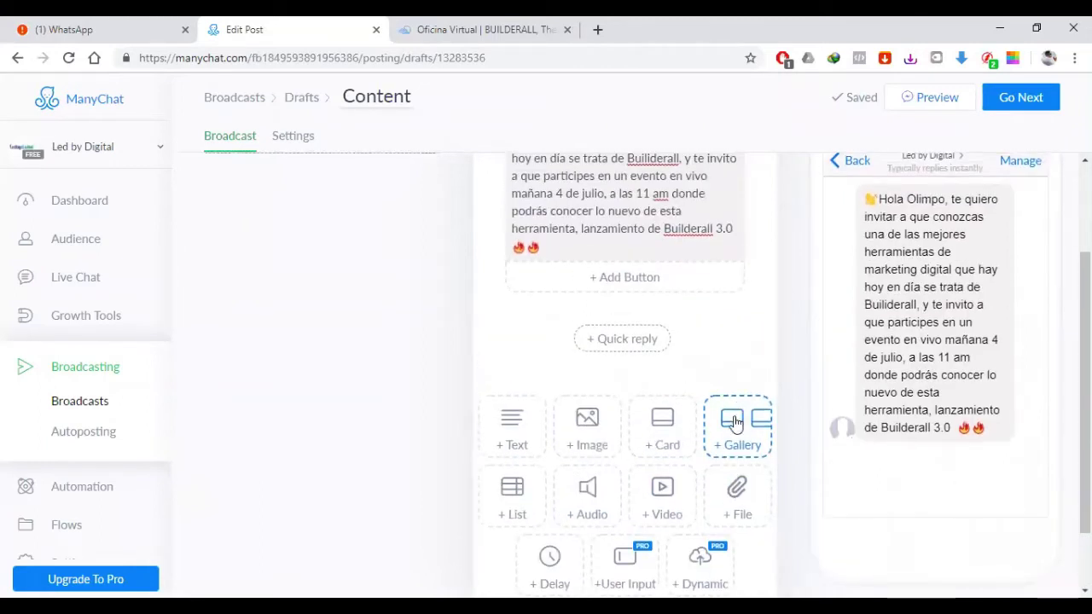
Step: Add a gallery card below the invitation, leaving its title, subtitle and link empty
{"action": "left_click", "coordinate": [710, 402]}
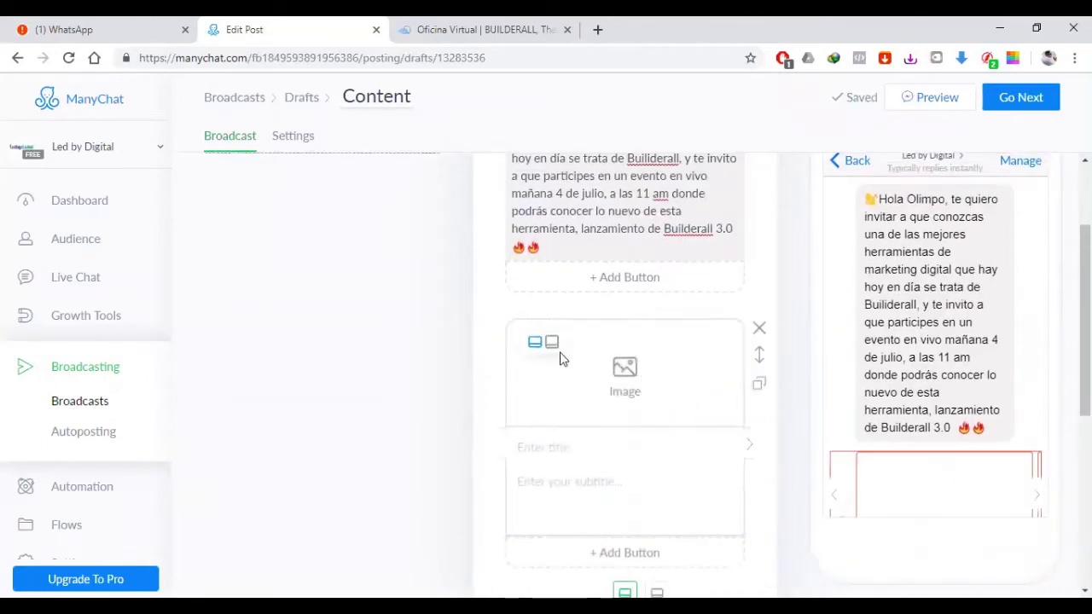
{"action": "left_click", "coordinate": [576, 446]}
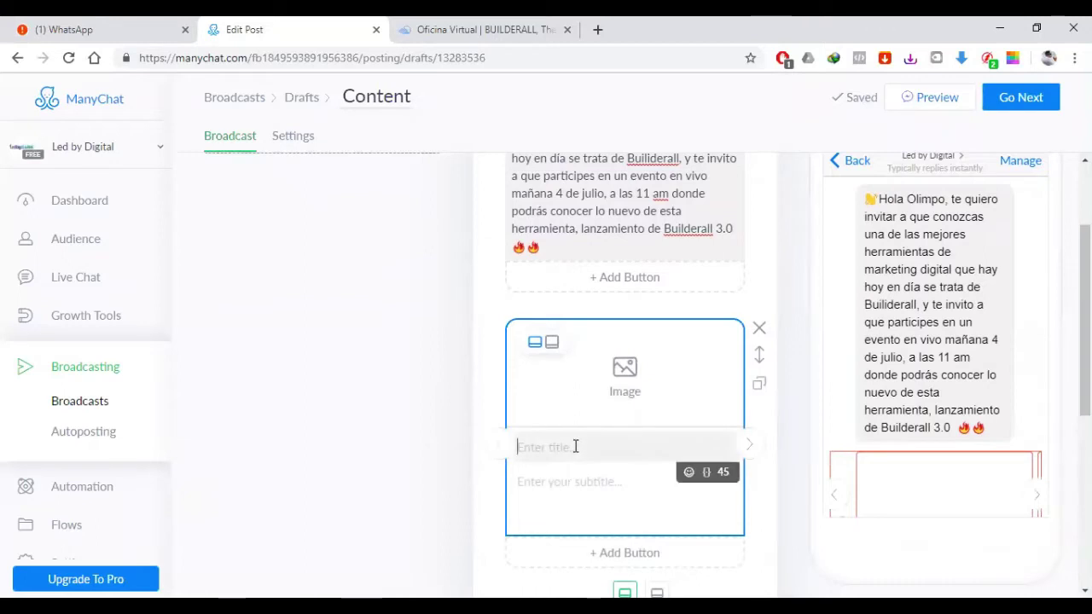
{"action": "left_click", "coordinate": [558, 481]}
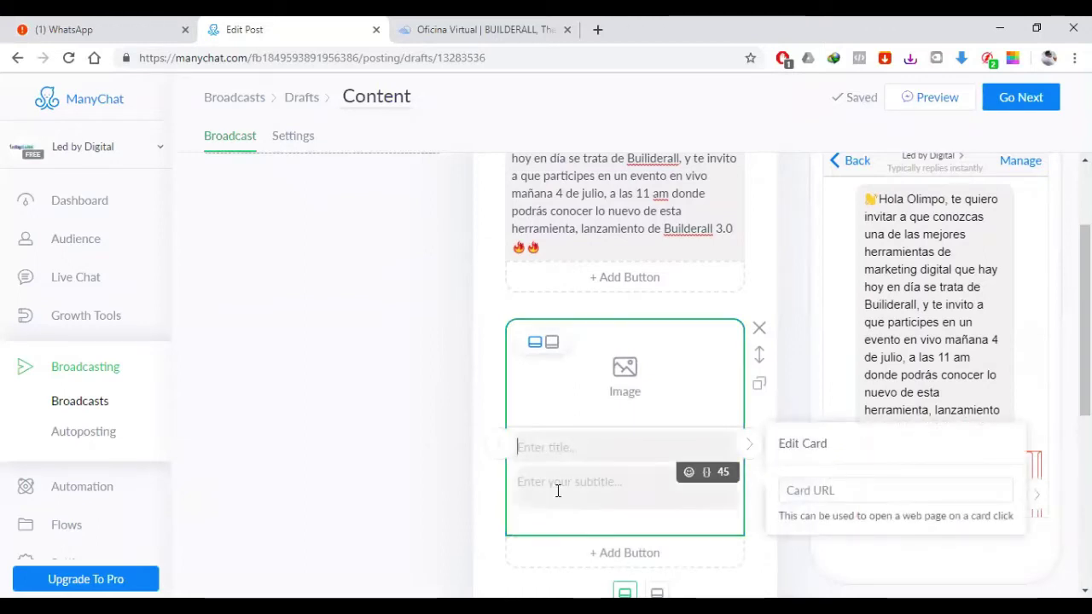
{"action": "left_click", "coordinate": [802, 492]}
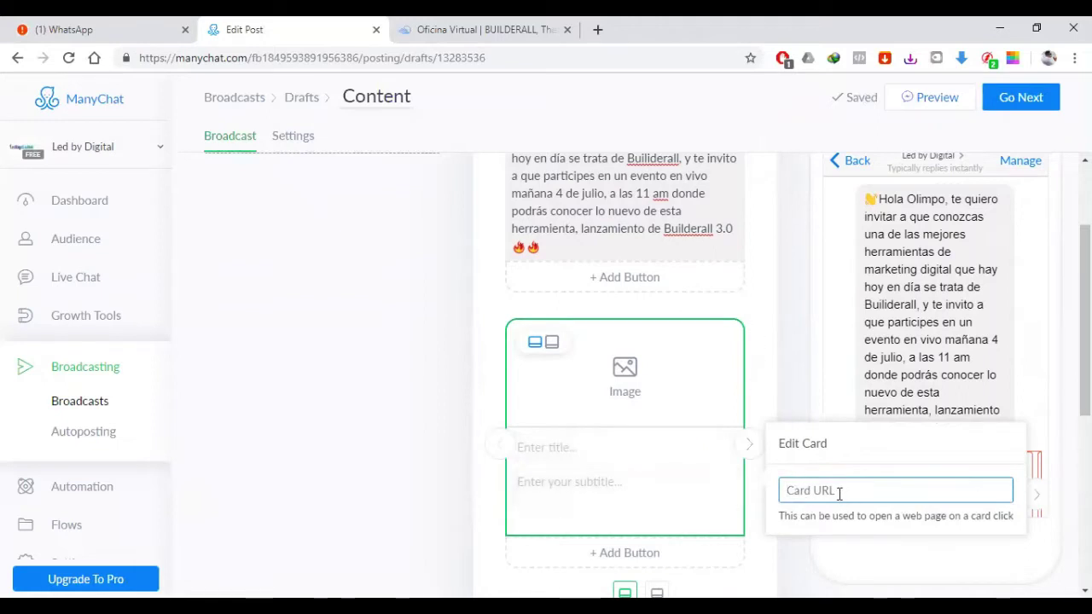
{"action": "mouse_move", "coordinate": [646, 433]}
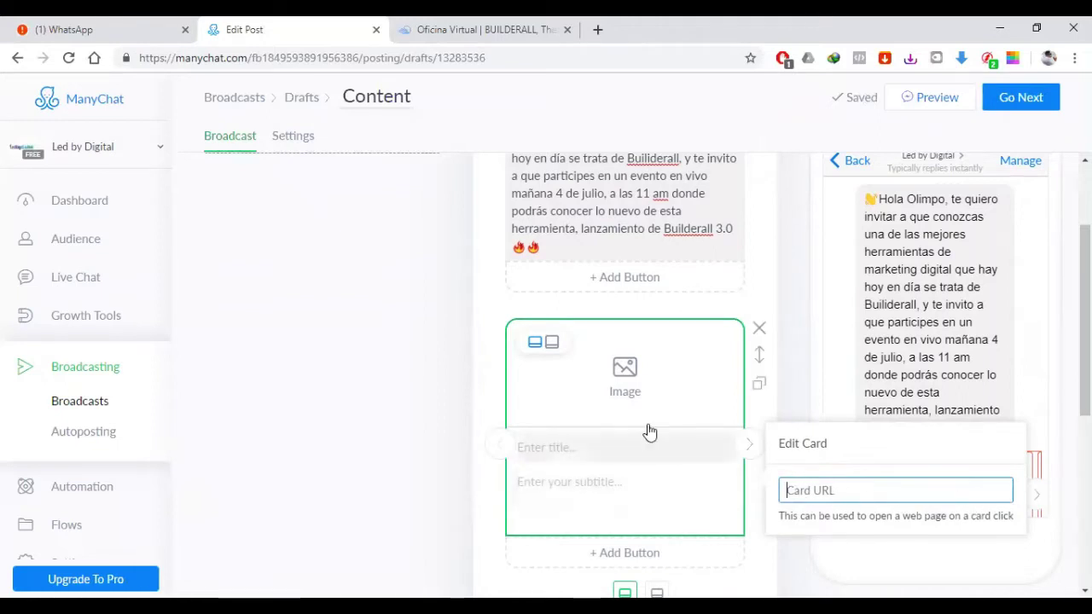
{"action": "left_click", "coordinate": [761, 336]}
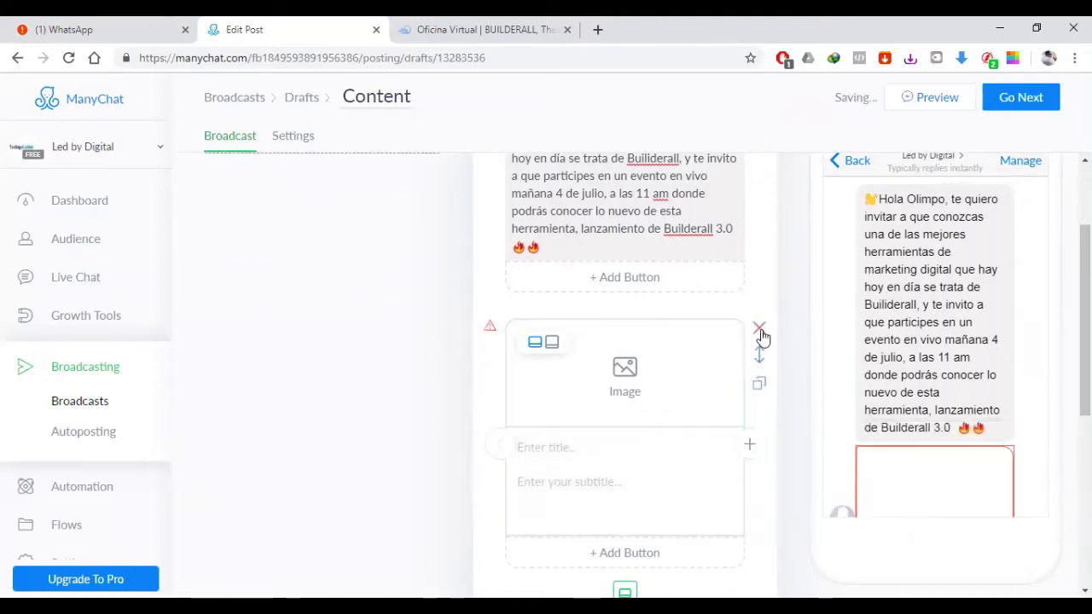
{"action": "scroll", "coordinate": [764, 337], "scroll_direction": "up", "scroll_amount": 2}
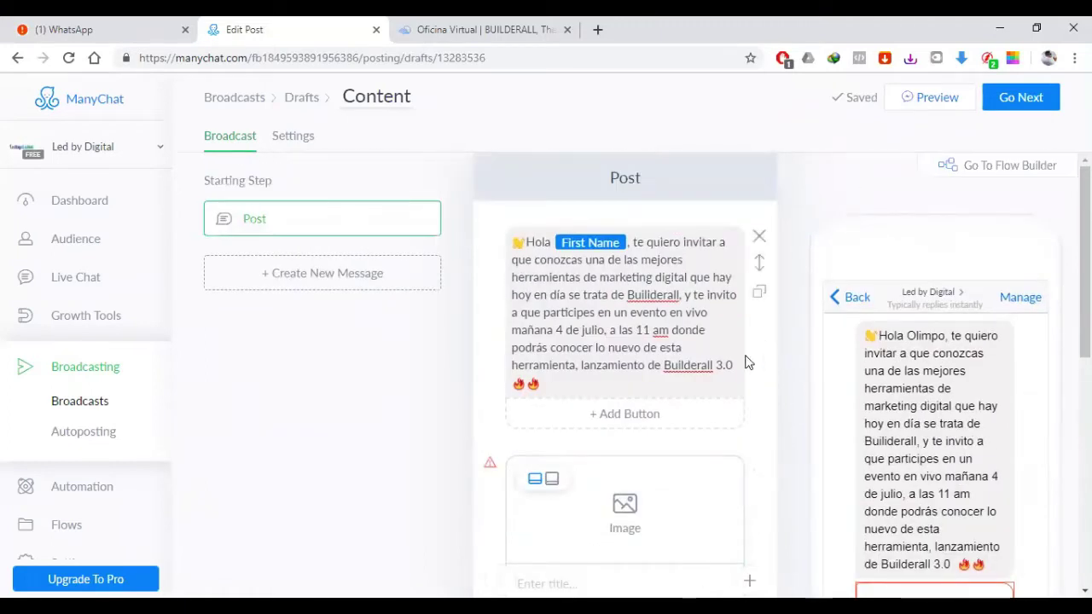
Step: Append the paragraph 'Además te voy a dejar 7 dias gratuitos… herramienta de marketing digital maravillosa.'
{"action": "left_click", "coordinate": [700, 328]}
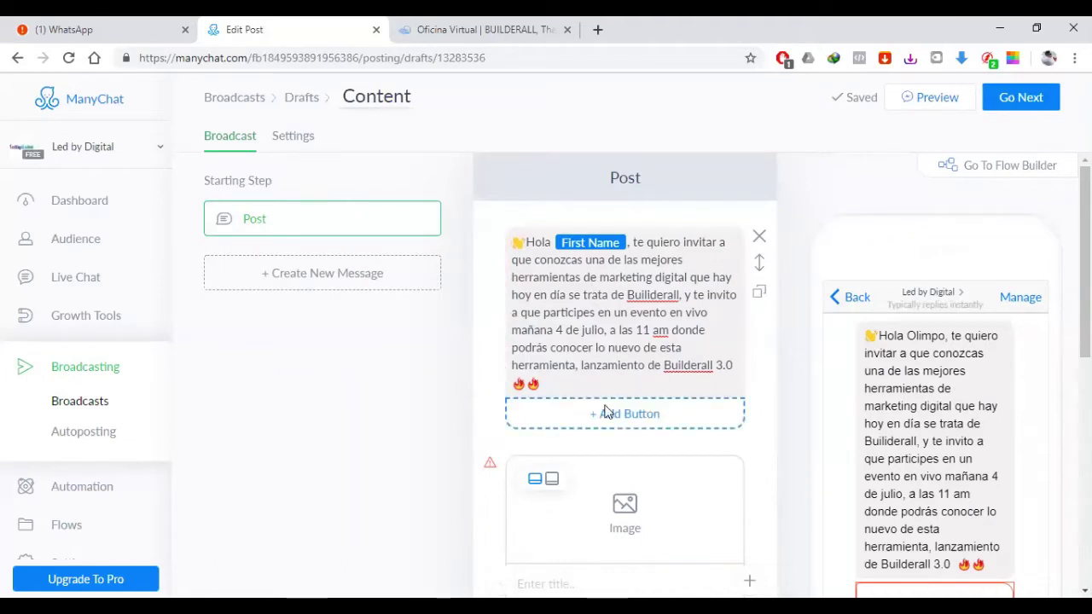
{"action": "left_click", "coordinate": [588, 383]}
{"action": "key", "text": "Return"}
{"action": "key", "text": "Return"}
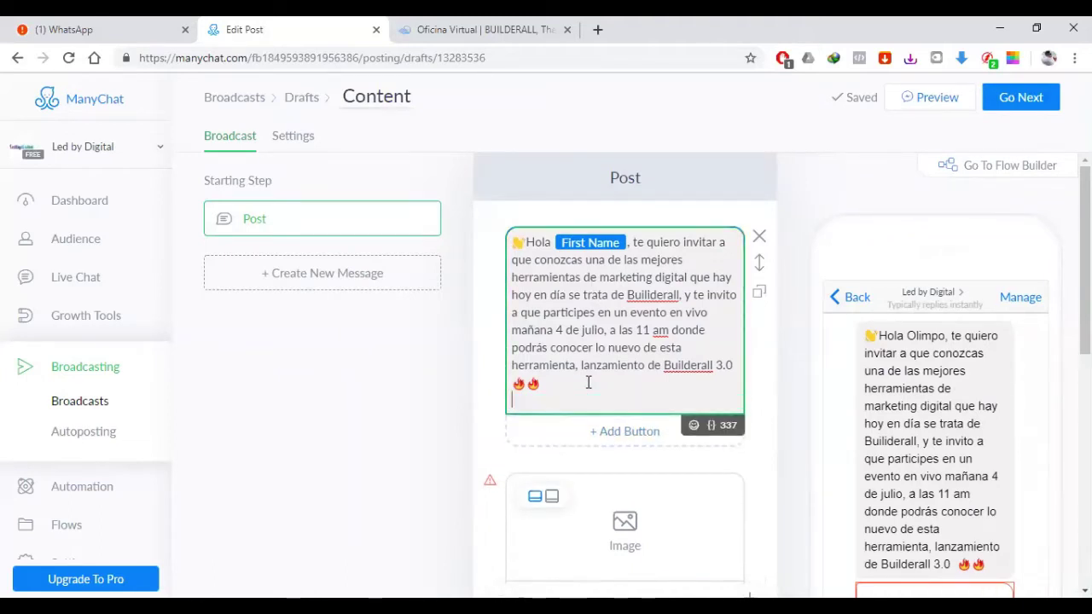
{"action": "type", "text": "Adem"}
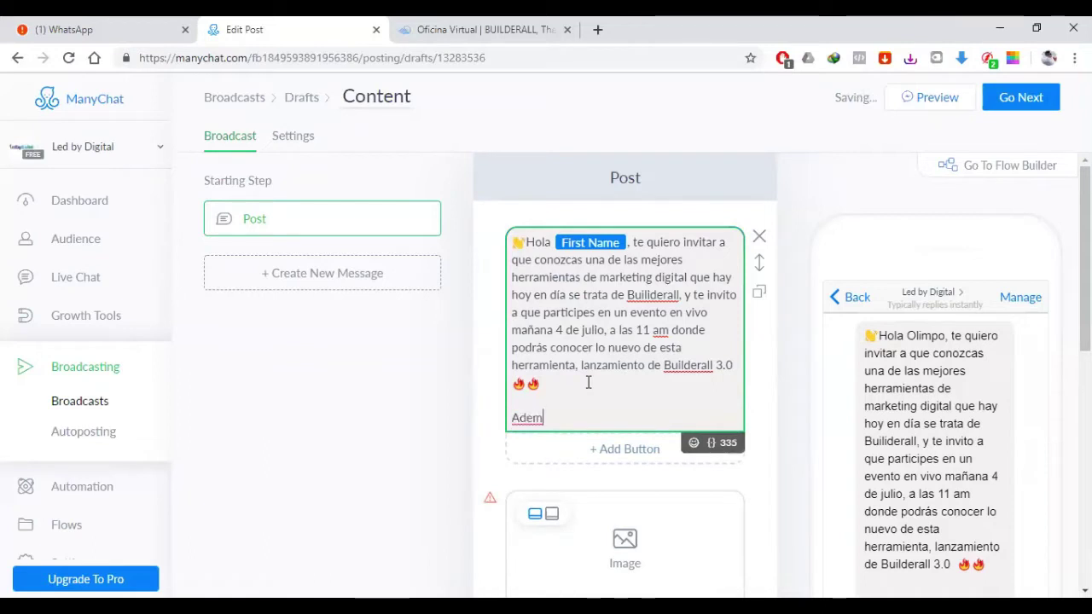
{"action": "type", "text": "ás te vo"}
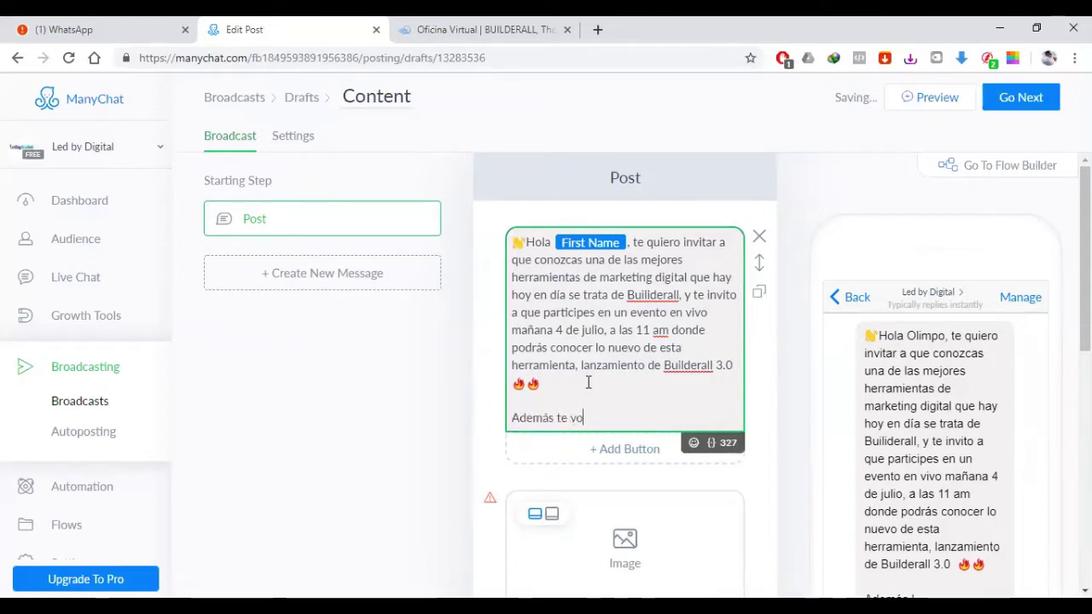
{"action": "type", "text": "y a de"}
{"action": "key", "text": "BackSpace"}
{"action": "key", "text": "BackSpace"}
{"action": "type", "text": "dejar "}
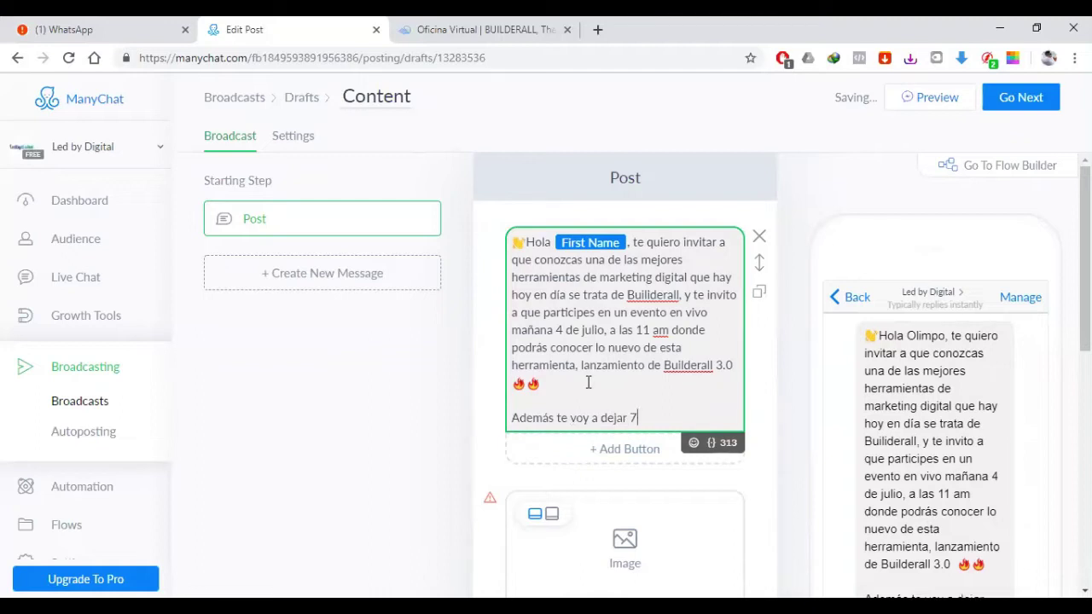
{"action": "type", "text": "7 dias gratuitos par"}
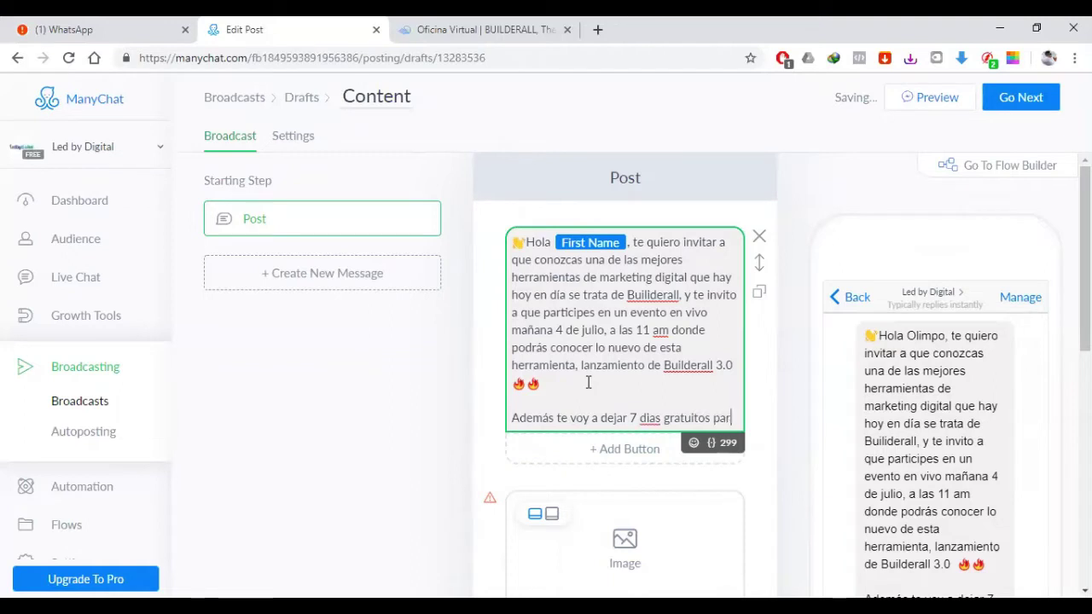
{"action": "type", "text": "a que entres y conoz"}
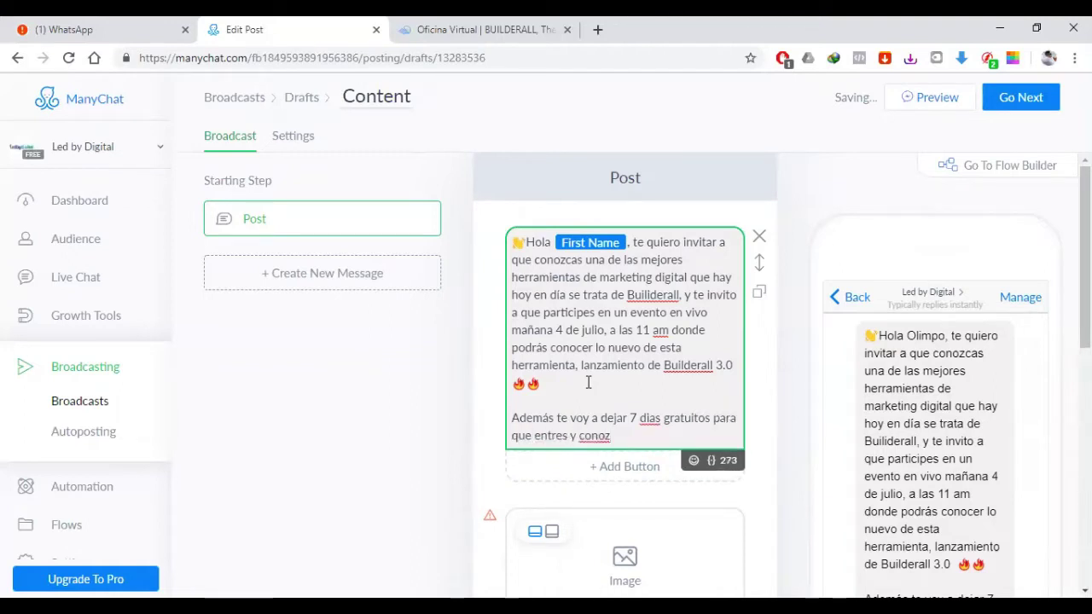
{"action": "key", "text": "BackSpace"}
{"action": "type", "text": "s y conozcas esta herra"}
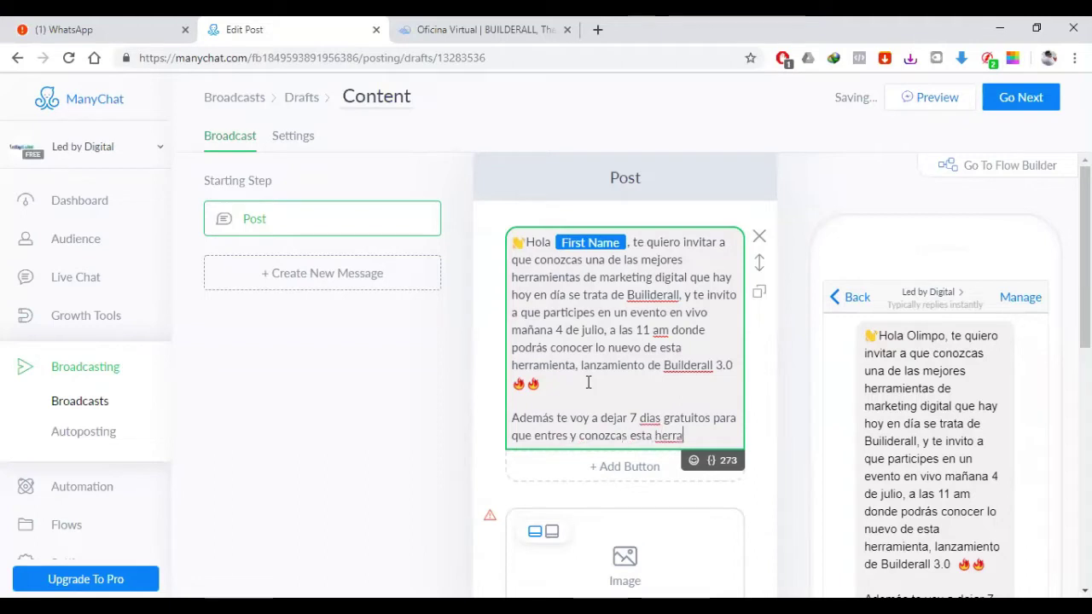
{"action": "type", "text": "mienta mariv"}
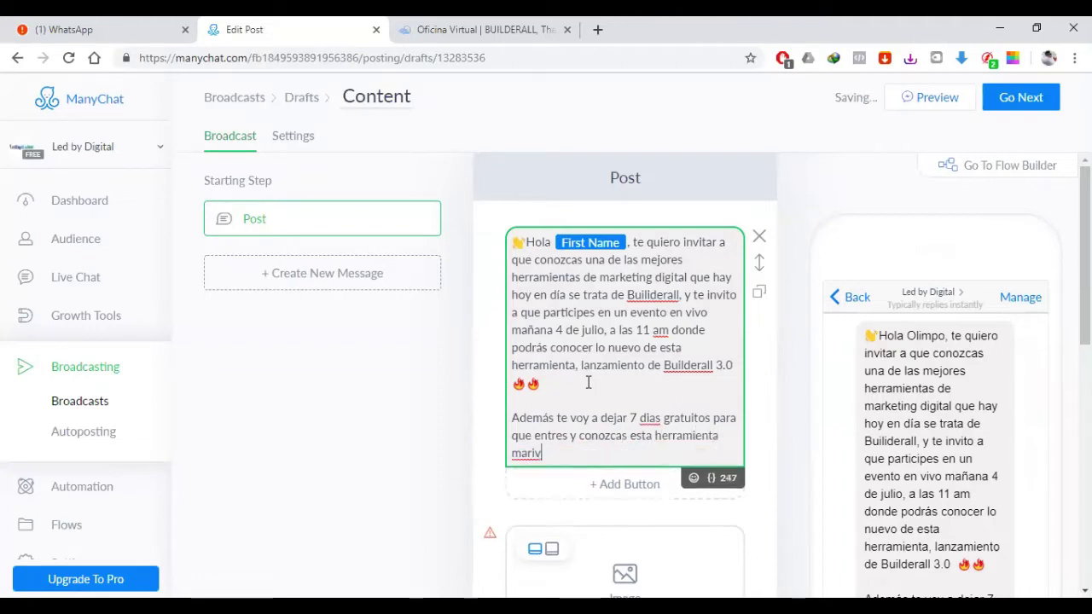
{"action": "key", "text": "BackSpace"}
{"action": "key", "text": "BackSpace"}
{"action": "key", "text": "BackSpace"}
{"action": "key", "text": "BackSpace"}
{"action": "key", "text": "BackSpace"}
{"action": "type", "text": "de ma"}
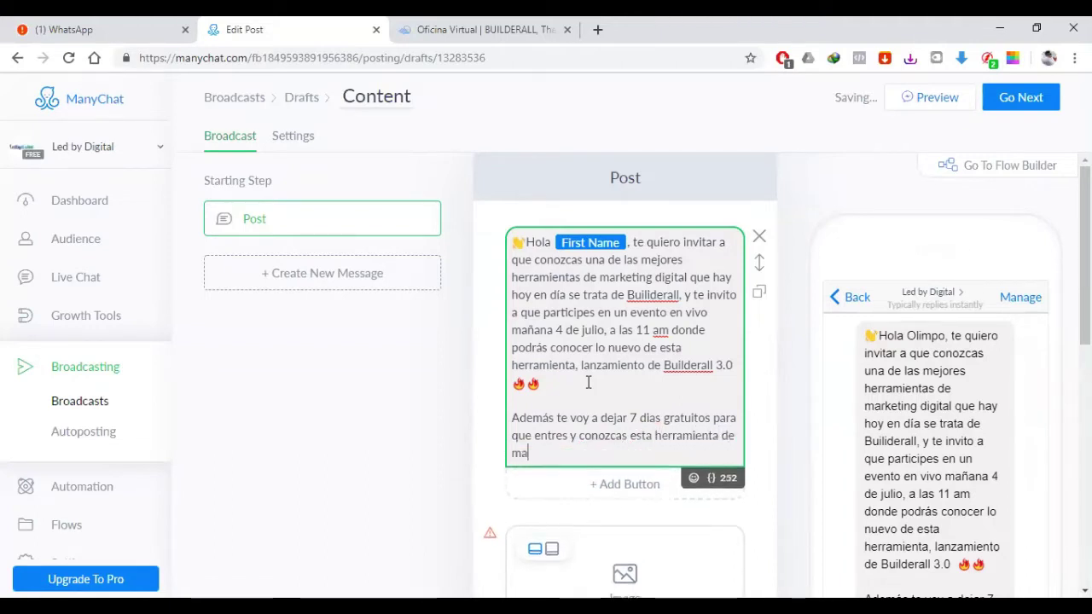
{"action": "type", "text": "rketing d"}
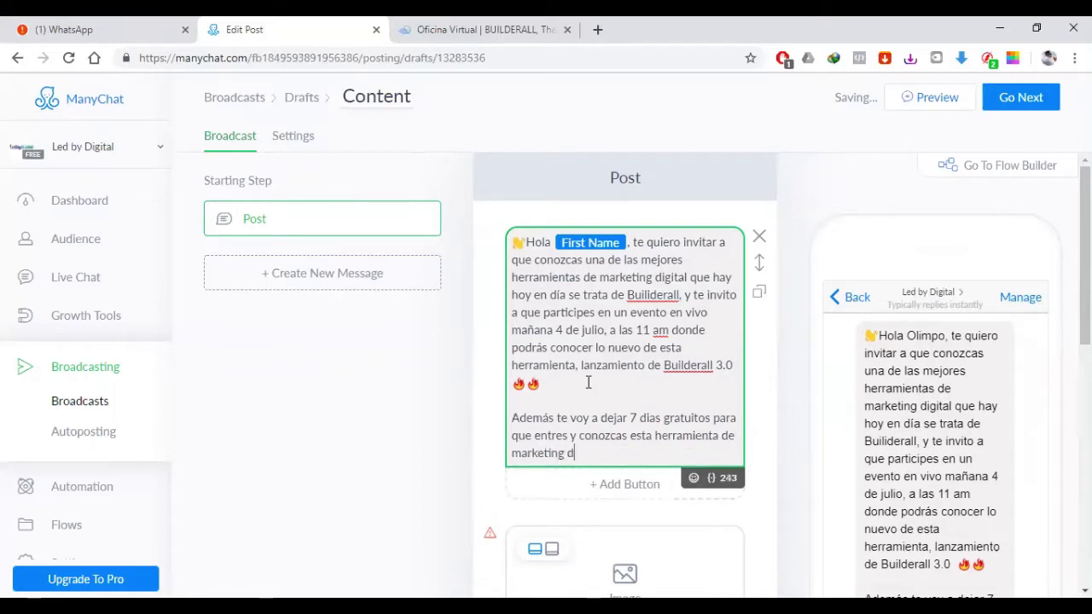
{"action": "type", "text": "igital maravil"}
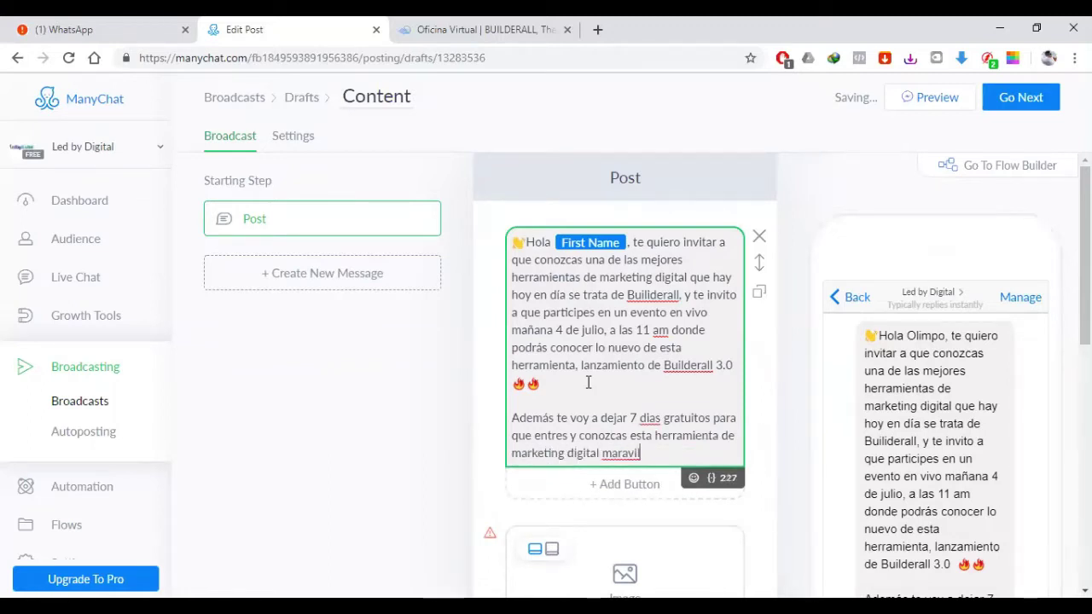
{"action": "type", "text": "losa."}
Step: Correct 'dias' to 'días' using the spell-check suggestion
{"action": "double_click", "coordinate": [650, 418]}
{"action": "right_click", "coordinate": [651, 418]}
{"action": "left_click", "coordinate": [682, 165]}
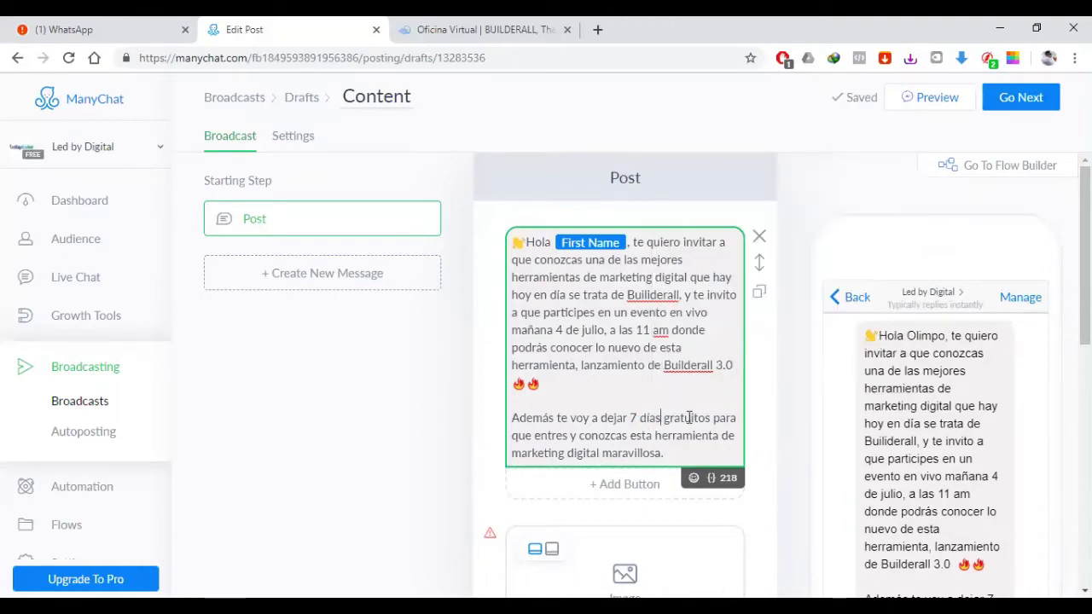
{"action": "scroll", "coordinate": [627, 411], "scroll_direction": "down", "scroll_amount": 1}
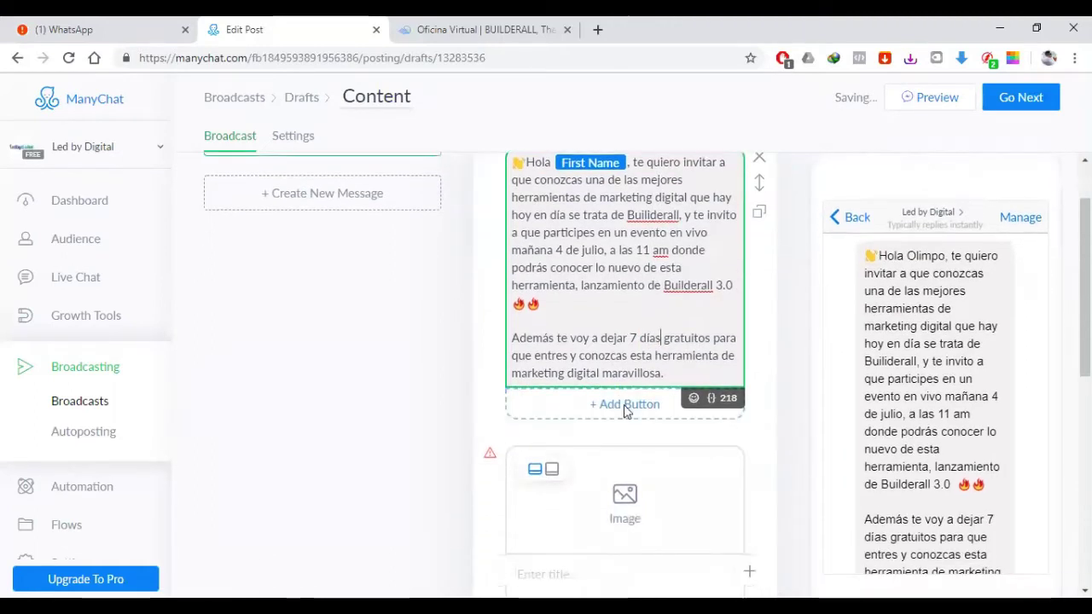
Step: Remove a trial button and the empty gallery card from the post
{"action": "scroll", "coordinate": [614, 401], "scroll_direction": "down", "scroll_amount": 1}
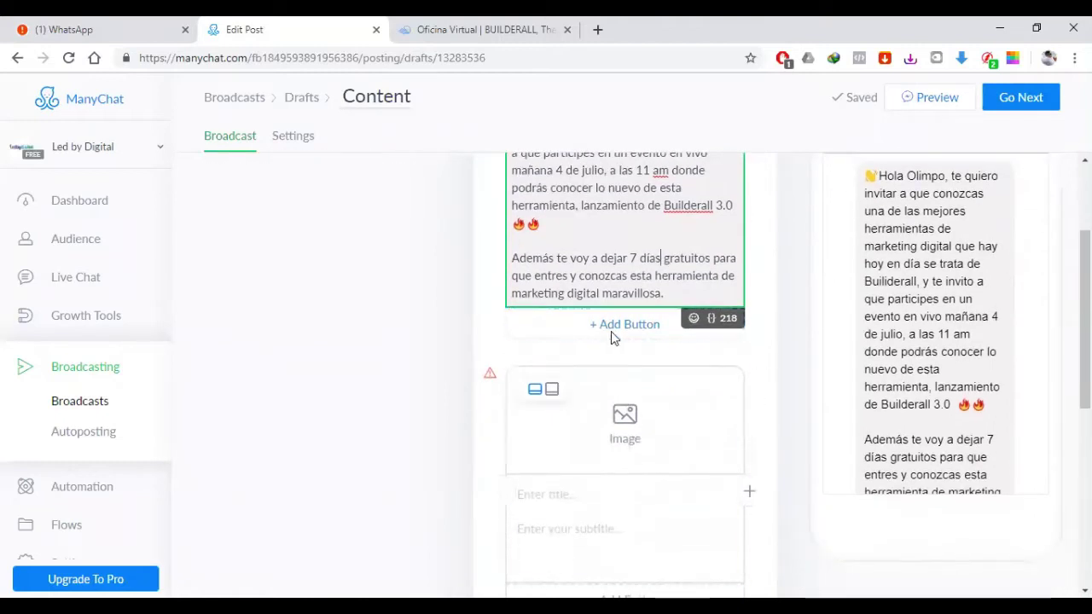
{"action": "left_click", "coordinate": [611, 332]}
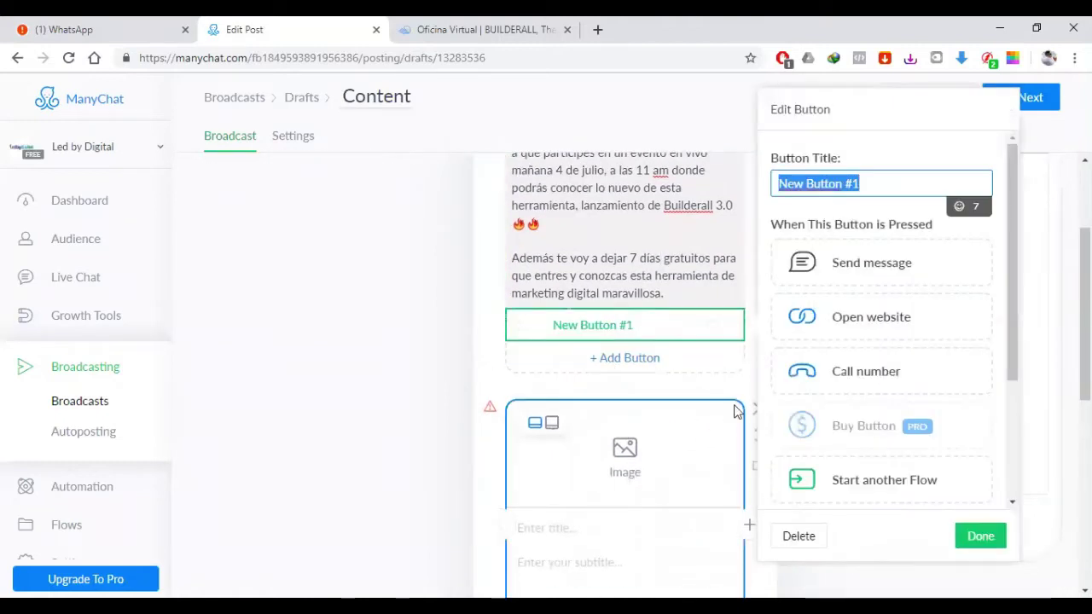
{"action": "scroll", "coordinate": [738, 411], "scroll_direction": "down", "scroll_amount": 2}
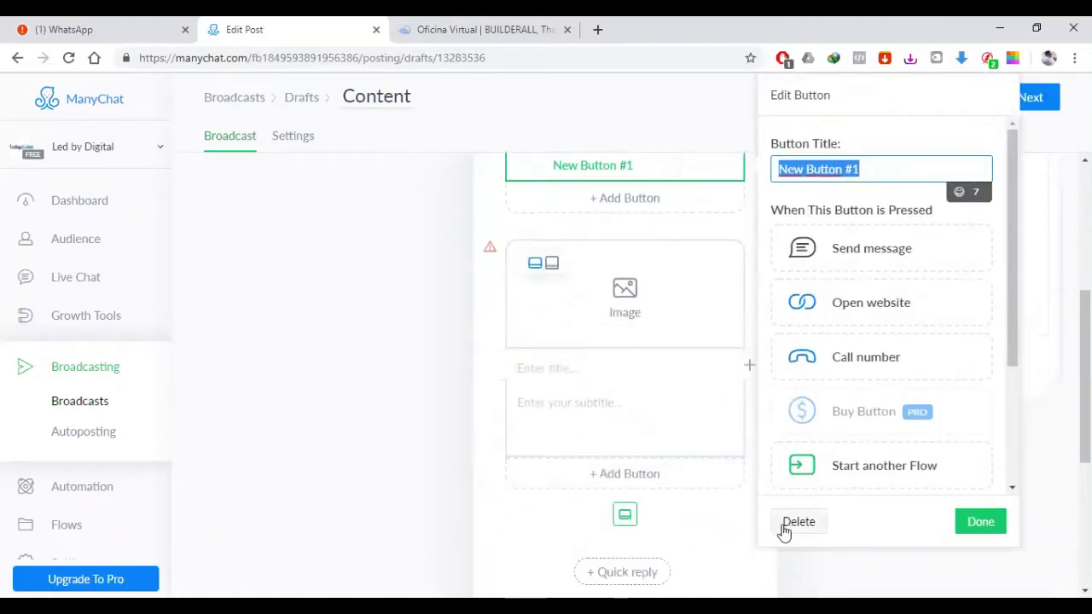
{"action": "left_click", "coordinate": [784, 532]}
{"action": "scroll", "coordinate": [776, 341], "scroll_direction": "up", "scroll_amount": 2}
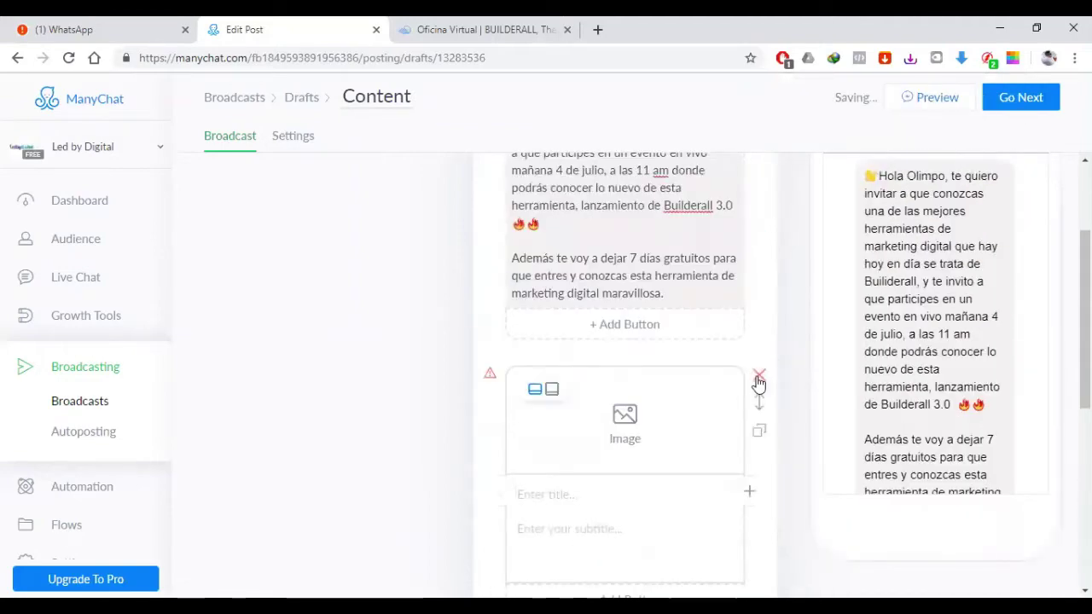
{"action": "left_click", "coordinate": [758, 381]}
Step: Add a button titled '¡Ir a la invitación!', fixing invitación via spell-check
{"action": "left_click", "coordinate": [634, 322]}
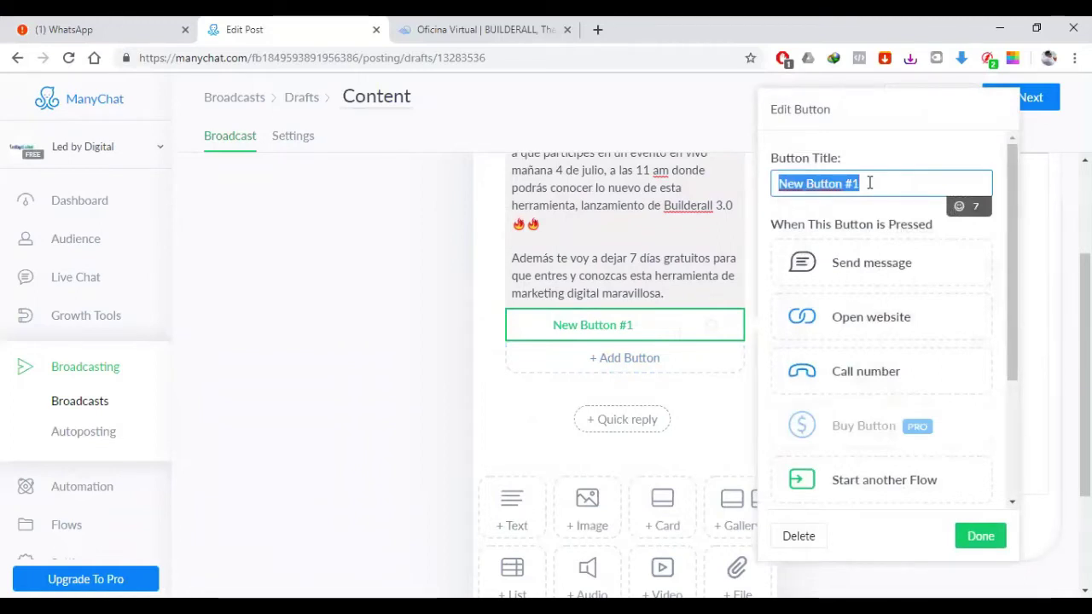
{"action": "key", "text": "BackSpace"}
{"action": "type", "text": "¡Ir a la invitacion!"}
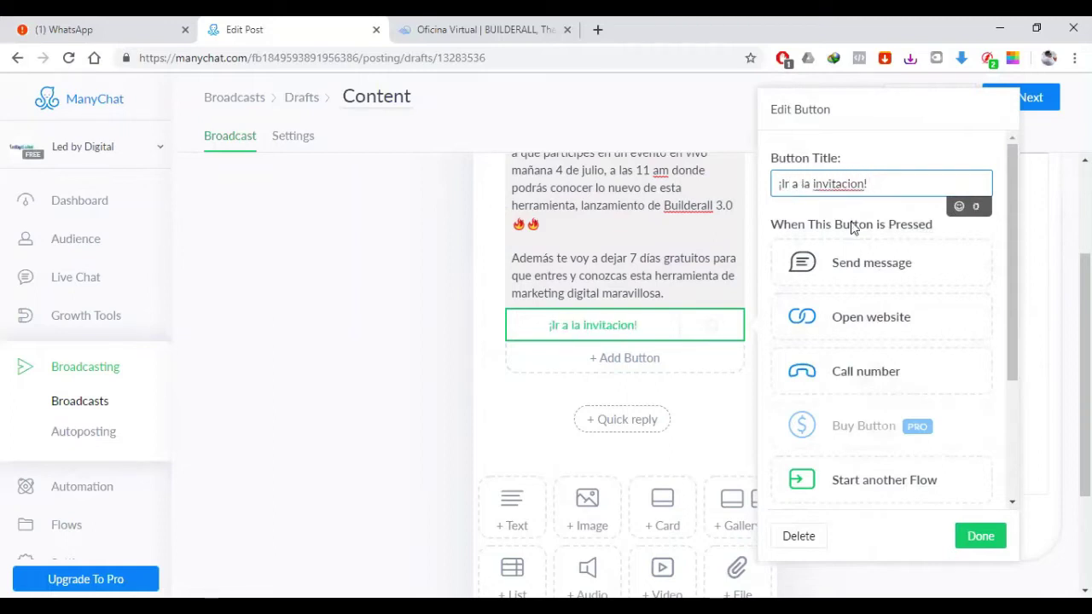
{"action": "right_click", "coordinate": [843, 182]}
{"action": "left_click", "coordinate": [856, 193]}
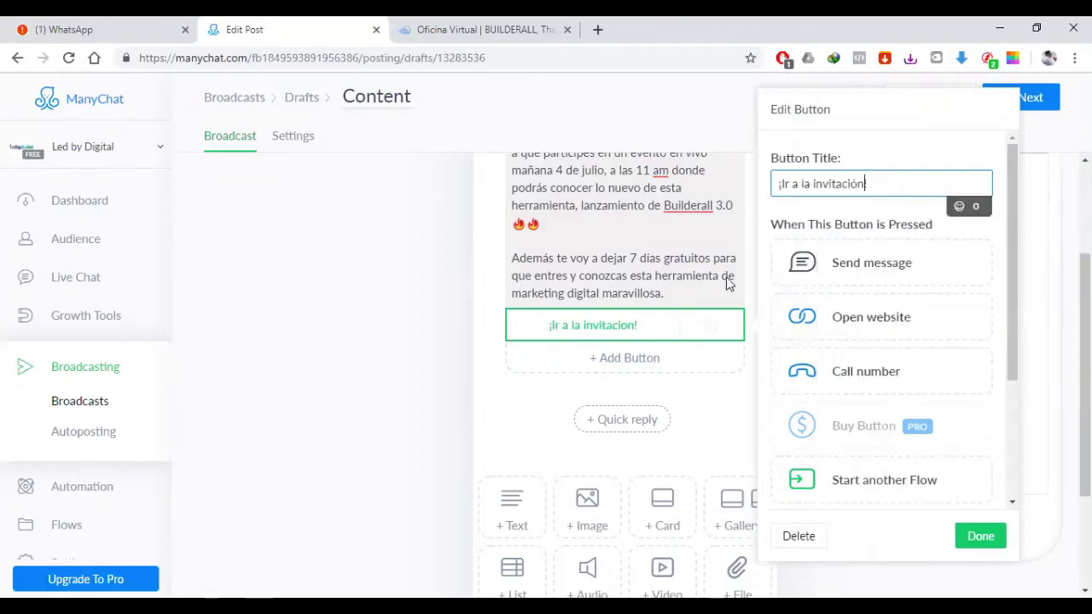
Step: Add a second button titled '7 días Gratis'
{"action": "left_click", "coordinate": [627, 373]}
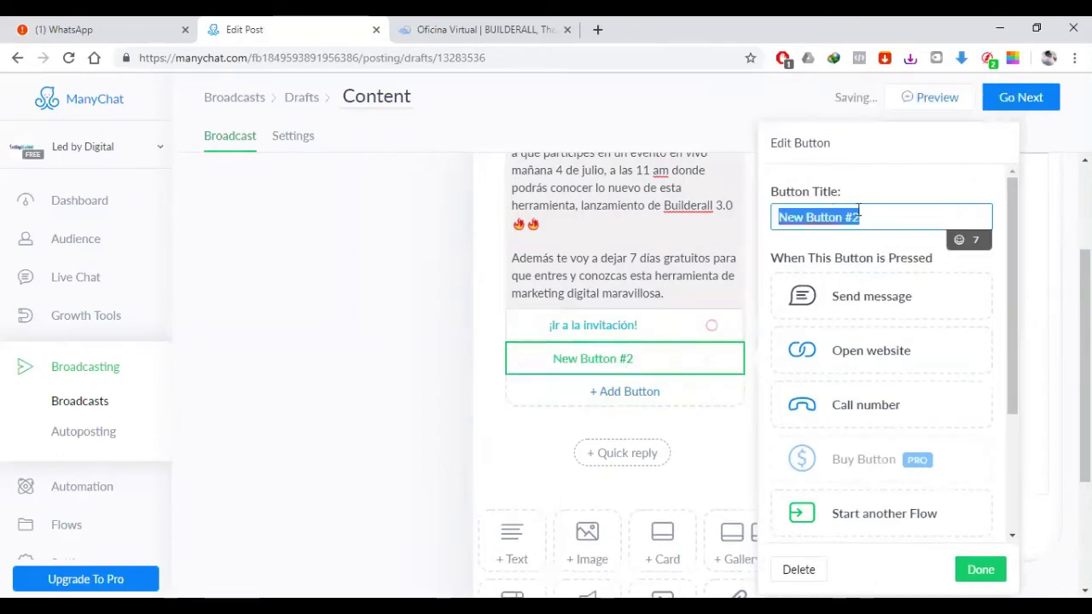
{"action": "type", "text": "¡"}
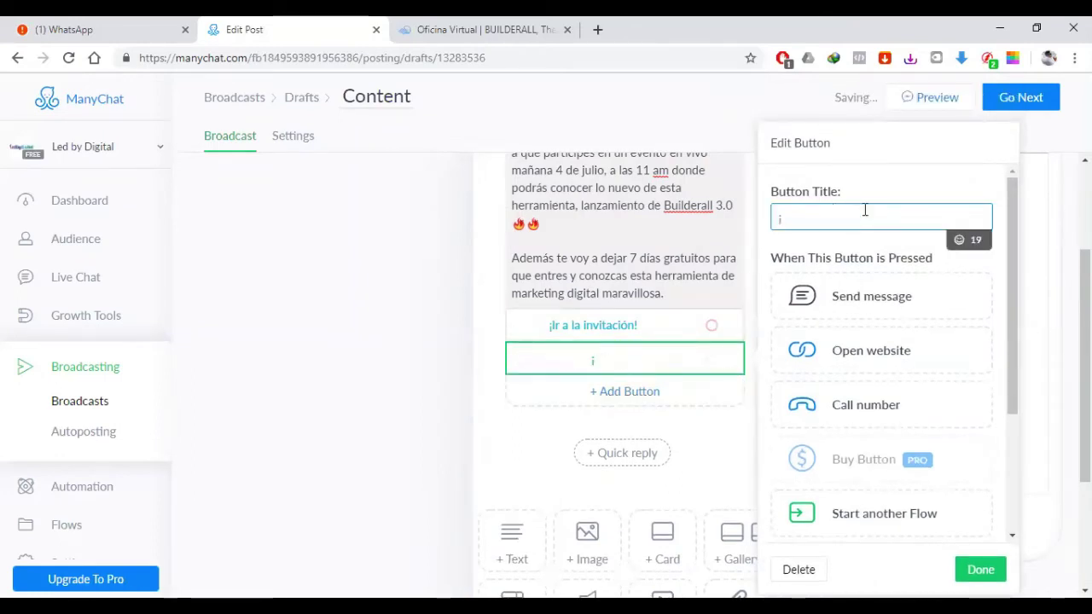
{"action": "type", "text": "/"}
{"action": "key", "text": "BackSpace"}
{"action": "type", "text": "7 di"}
{"action": "key", "text": "BackSpace"}
{"action": "type", "text": "ías "}
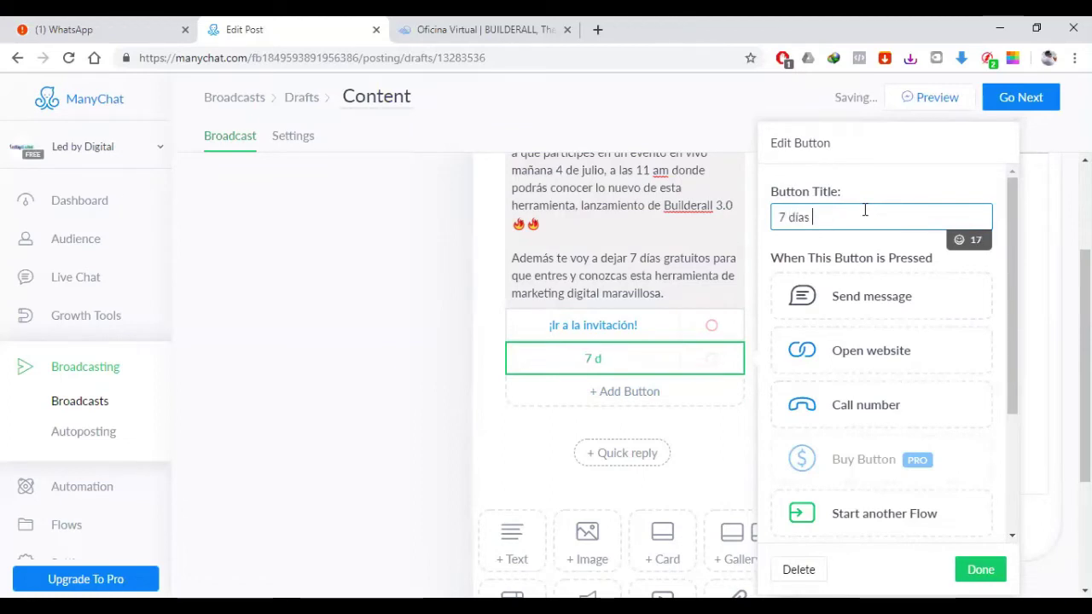
{"action": "type", "text": "gratis"}
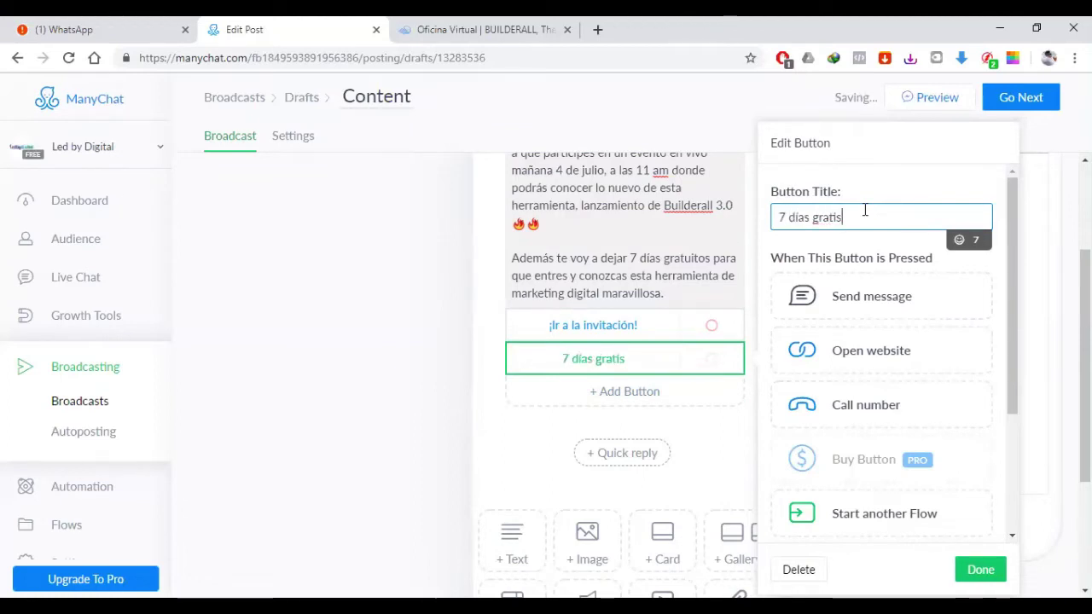
{"action": "left_click", "coordinate": [819, 216]}
{"action": "key", "text": "BackSpace"}
{"action": "type", "text": "G"}
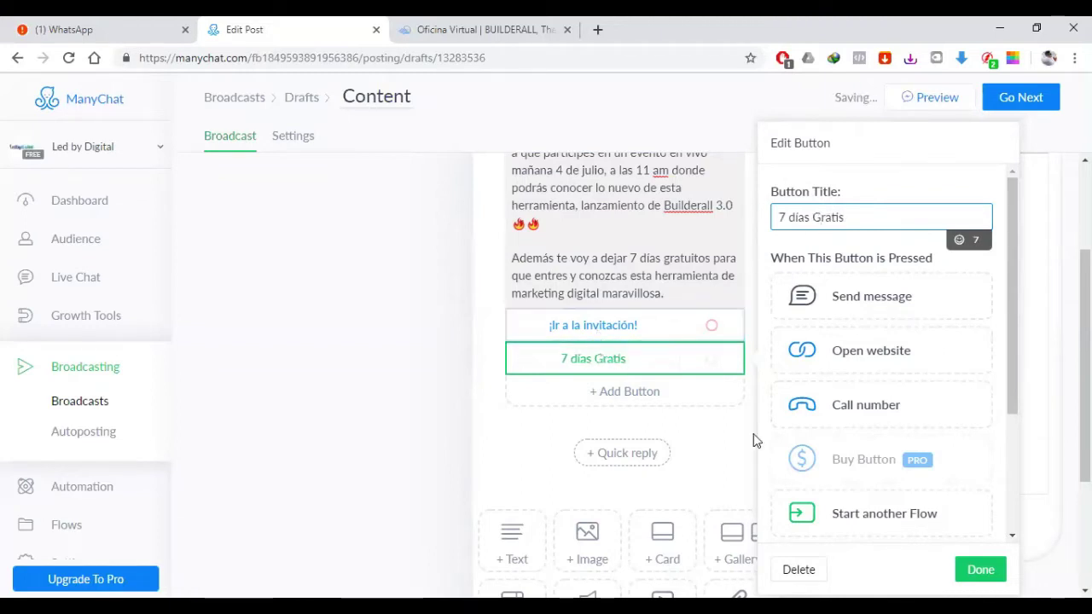
Step: Set the ¡Ir a la invitación! button to open the copied Builderall invitation link
{"action": "left_click", "coordinate": [602, 331]}
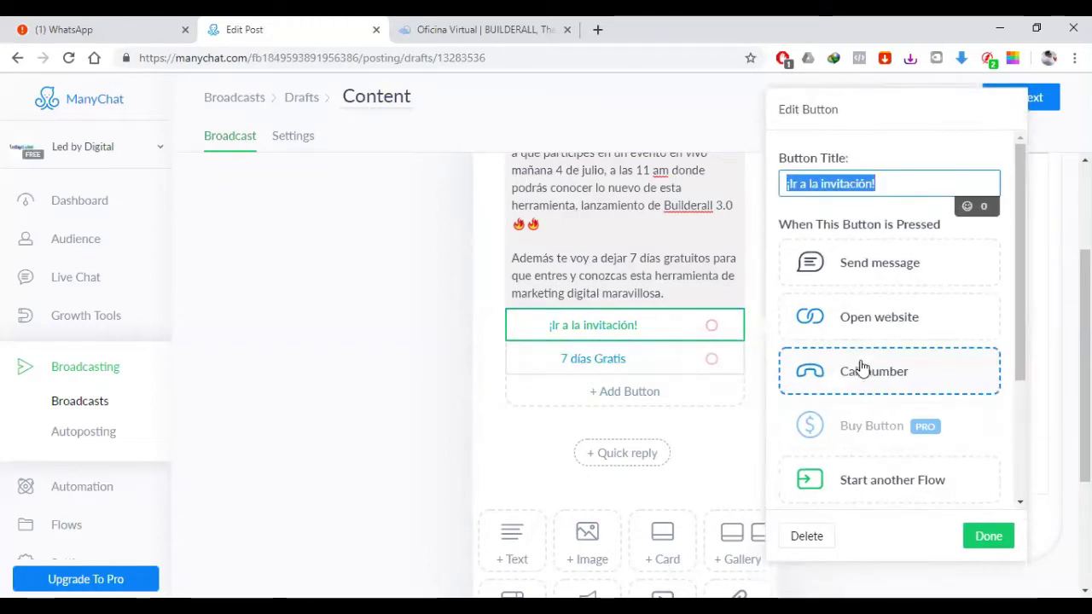
{"action": "left_click", "coordinate": [858, 320]}
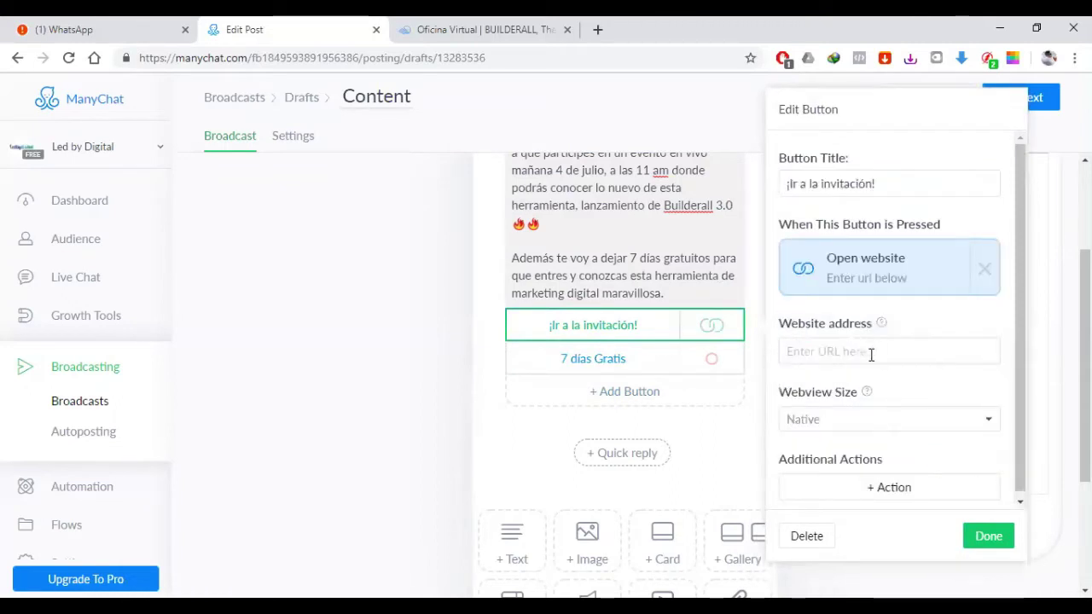
{"action": "left_click", "coordinate": [889, 349]}
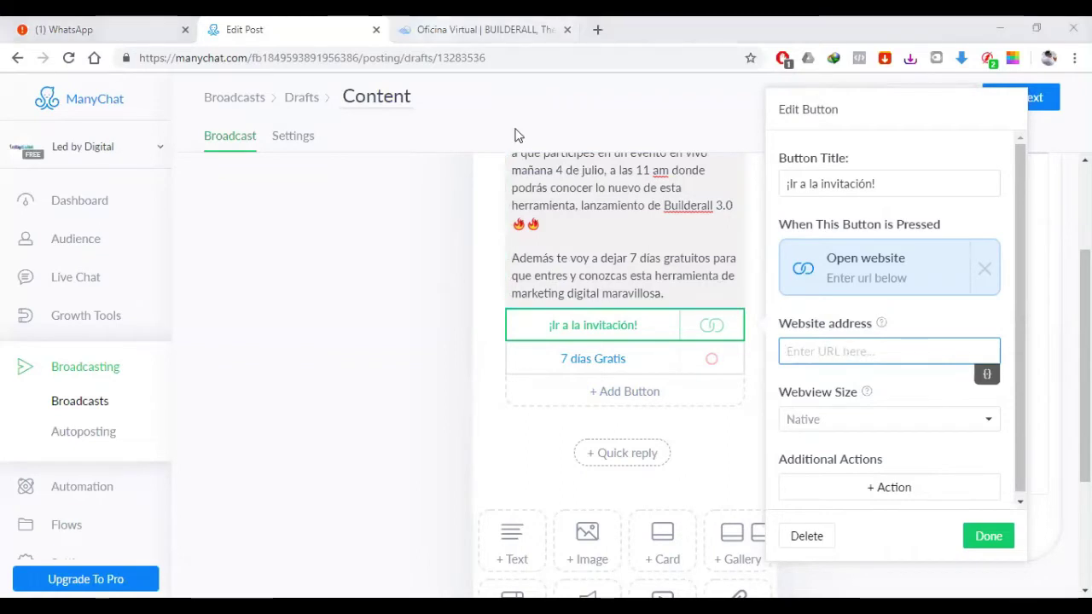
{"action": "key", "text": "ctrl+Tab"}
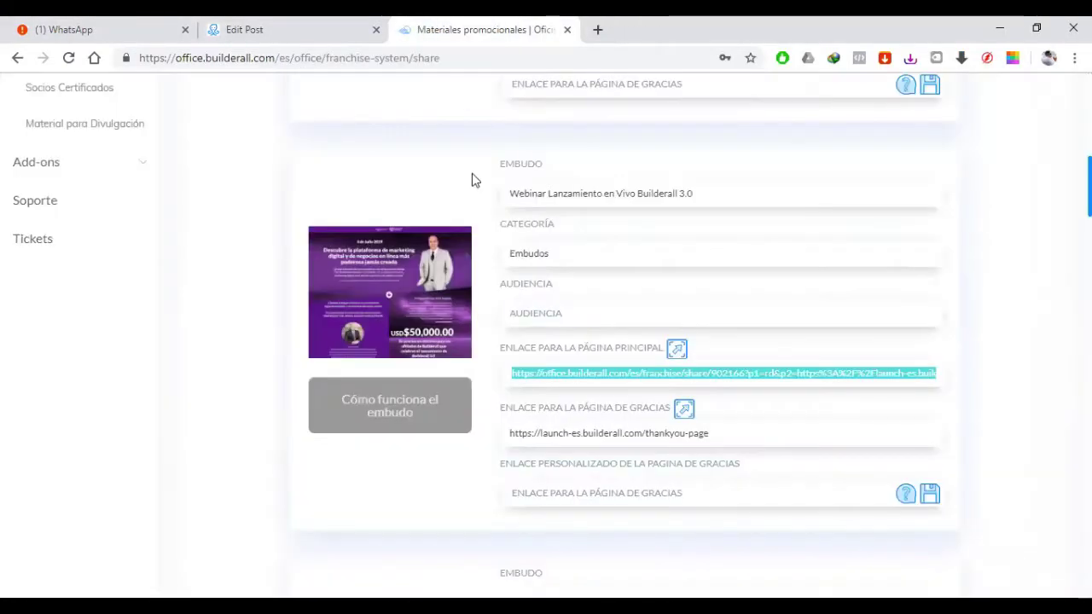
{"action": "key", "text": "ctrl+shift+Tab"}
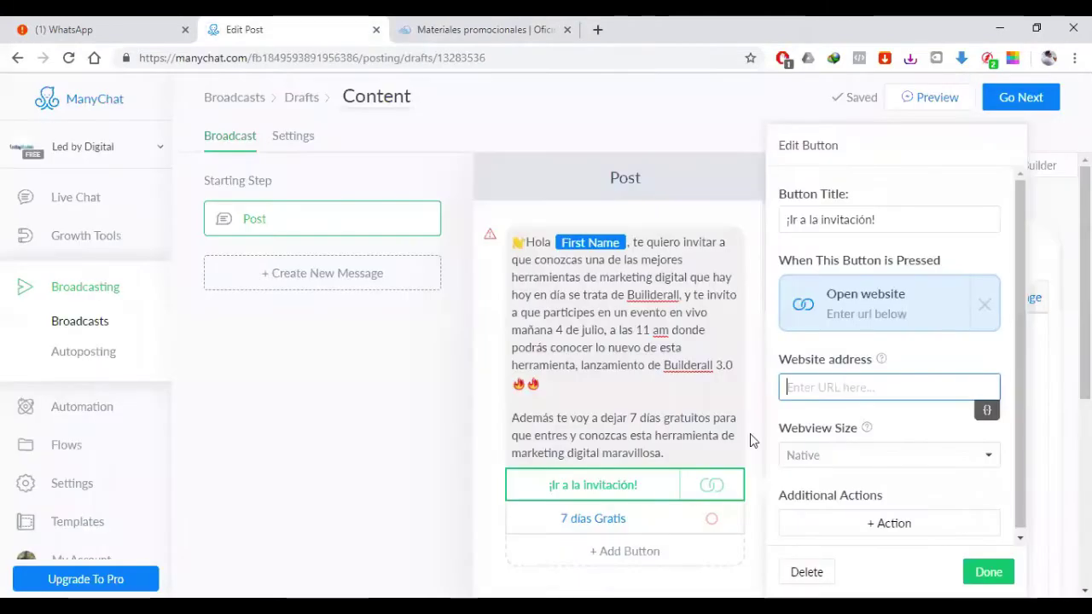
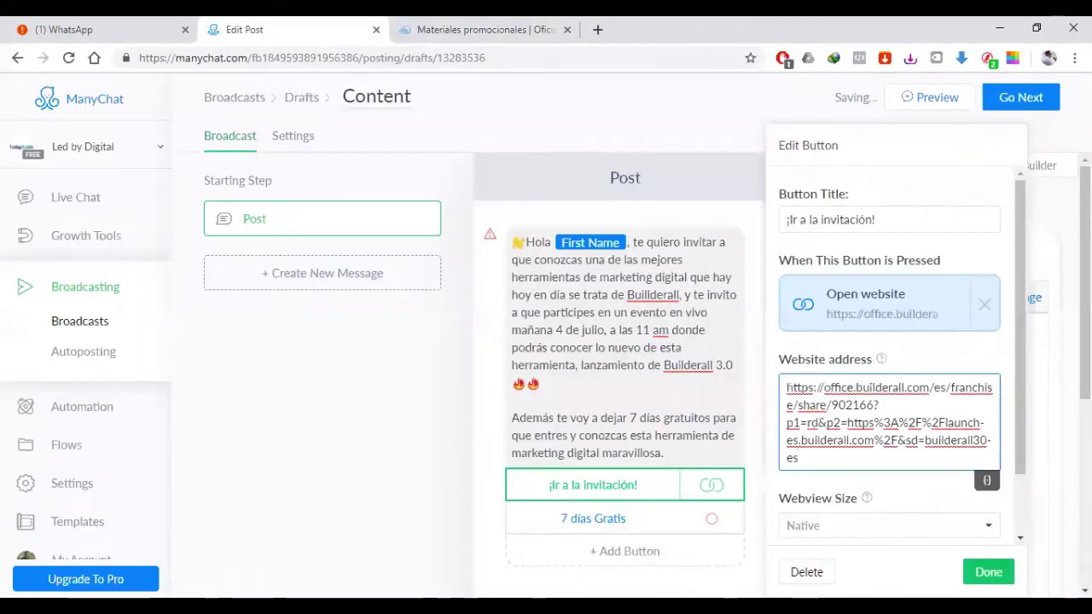
{"action": "left_click", "coordinate": [987, 572]}
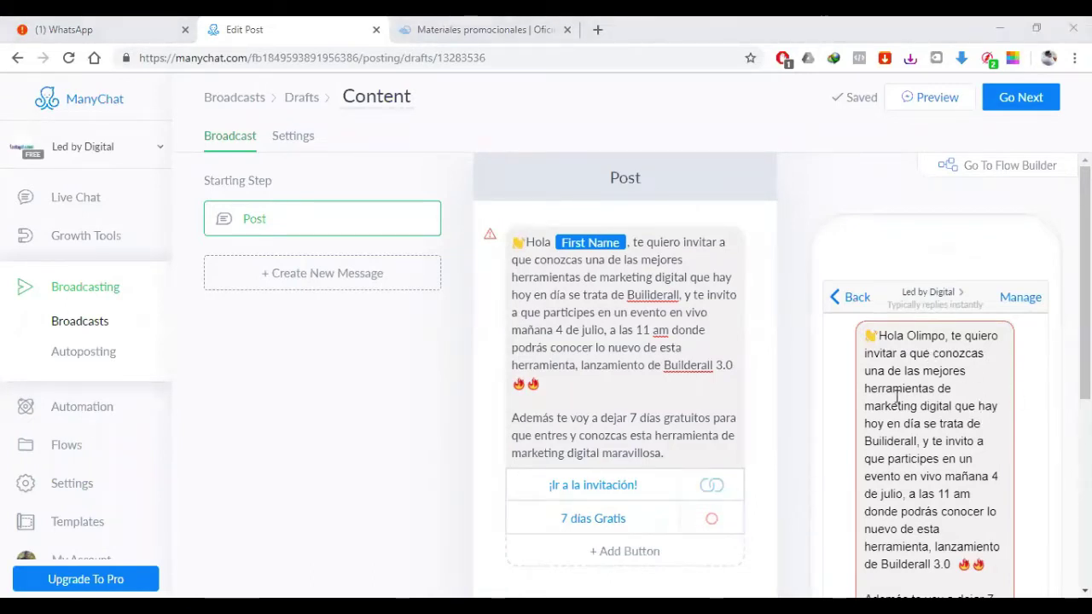
{"action": "scroll", "coordinate": [896, 401], "scroll_direction": "down", "scroll_amount": 3}
{"action": "scroll", "coordinate": [909, 487], "scroll_direction": "up", "scroll_amount": 1}
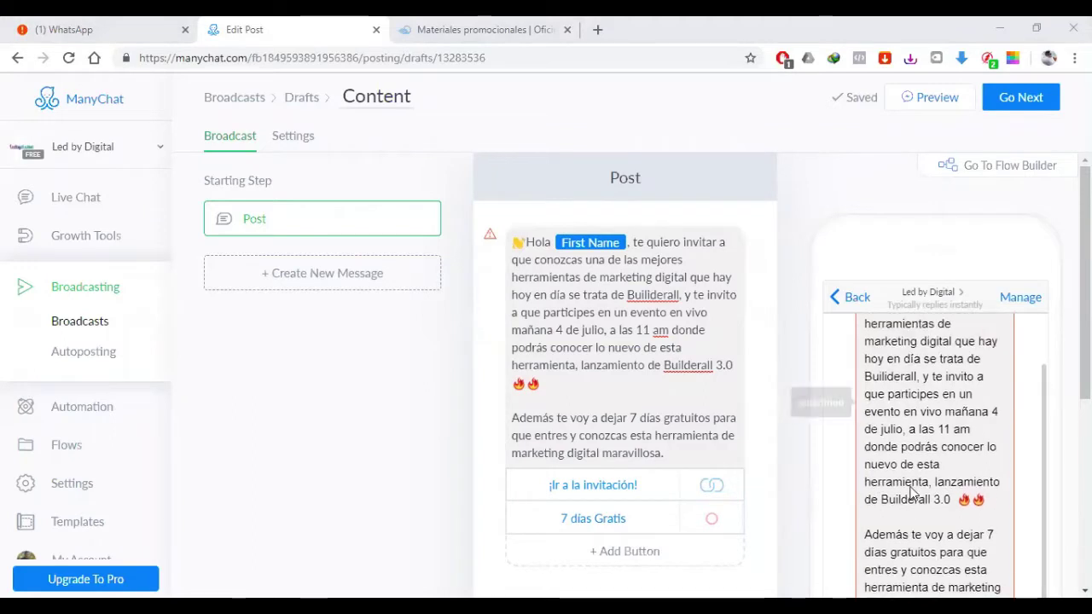
{"action": "scroll", "coordinate": [910, 492], "scroll_direction": "up", "scroll_amount": 2}
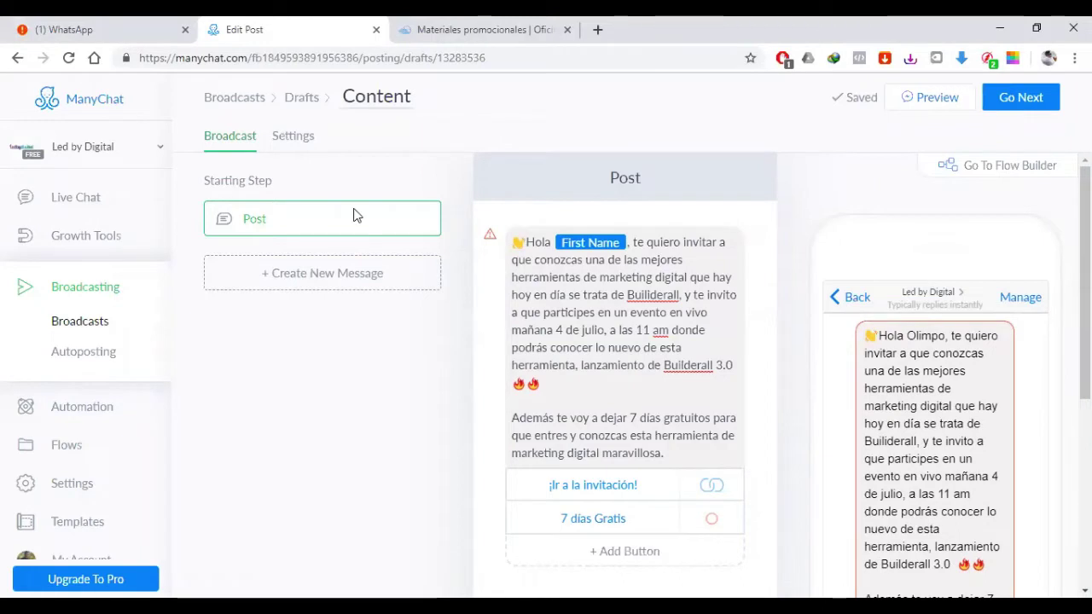
Step: Copy the Nueva Prueba de 7 dias main-page link from Materiales promocionales
{"action": "key", "text": "ctrl+Tab"}
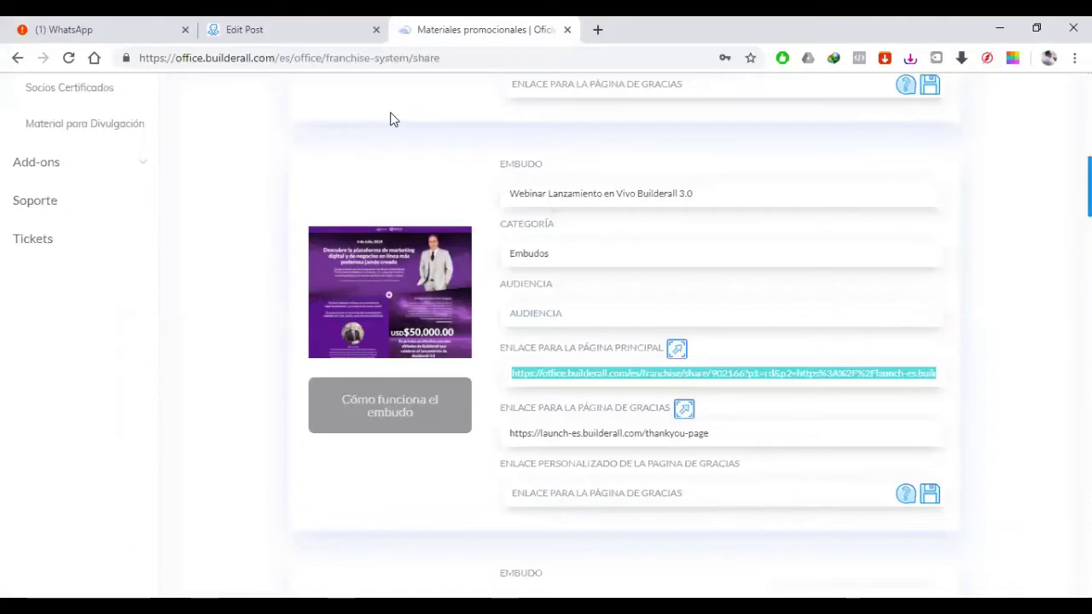
{"action": "scroll", "coordinate": [568, 299], "scroll_direction": "down", "scroll_amount": 5}
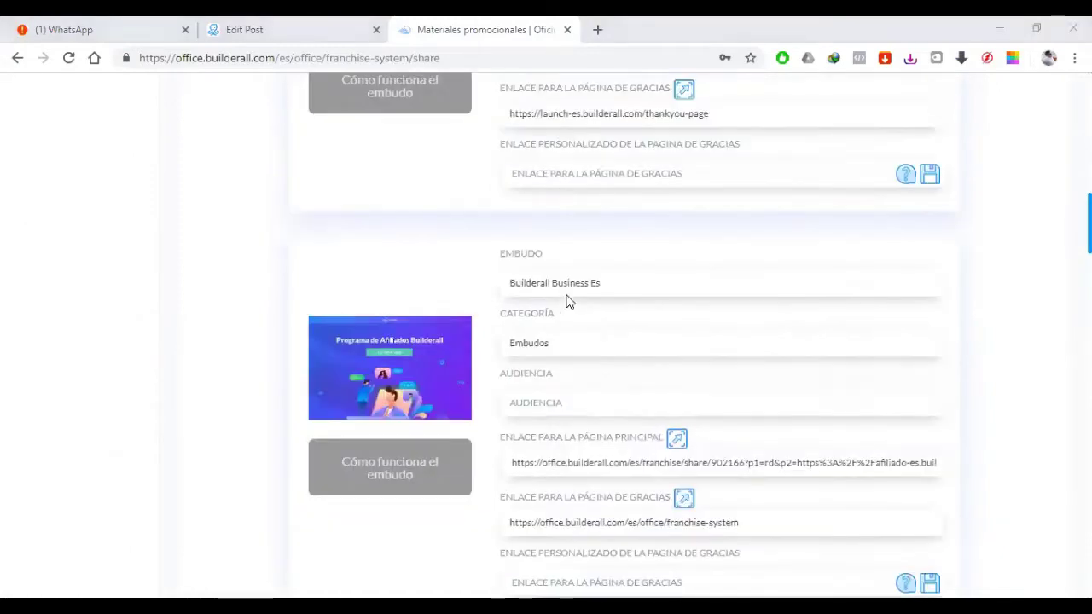
{"action": "scroll", "coordinate": [616, 250], "scroll_direction": "down", "scroll_amount": 1}
{"action": "scroll", "coordinate": [617, 250], "scroll_direction": "down", "scroll_amount": 4}
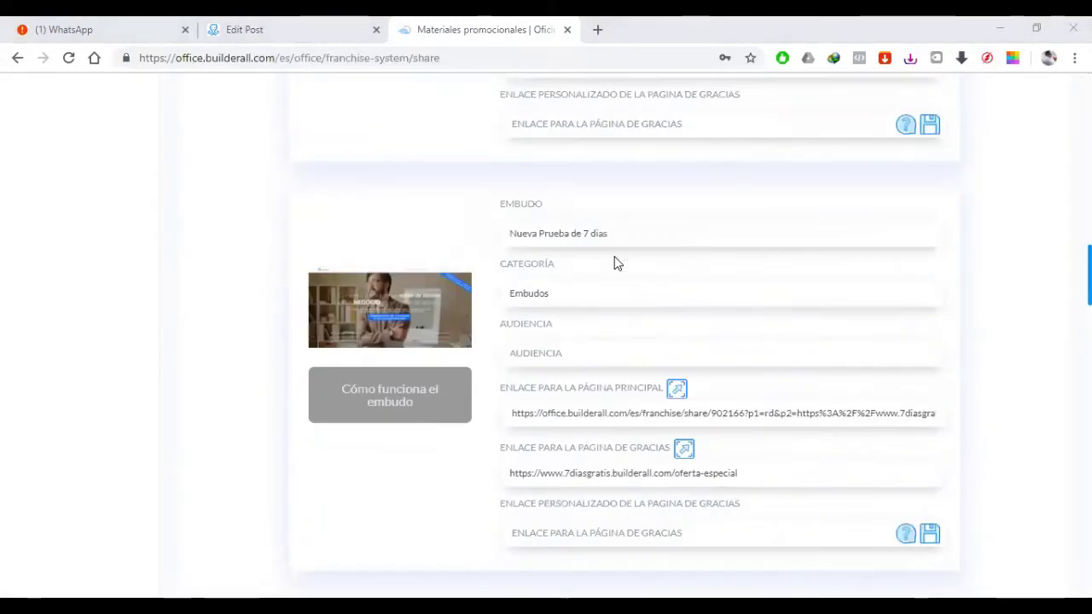
{"action": "left_click", "coordinate": [518, 396]}
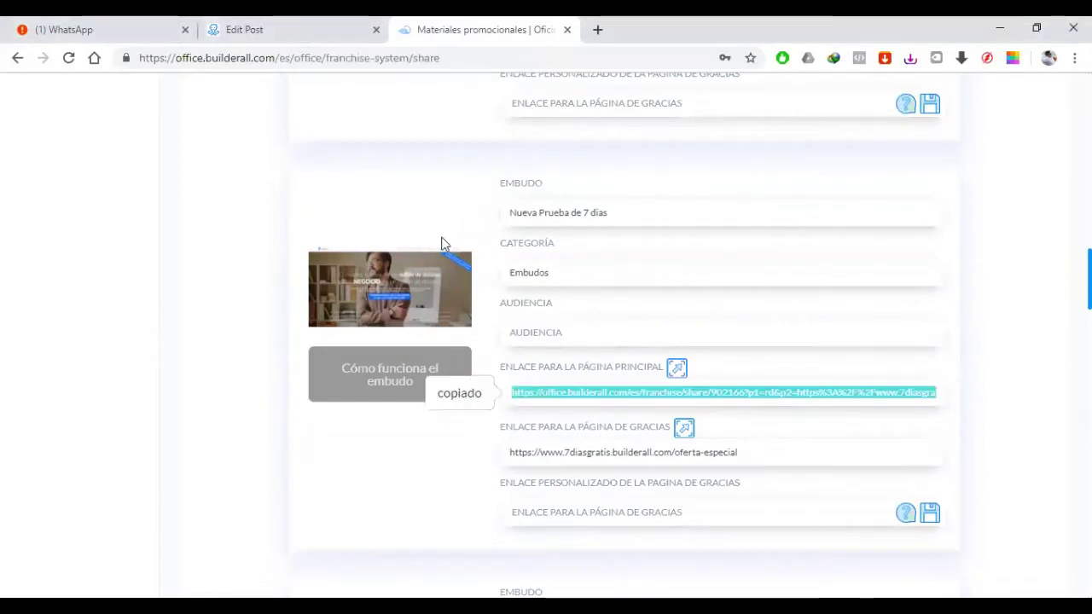
{"action": "left_click", "coordinate": [213, 27]}
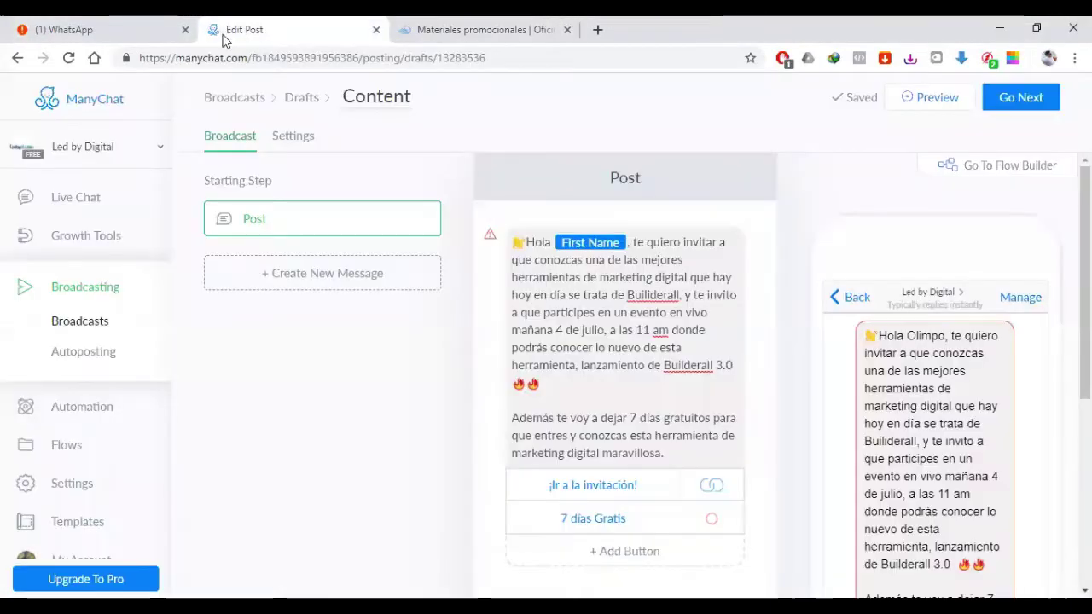
Step: Make 7 días Gratis open the pasted 7-day trial link, keeping Webview Size Native
{"action": "left_click", "coordinate": [680, 528]}
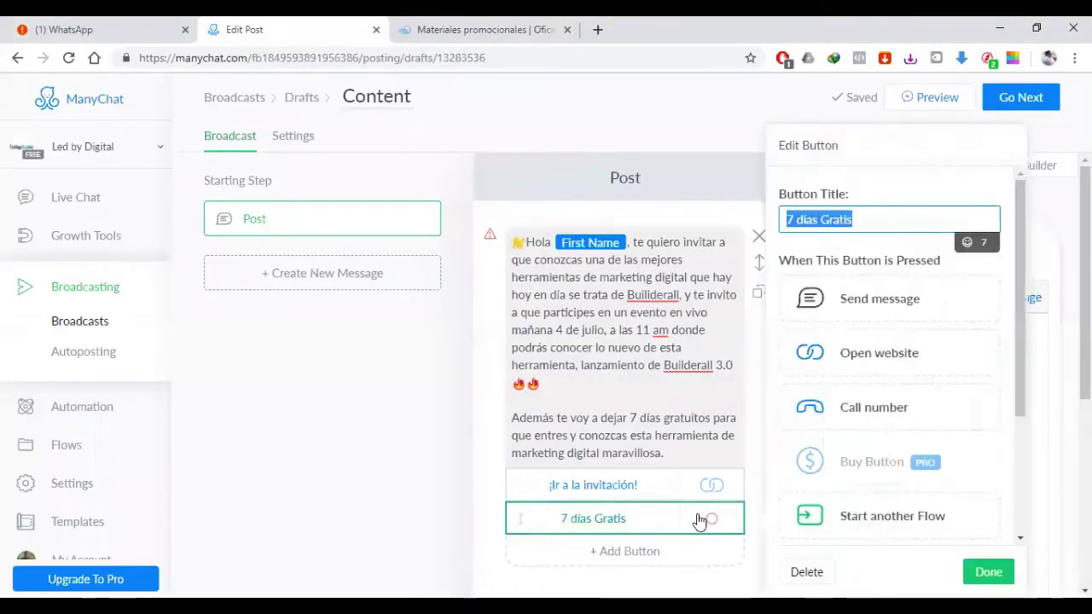
{"action": "scroll", "coordinate": [851, 530], "scroll_direction": "down", "scroll_amount": 1}
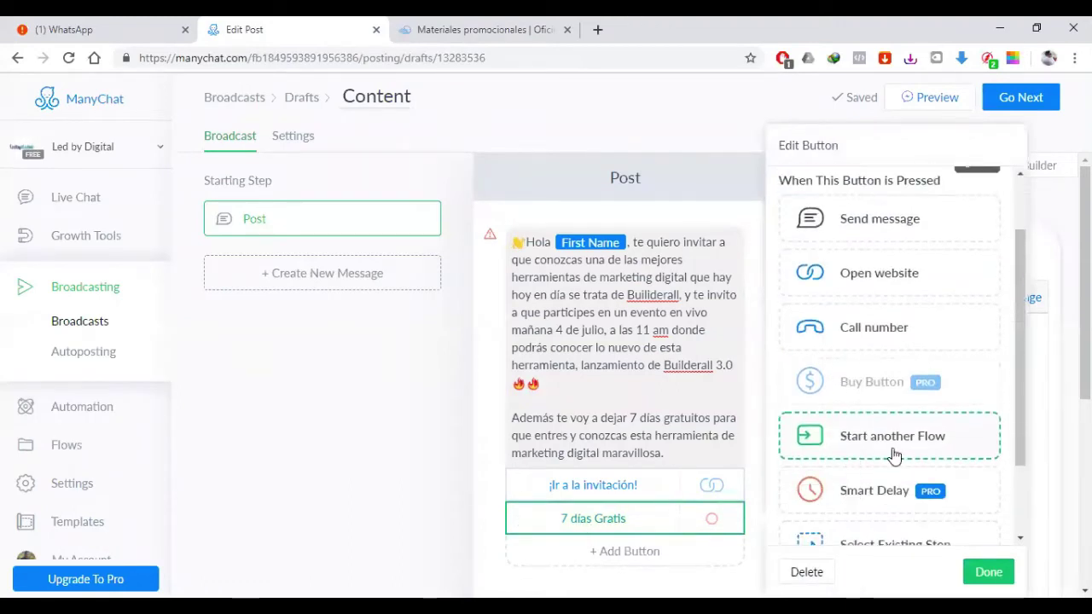
{"action": "left_click", "coordinate": [885, 291]}
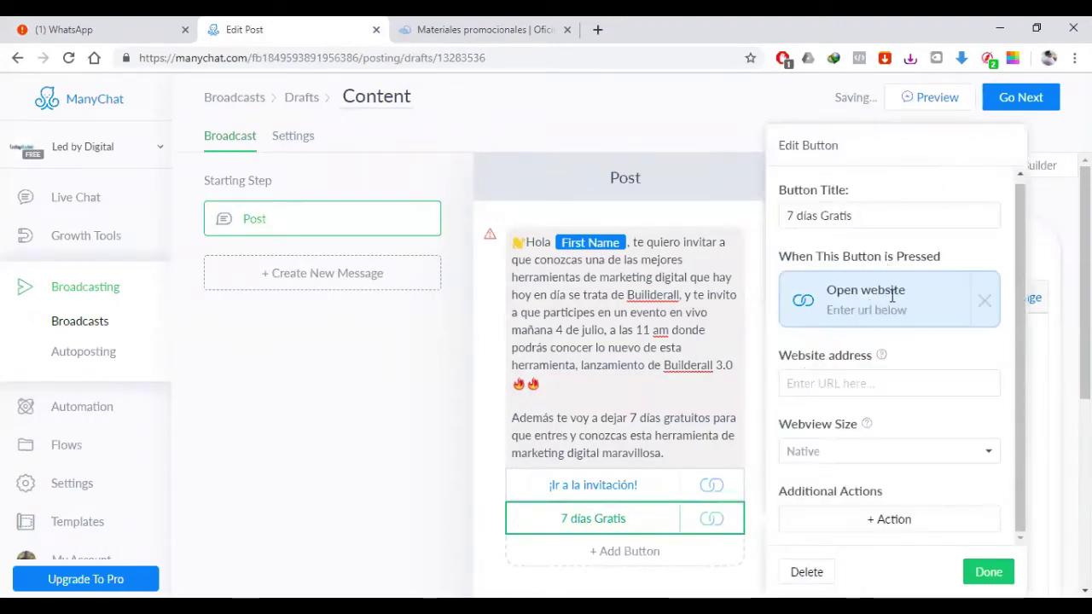
{"action": "left_click", "coordinate": [865, 383]}
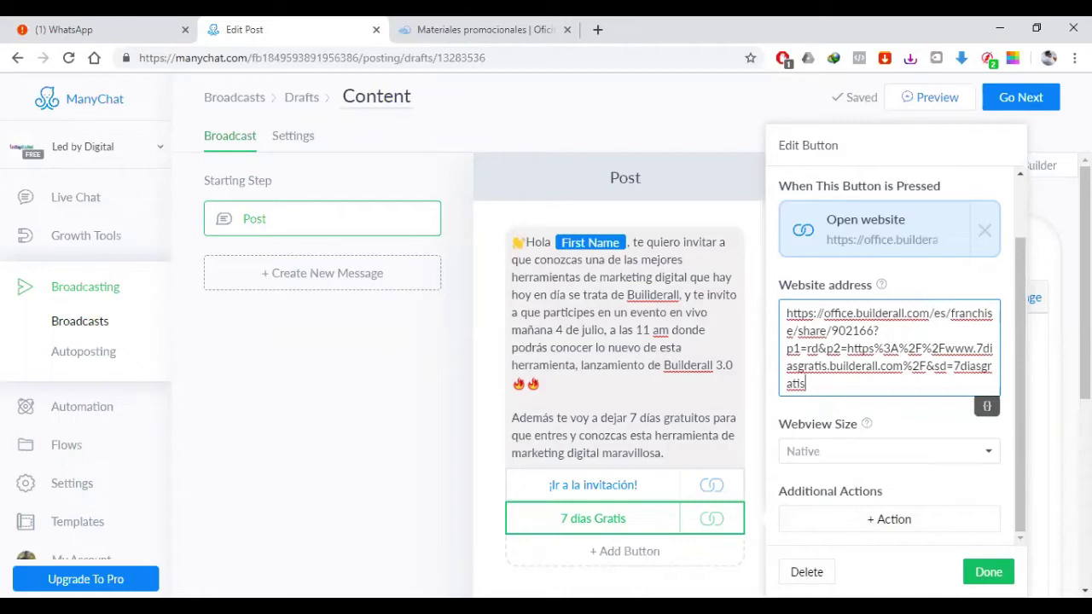
{"action": "left_click", "coordinate": [750, 410]}
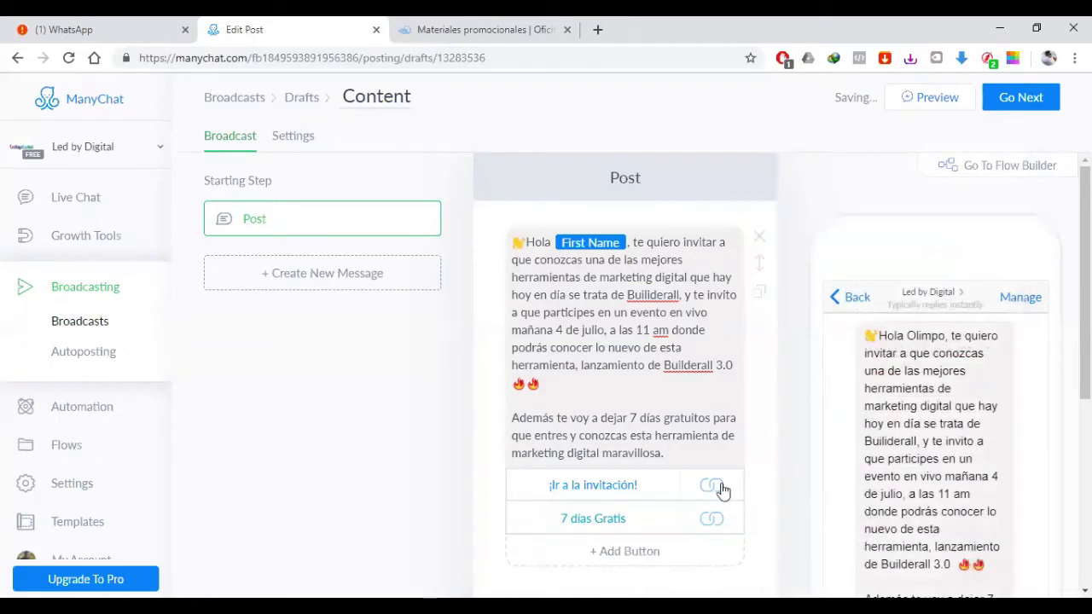
{"action": "left_click", "coordinate": [602, 520]}
{"action": "scroll", "coordinate": [999, 438], "scroll_direction": "down", "scroll_amount": 2}
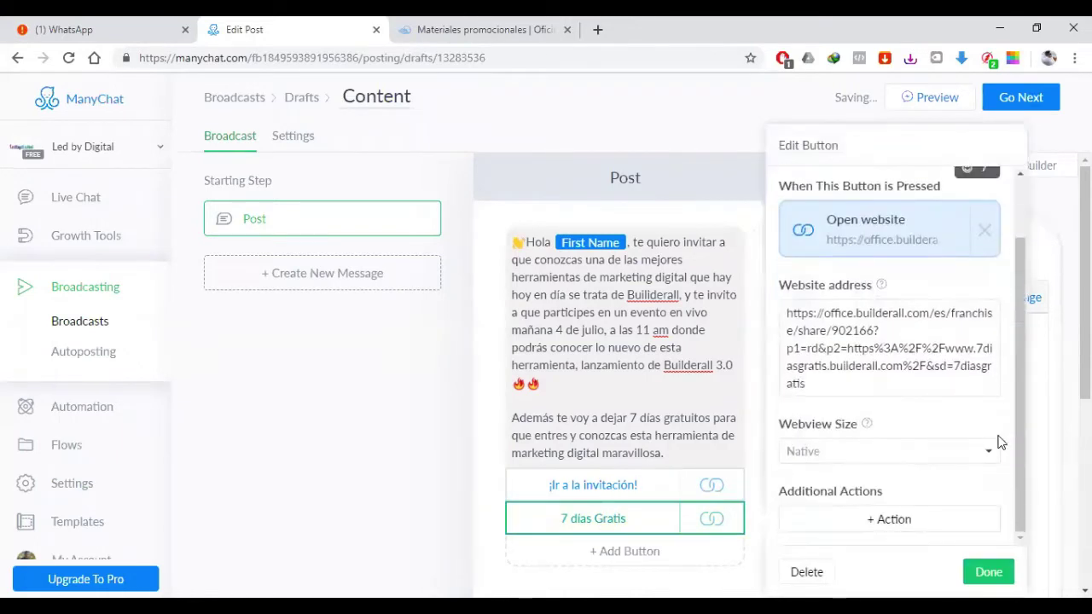
{"action": "left_click", "coordinate": [975, 452]}
{"action": "left_click", "coordinate": [983, 450]}
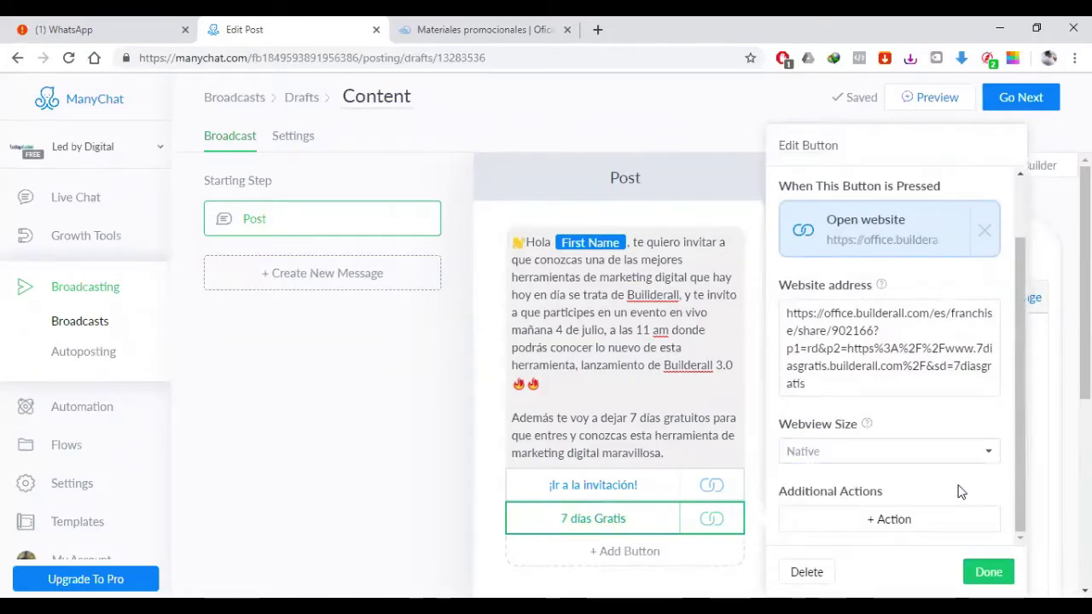
Step: Browse the button's extra action list, then close the 7 días Gratis editor without adding one
{"action": "left_click", "coordinate": [869, 522]}
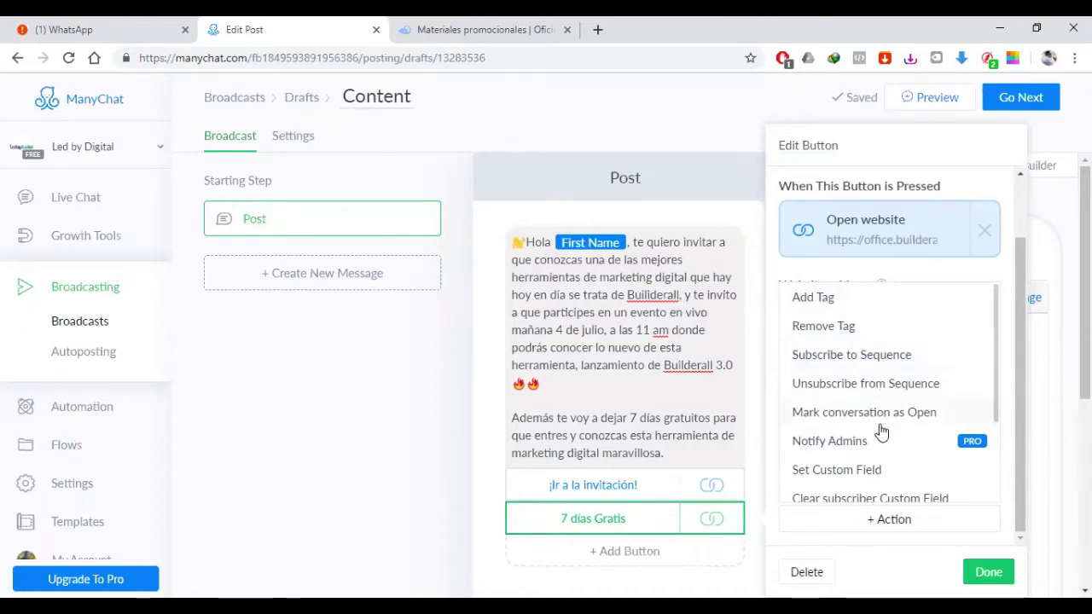
{"action": "scroll", "coordinate": [881, 431], "scroll_direction": "down", "scroll_amount": 2}
{"action": "scroll", "coordinate": [874, 463], "scroll_direction": "up", "scroll_amount": 2}
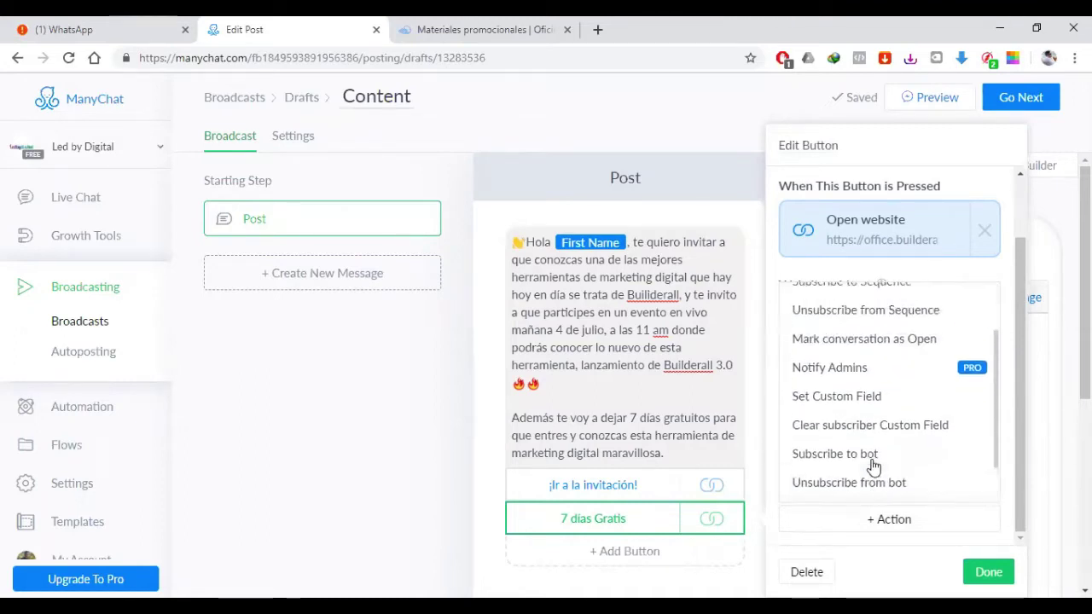
{"action": "scroll", "coordinate": [883, 444], "scroll_direction": "down", "scroll_amount": 2}
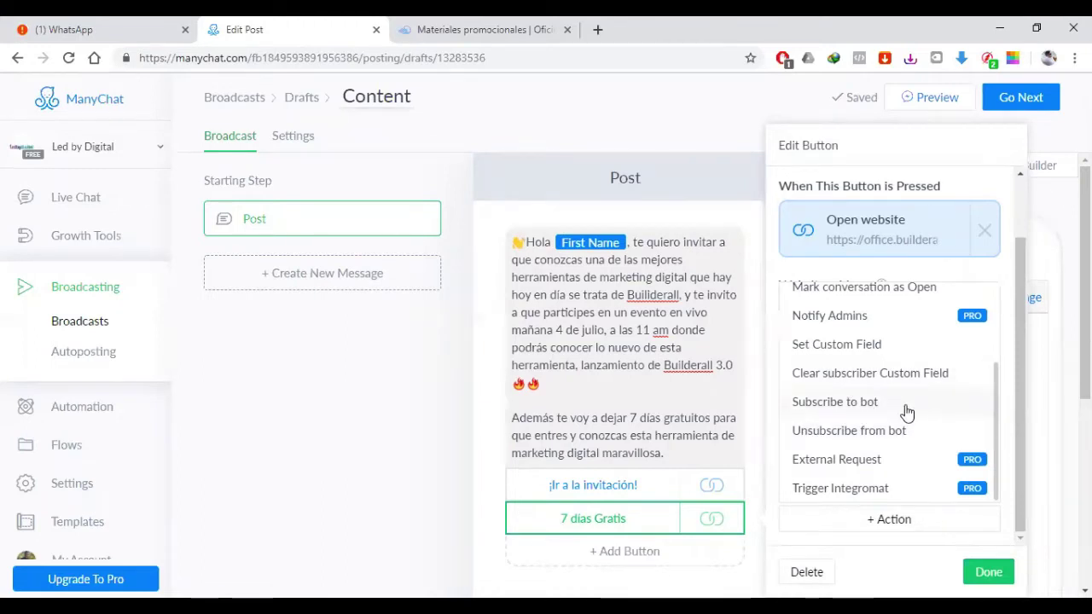
{"action": "scroll", "coordinate": [900, 409], "scroll_direction": "up", "scroll_amount": 2}
{"action": "scroll", "coordinate": [887, 427], "scroll_direction": "up", "scroll_amount": 1}
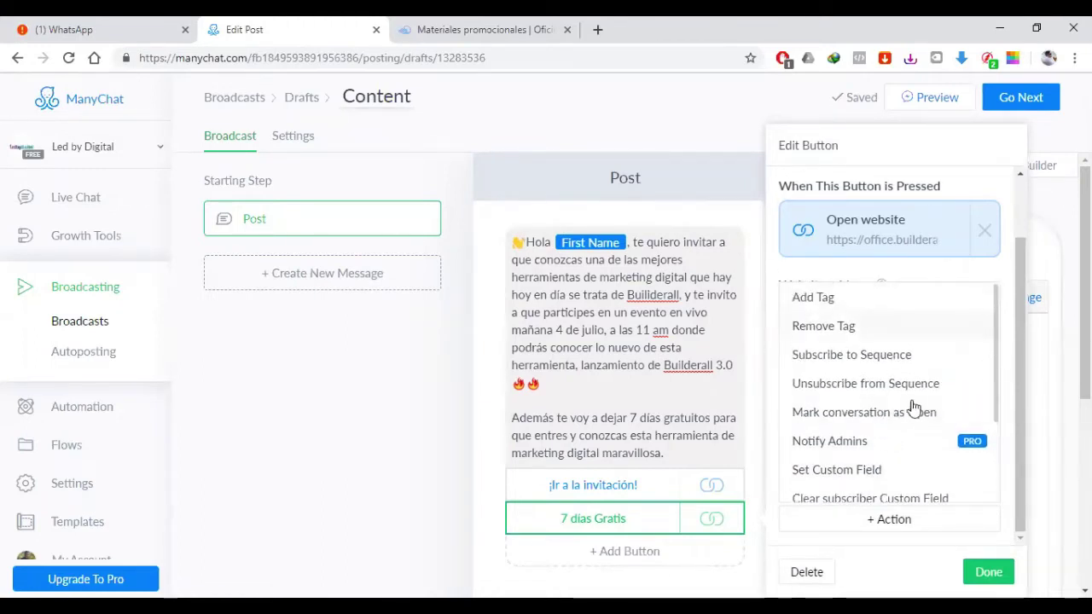
{"action": "key", "text": "Escape"}
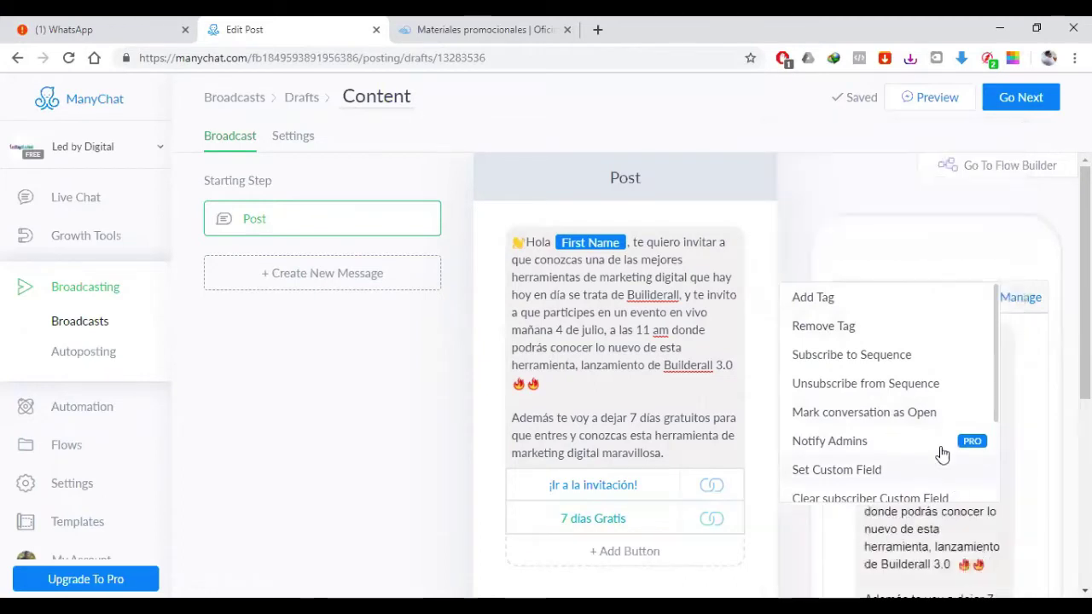
{"action": "scroll", "coordinate": [404, 378], "scroll_direction": "down", "scroll_amount": 1}
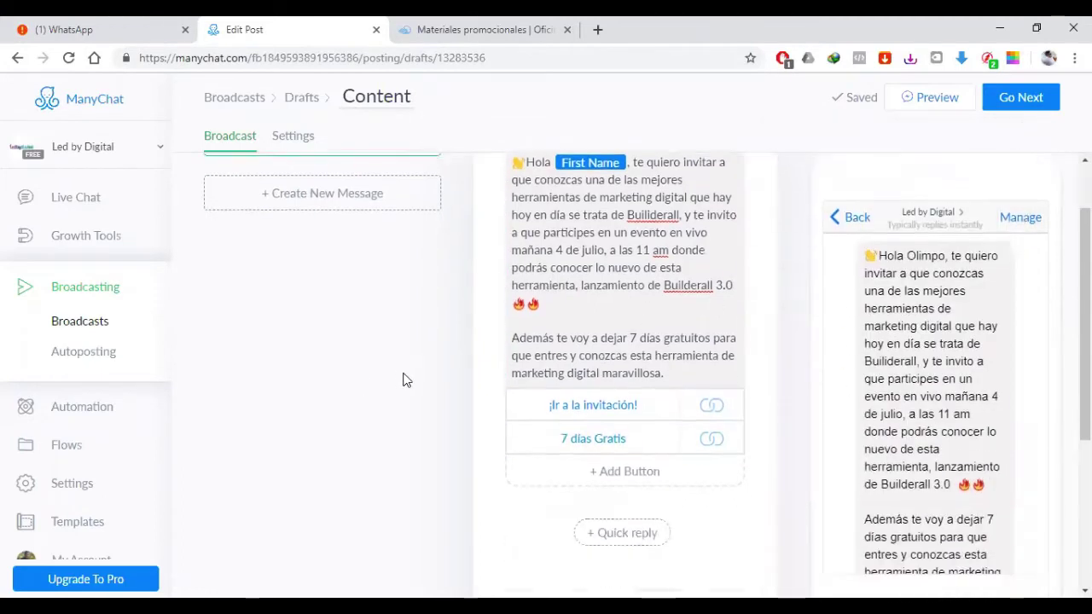
Step: Check the ¡Ir a la invitación! link, then add New Button #3 below 7 días Gratis
{"action": "scroll", "coordinate": [410, 378], "scroll_direction": "up", "scroll_amount": 1}
{"action": "left_click", "coordinate": [686, 390]}
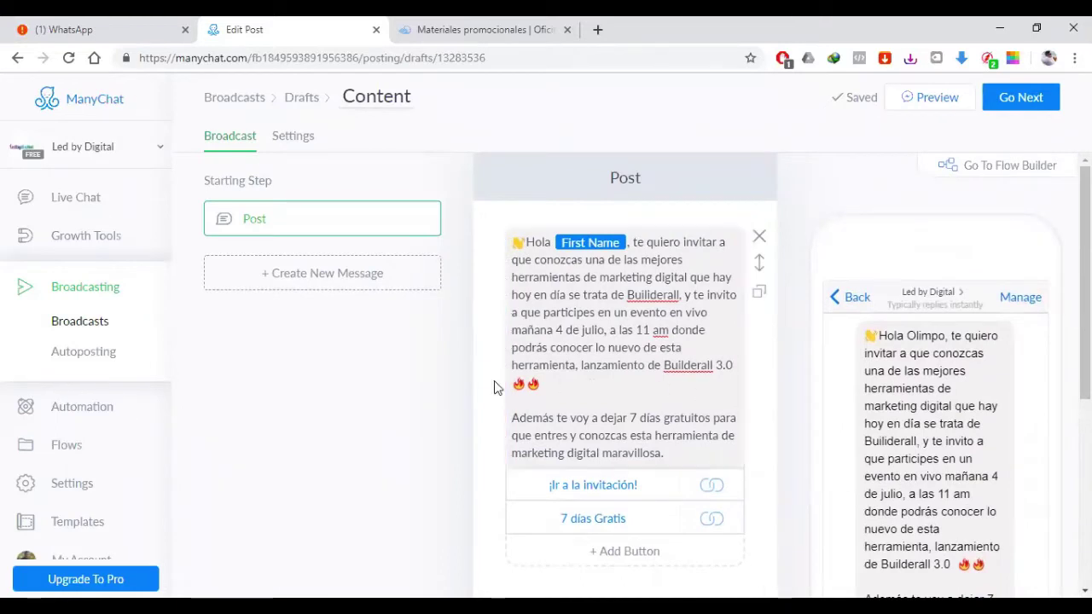
{"action": "scroll", "coordinate": [494, 387], "scroll_direction": "down", "scroll_amount": 1}
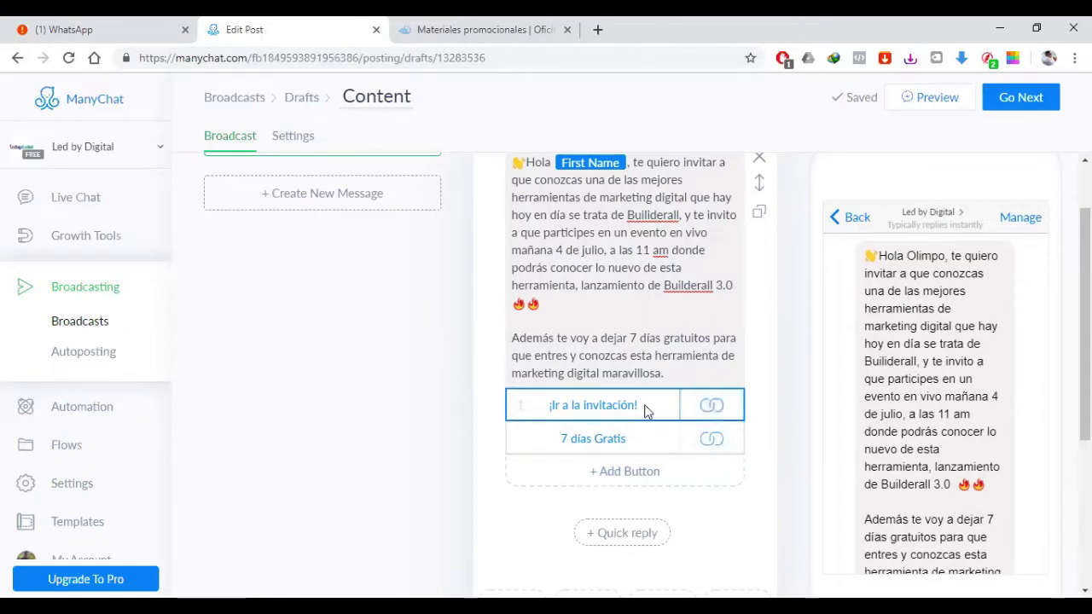
{"action": "left_click", "coordinate": [622, 412]}
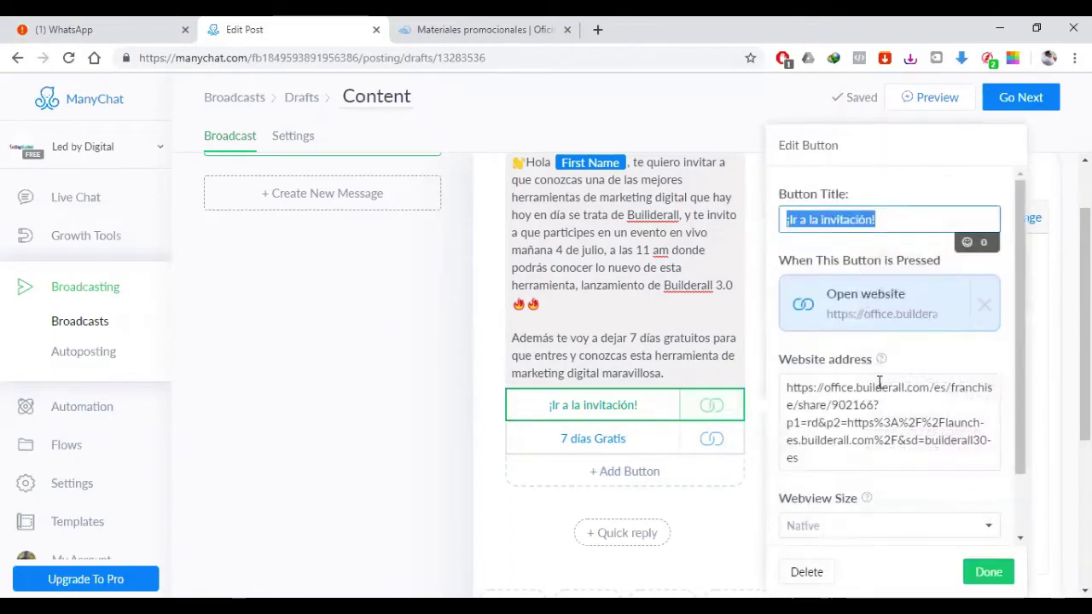
{"action": "scroll", "coordinate": [879, 384], "scroll_direction": "down", "scroll_amount": 1}
{"action": "scroll", "coordinate": [878, 380], "scroll_direction": "up", "scroll_amount": 2}
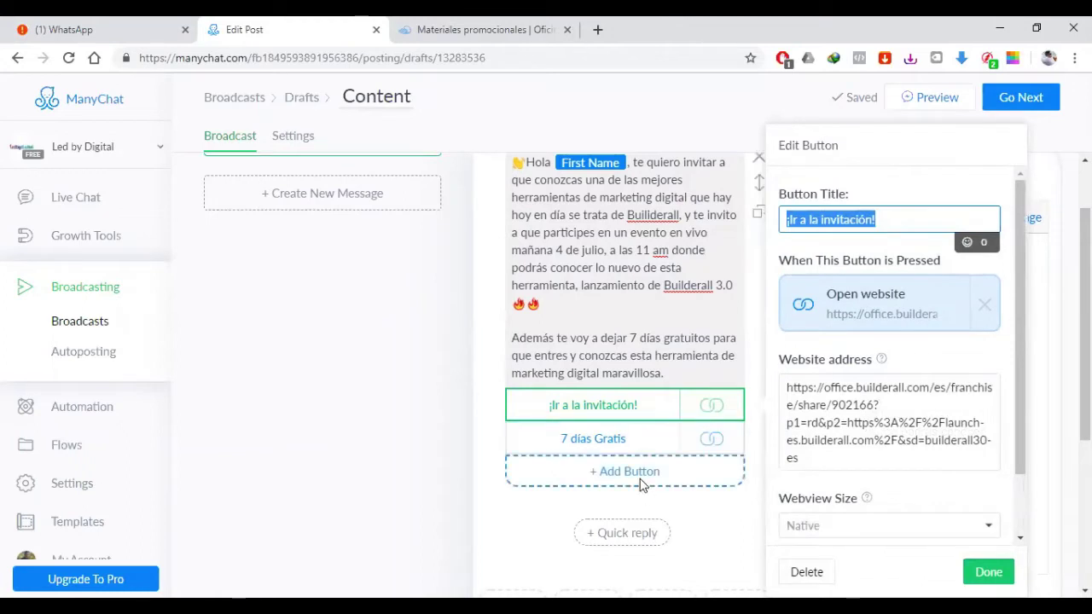
{"action": "left_click", "coordinate": [643, 482]}
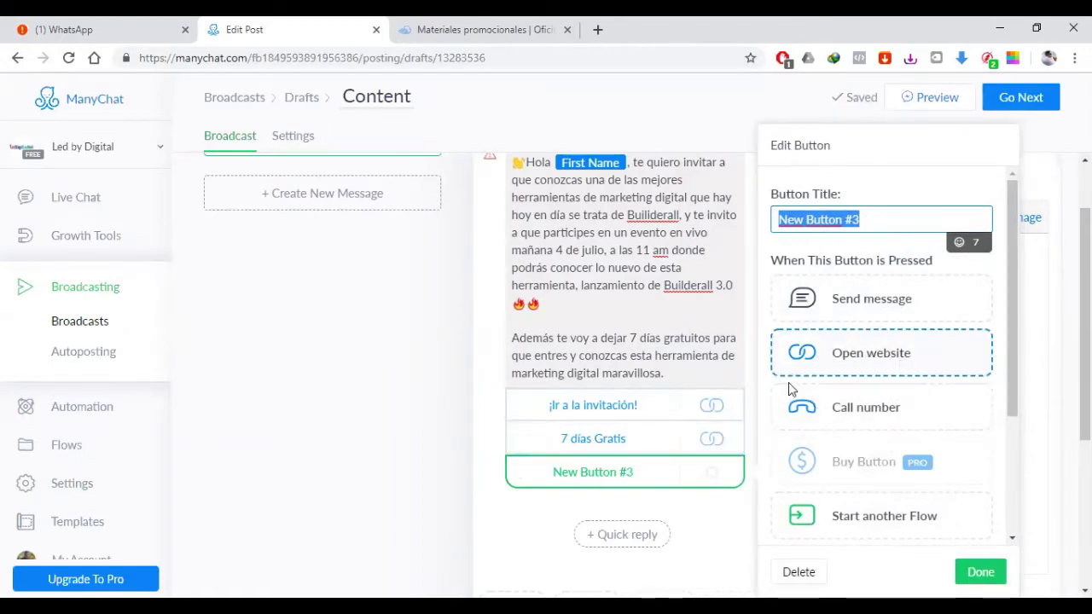
Step: Give the new button a placeholder title 'boton' and remove its Open website action
{"action": "left_click", "coordinate": [870, 364]}
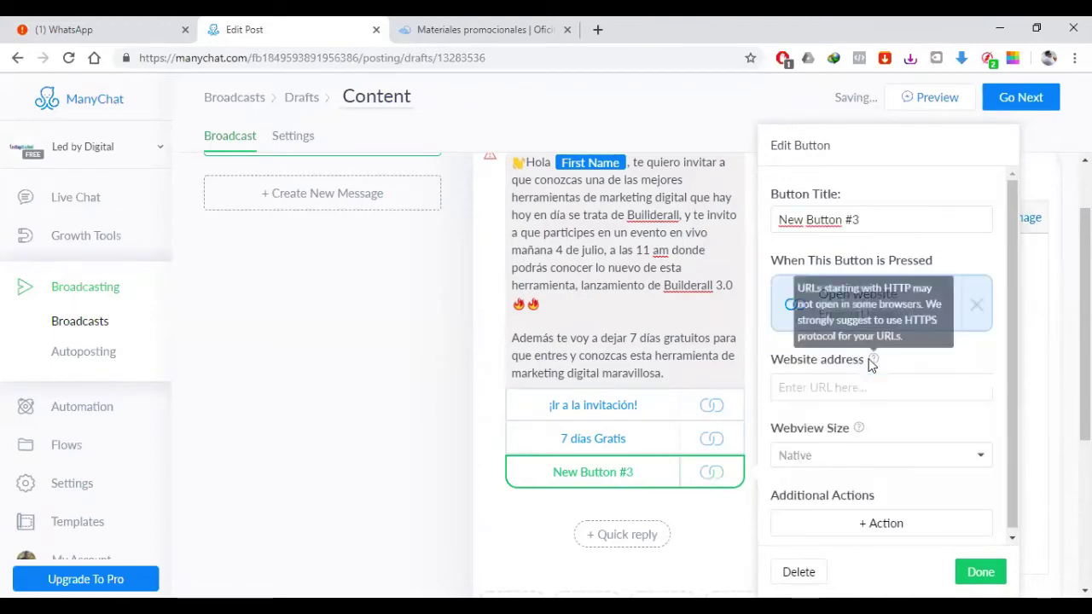
{"action": "left_click", "coordinate": [862, 221]}
{"action": "key", "text": "BackSpace"}
{"action": "key", "text": "BackSpace"}
{"action": "key", "text": "BackSpace"}
{"action": "key", "text": "BackSpace"}
{"action": "key", "text": "BackSpace"}
{"action": "key", "text": "BackSpace"}
{"action": "key", "text": "BackSpace"}
{"action": "key", "text": "BackSpace"}
{"action": "key", "text": "BackSpace"}
{"action": "key", "text": "BackSpace"}
{"action": "key", "text": "BackSpace"}
{"action": "key", "text": "BackSpace"}
{"action": "key", "text": "BackSpace"}
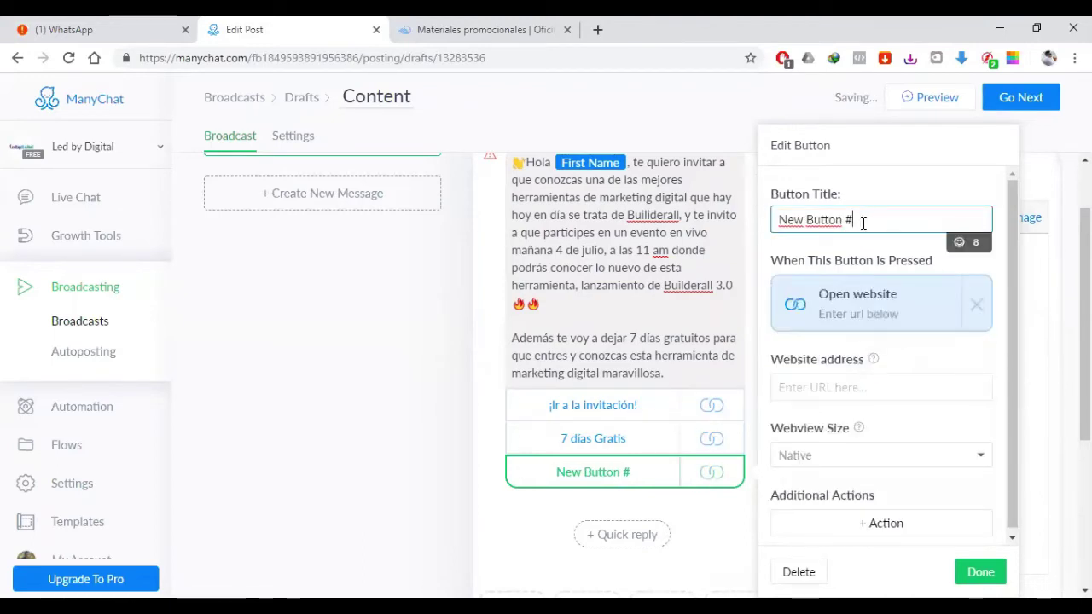
{"action": "type", "text": "boton"}
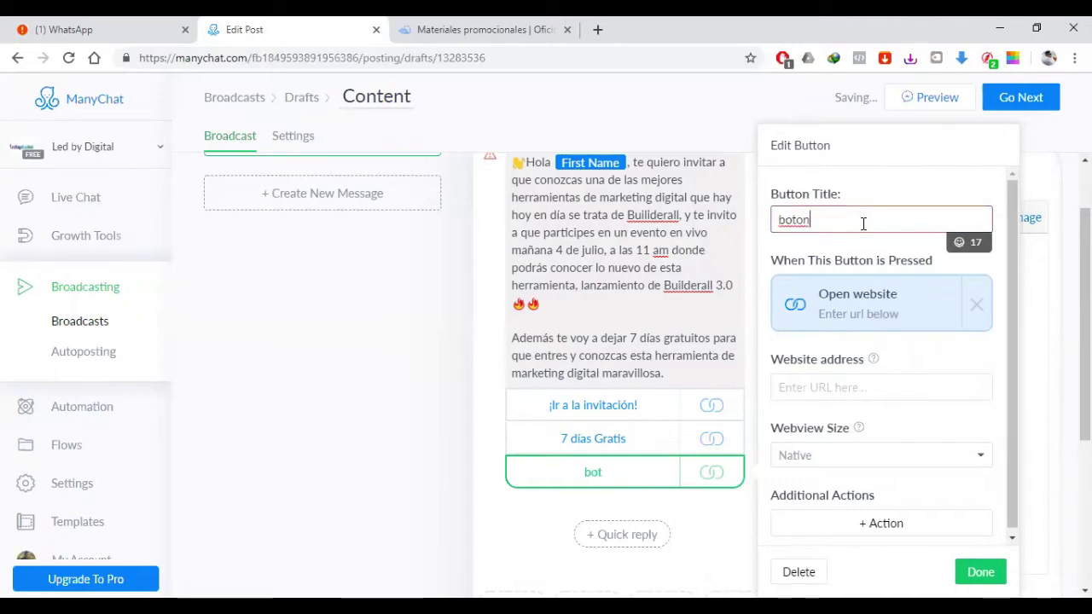
{"action": "left_click", "coordinate": [854, 383]}
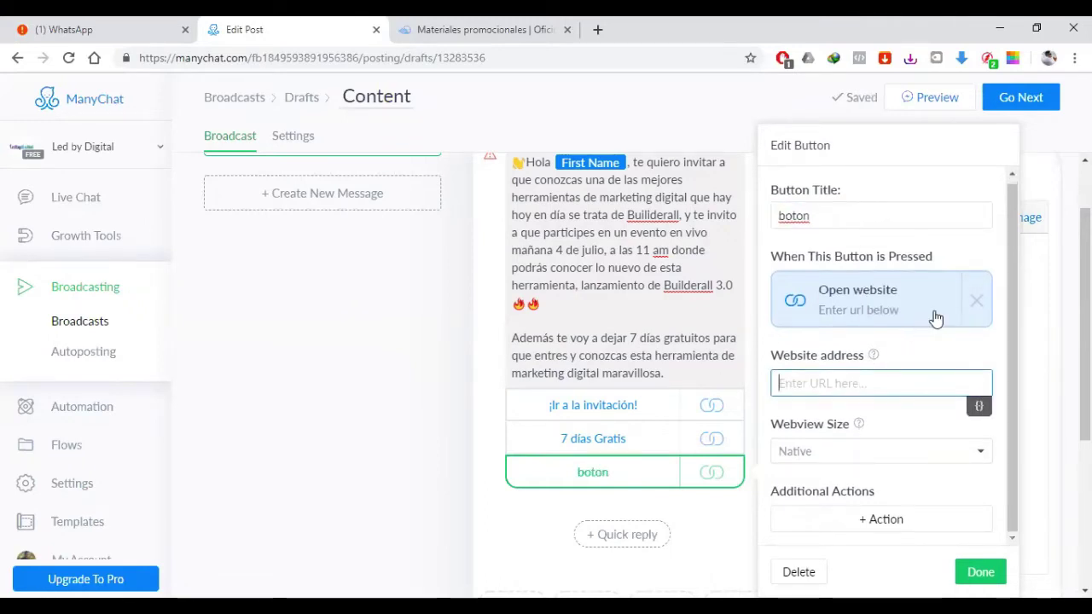
{"action": "left_click", "coordinate": [977, 304]}
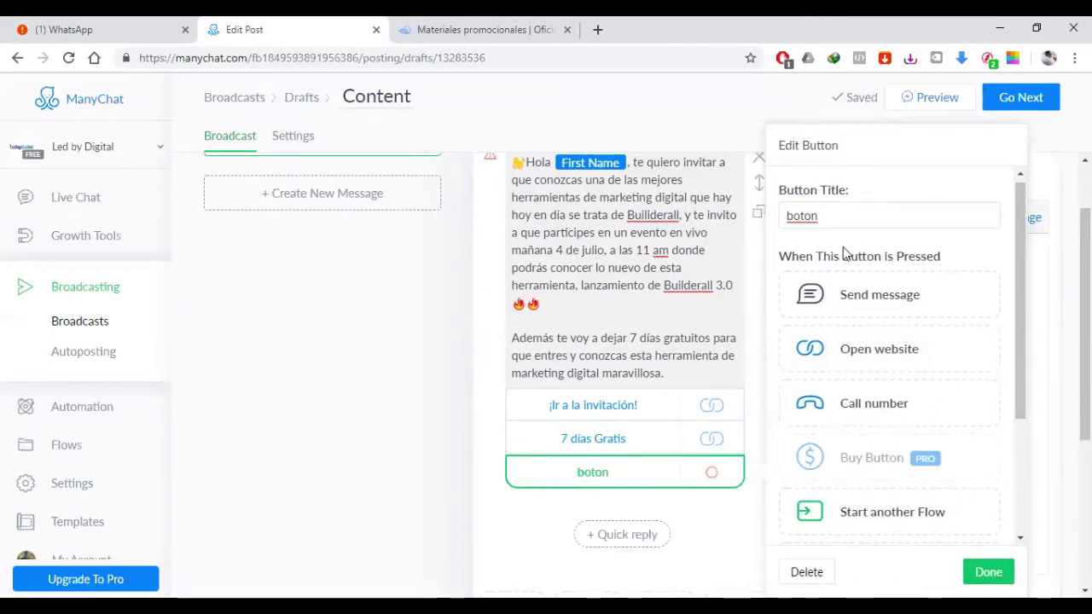
Step: Rename the button to 'Hablar por WhatsApp' and set it to Send message
{"action": "left_click_drag", "start_coordinate": [820, 216], "coordinate": [755, 211]}
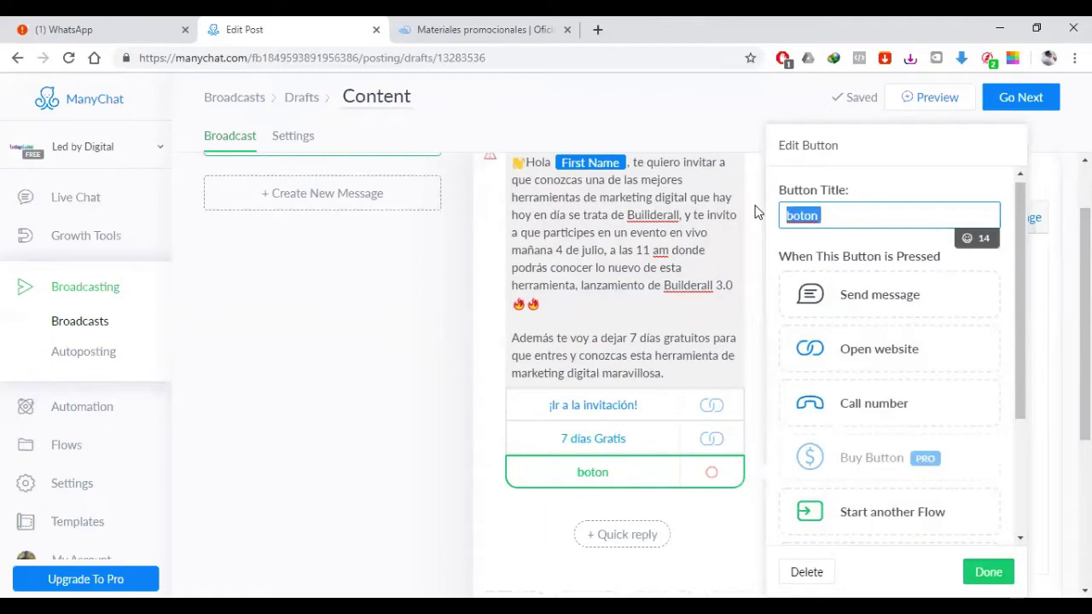
{"action": "type", "text": "HAblar "}
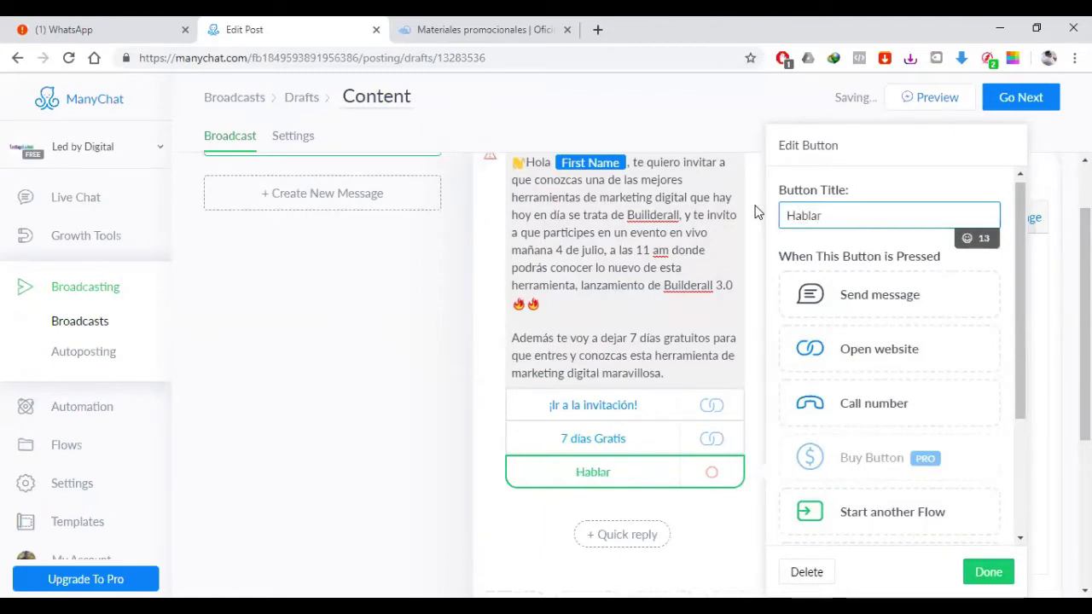
{"action": "type", "text": "por Wha"}
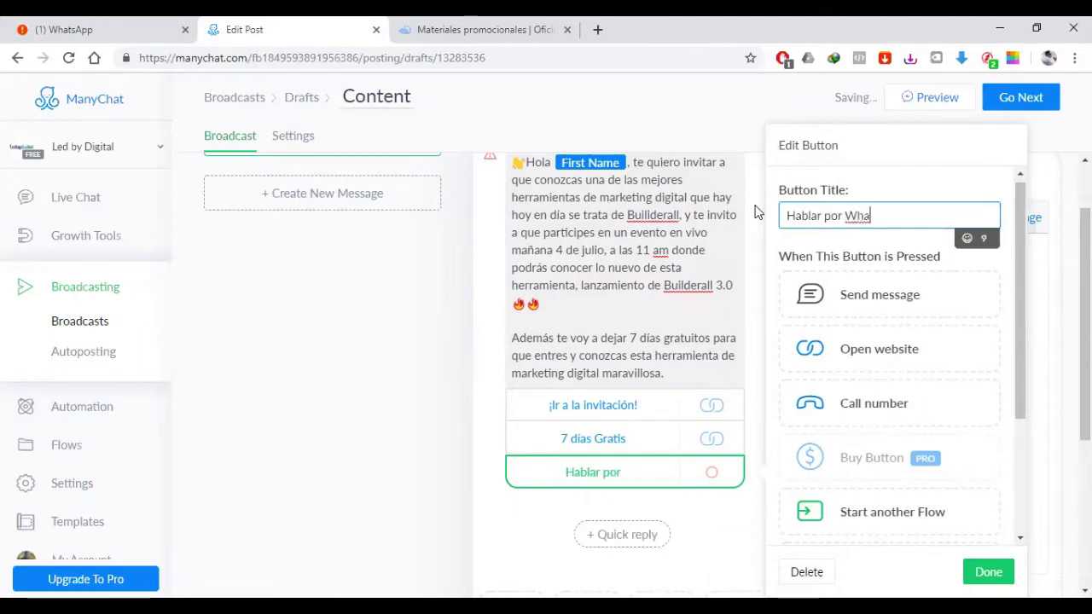
{"action": "type", "text": "tasapp"}
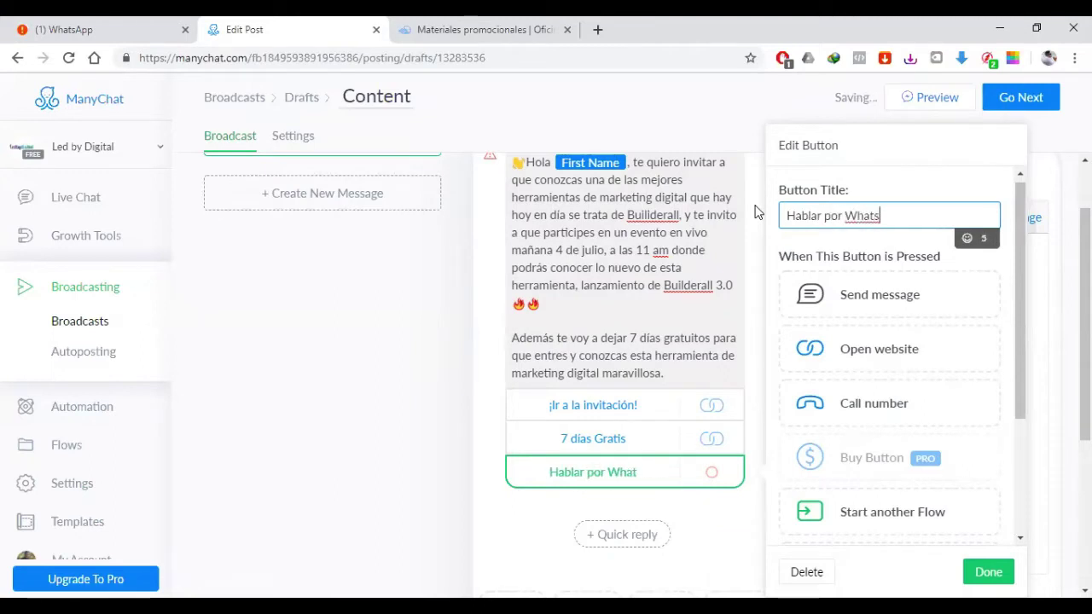
{"action": "left_click", "coordinate": [880, 215]}
{"action": "key", "text": "BackSpace"}
{"action": "type", "text": "A"}
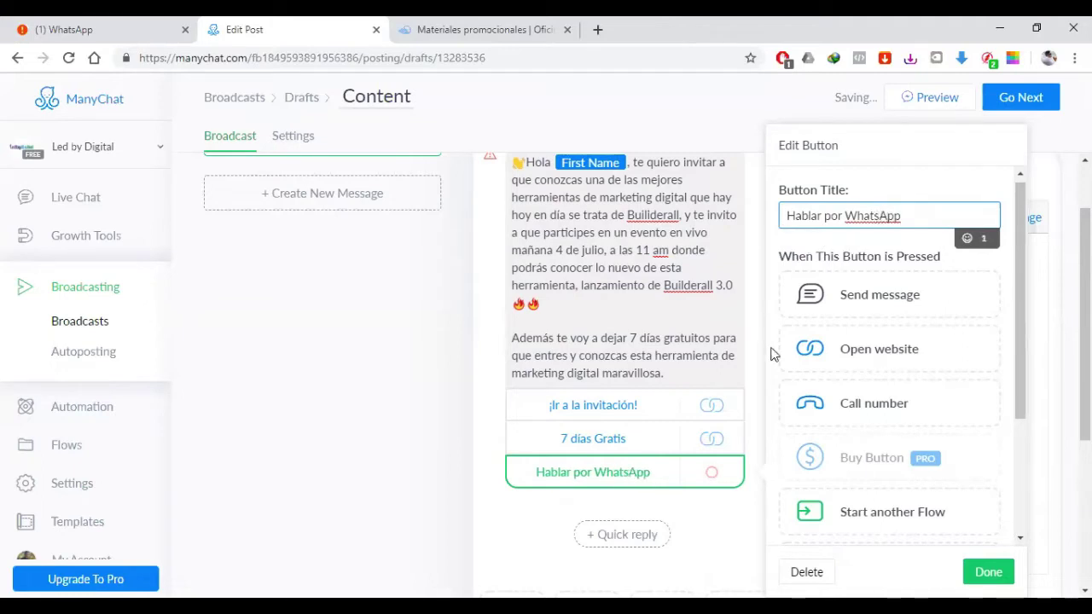
{"action": "left_click", "coordinate": [880, 296]}
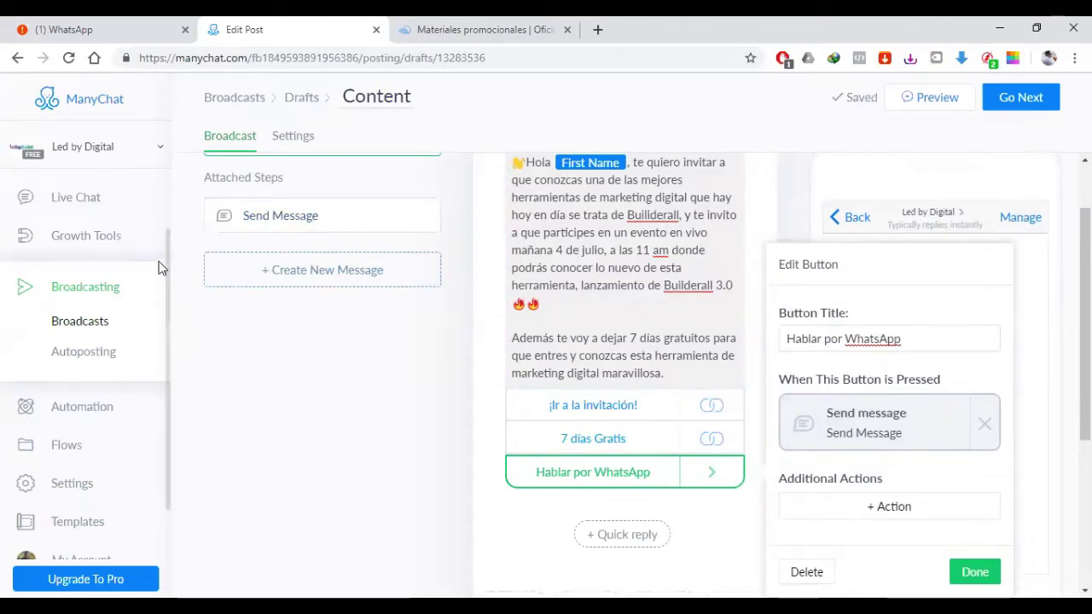
Step: Type the contact's phone number as the text of the attached Send Message step
{"action": "left_click", "coordinate": [269, 226]}
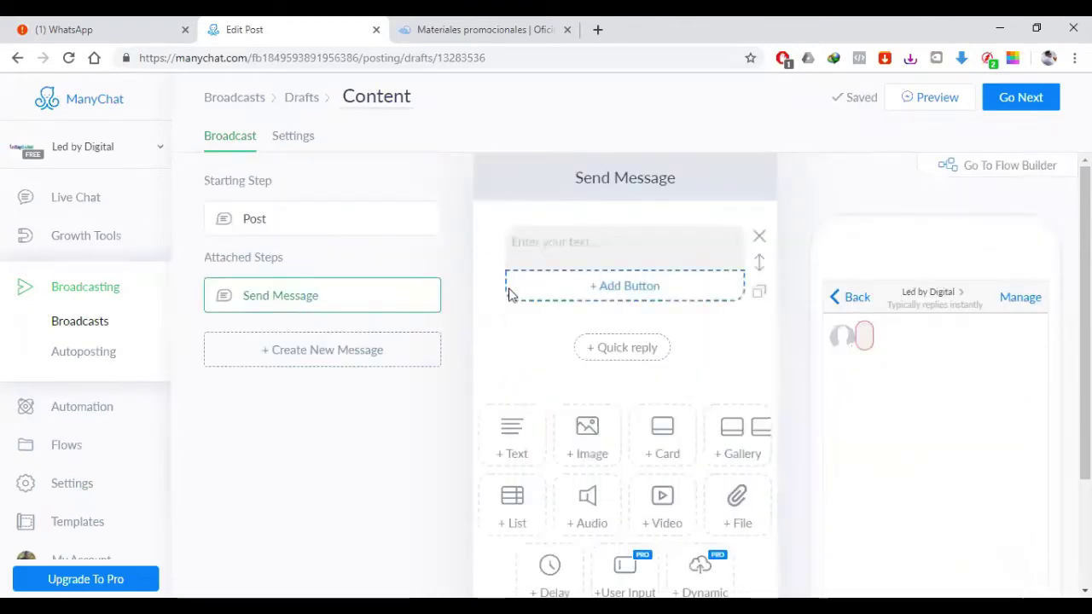
{"action": "left_click", "coordinate": [568, 240]}
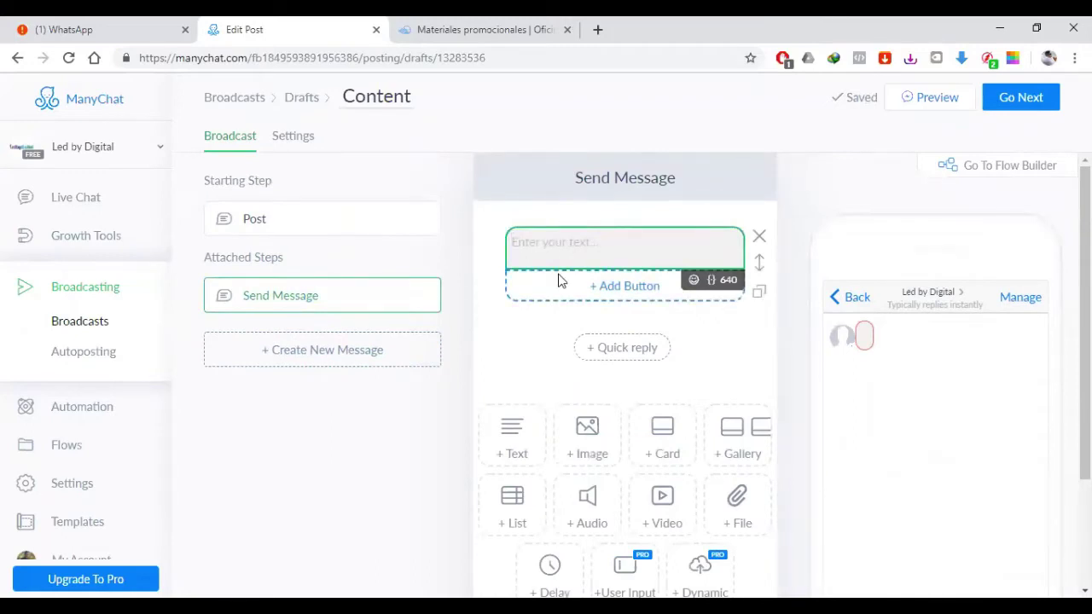
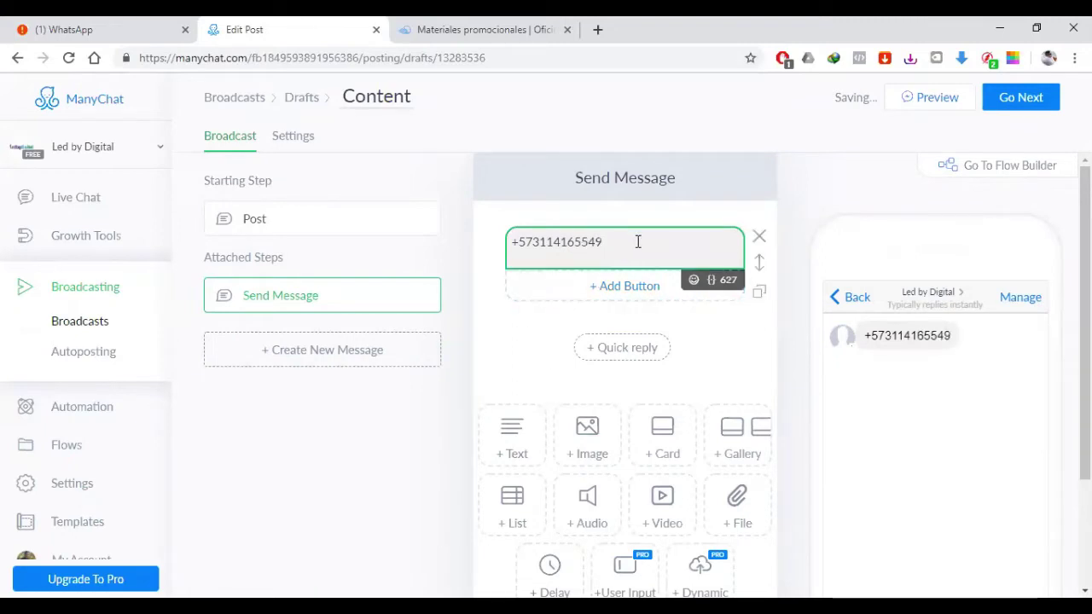
{"action": "left_click_drag", "start_coordinate": [638, 242], "coordinate": [509, 242]}
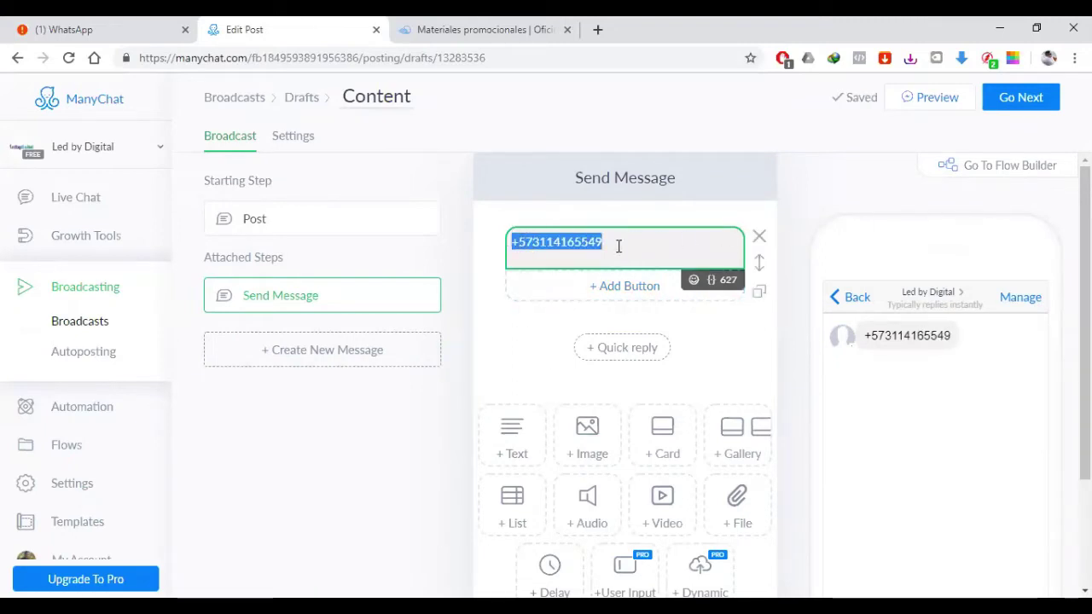
{"action": "left_click", "coordinate": [362, 465]}
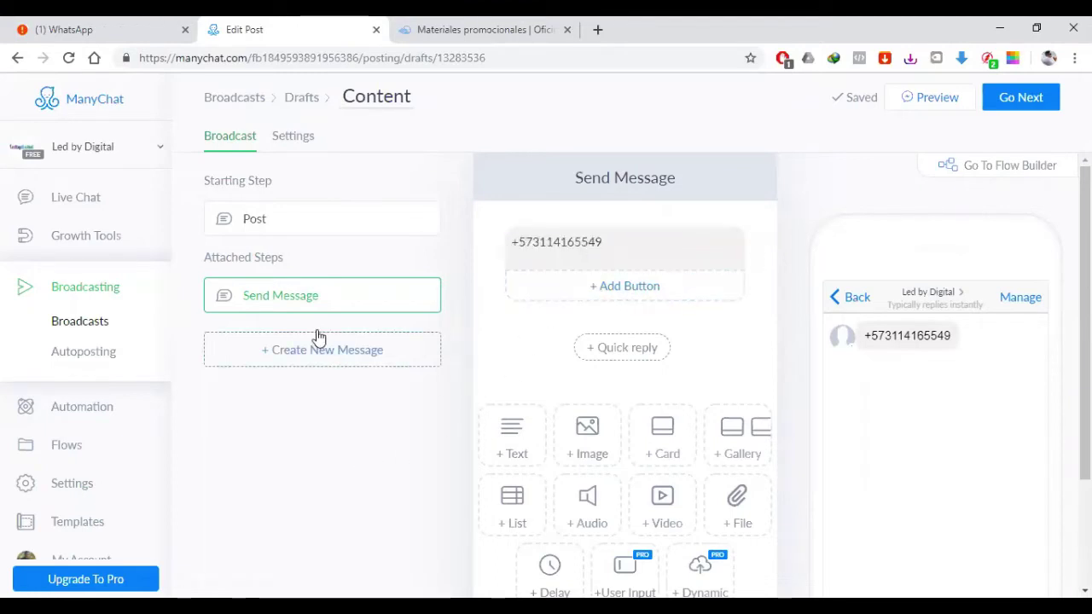
{"action": "left_click", "coordinate": [624, 256]}
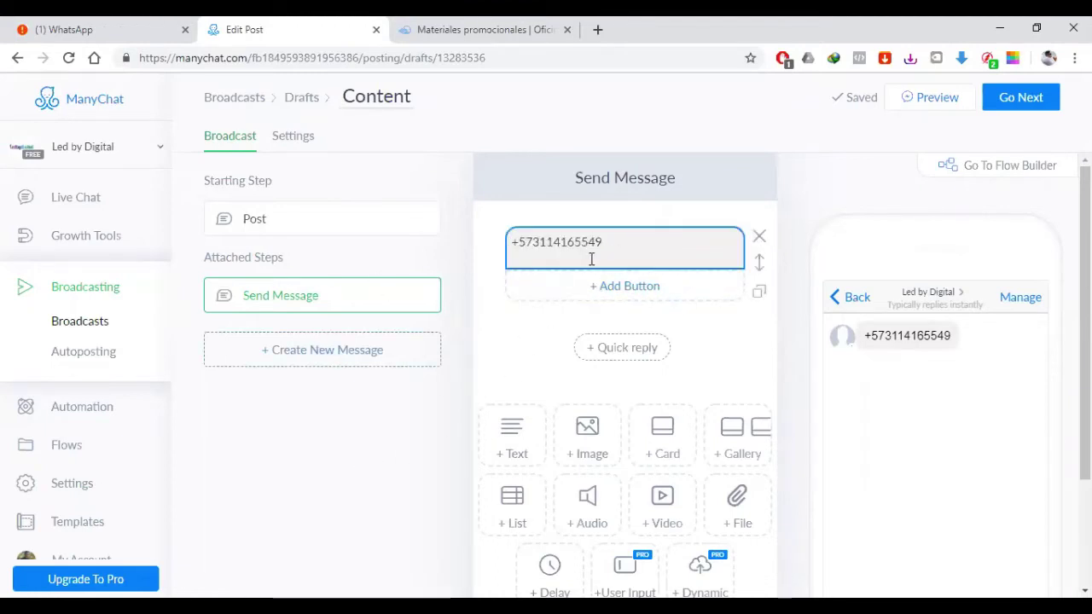
{"action": "left_click_drag", "start_coordinate": [639, 251], "coordinate": [454, 244]}
{"action": "left_click", "coordinate": [341, 410]}
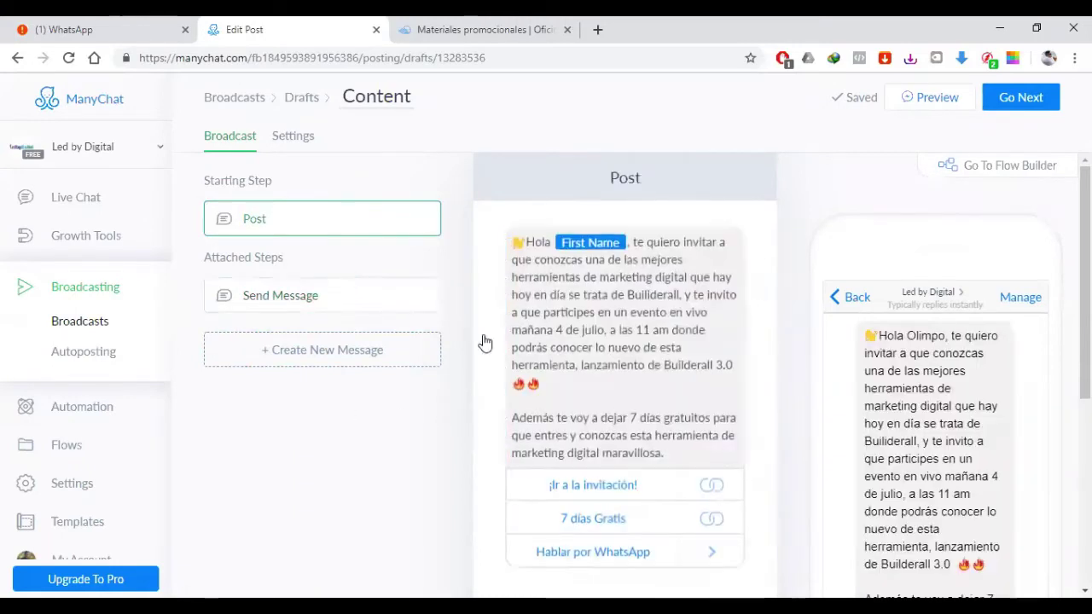
Step: Scroll the Post and open the Hablar por WhatsApp button's Edit Button panel
{"action": "scroll", "coordinate": [617, 541], "scroll_direction": "down", "scroll_amount": 2}
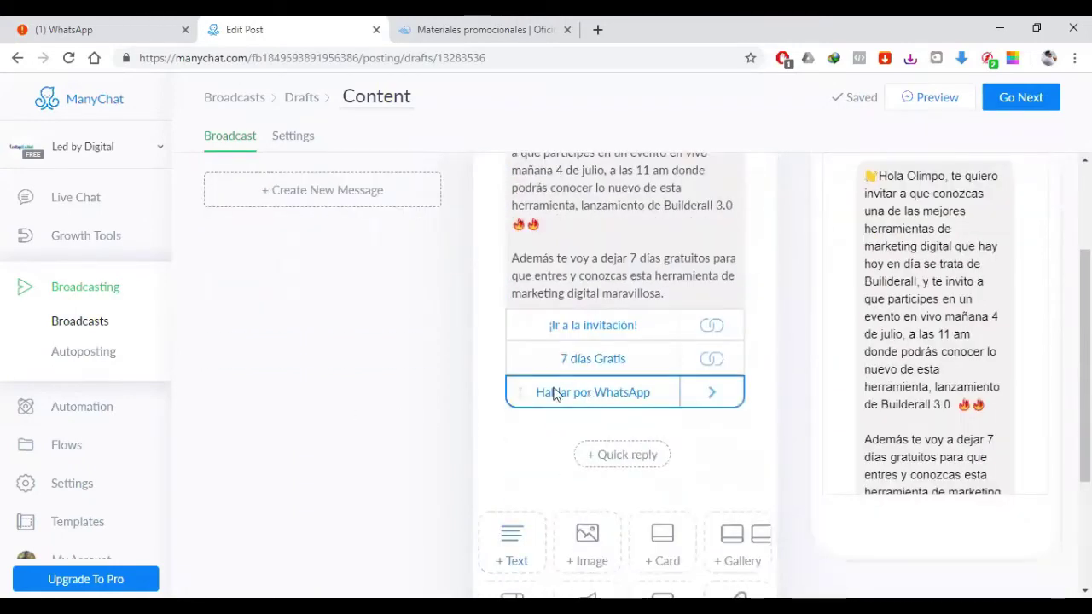
{"action": "scroll", "coordinate": [314, 404], "scroll_direction": "up", "scroll_amount": 2}
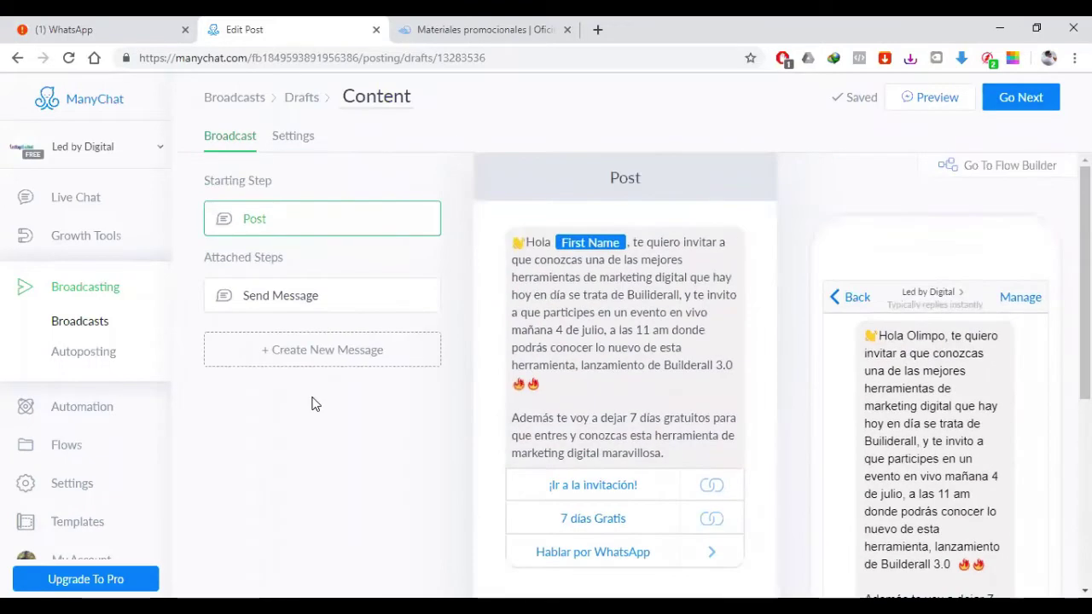
{"action": "scroll", "coordinate": [312, 403], "scroll_direction": "down", "scroll_amount": 1}
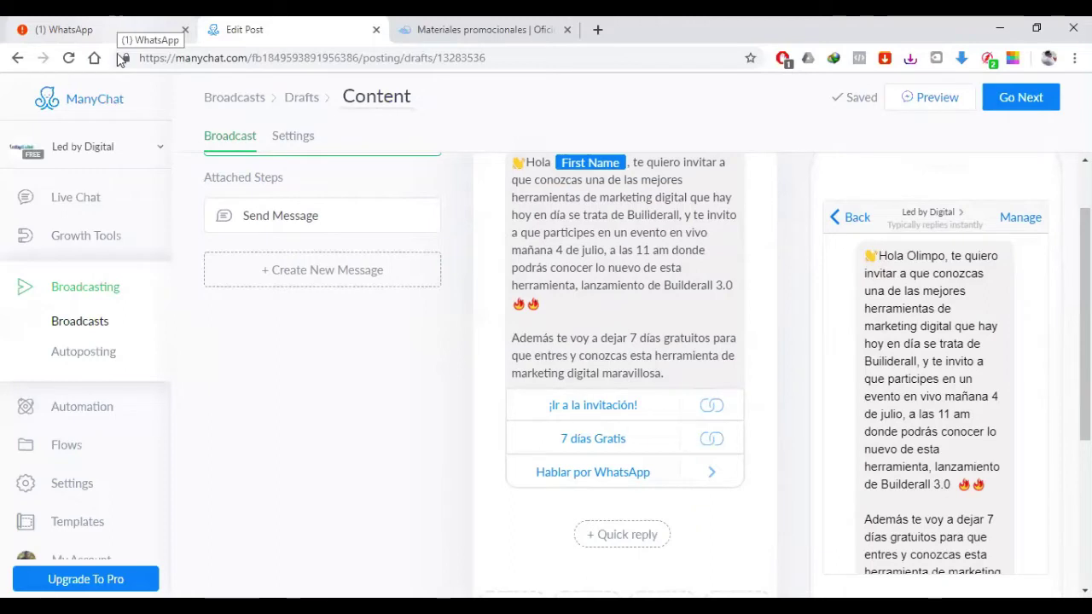
{"action": "left_click", "coordinate": [585, 480]}
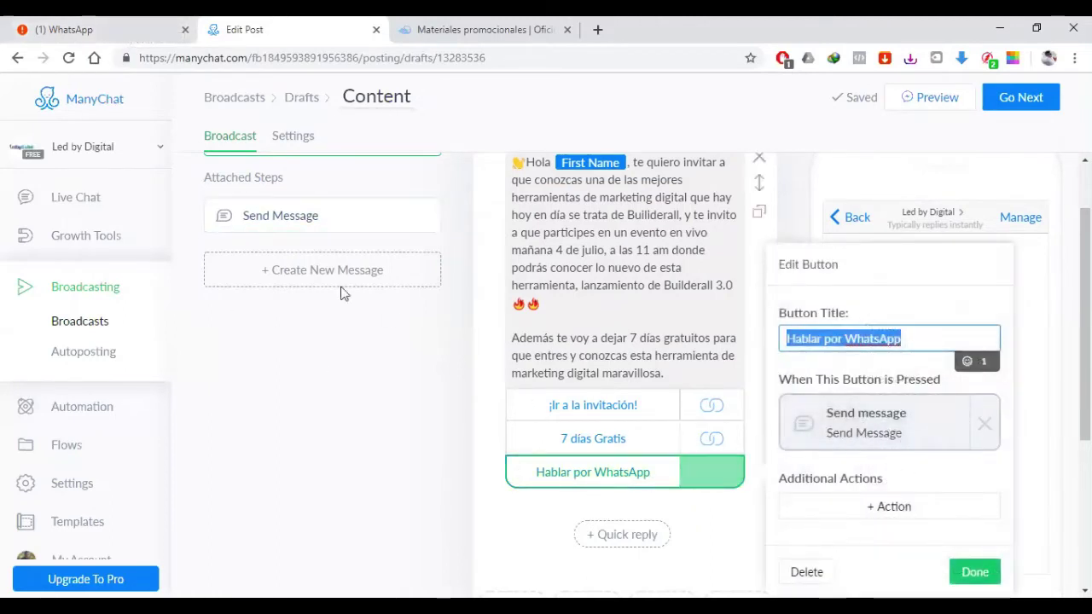
Step: Open the attached Send Message step and check its phone-number text and phone preview
{"action": "left_click", "coordinate": [305, 220]}
{"action": "left_click_drag", "start_coordinate": [633, 245], "coordinate": [485, 223]}
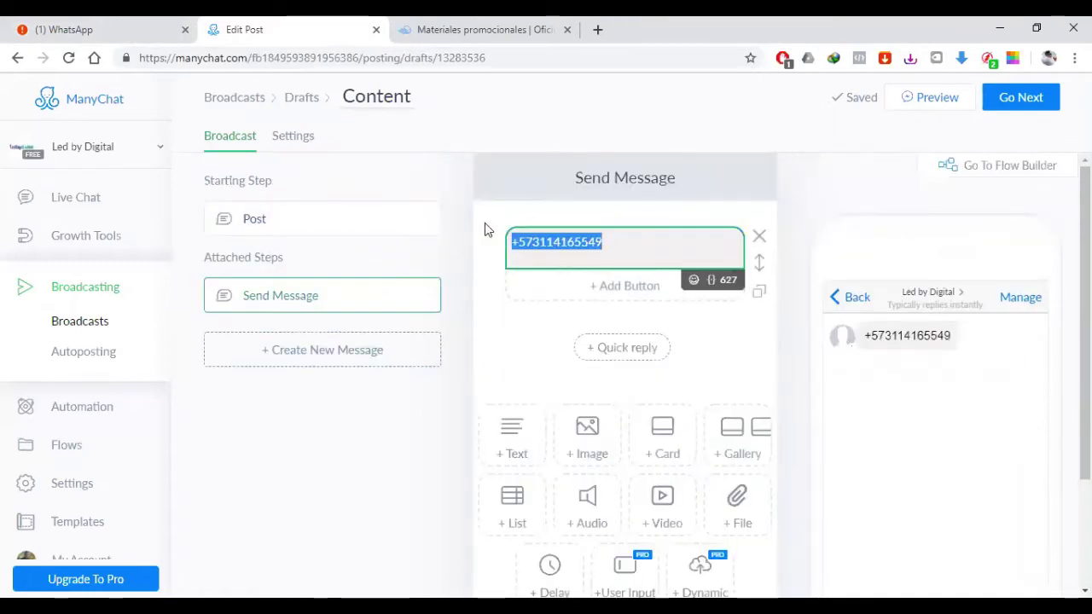
{"action": "left_click", "coordinate": [653, 246]}
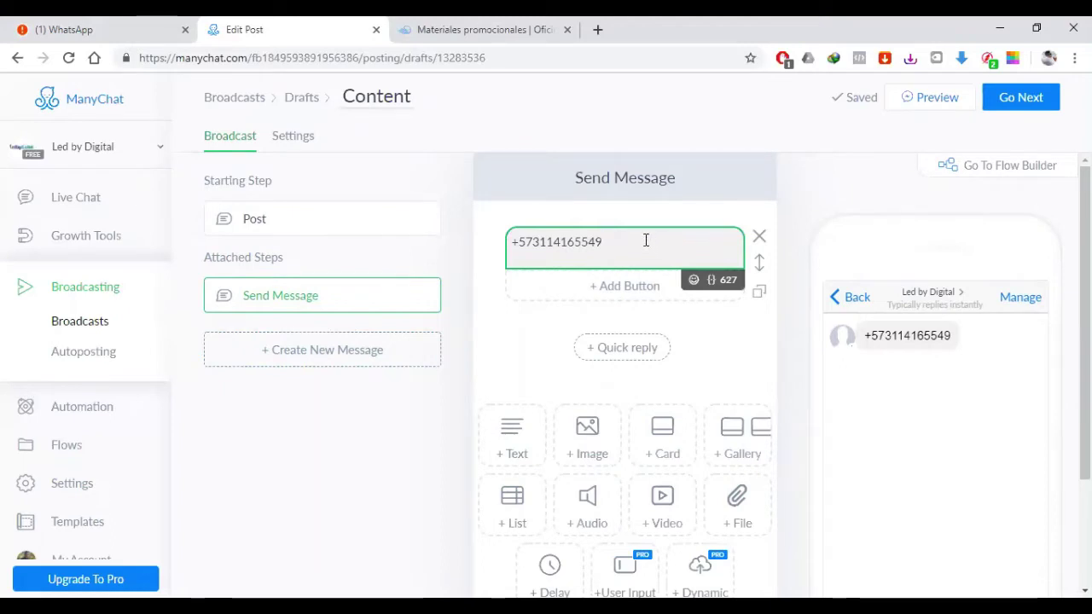
{"action": "left_click_drag", "start_coordinate": [646, 241], "coordinate": [500, 239]}
{"action": "left_click", "coordinate": [631, 248]}
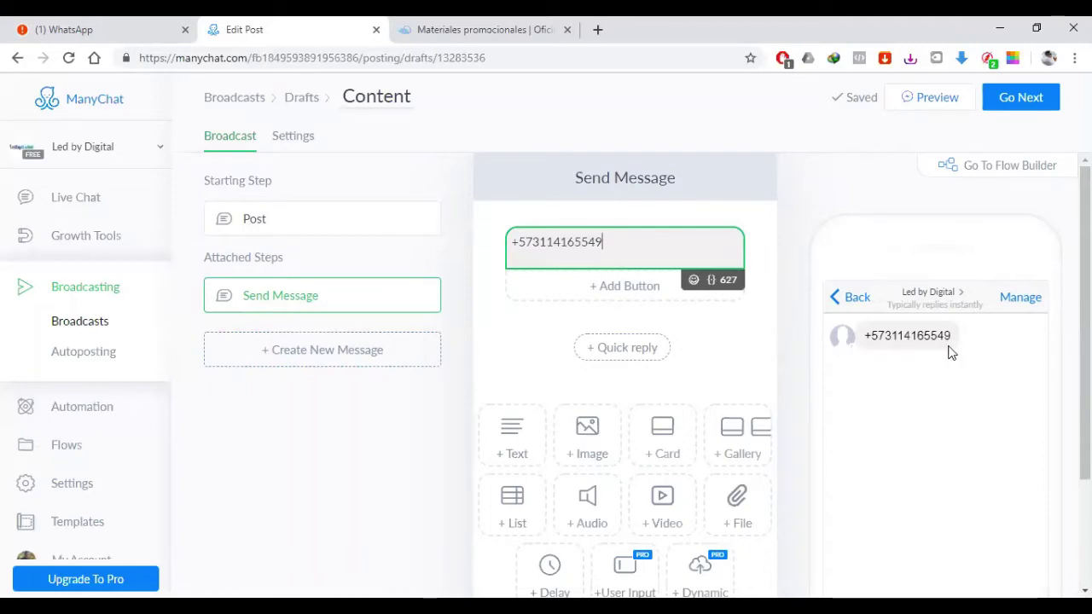
{"action": "left_click_drag", "start_coordinate": [867, 340], "coordinate": [968, 344]}
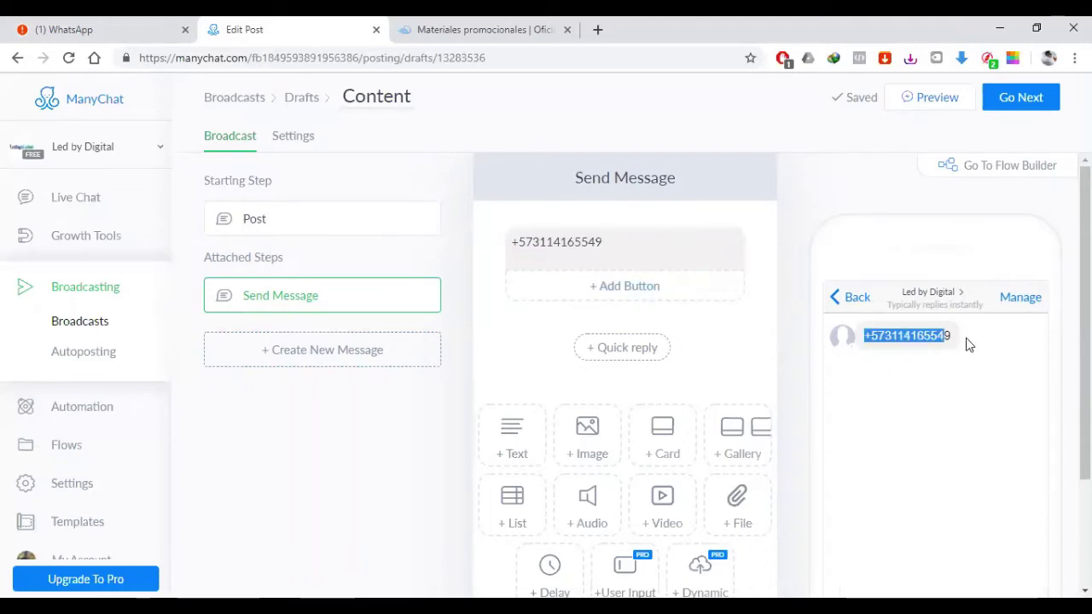
{"action": "left_click", "coordinate": [998, 393]}
{"action": "scroll", "coordinate": [878, 280], "scroll_direction": "down", "scroll_amount": 1}
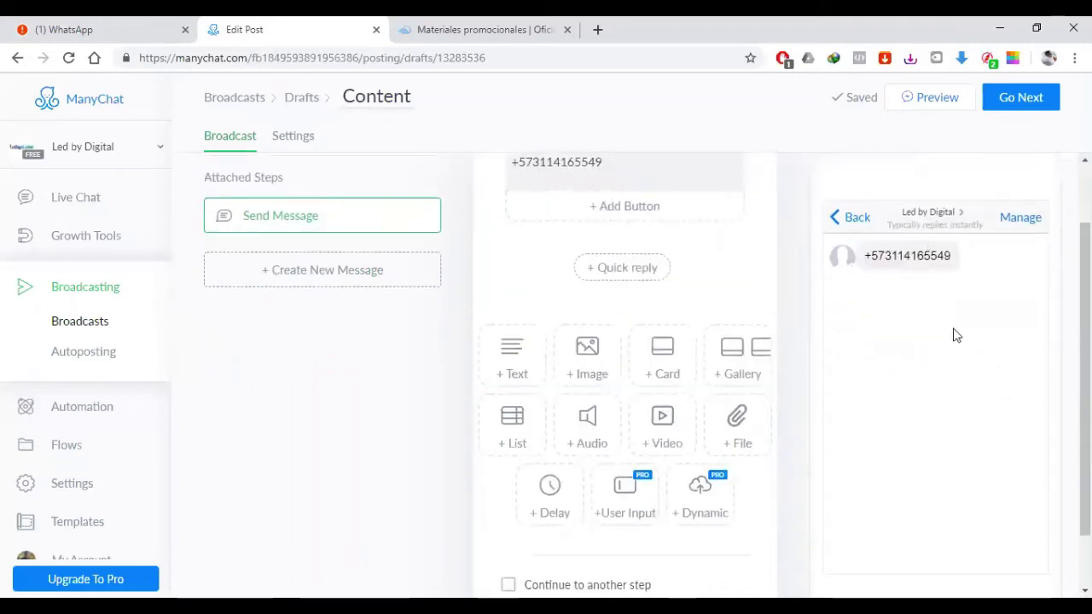
{"action": "scroll", "coordinate": [845, 333], "scroll_direction": "up", "scroll_amount": 1}
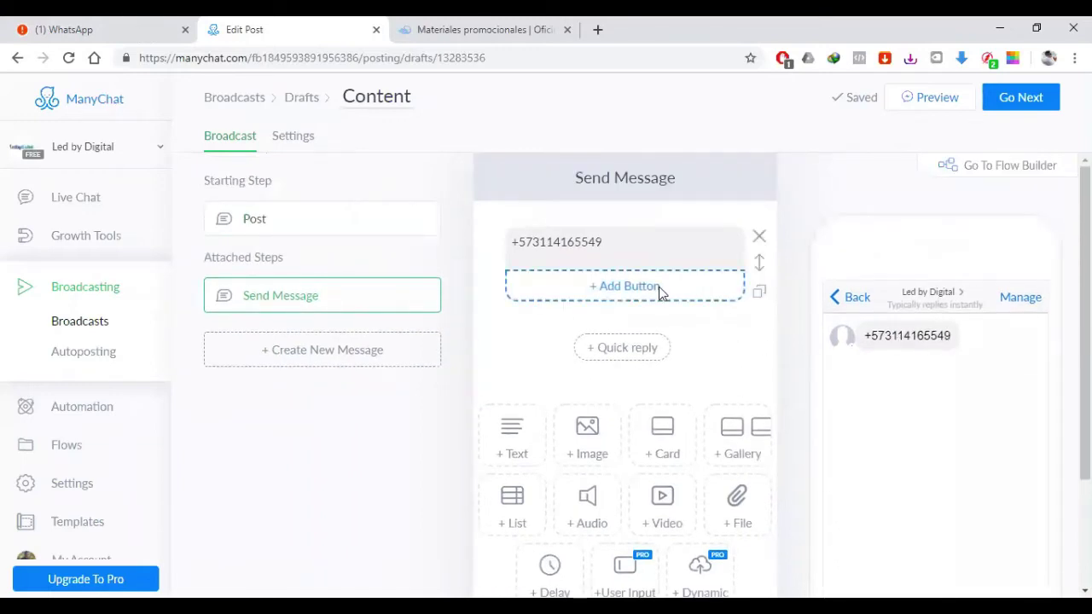
Step: Add an Open website button to the message, titled 'Directo a WhatsApp'
{"action": "left_click", "coordinate": [632, 296]}
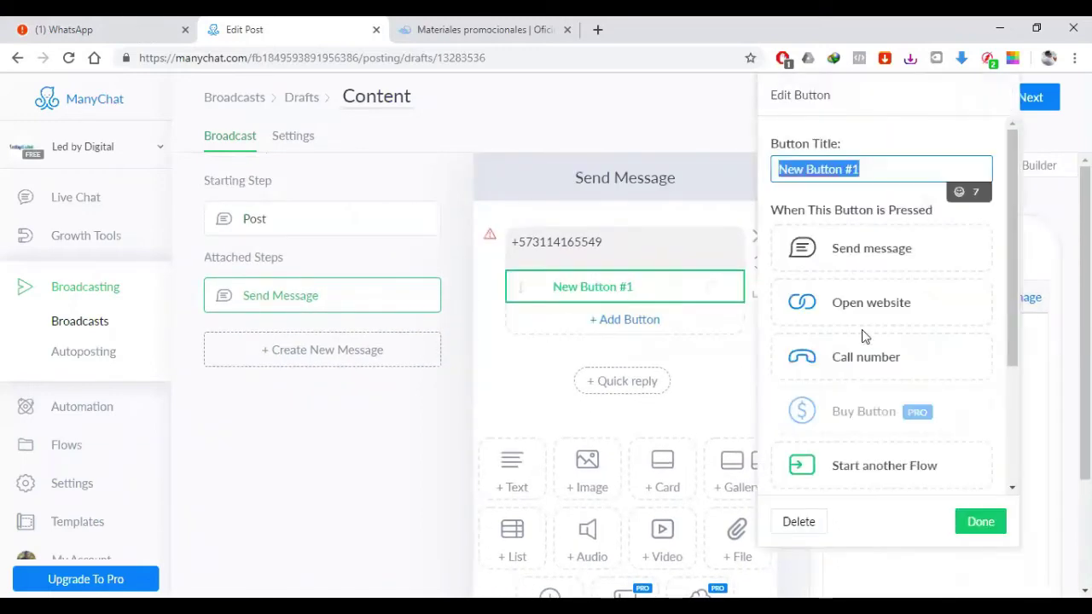
{"action": "left_click", "coordinate": [864, 317]}
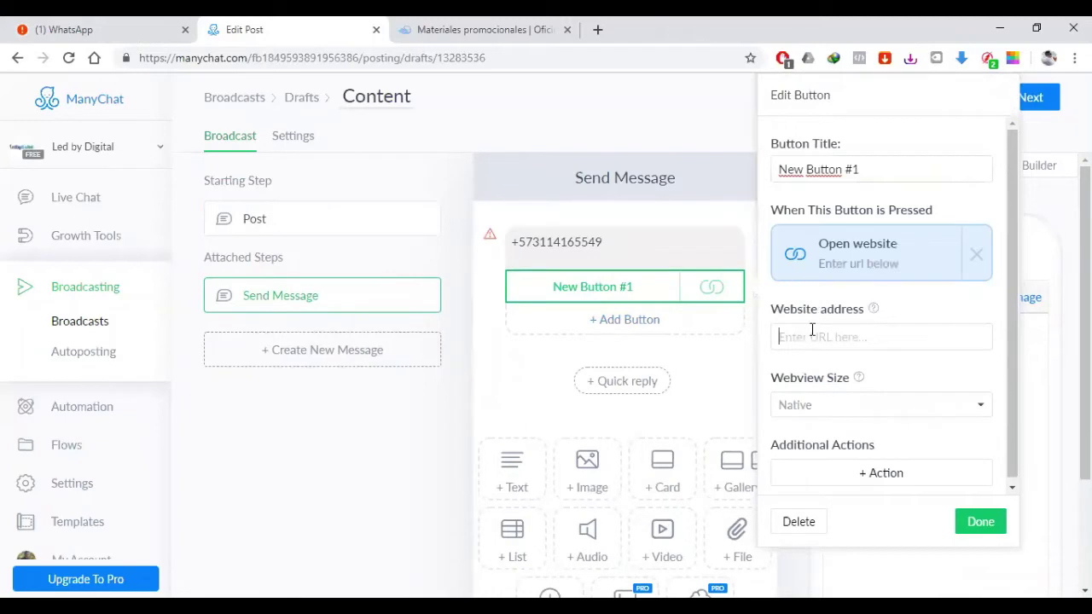
{"action": "left_click_drag", "start_coordinate": [872, 171], "coordinate": [627, 132]}
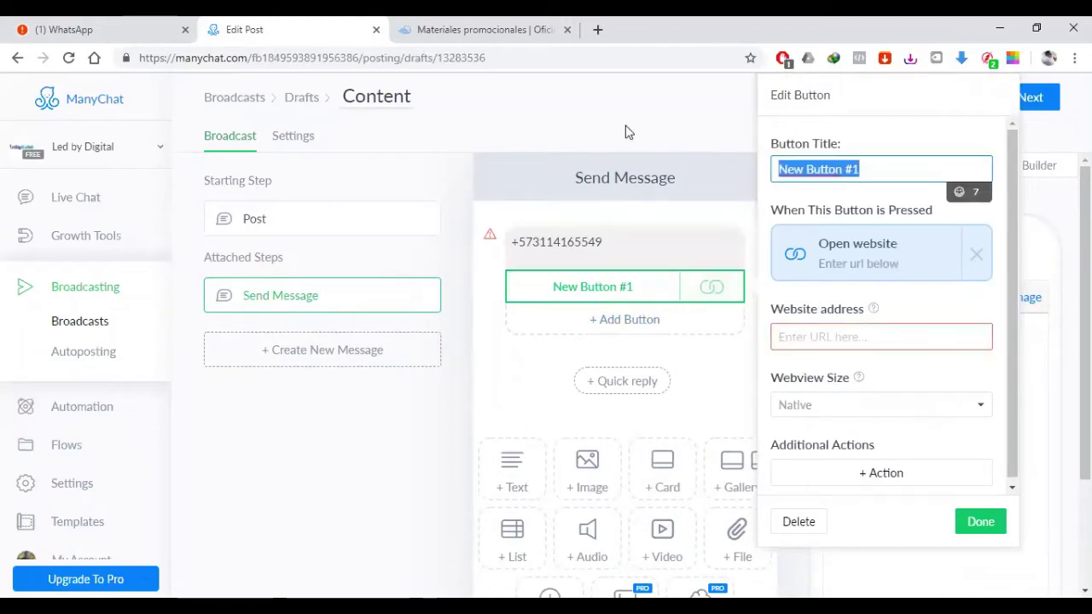
{"action": "type", "text": "Ir directo a what"}
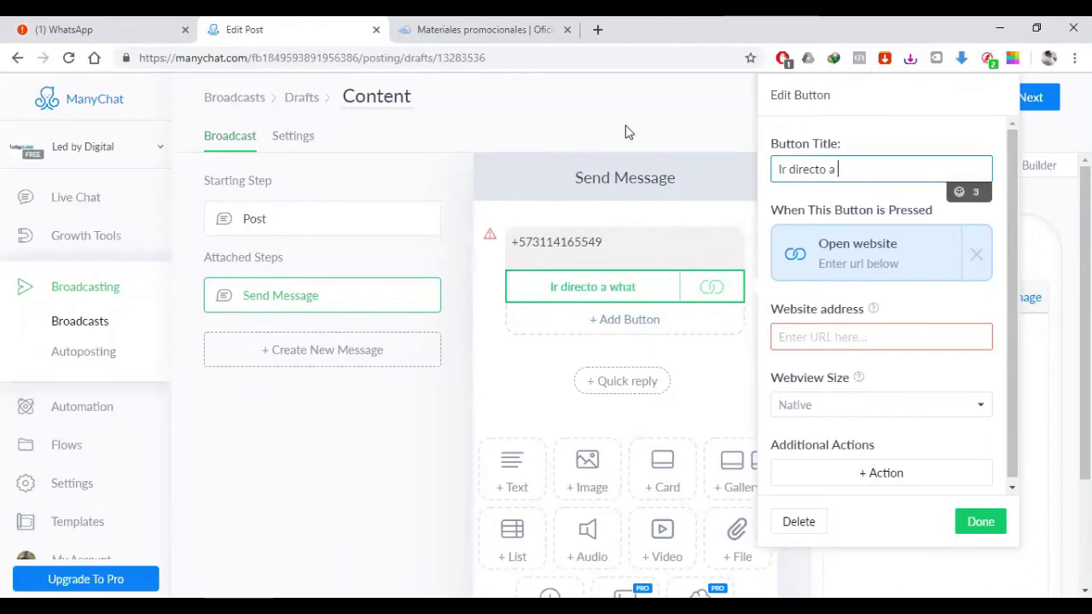
{"action": "type", "text": "Se"}
{"action": "key", "text": "BackSpace"}
{"action": "key", "text": "BackSpace"}
{"action": "key", "text": "BackSpace"}
{"action": "key", "text": "BackSpace"}
{"action": "key", "text": "BackSpace"}
{"action": "key", "text": "BackSpace"}
{"action": "key", "text": "BackSpace"}
{"action": "key", "text": "BackSpace"}
{"action": "key", "text": "BackSpace"}
{"action": "key", "text": "BackSpace"}
{"action": "key", "text": "BackSpace"}
{"action": "key", "text": "BackSpace"}
{"action": "key", "text": "BackSpace"}
{"action": "key", "text": "BackSpace"}
{"action": "key", "text": "BackSpace"}
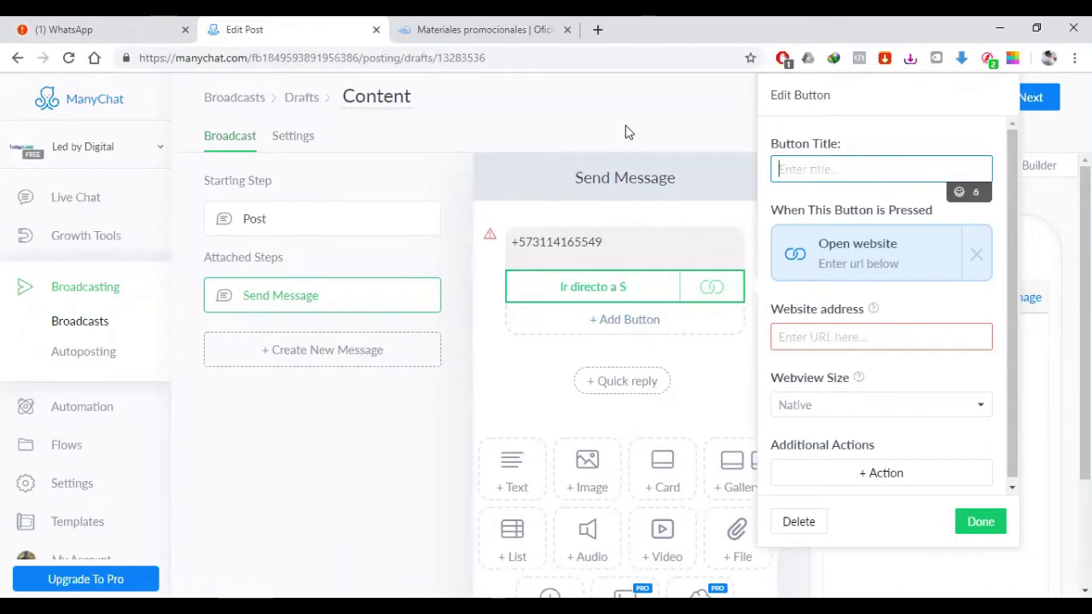
{"action": "type", "text": "Directo a Wah"}
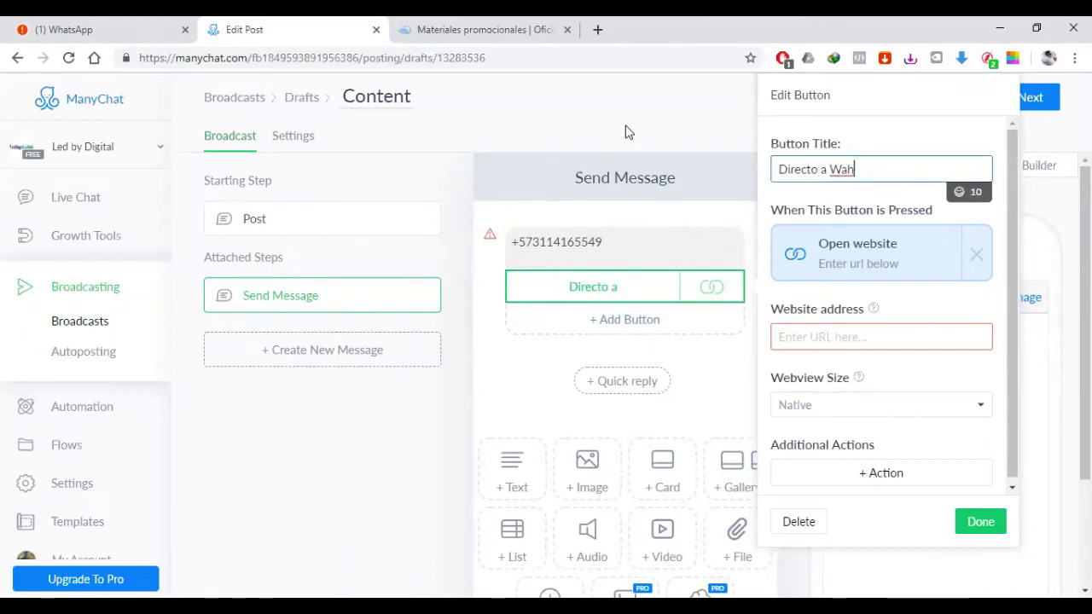
{"action": "key", "text": "BackSpace"}
{"action": "key", "text": "BackSpace"}
{"action": "type", "text": "hatsapp"}
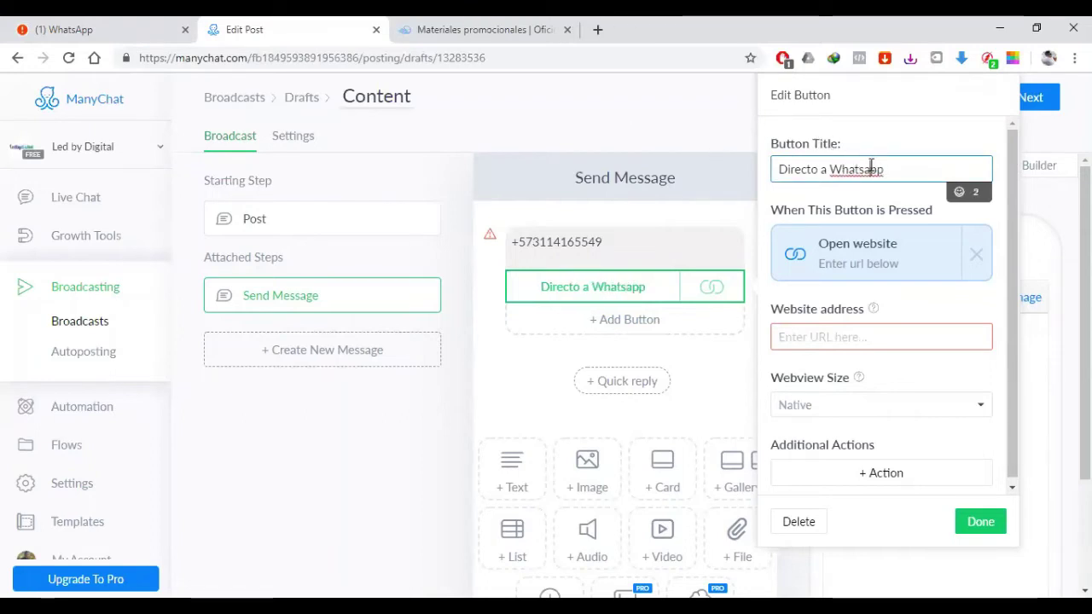
{"action": "key", "text": "BackSpace"}
{"action": "key", "text": "BackSpace"}
{"action": "key", "text": "BackSpace"}
{"action": "type", "text": "App"}
{"action": "left_click", "coordinate": [840, 334]}
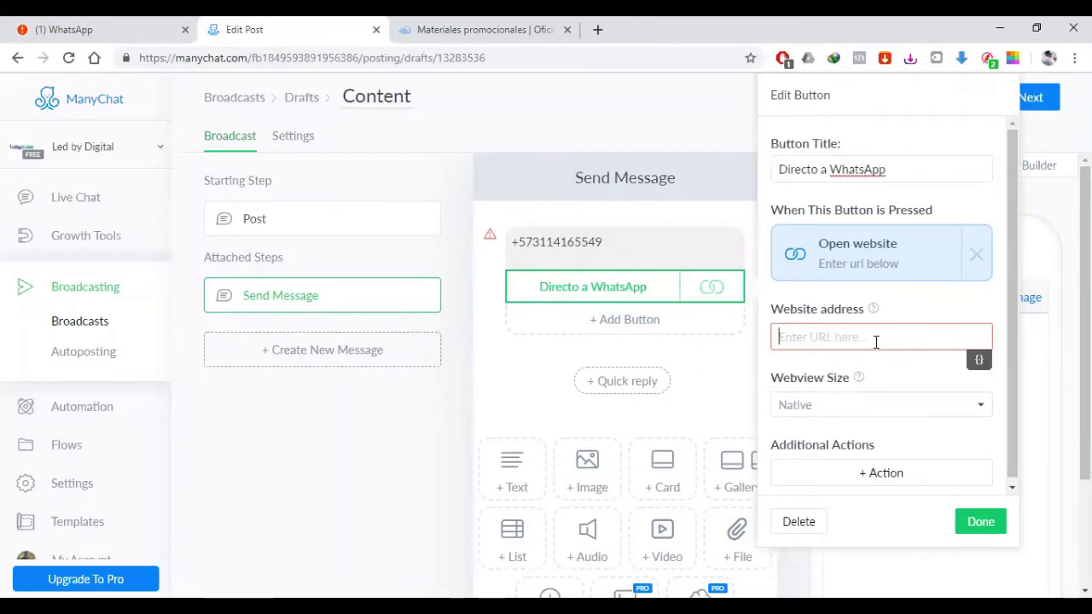
Step: Copy the wa.me chat link from the WhatsApp Web tab
{"action": "left_click", "coordinate": [143, 23]}
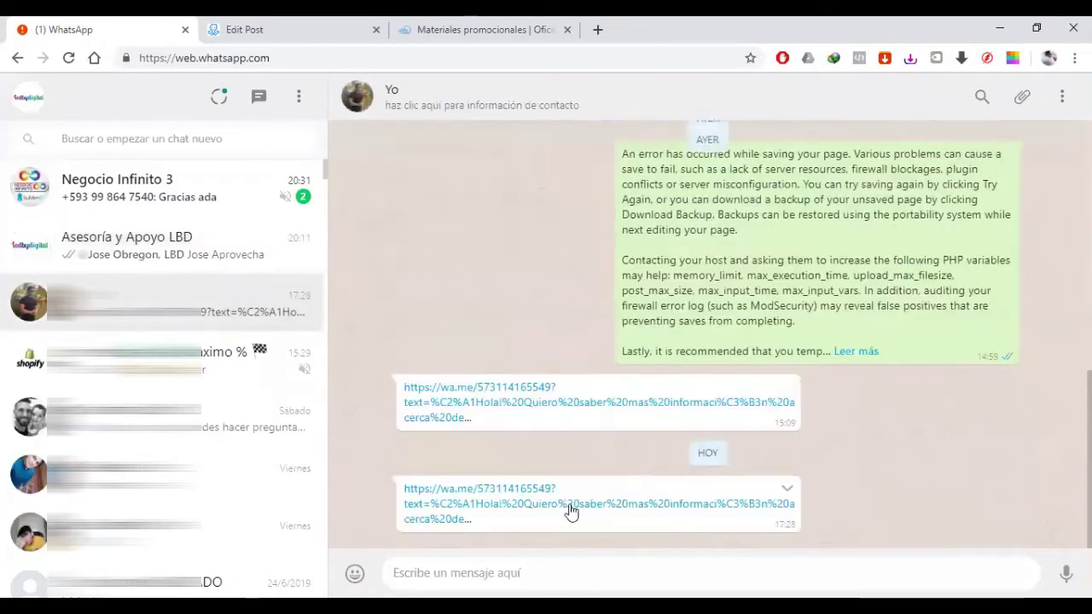
{"action": "left_click_drag", "start_coordinate": [483, 519], "coordinate": [406, 499]}
{"action": "key", "text": "ctrl+c"}
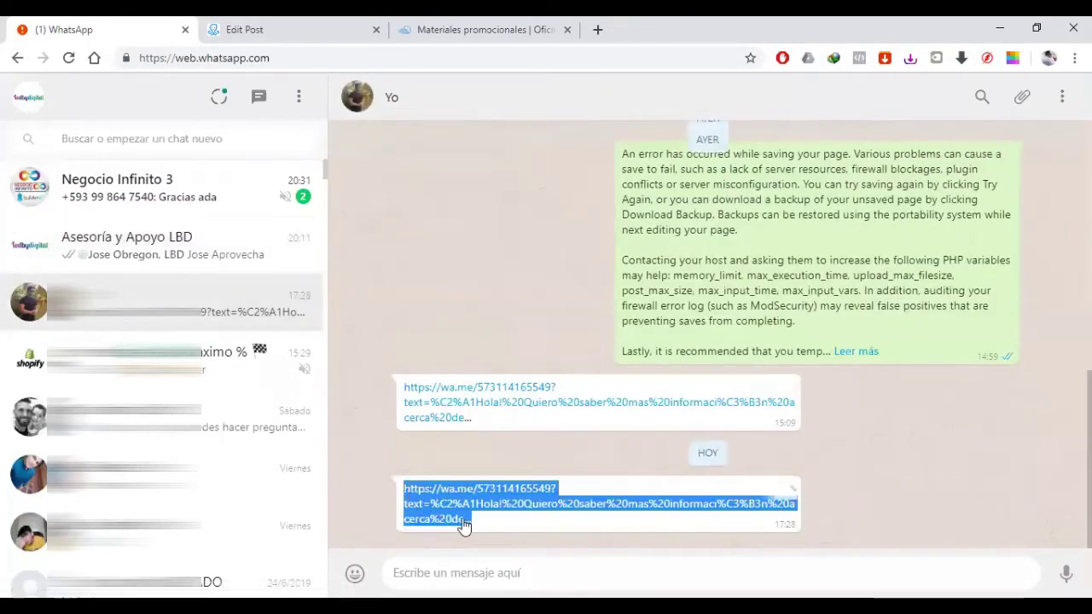
{"action": "left_click", "coordinate": [241, 29]}
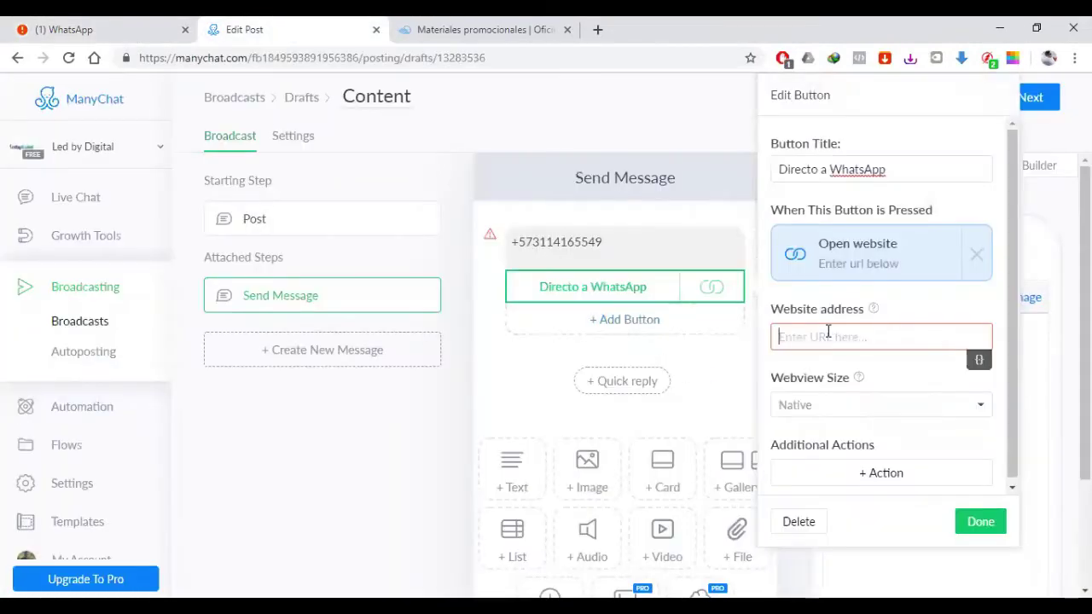
Step: Paste the wa.me link as the button's website address, save, and return to Post
{"action": "key", "text": "ctrl+v"}
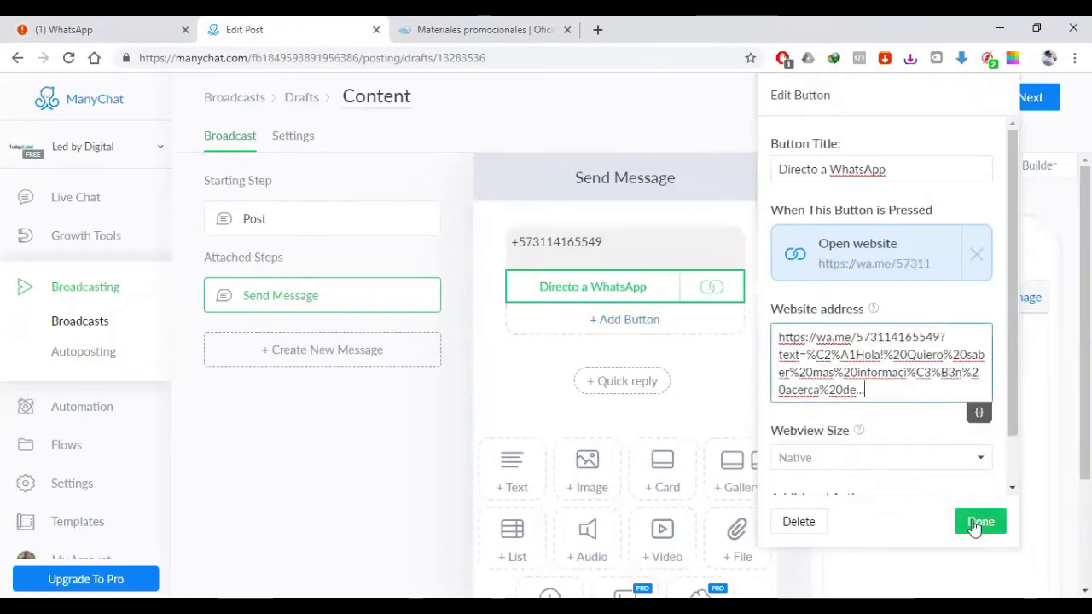
{"action": "left_click", "coordinate": [975, 523]}
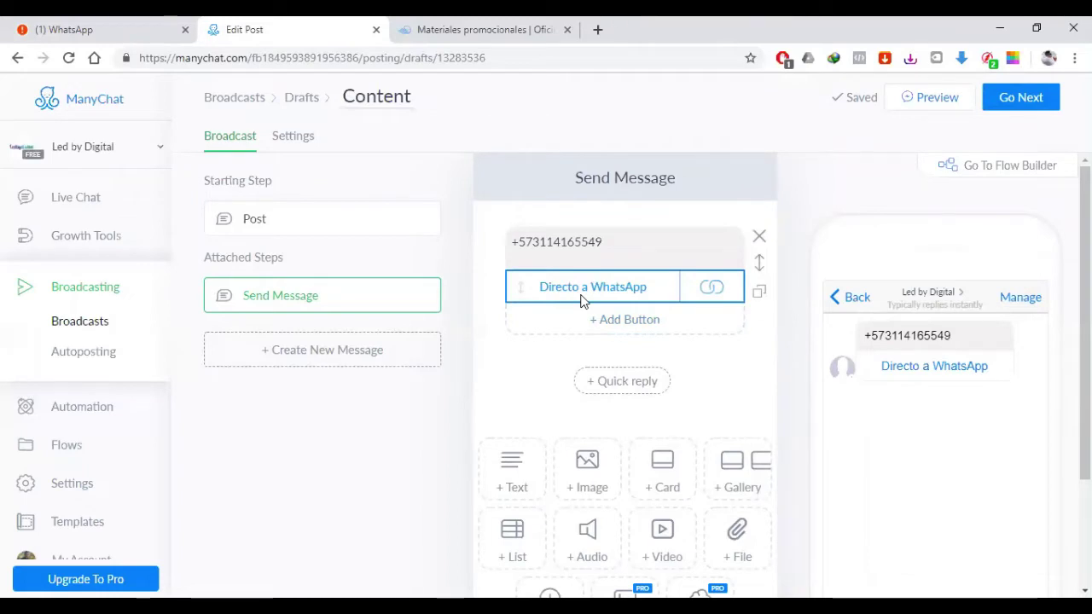
{"action": "left_click", "coordinate": [299, 220]}
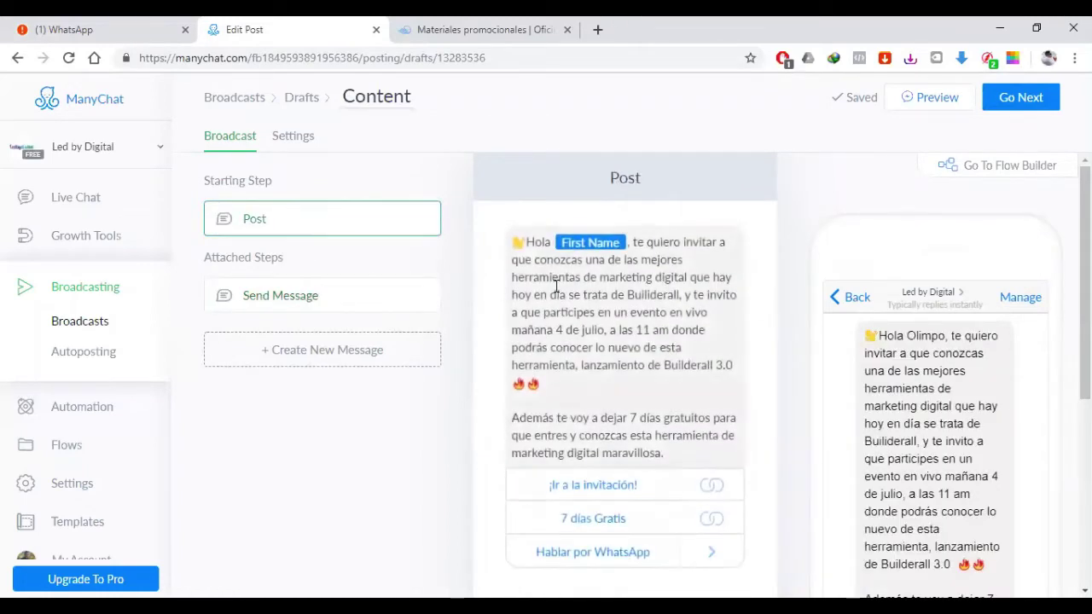
Step: Delete the Send Message step's text block, then the Send Message step itself
{"action": "left_click", "coordinate": [375, 297]}
{"action": "left_click", "coordinate": [541, 244]}
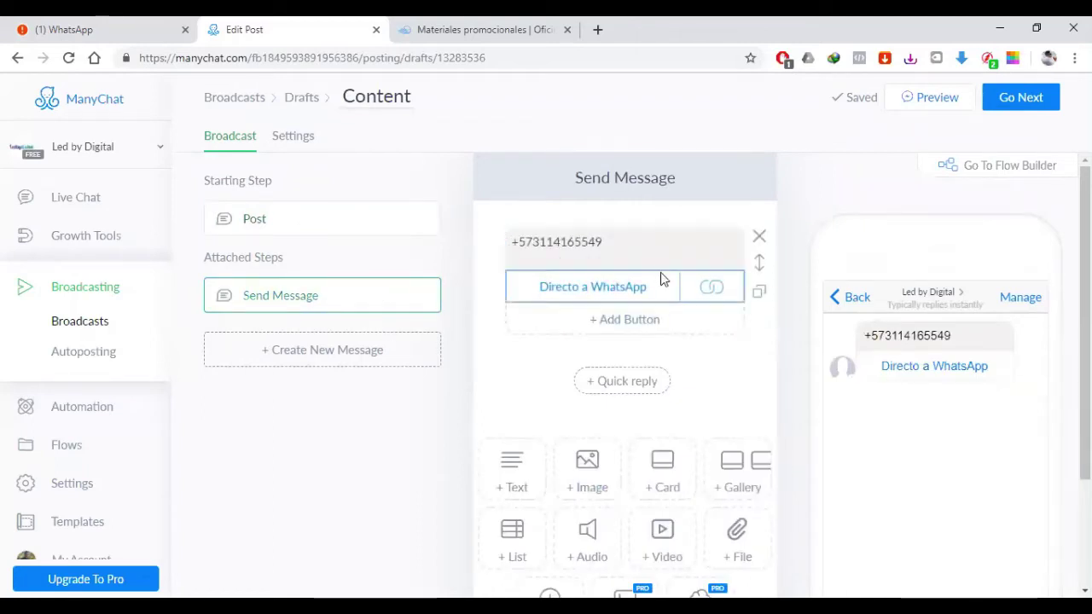
{"action": "left_click", "coordinate": [303, 224]}
{"action": "left_click", "coordinate": [309, 290]}
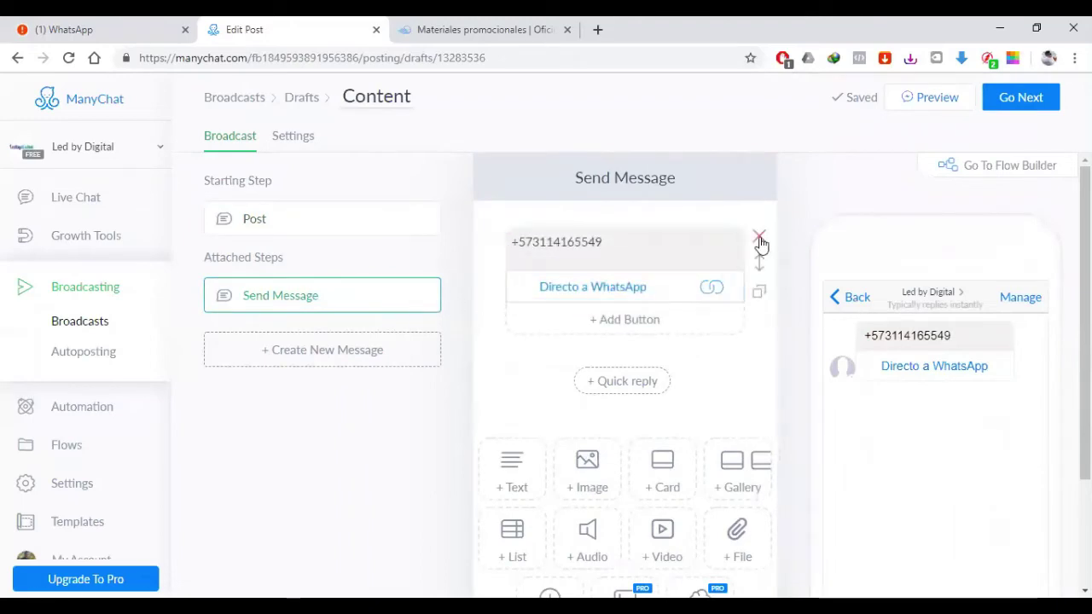
{"action": "left_click", "coordinate": [760, 239]}
{"action": "left_click", "coordinate": [657, 196]}
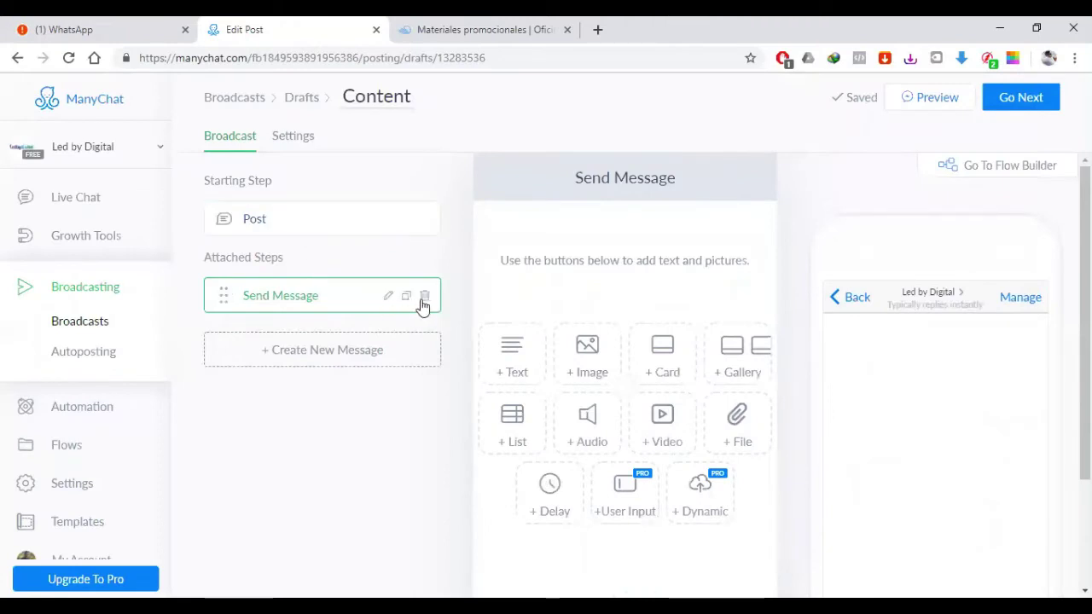
{"action": "left_click", "coordinate": [425, 298]}
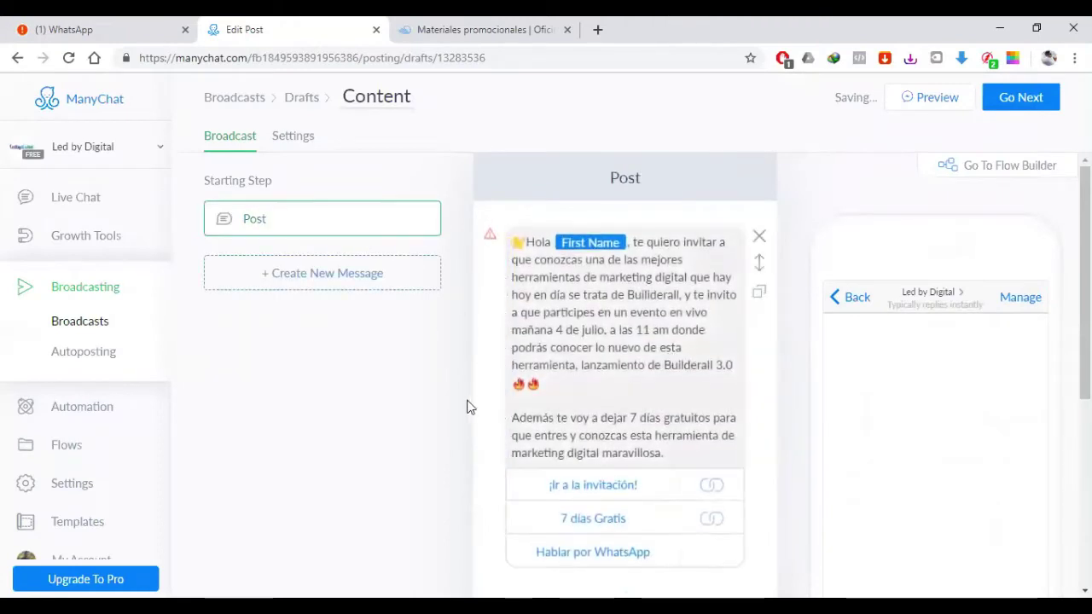
{"action": "scroll", "coordinate": [604, 368], "scroll_direction": "down", "scroll_amount": 3}
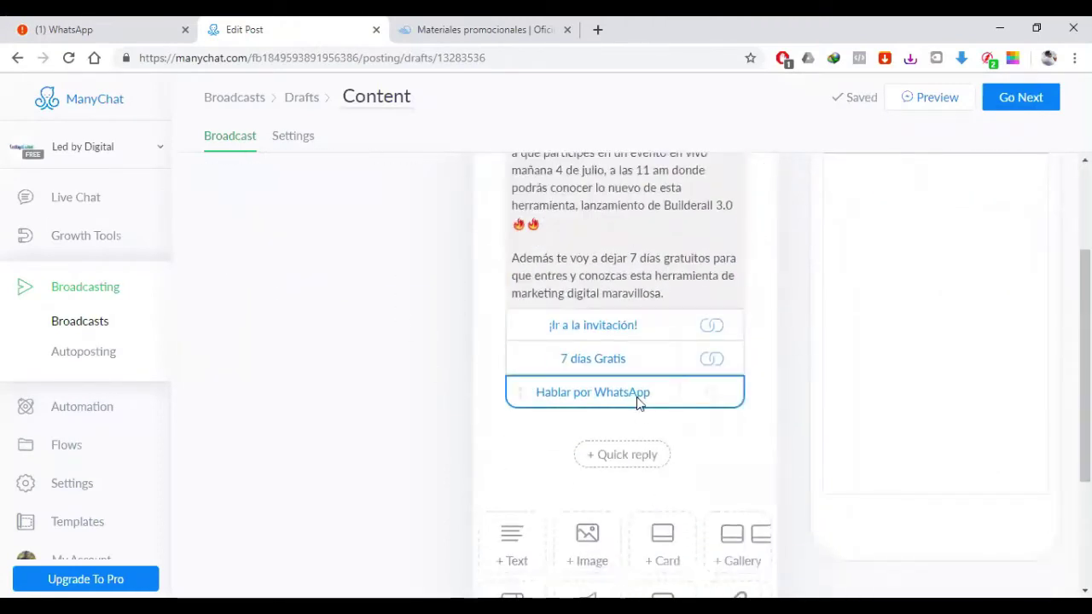
Step: Clear the Hablar por WhatsApp button's title and delete the button
{"action": "left_click", "coordinate": [637, 394]}
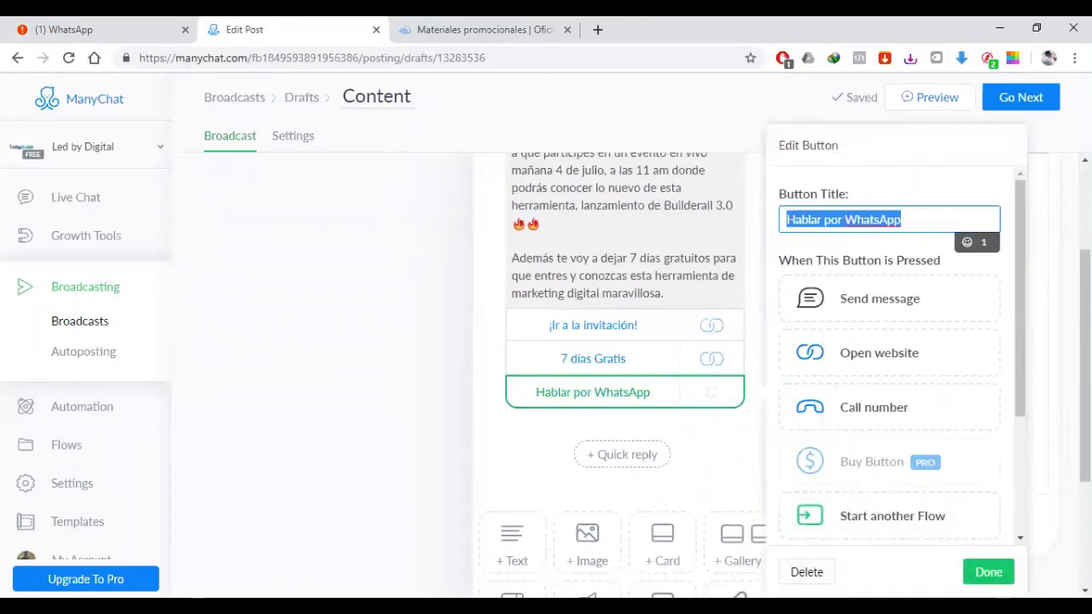
{"action": "key", "text": "BackSpace"}
{"action": "left_click", "coordinate": [302, 418]}
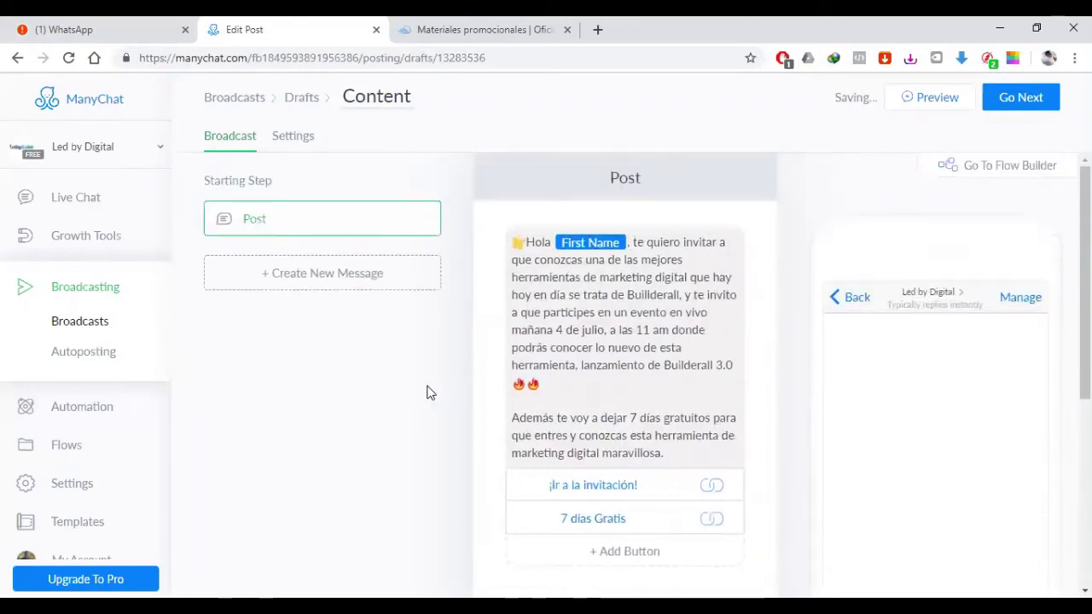
{"action": "scroll", "coordinate": [430, 393], "scroll_direction": "down", "scroll_amount": 3}
{"action": "scroll", "coordinate": [441, 404], "scroll_direction": "down", "scroll_amount": 1}
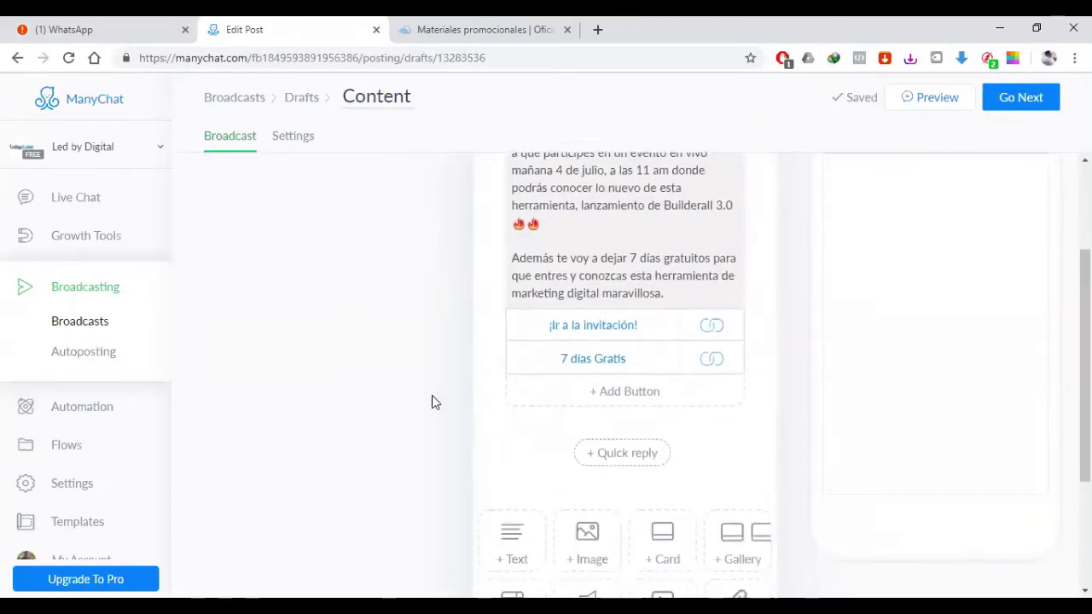
{"action": "scroll", "coordinate": [431, 402], "scroll_direction": "down", "scroll_amount": 2}
{"action": "scroll", "coordinate": [432, 402], "scroll_direction": "up", "scroll_amount": 5}
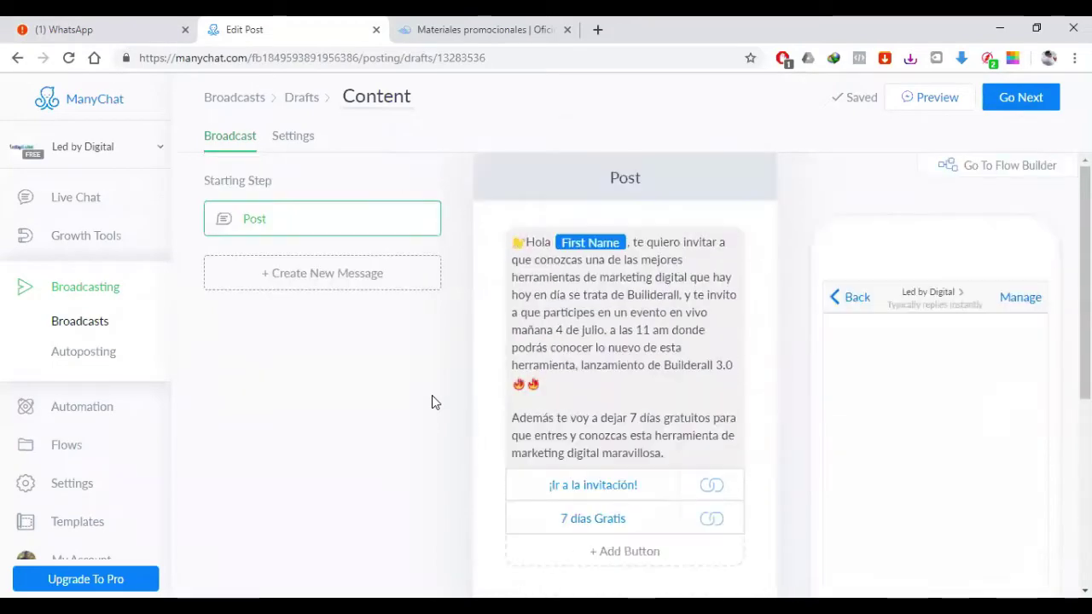
{"action": "scroll", "coordinate": [432, 395], "scroll_direction": "down", "scroll_amount": 2}
Step: Discard a trial Call number button and add New Button #3 below 7 días Gratis
{"action": "left_click", "coordinate": [662, 392]}
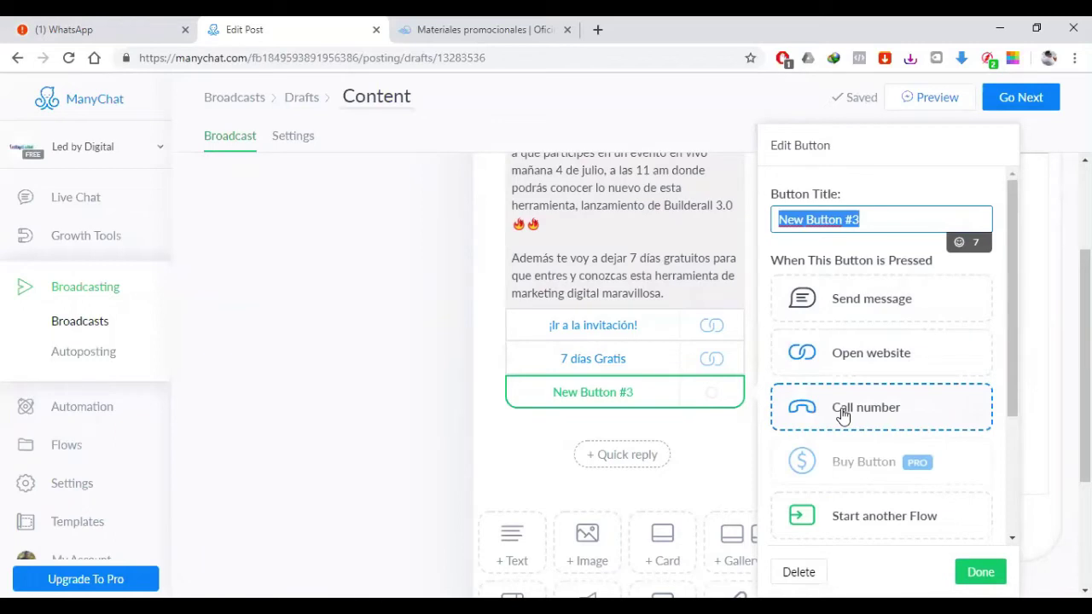
{"action": "left_click", "coordinate": [841, 410]}
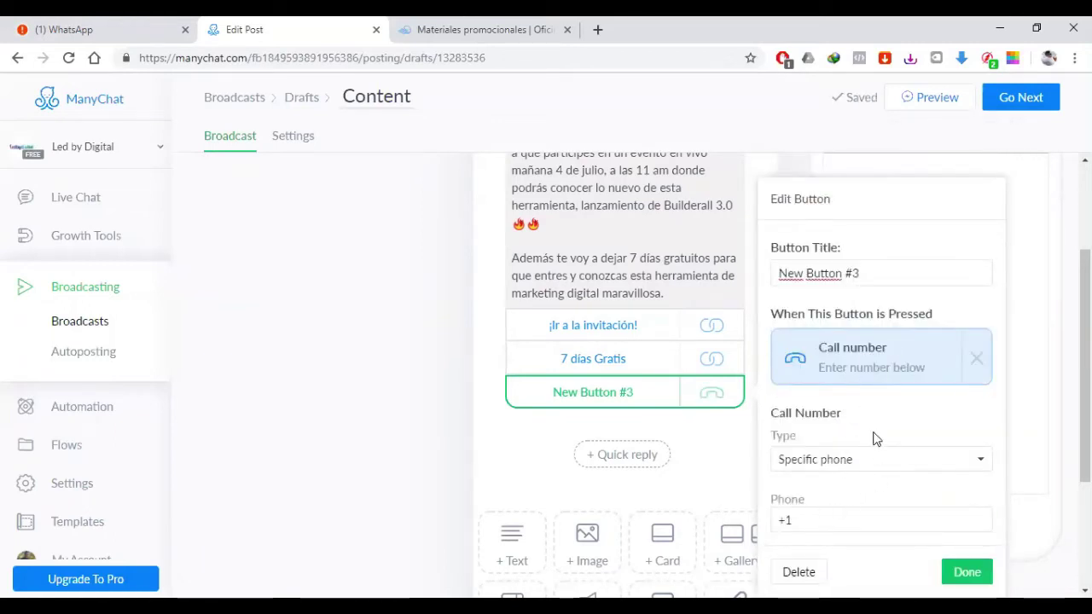
{"action": "left_click", "coordinate": [799, 572]}
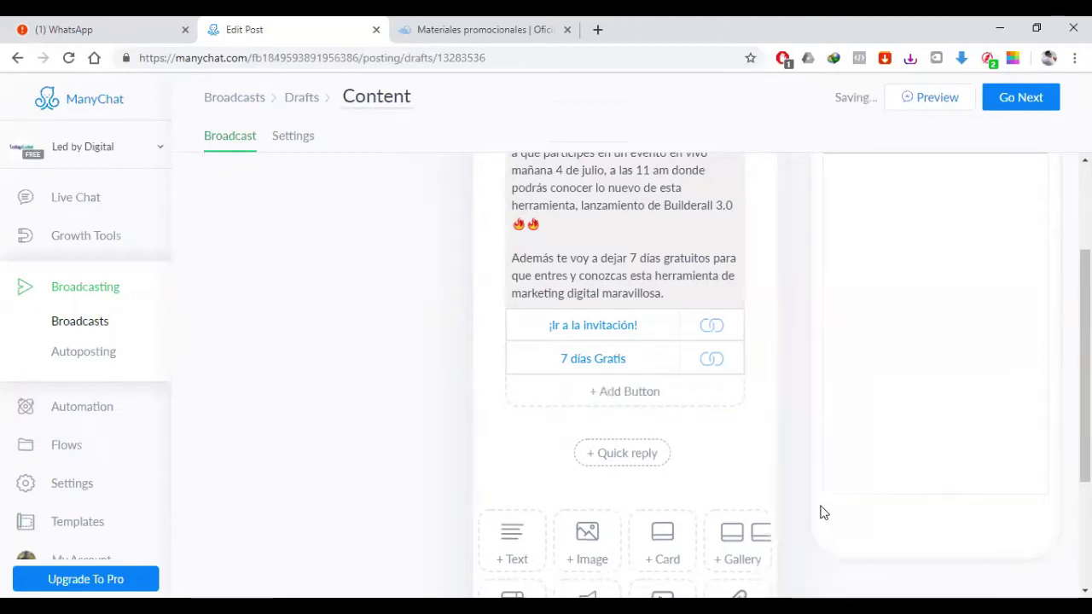
{"action": "left_click", "coordinate": [626, 399]}
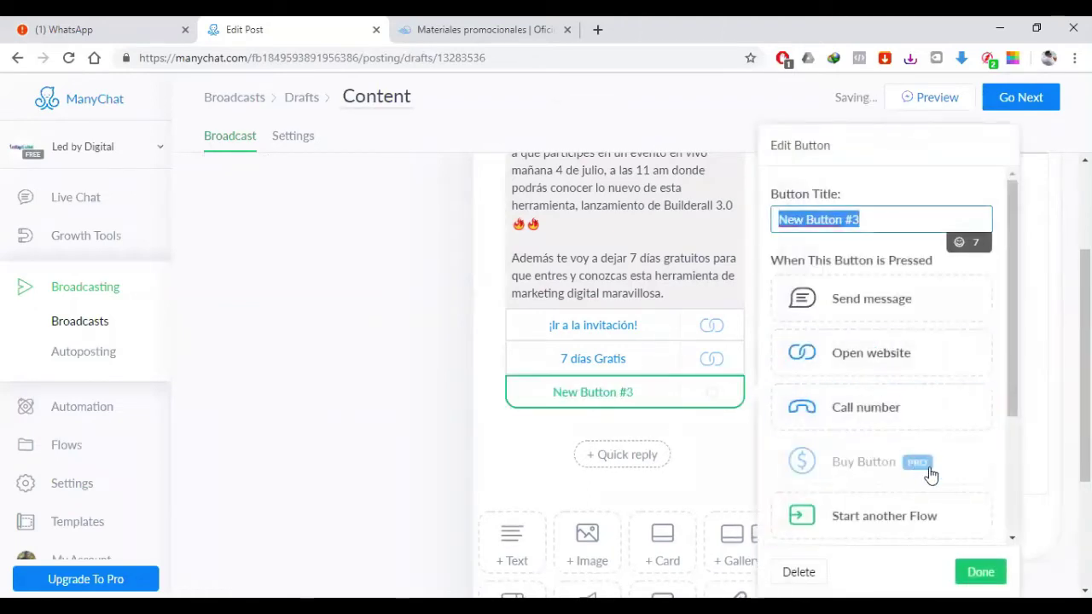
{"action": "scroll", "coordinate": [926, 475], "scroll_direction": "down", "scroll_amount": 3}
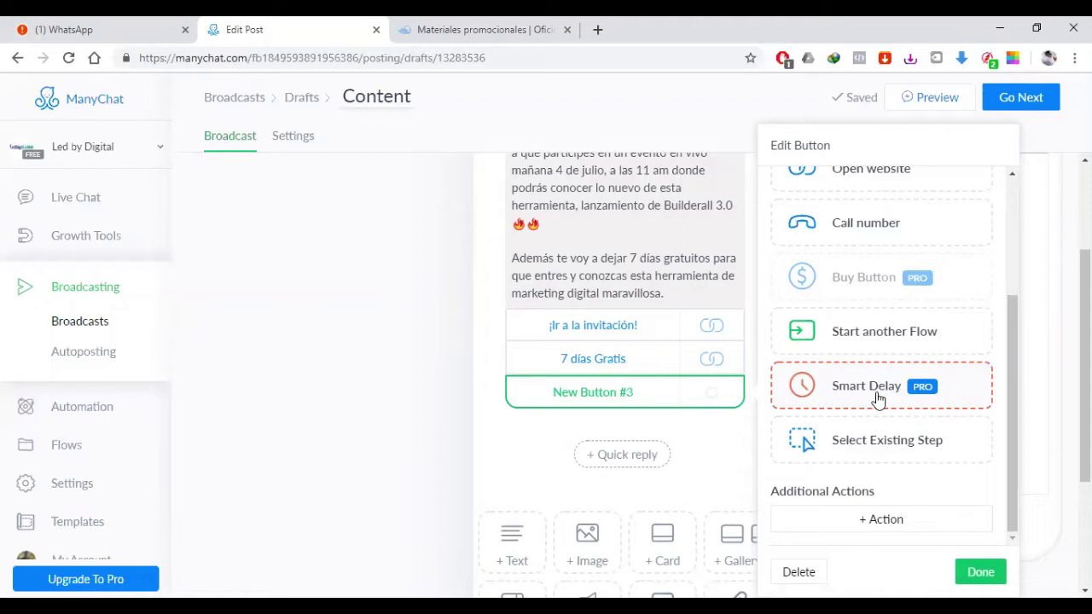
{"action": "scroll", "coordinate": [462, 402], "scroll_direction": "down", "scroll_amount": 2}
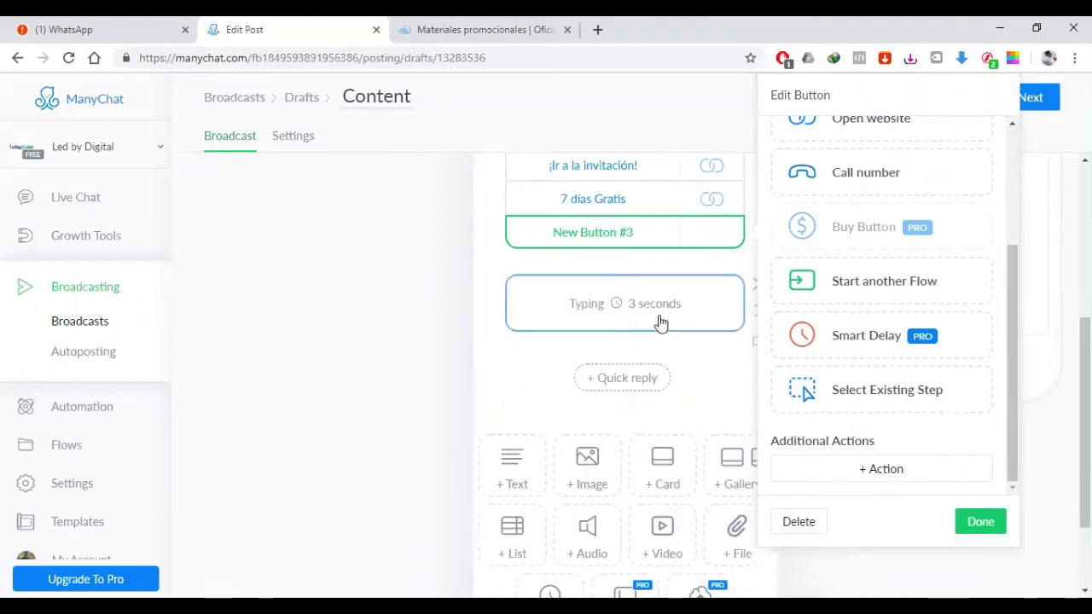
Step: Change the Typing block's delay time from 3 to 2 seconds
{"action": "left_click", "coordinate": [650, 309]}
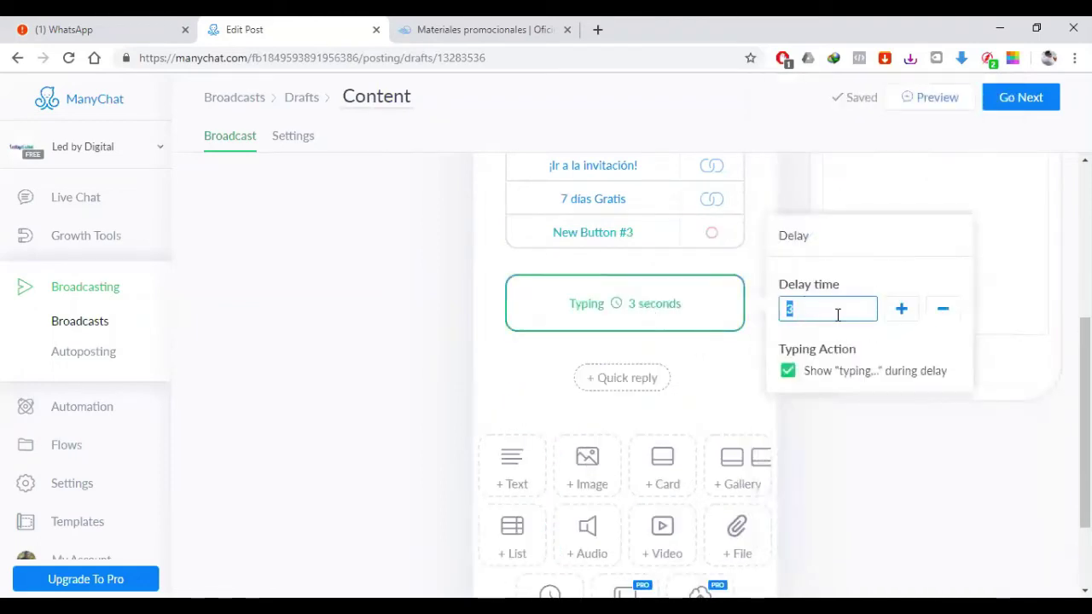
{"action": "type", "text": "2"}
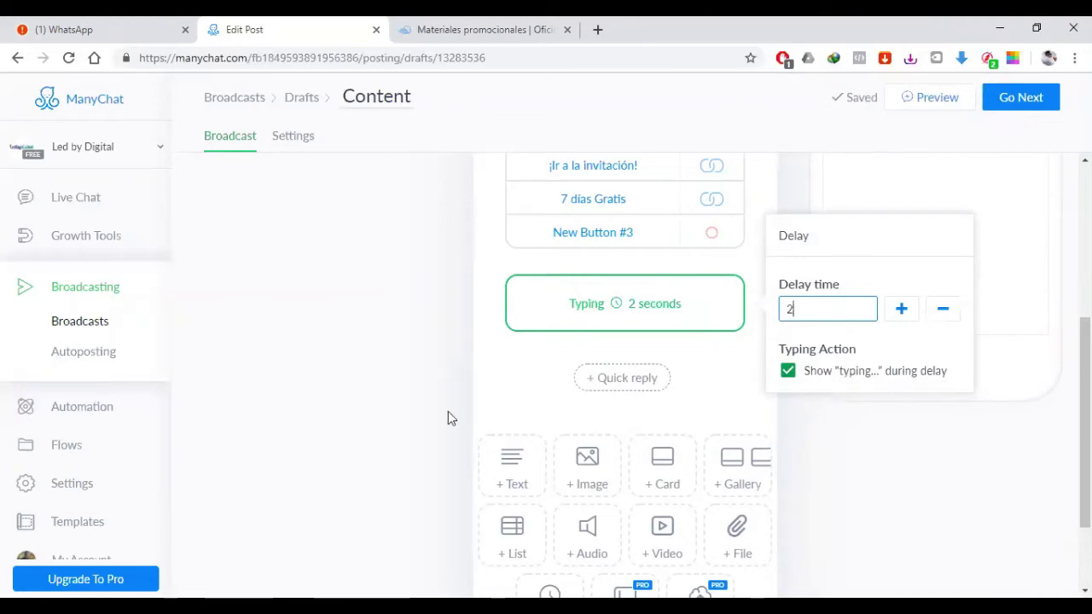
{"action": "left_click", "coordinate": [568, 416]}
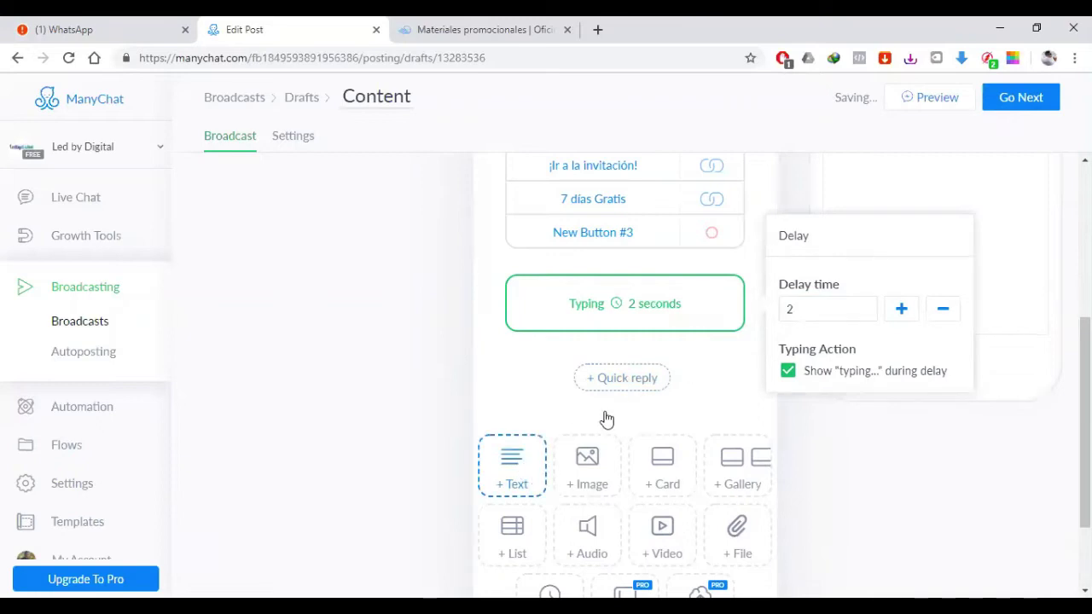
Step: Add a quick reply with a Send message action and open its new empty step
{"action": "left_click", "coordinate": [623, 381]}
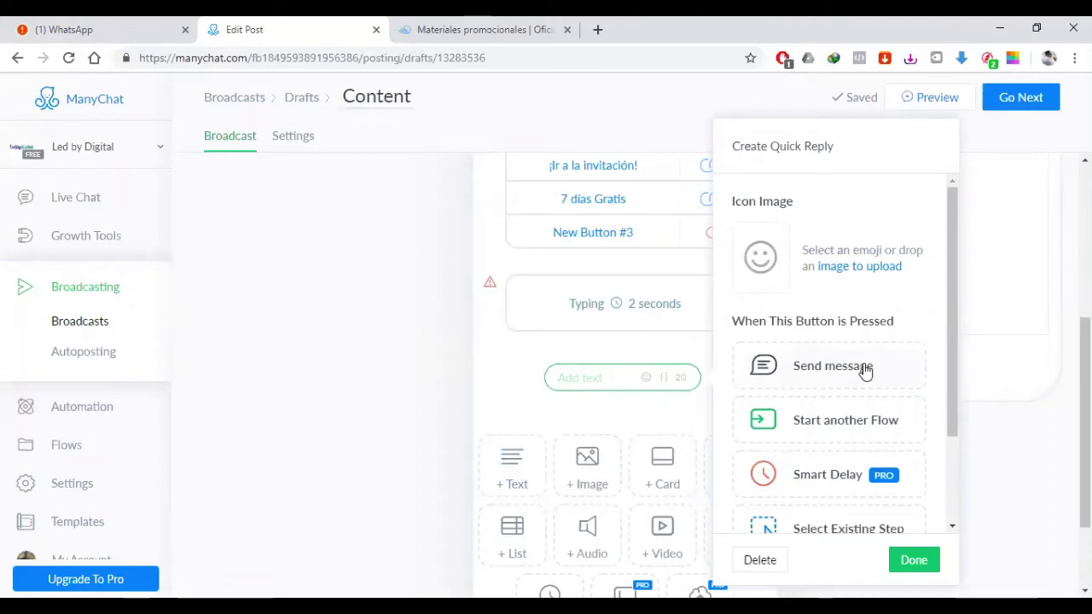
{"action": "left_click", "coordinate": [864, 367]}
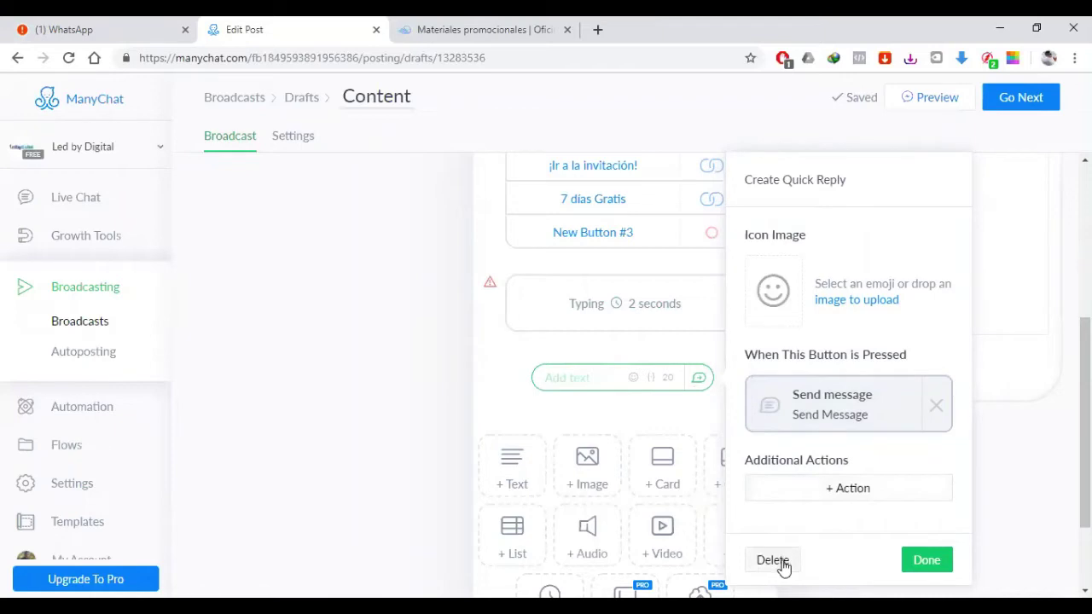
{"action": "left_click", "coordinate": [837, 406]}
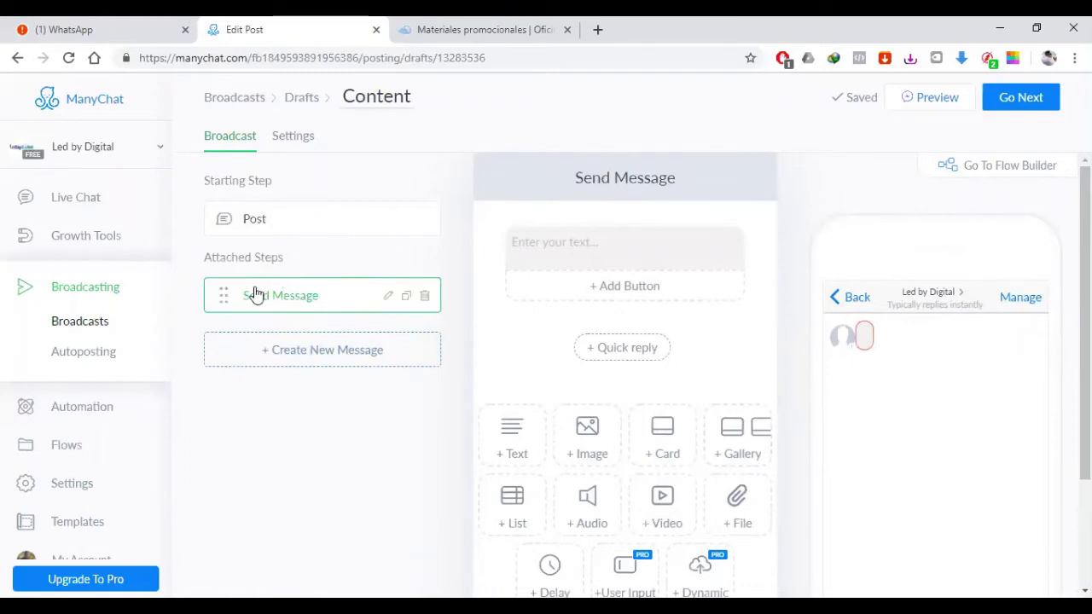
Step: Delete the attached Send Message step and New Button #3 from the post
{"action": "left_click_drag", "start_coordinate": [282, 256], "coordinate": [219, 257]}
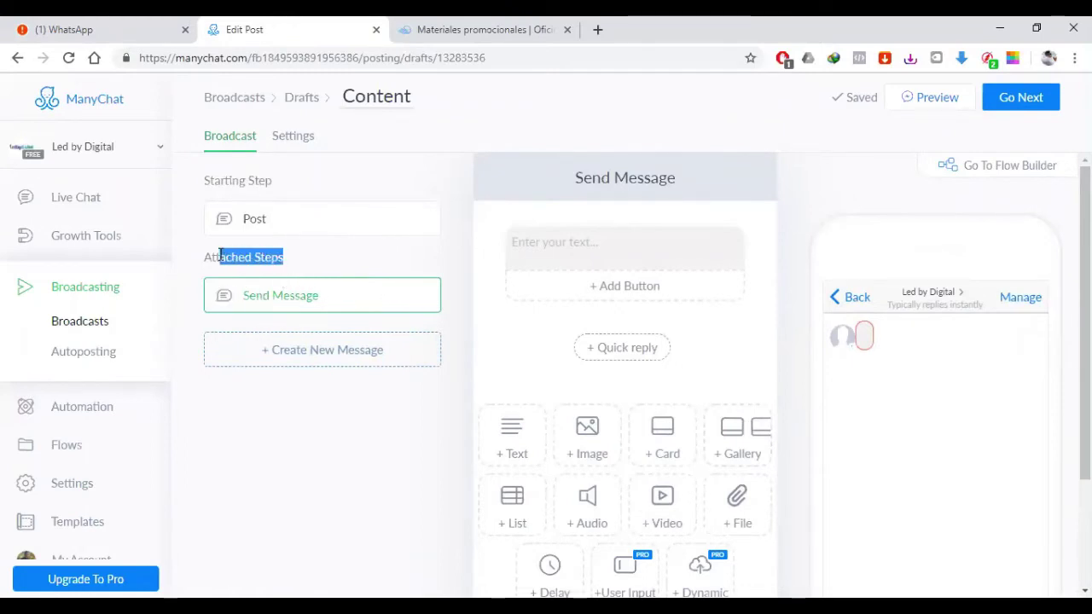
{"action": "left_click", "coordinate": [295, 260]}
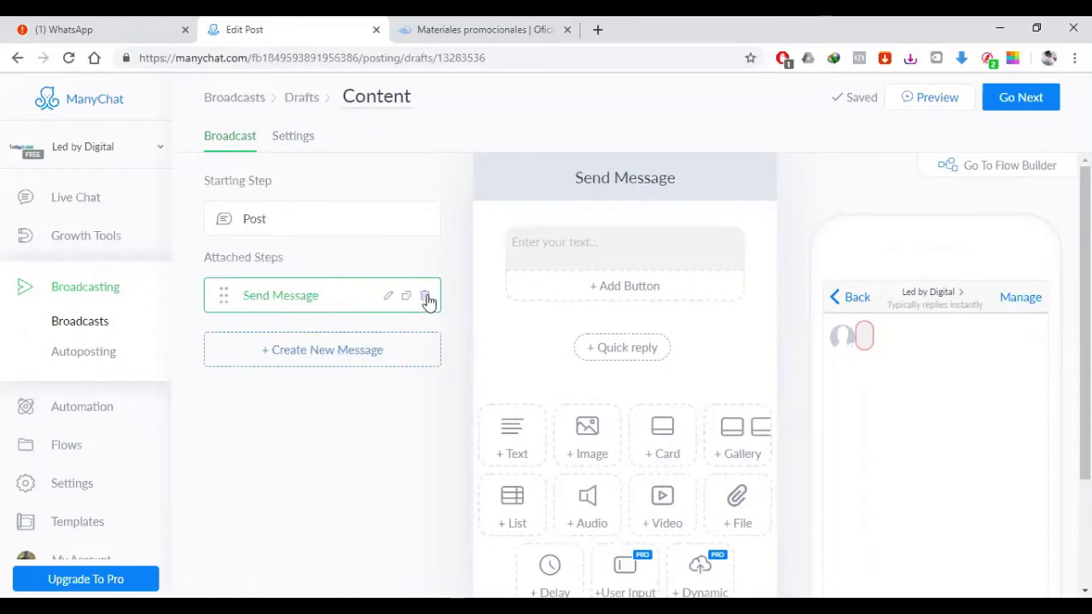
{"action": "left_click", "coordinate": [425, 296]}
{"action": "scroll", "coordinate": [607, 475], "scroll_direction": "down", "scroll_amount": 1}
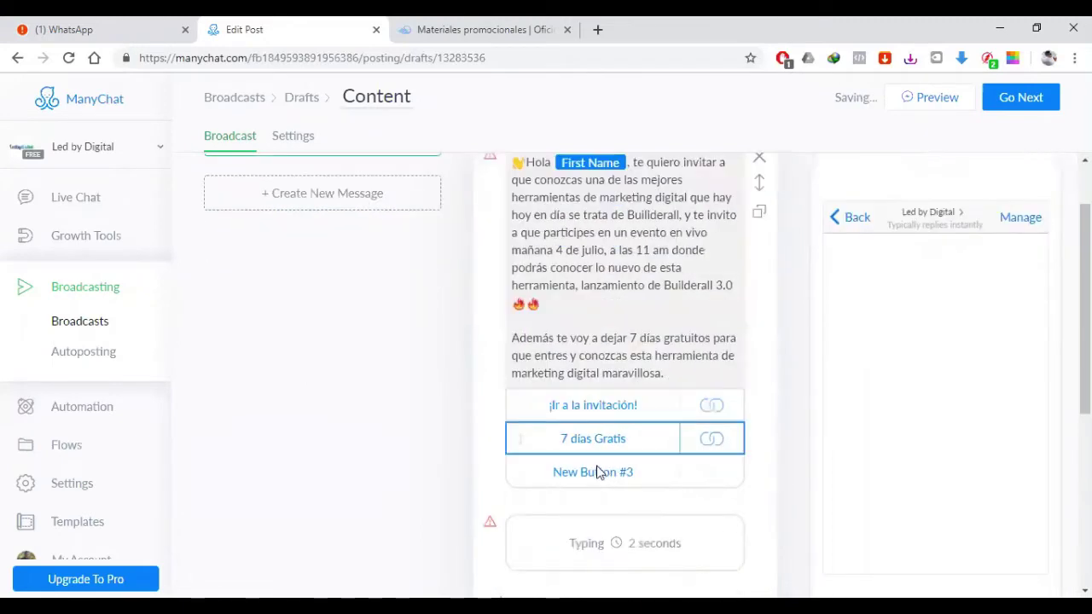
{"action": "left_click", "coordinate": [597, 471]}
{"action": "left_click", "coordinate": [802, 570]}
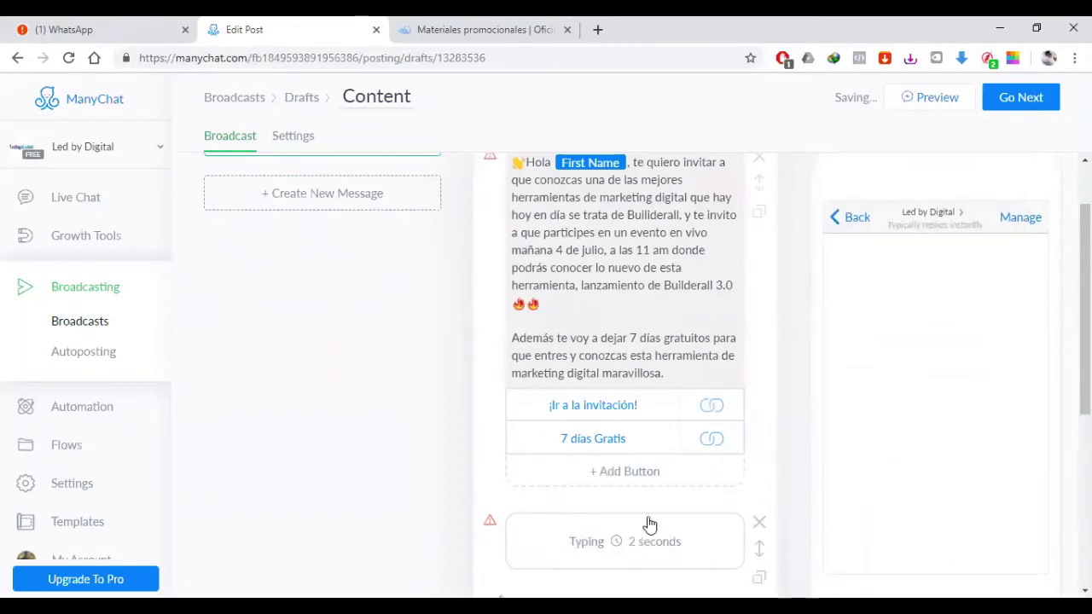
Step: Remove the typing delay block and the empty quick reply, leaving two buttons
{"action": "left_click", "coordinate": [758, 522]}
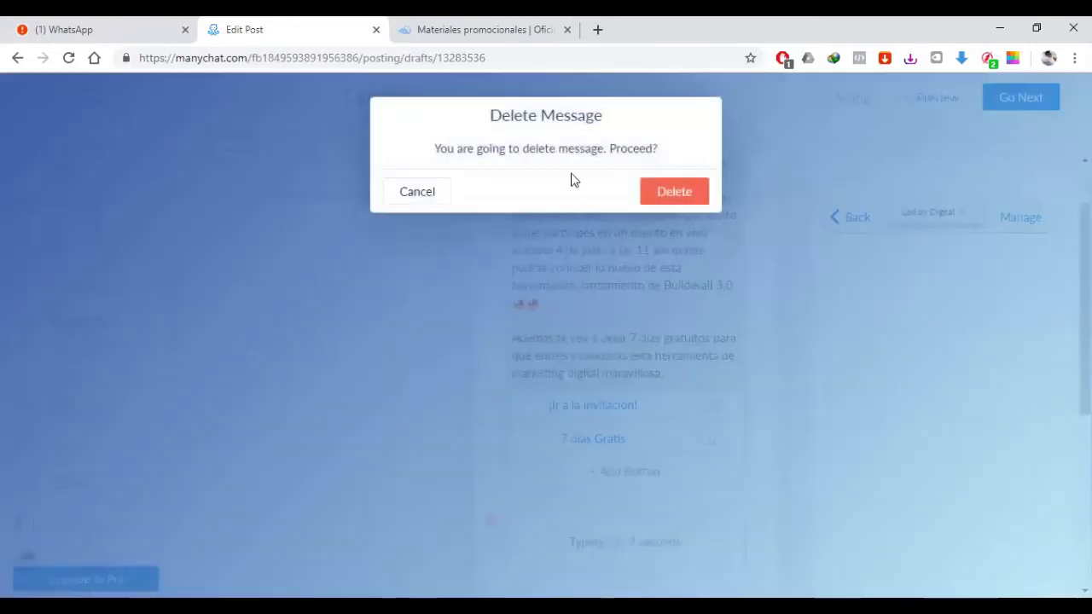
{"action": "left_click", "coordinate": [674, 193]}
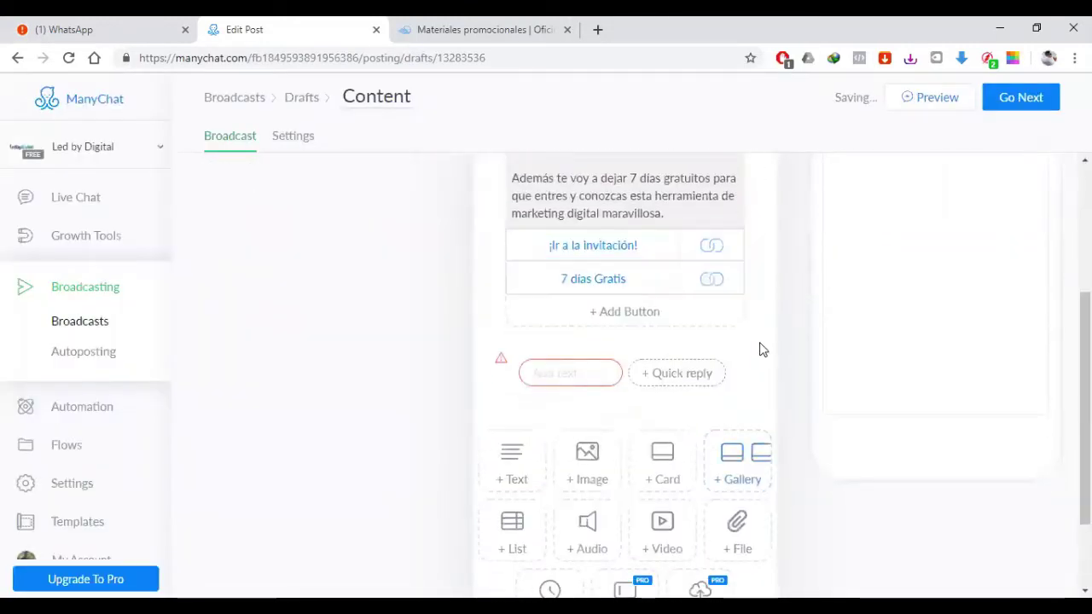
{"action": "left_click", "coordinate": [588, 370]}
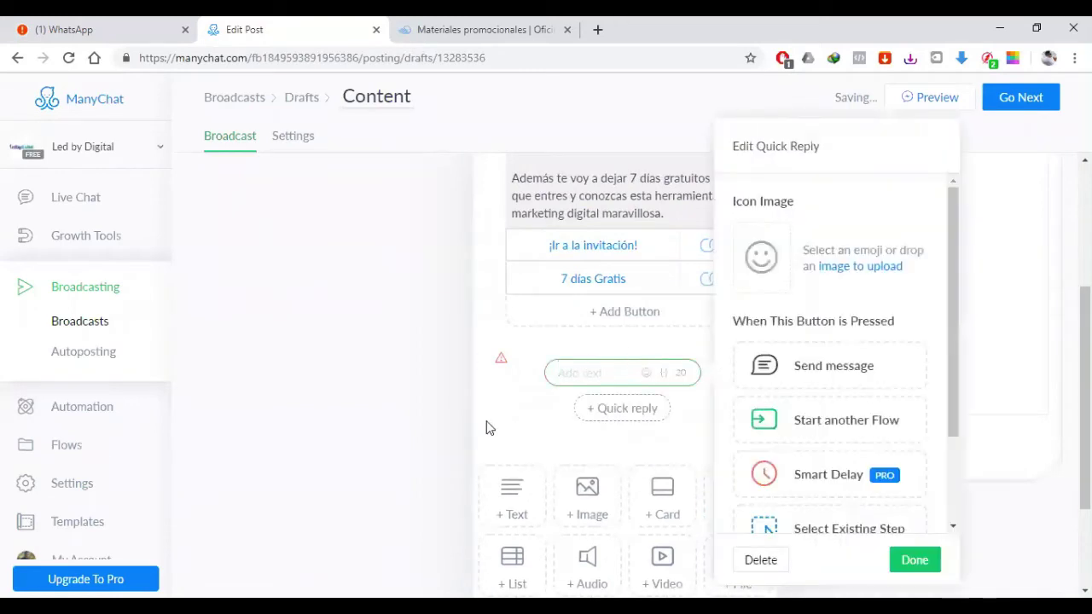
{"action": "left_click", "coordinate": [772, 563]}
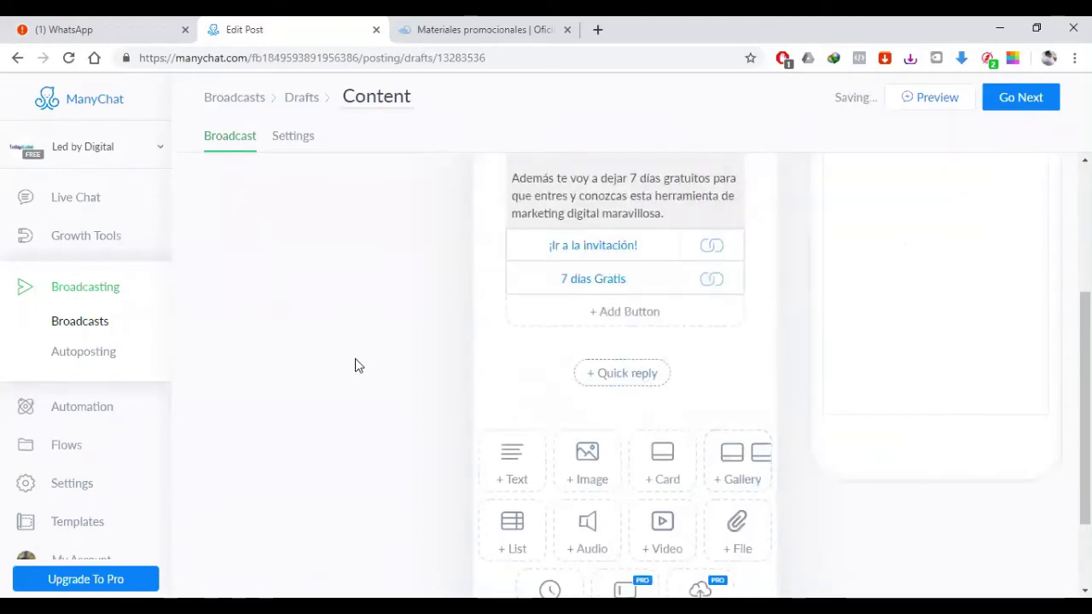
{"action": "scroll", "coordinate": [358, 369], "scroll_direction": "up", "scroll_amount": 2}
{"action": "scroll", "coordinate": [359, 368], "scroll_direction": "up", "scroll_amount": 1}
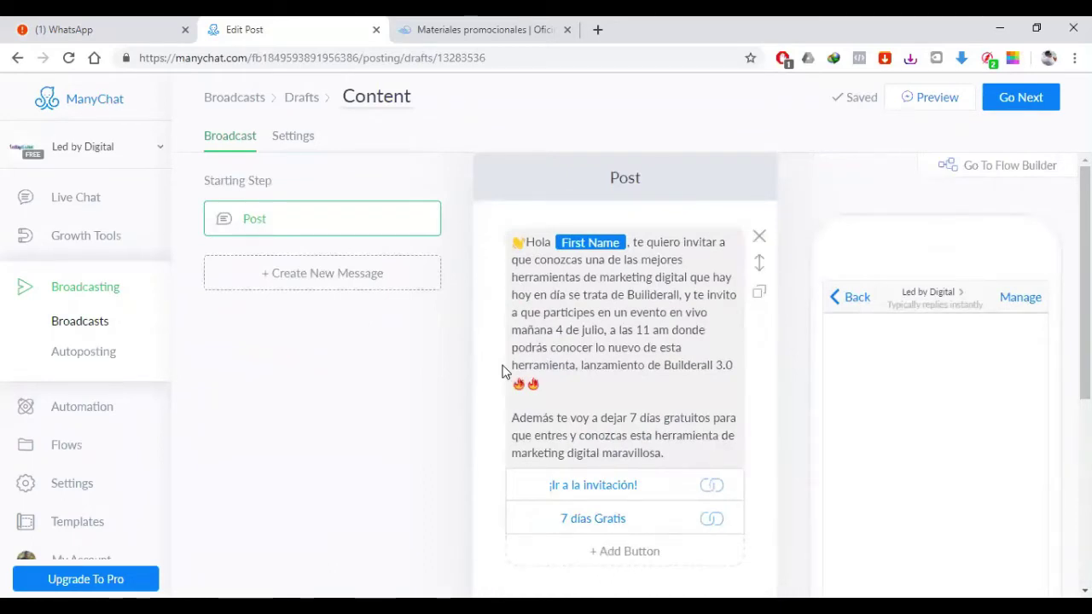
Step: Continue from the post to the broadcast Settings page
{"action": "left_click", "coordinate": [1019, 98]}
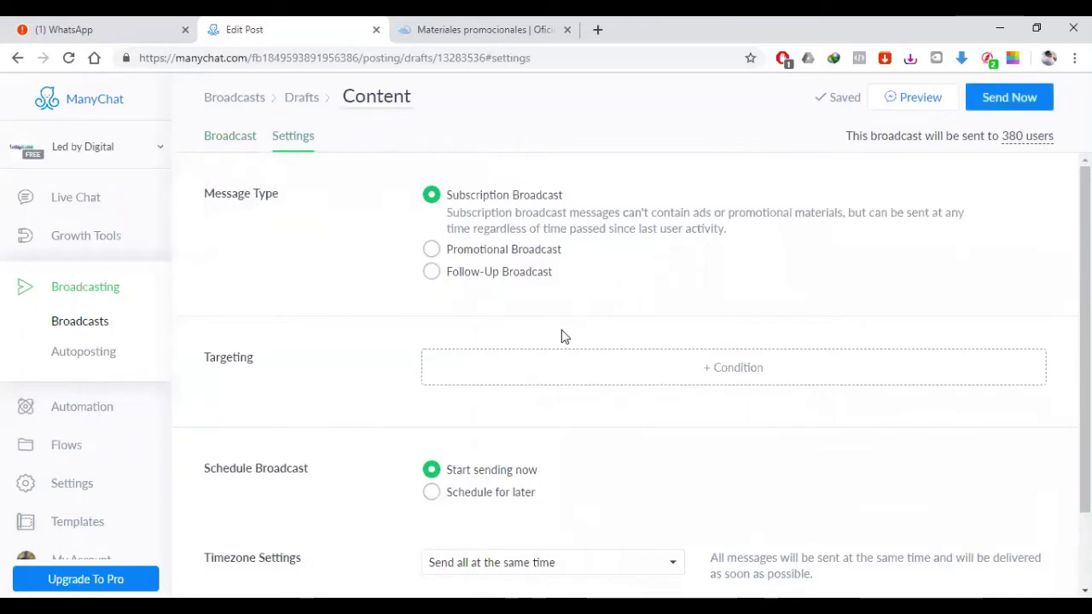
{"action": "scroll", "coordinate": [561, 335], "scroll_direction": "down", "scroll_amount": 1}
{"action": "scroll", "coordinate": [653, 300], "scroll_direction": "up", "scroll_amount": 1}
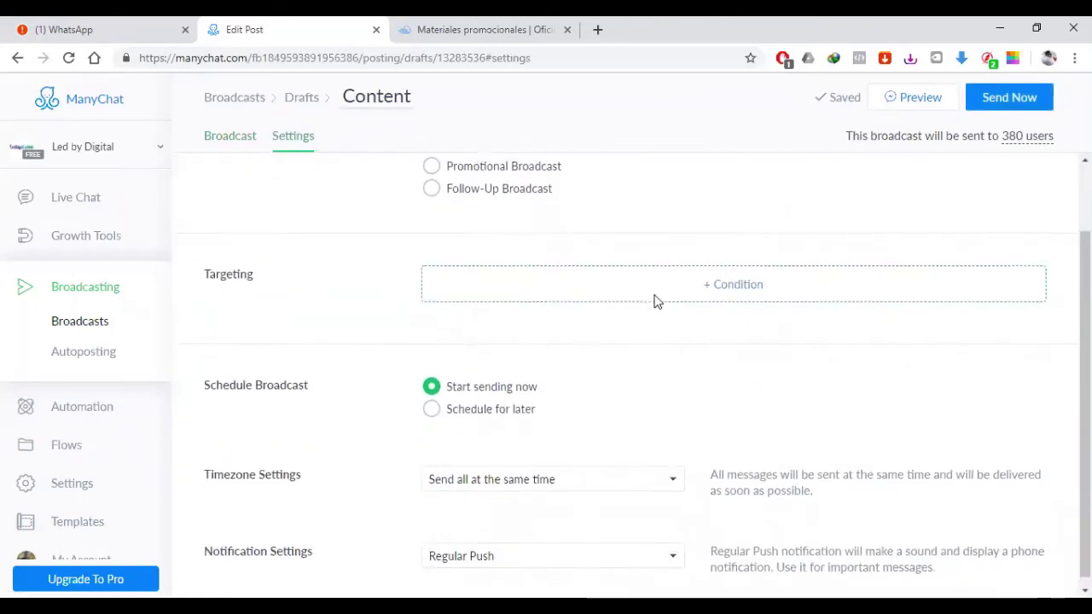
Step: Add a Tag is Marzo 3 audience condition, then remove it to keep all 380 users
{"action": "left_click", "coordinate": [710, 375]}
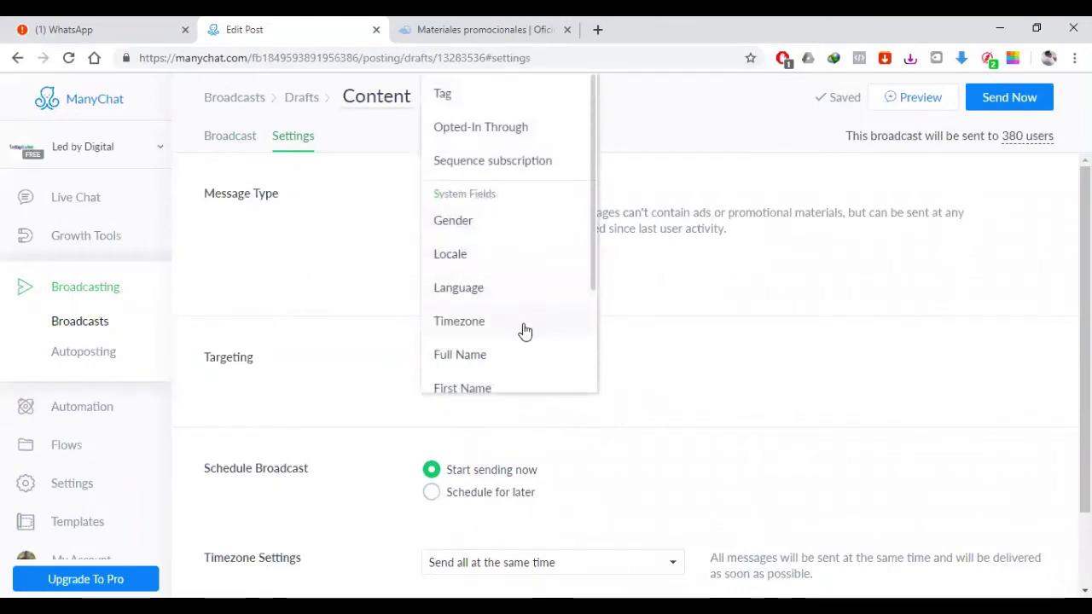
{"action": "scroll", "coordinate": [524, 331], "scroll_direction": "down", "scroll_amount": 1}
{"action": "scroll", "coordinate": [525, 331], "scroll_direction": "up", "scroll_amount": 1}
{"action": "scroll", "coordinate": [511, 350], "scroll_direction": "down", "scroll_amount": 2}
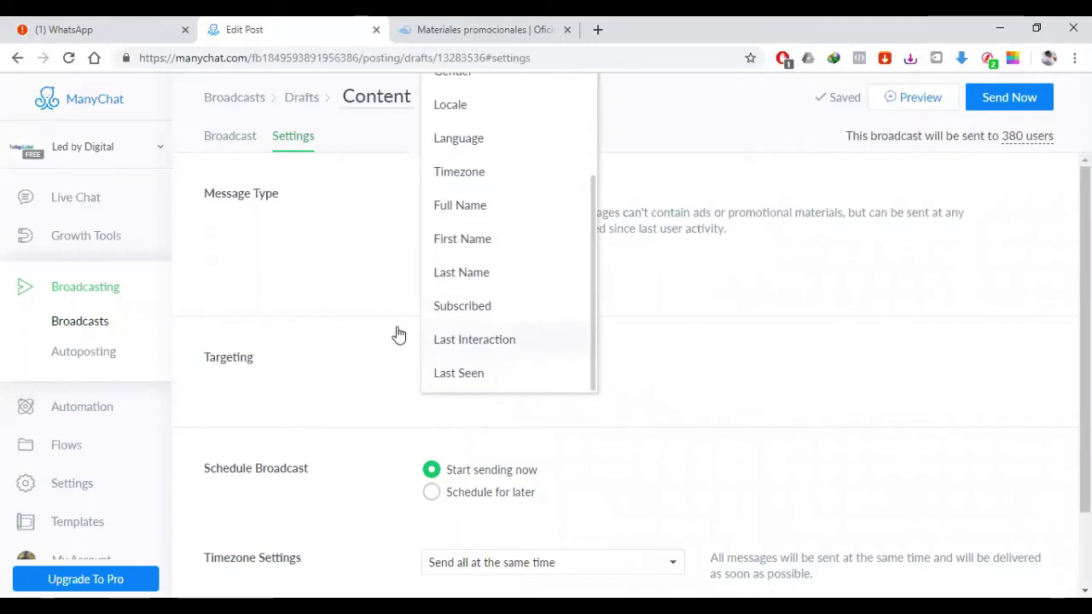
{"action": "scroll", "coordinate": [460, 307], "scroll_direction": "up", "scroll_amount": 2}
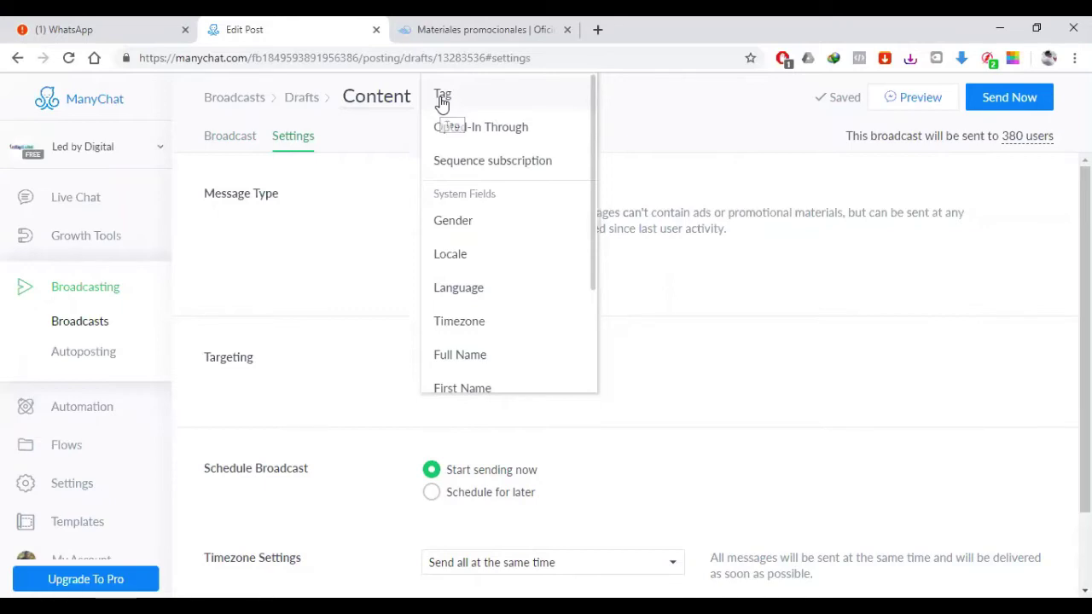
{"action": "left_click", "coordinate": [441, 101]}
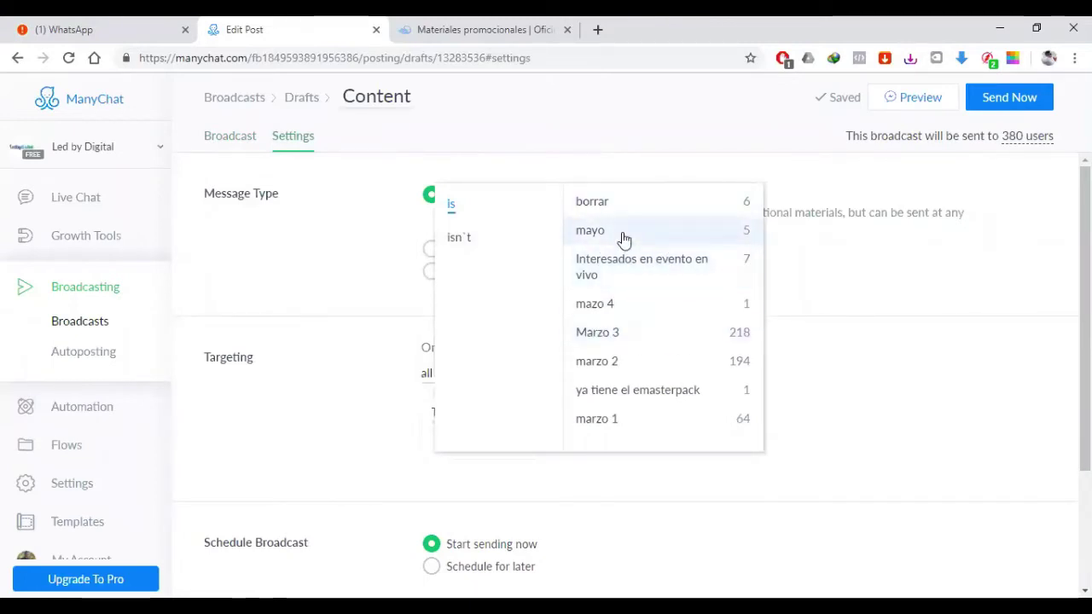
{"action": "left_click", "coordinate": [620, 339]}
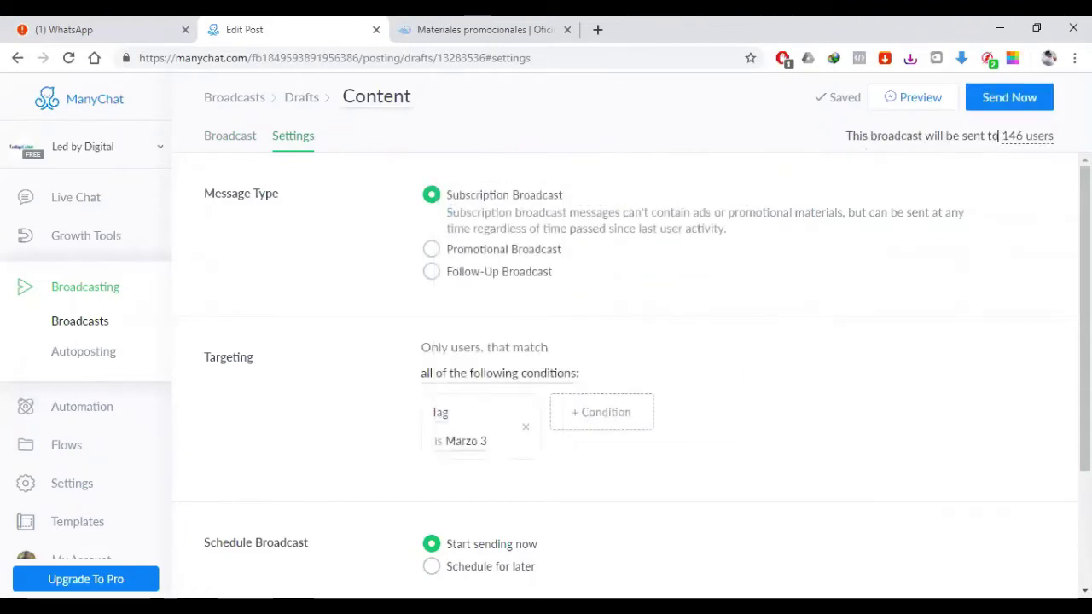
{"action": "scroll", "coordinate": [402, 329], "scroll_direction": "down", "scroll_amount": 1}
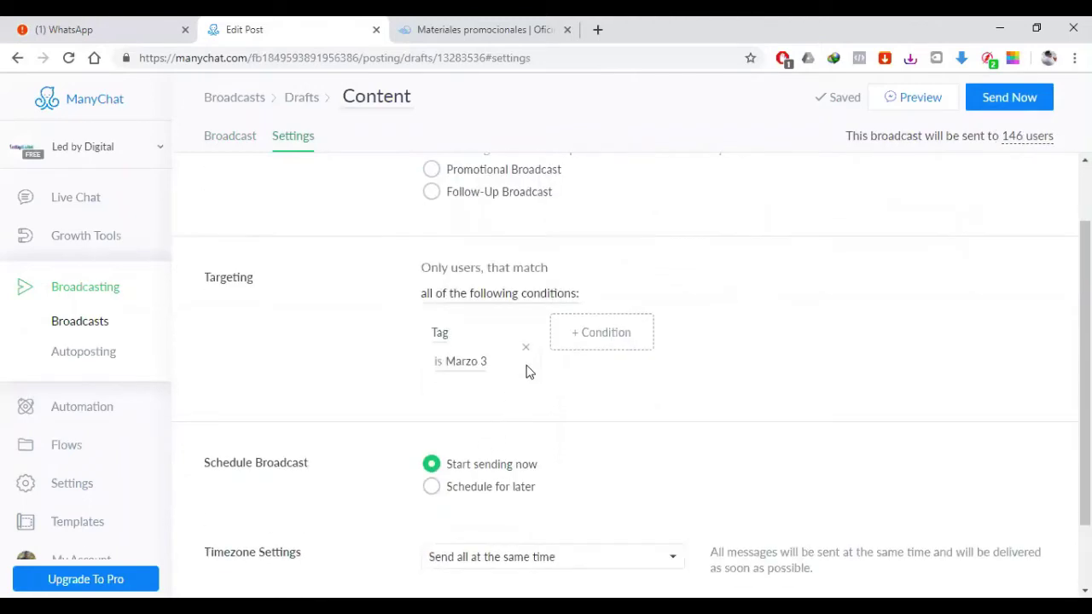
{"action": "left_click", "coordinate": [527, 349]}
{"action": "scroll", "coordinate": [299, 353], "scroll_direction": "up", "scroll_amount": 1}
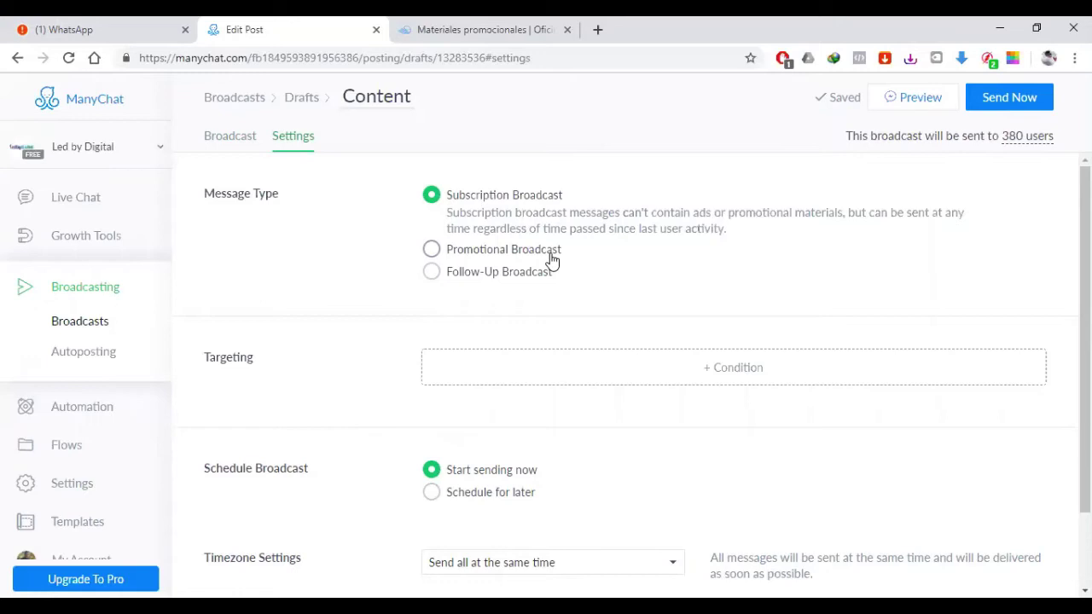
{"action": "left_click", "coordinate": [430, 250]}
{"action": "left_click", "coordinate": [430, 271]}
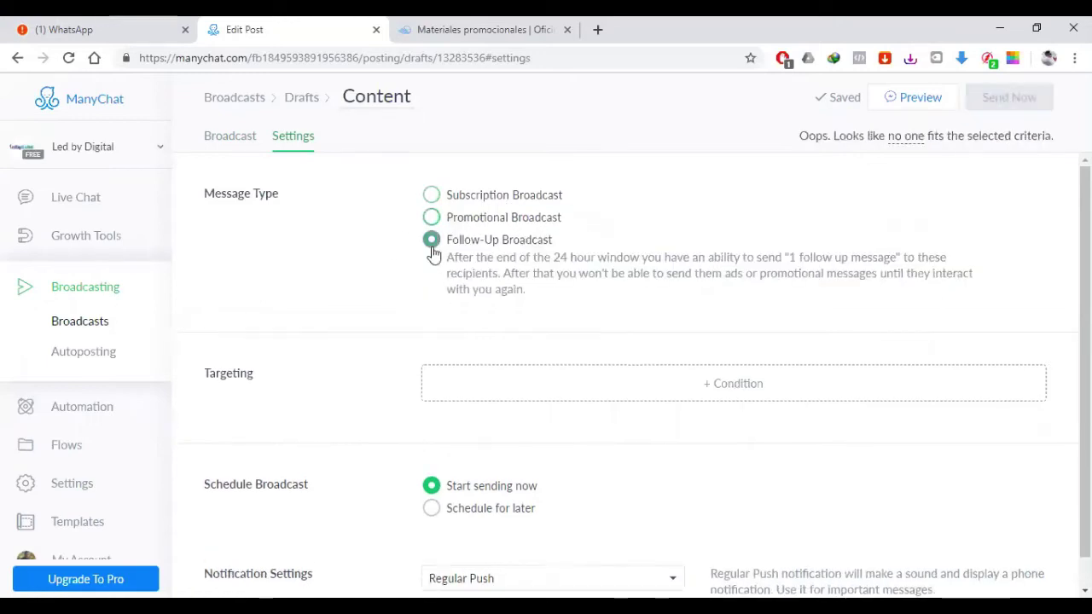
{"action": "left_click", "coordinate": [431, 218]}
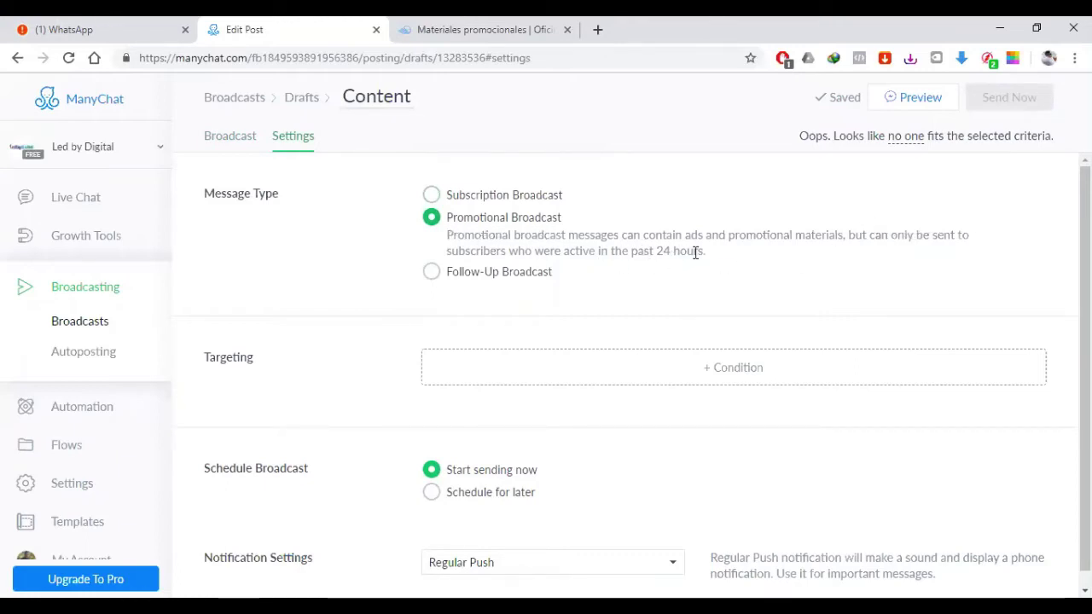
{"action": "left_click_drag", "start_coordinate": [659, 253], "coordinate": [708, 259]}
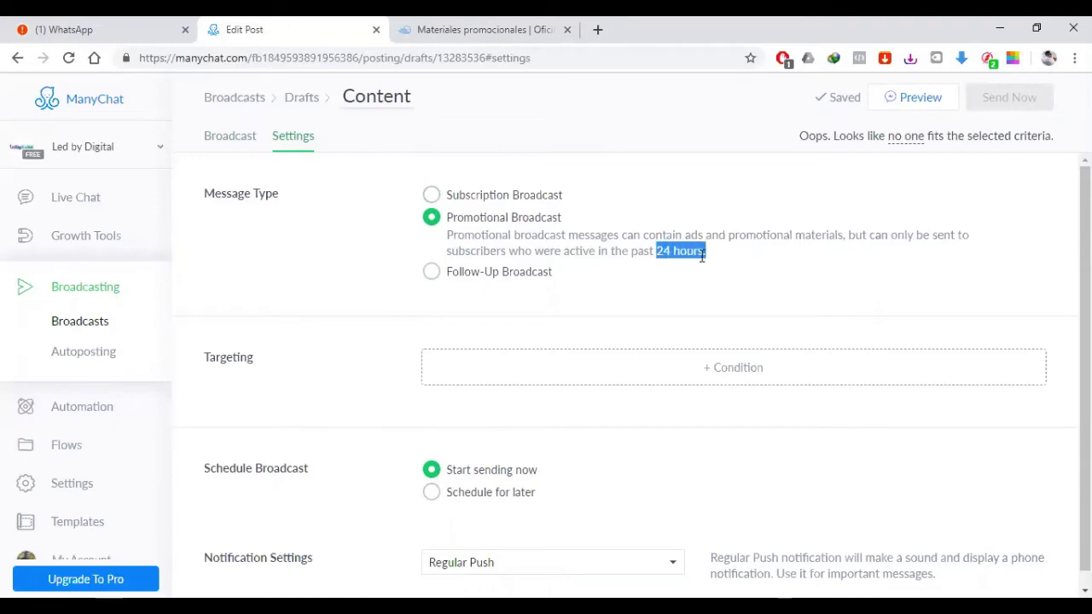
{"action": "left_click", "coordinate": [693, 256]}
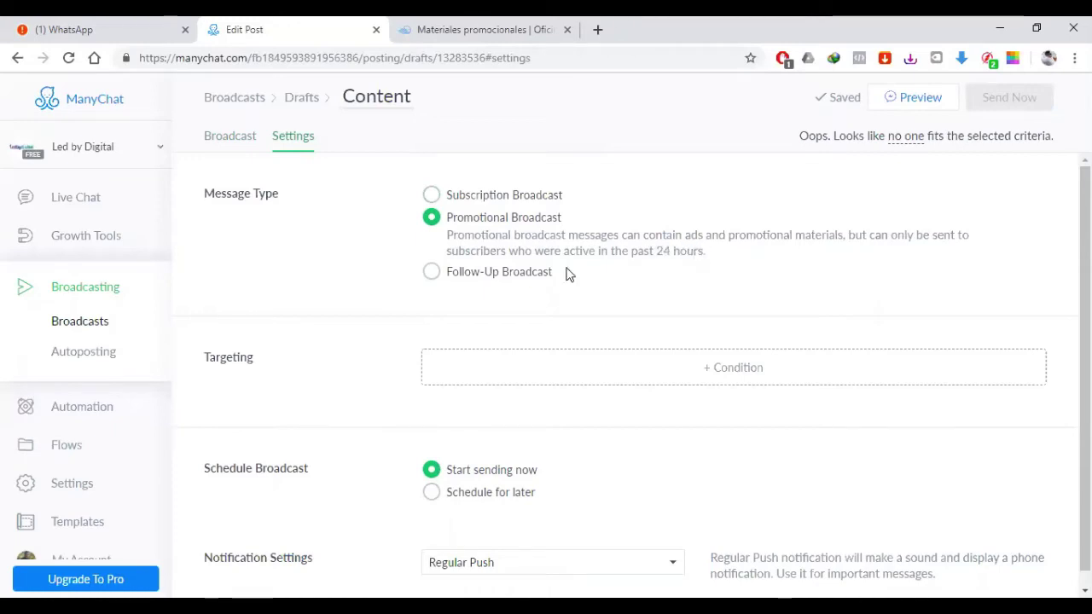
{"action": "left_click", "coordinate": [431, 273]}
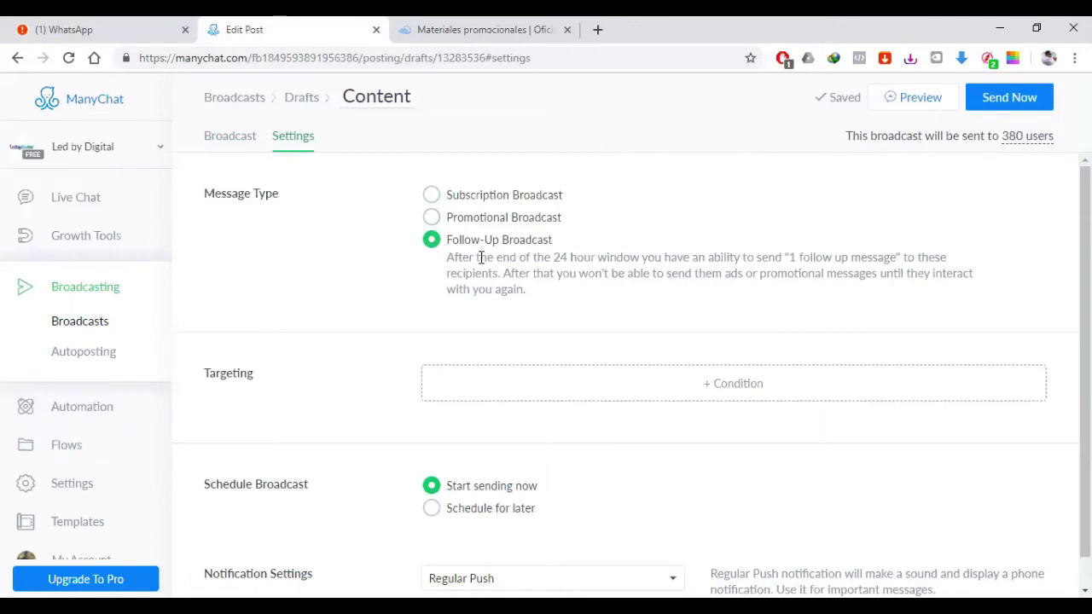
{"action": "left_click", "coordinate": [432, 217]}
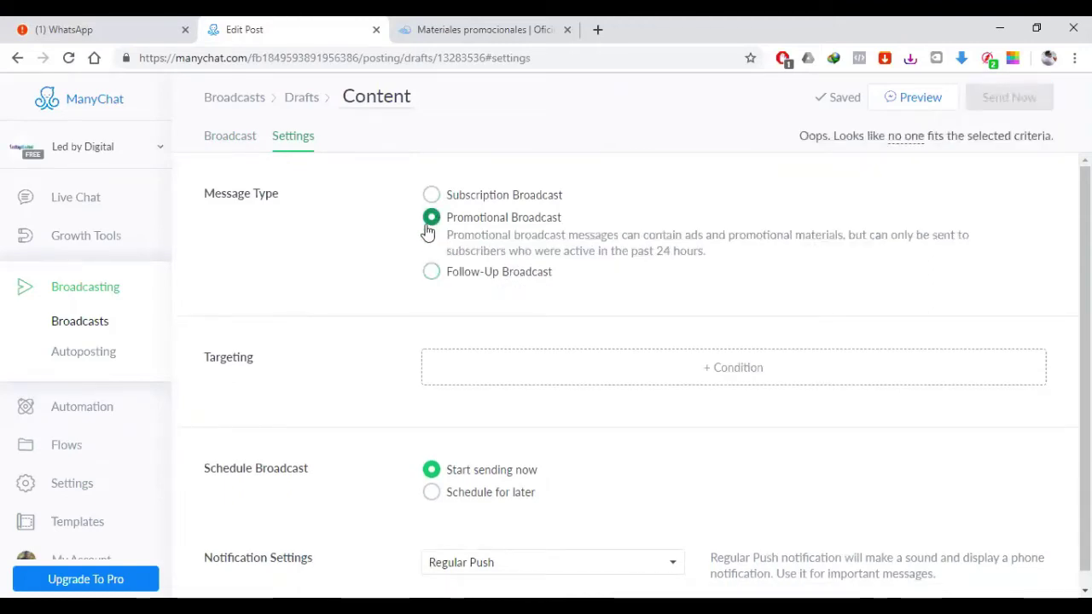
{"action": "left_click", "coordinate": [432, 197]}
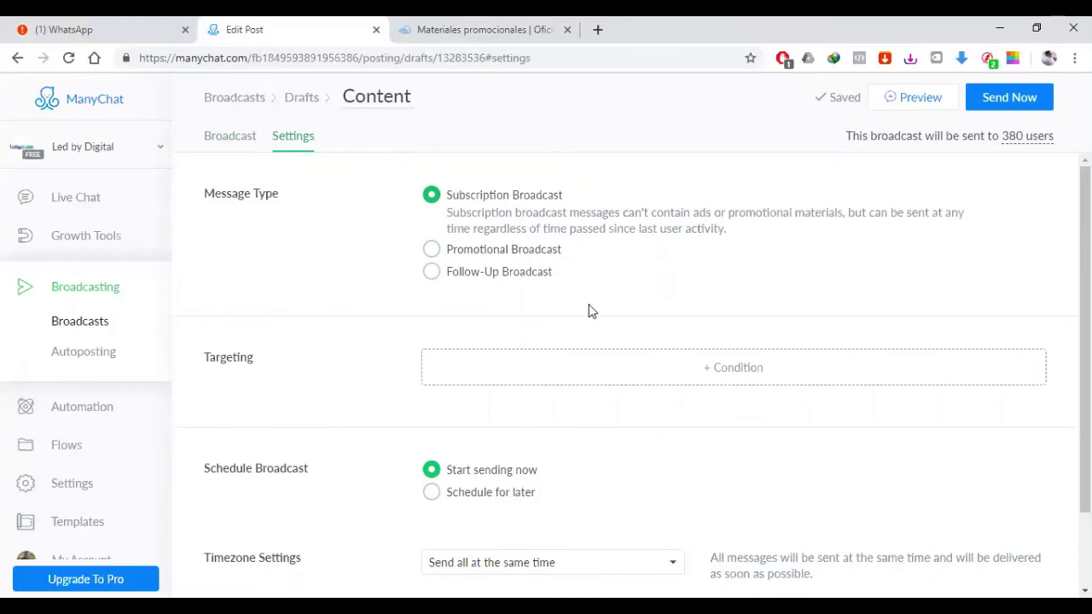
Step: Choose Schedule for later and pick July 3, 2019 as the send date
{"action": "scroll", "coordinate": [598, 315], "scroll_direction": "down", "scroll_amount": 2}
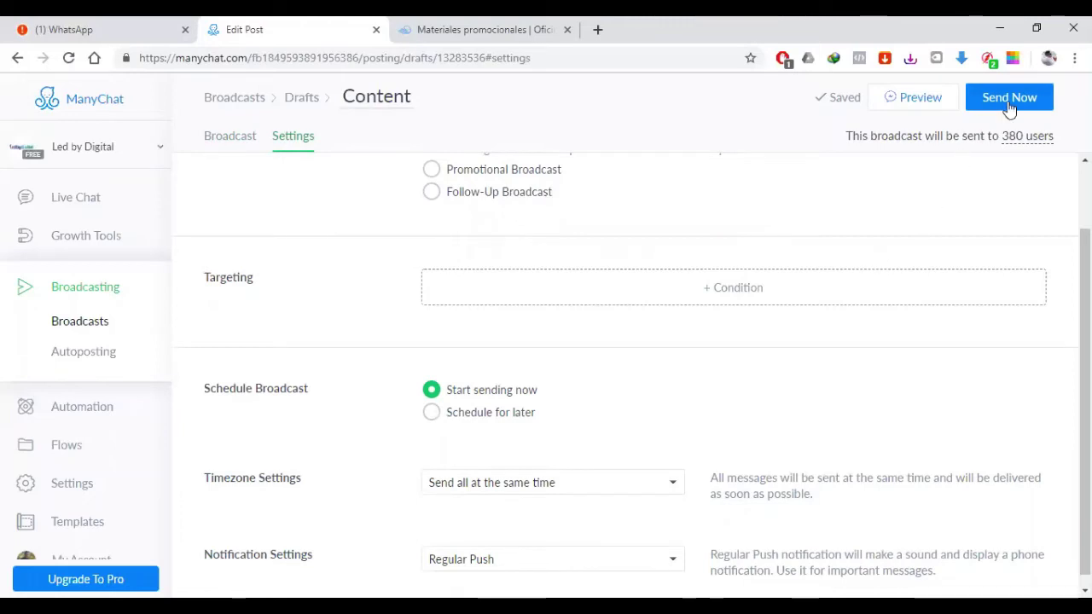
{"action": "left_click", "coordinate": [431, 413]}
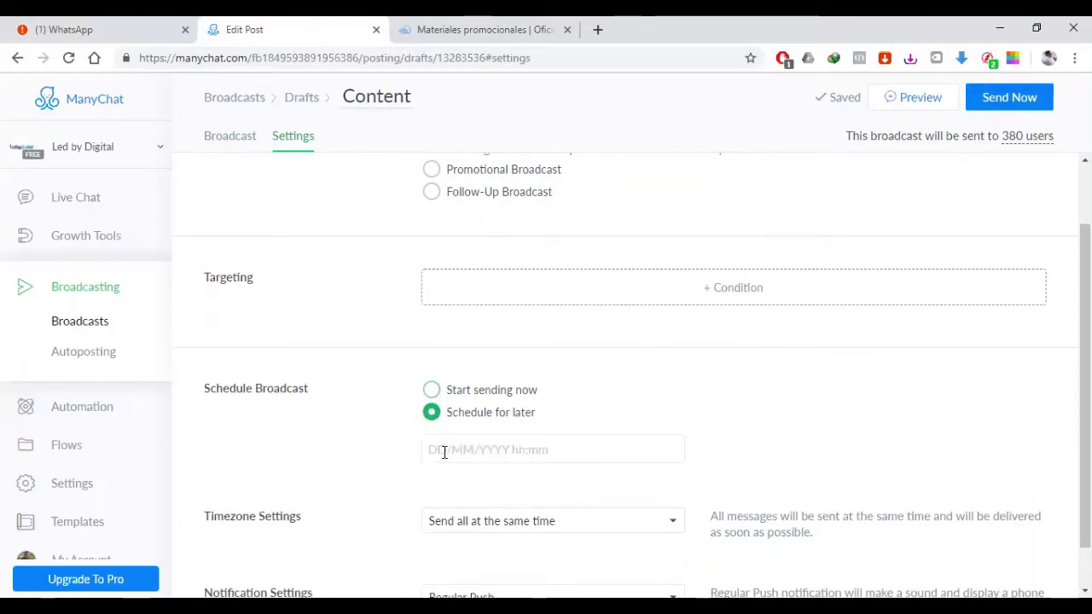
{"action": "left_click", "coordinate": [442, 450]}
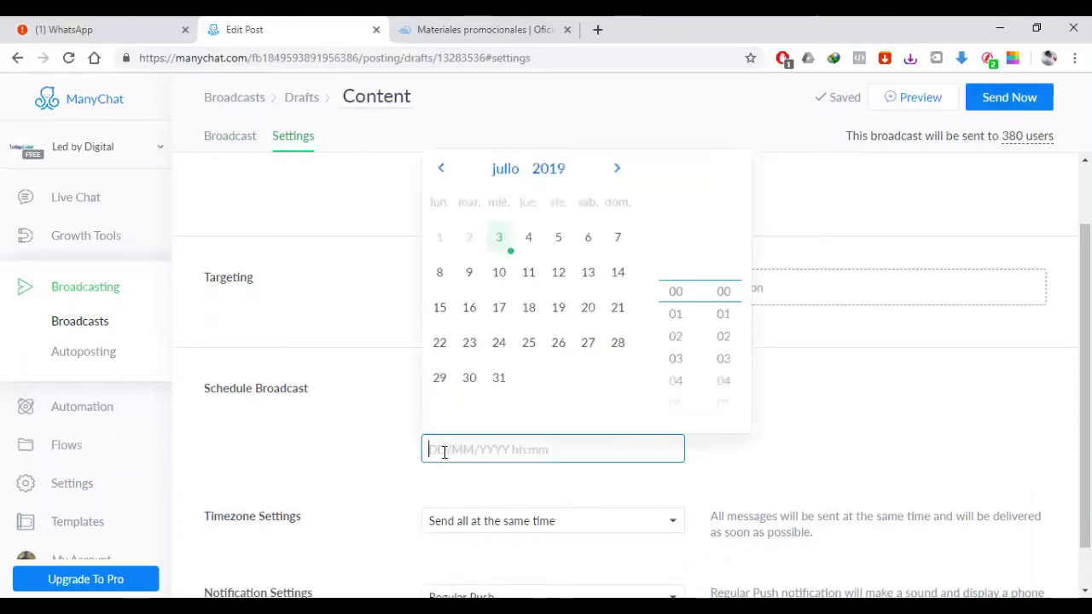
{"action": "left_click", "coordinate": [502, 245]}
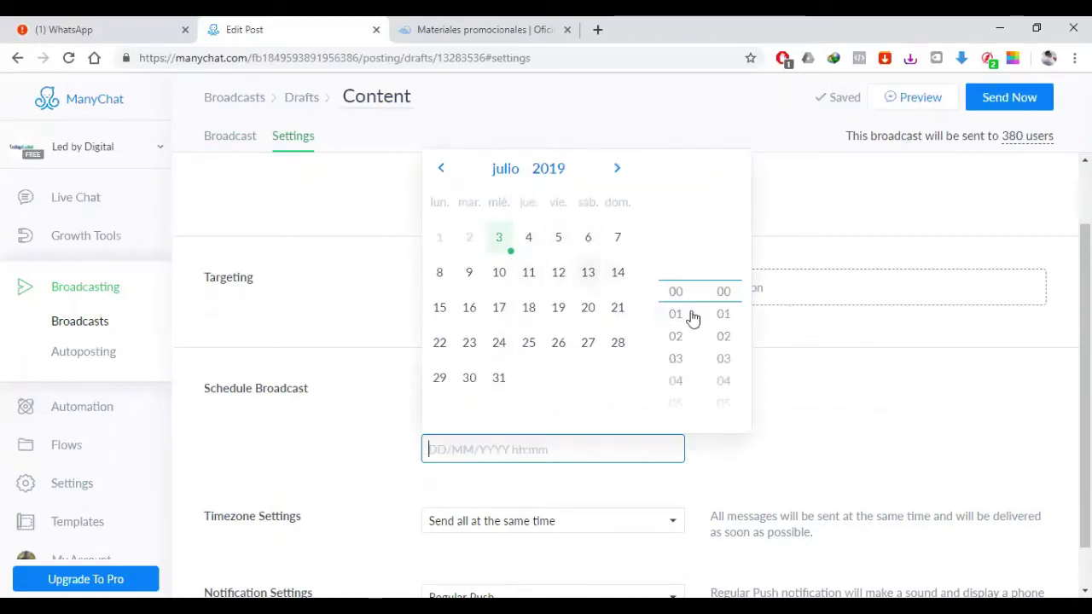
Step: Set the send time to 21:00 and close the date picker
{"action": "scroll", "coordinate": [675, 353], "scroll_direction": "down", "scroll_amount": 5}
{"action": "left_click", "coordinate": [674, 353]}
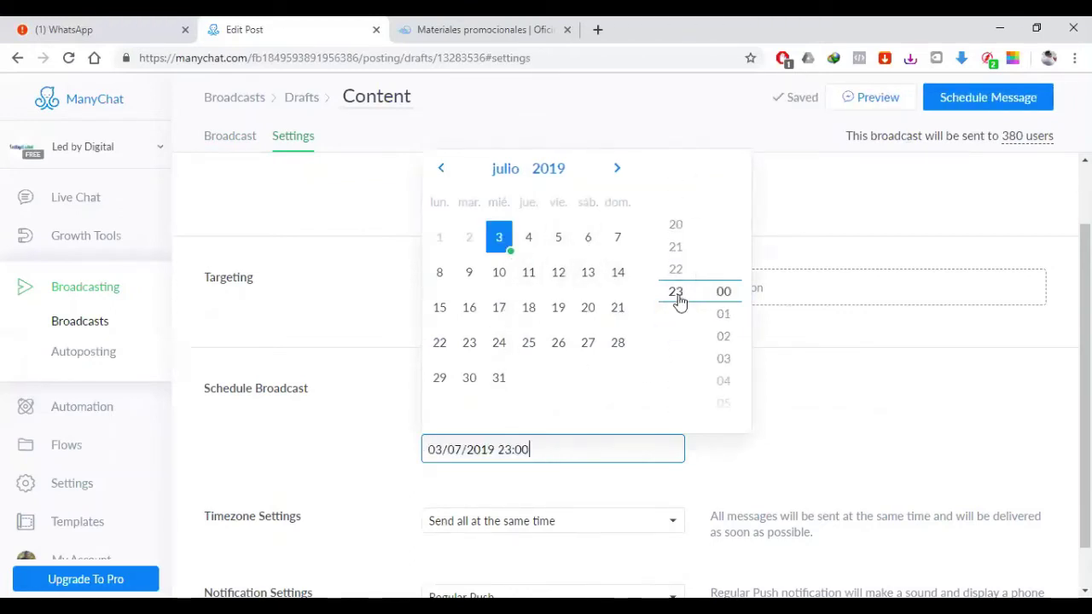
{"action": "scroll", "coordinate": [680, 307], "scroll_direction": "up", "scroll_amount": 1}
{"action": "left_click", "coordinate": [678, 315]}
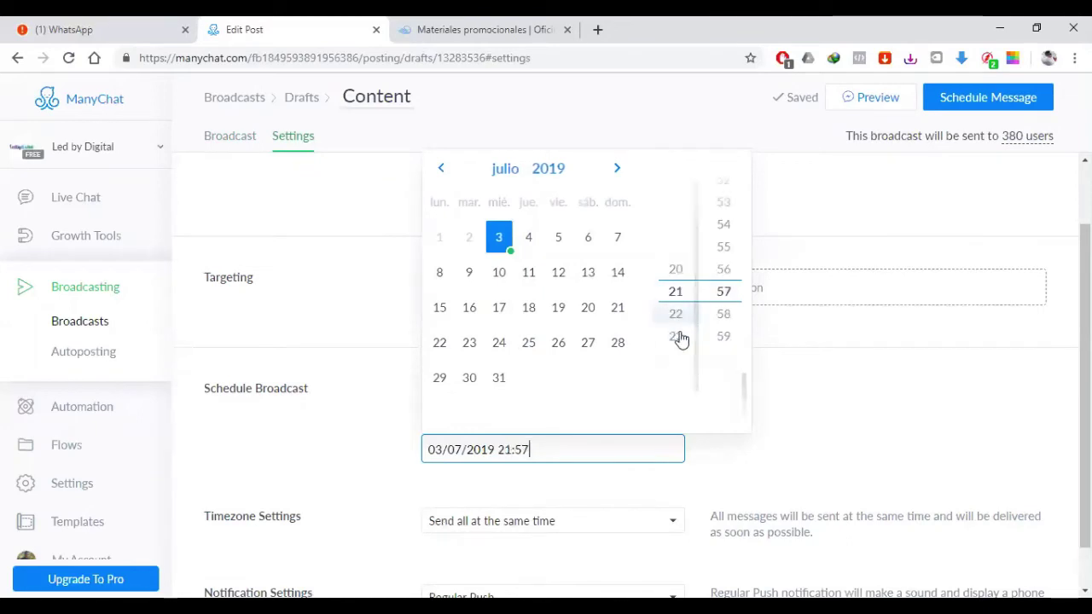
{"action": "scroll", "coordinate": [713, 329], "scroll_direction": "up", "scroll_amount": 12}
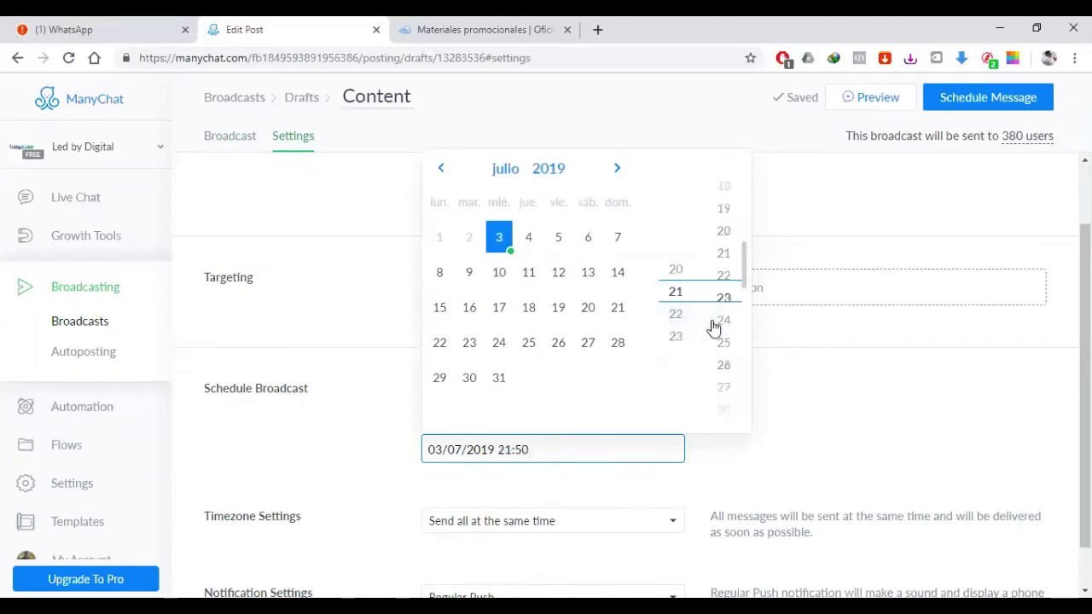
{"action": "scroll", "coordinate": [714, 329], "scroll_direction": "up", "scroll_amount": 11}
{"action": "scroll", "coordinate": [717, 316], "scroll_direction": "down", "scroll_amount": 3}
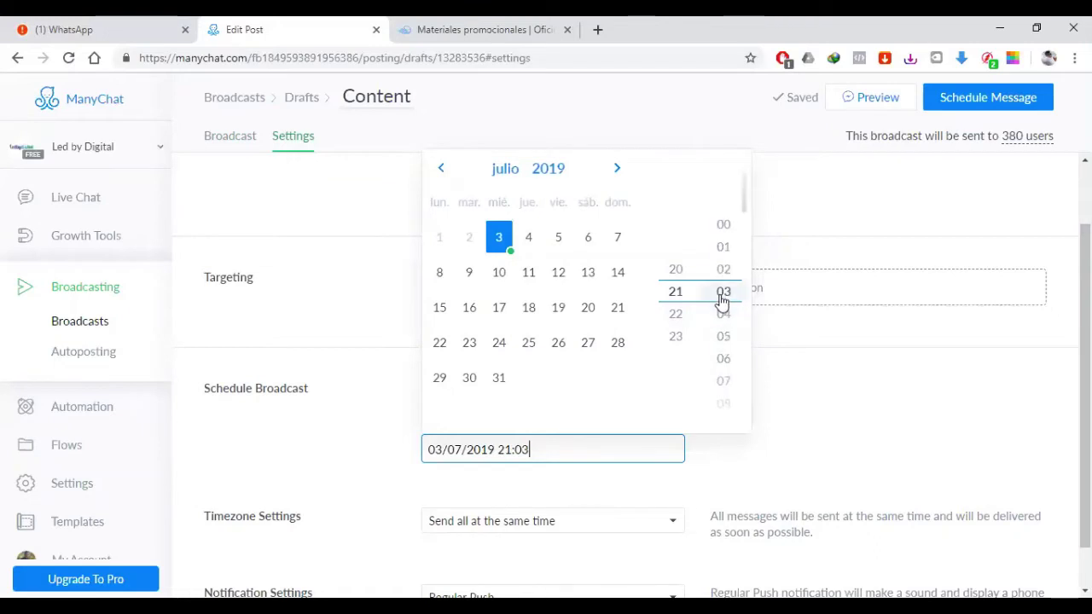
{"action": "scroll", "coordinate": [721, 266], "scroll_direction": "up", "scroll_amount": 3}
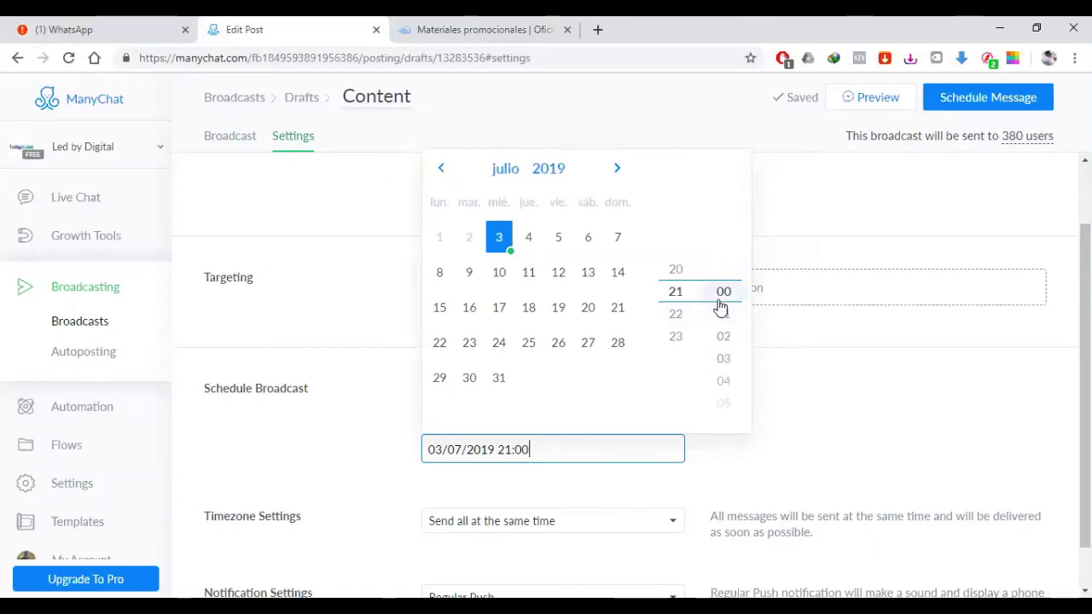
{"action": "left_click", "coordinate": [832, 376]}
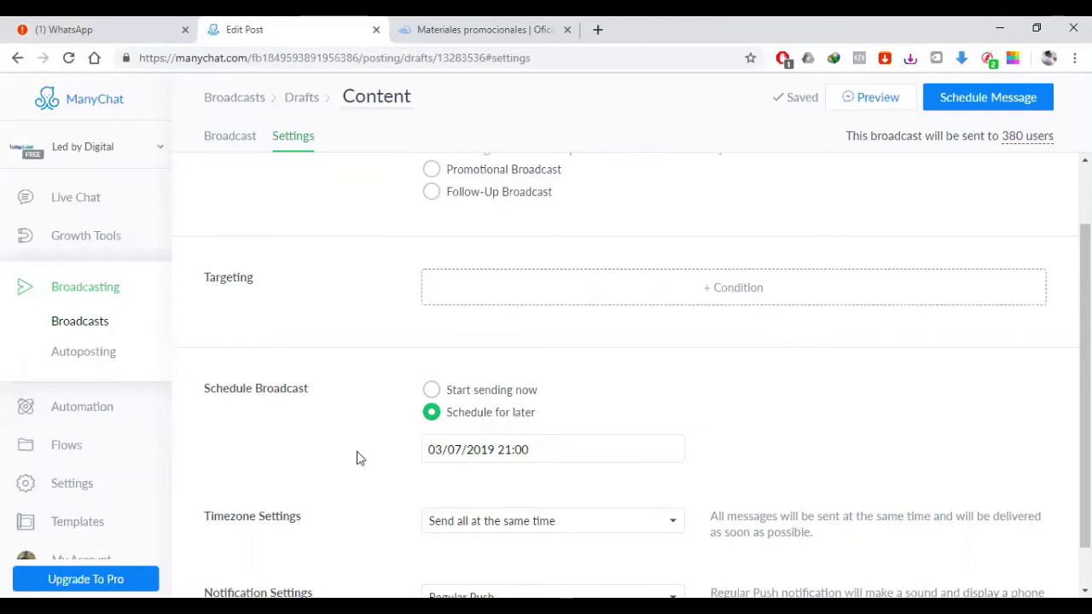
{"action": "scroll", "coordinate": [356, 458], "scroll_direction": "down", "scroll_amount": 1}
{"action": "left_click", "coordinate": [586, 486]}
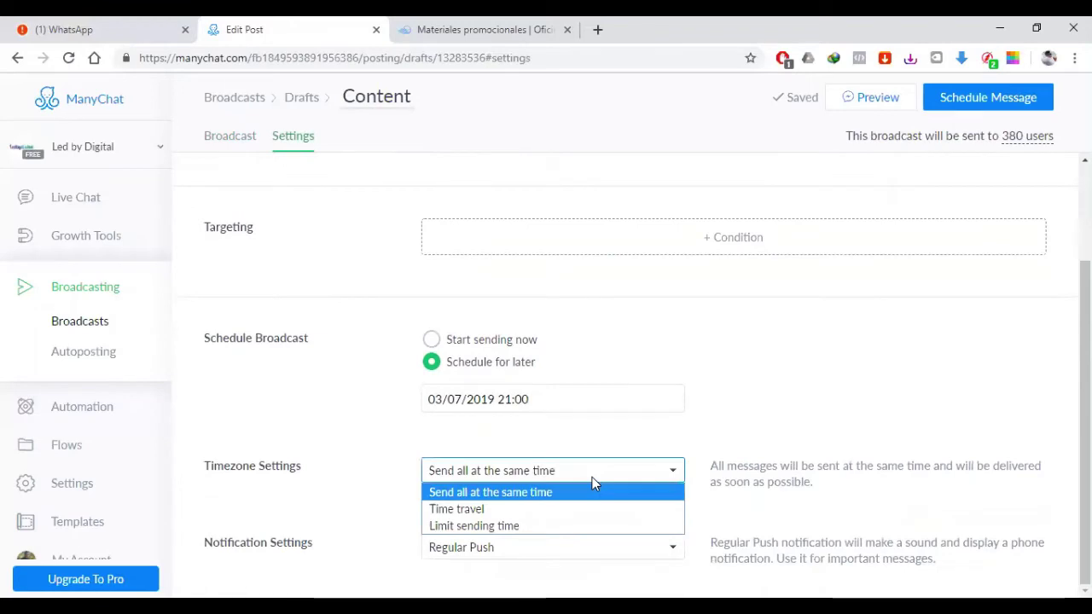
{"action": "left_click", "coordinate": [770, 433]}
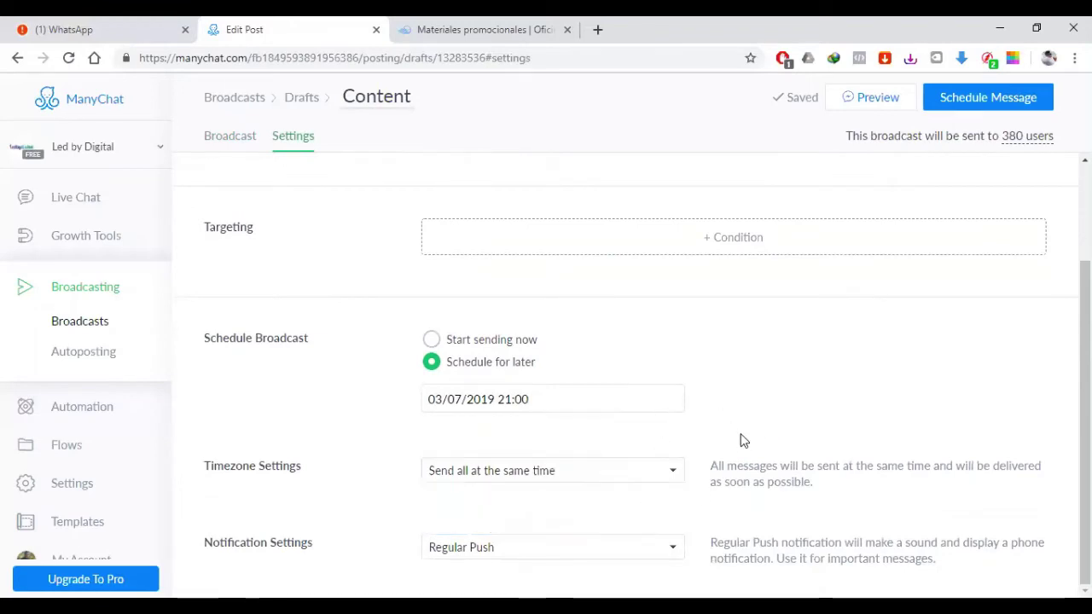
{"action": "left_click", "coordinate": [674, 473]}
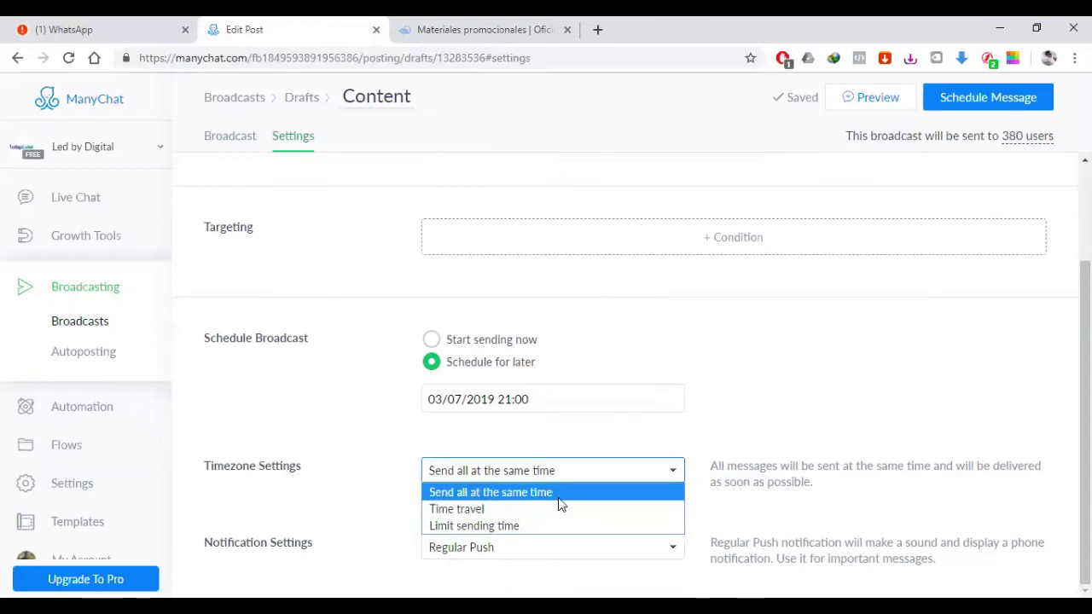
{"action": "left_click", "coordinate": [757, 424]}
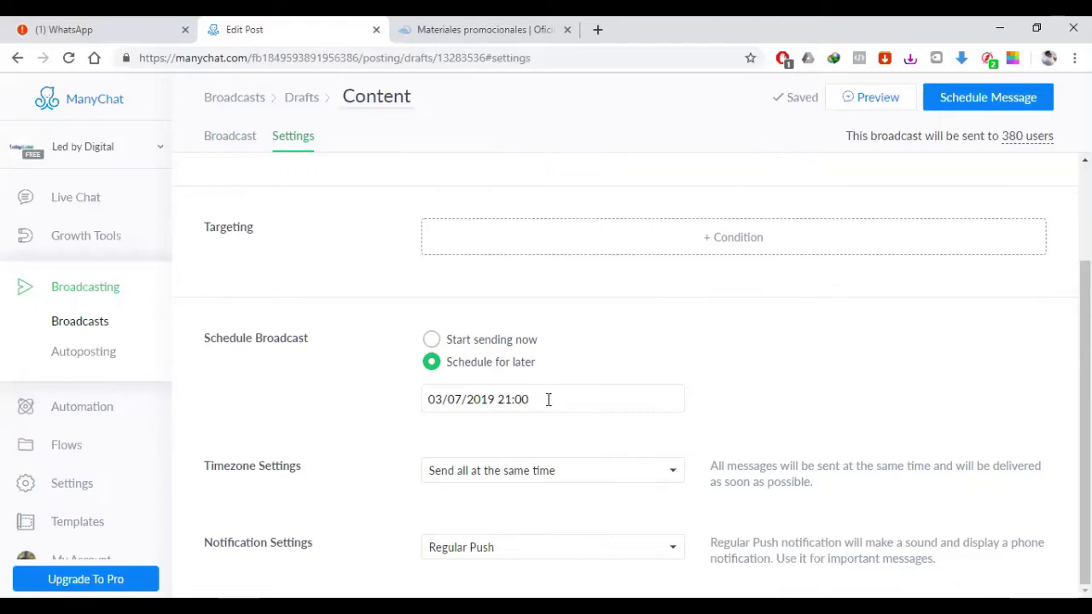
{"action": "left_click", "coordinate": [661, 553]}
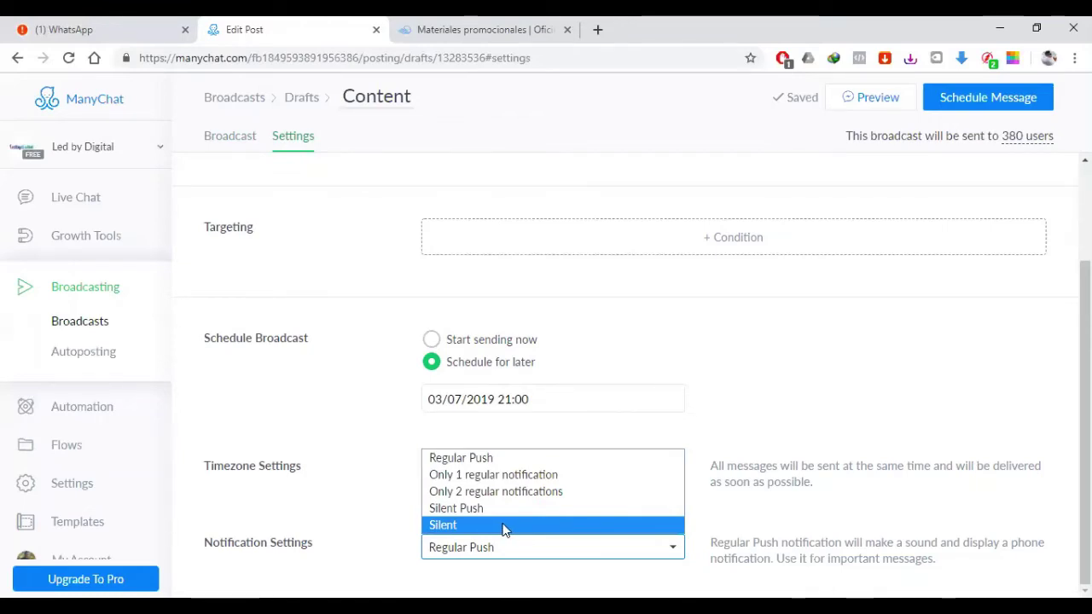
{"action": "left_click", "coordinate": [503, 465]}
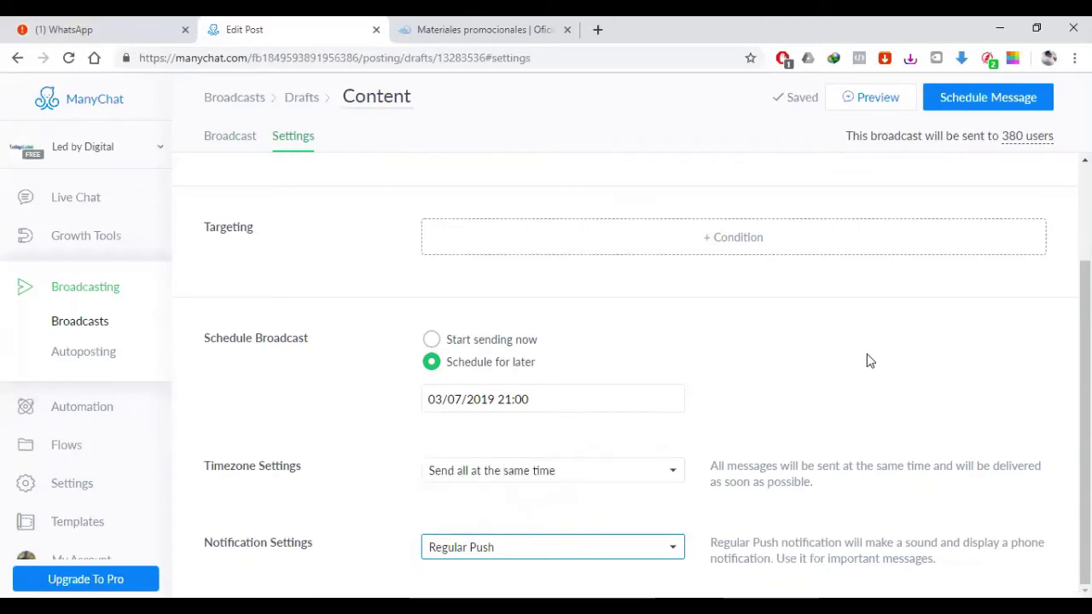
{"action": "scroll", "coordinate": [869, 363], "scroll_direction": "up", "scroll_amount": 3}
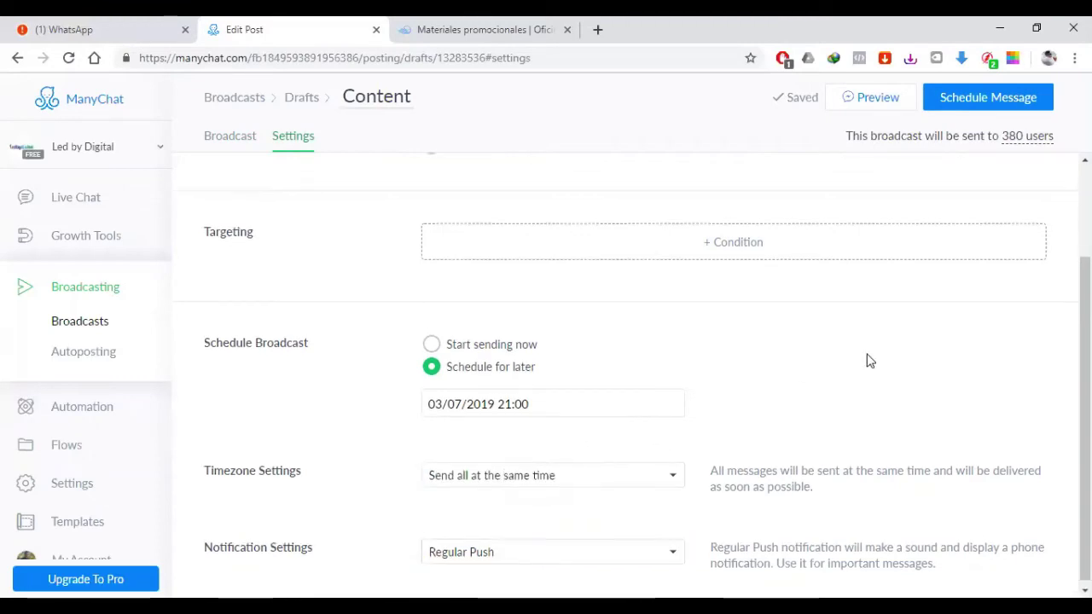
Step: Schedule the invitation and confirm it's listed under Scheduled for 03 Jul 2019 21:00
{"action": "left_click", "coordinate": [969, 106]}
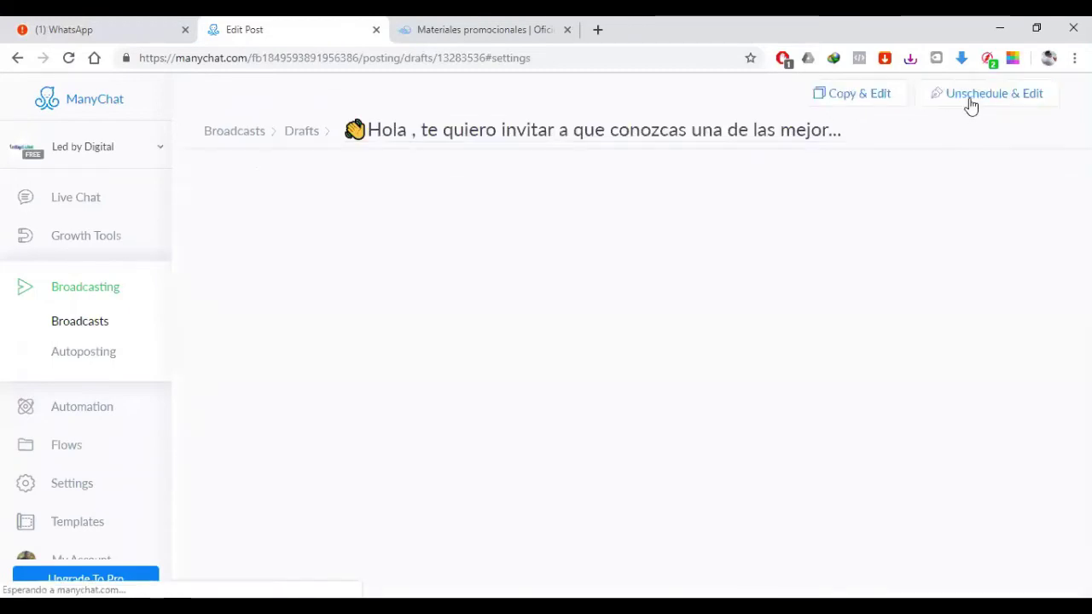
{"action": "left_click", "coordinate": [611, 370]}
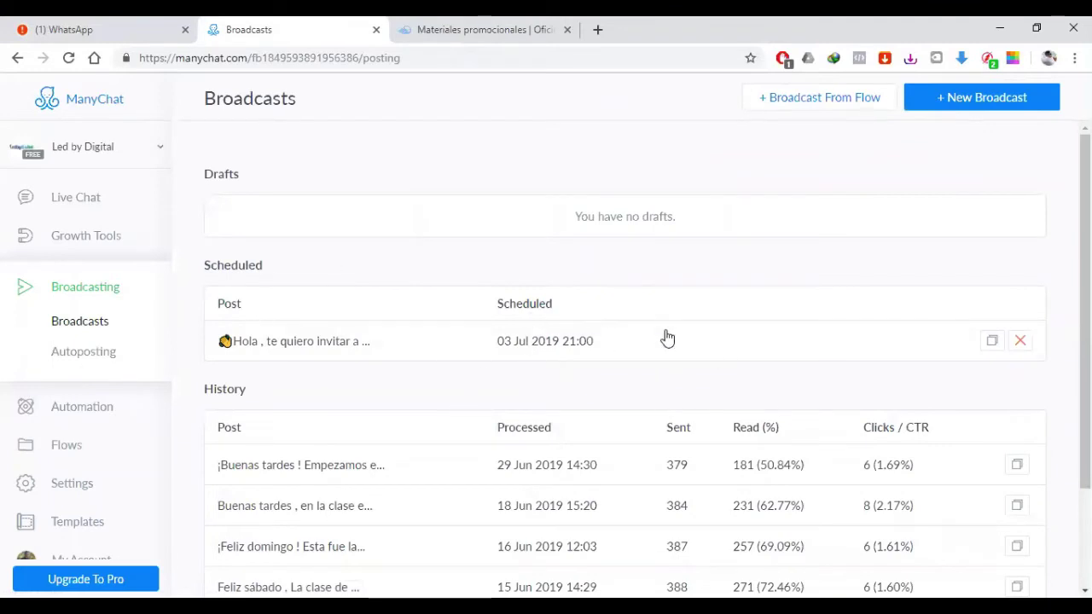
{"action": "double_click", "coordinate": [511, 300]}
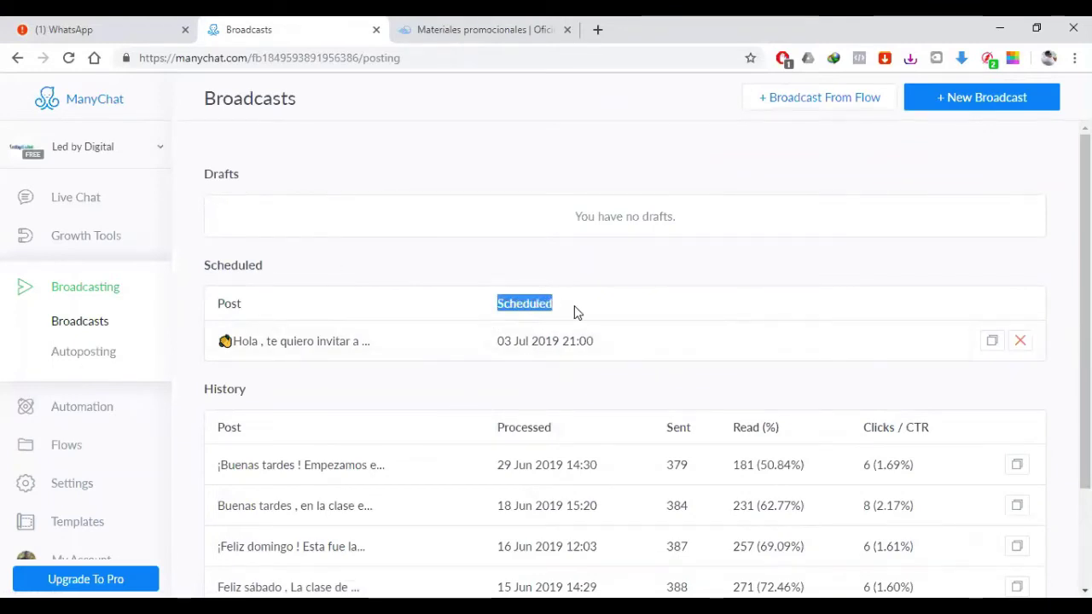
Step: Open the 29 Jun 2019 broadcast's report from History
{"action": "left_click", "coordinate": [571, 308]}
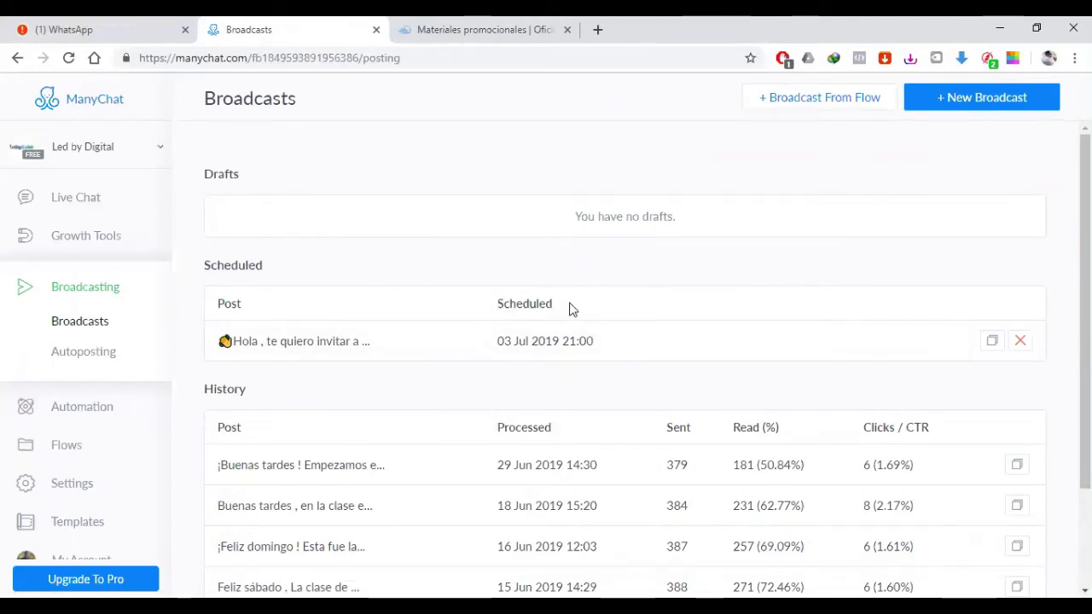
{"action": "scroll", "coordinate": [589, 311], "scroll_direction": "down", "scroll_amount": 1}
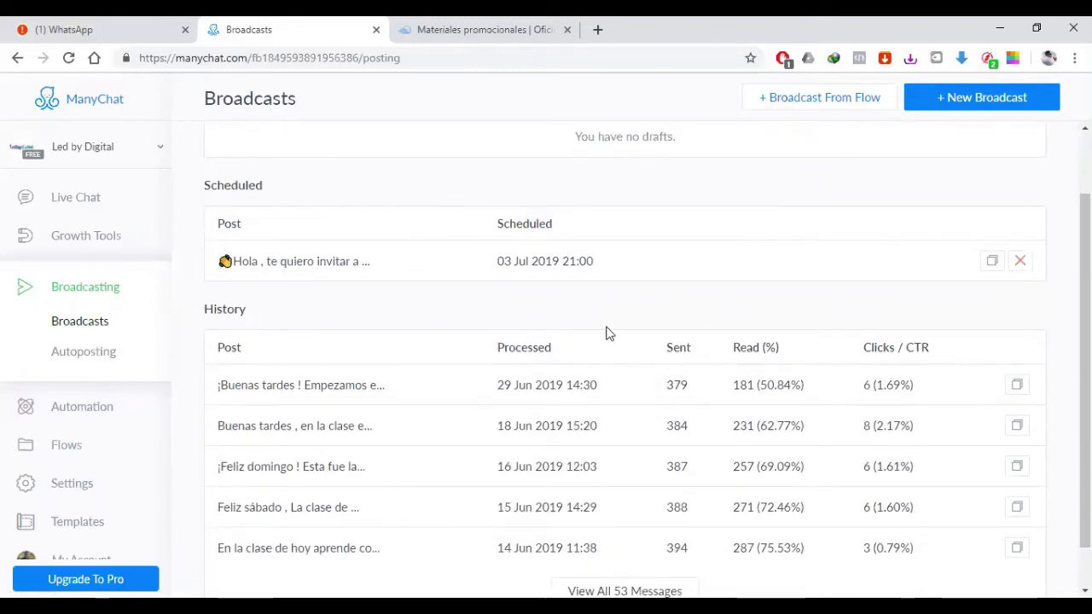
{"action": "left_click", "coordinate": [312, 391]}
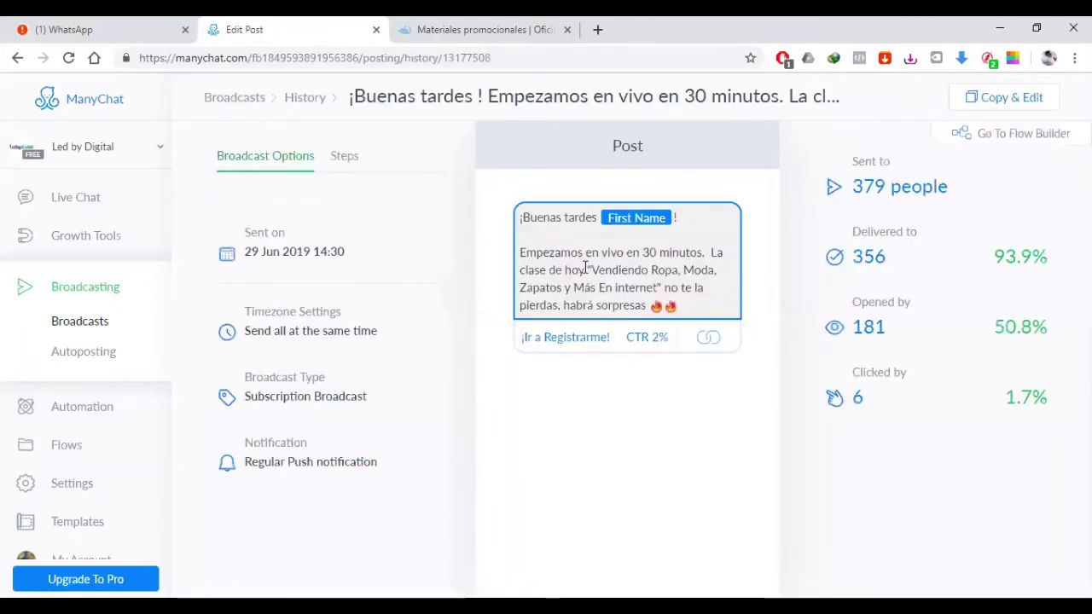
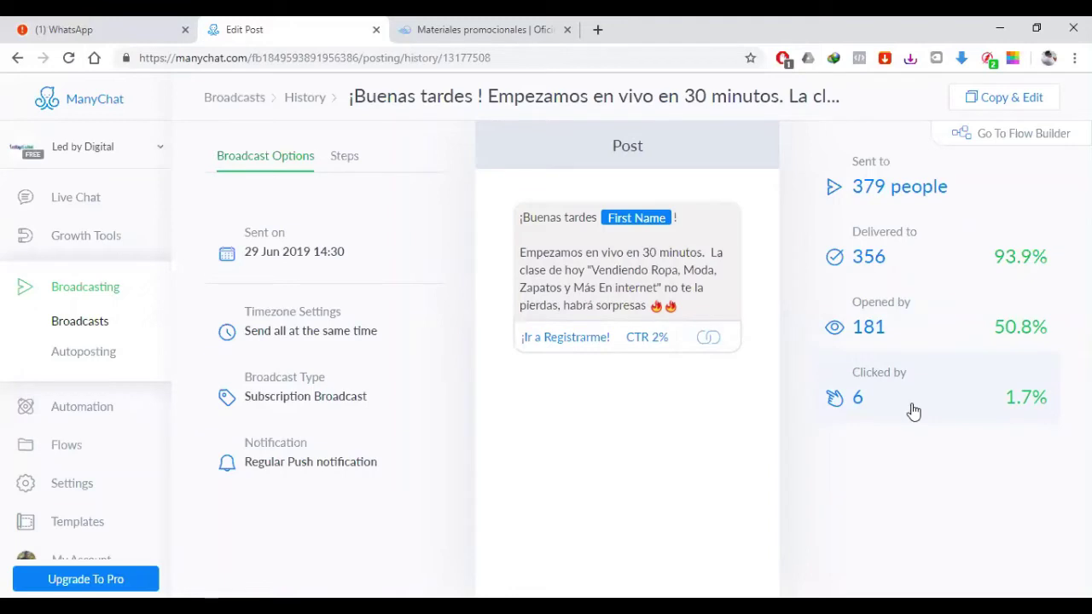
Step: Review who clicked the broadcast's registration button and view the broadcast's steps
{"action": "left_click", "coordinate": [648, 341]}
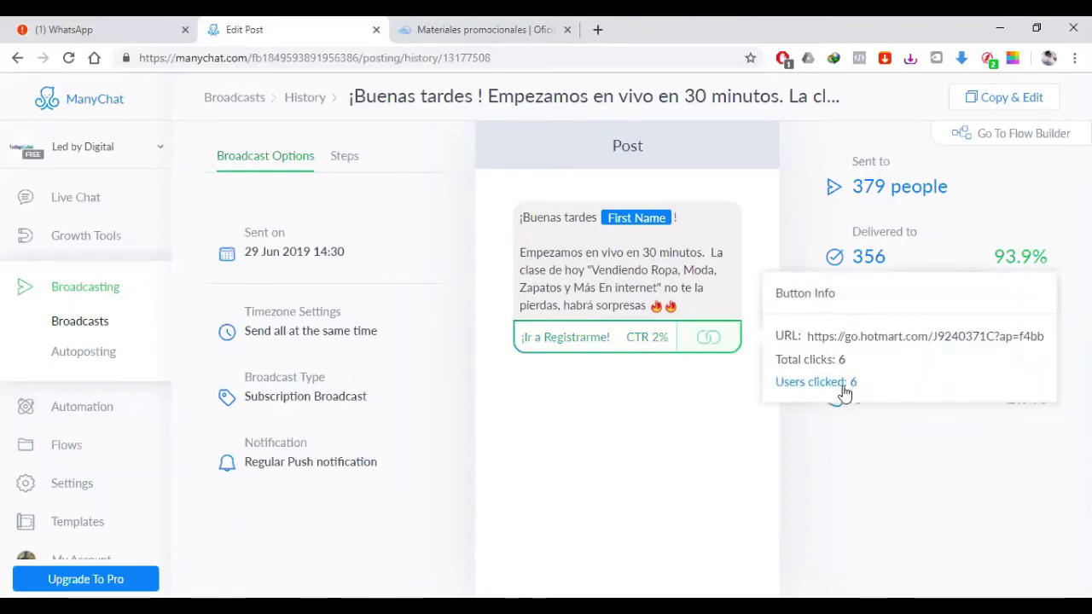
{"action": "left_click", "coordinate": [839, 385]}
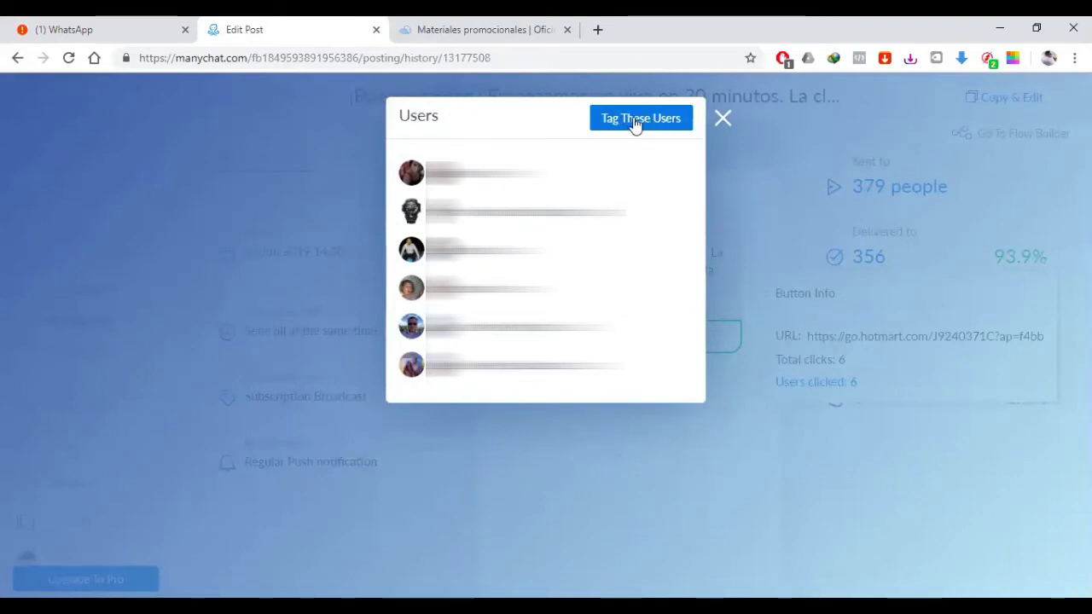
{"action": "left_click", "coordinate": [723, 119]}
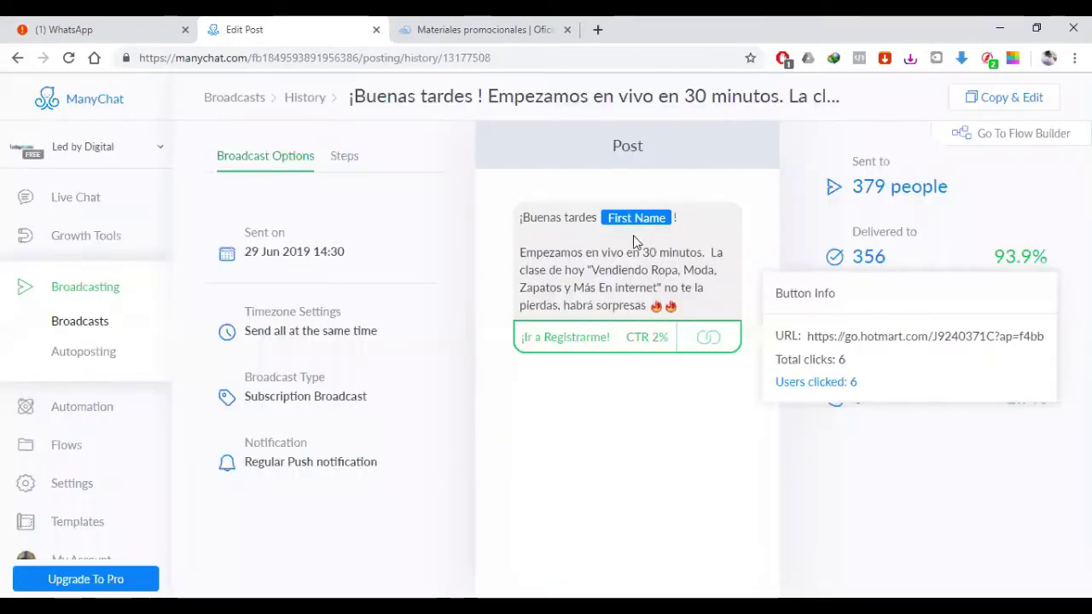
{"action": "left_click_drag", "start_coordinate": [587, 270], "coordinate": [659, 288]}
{"action": "left_click", "coordinate": [688, 288]}
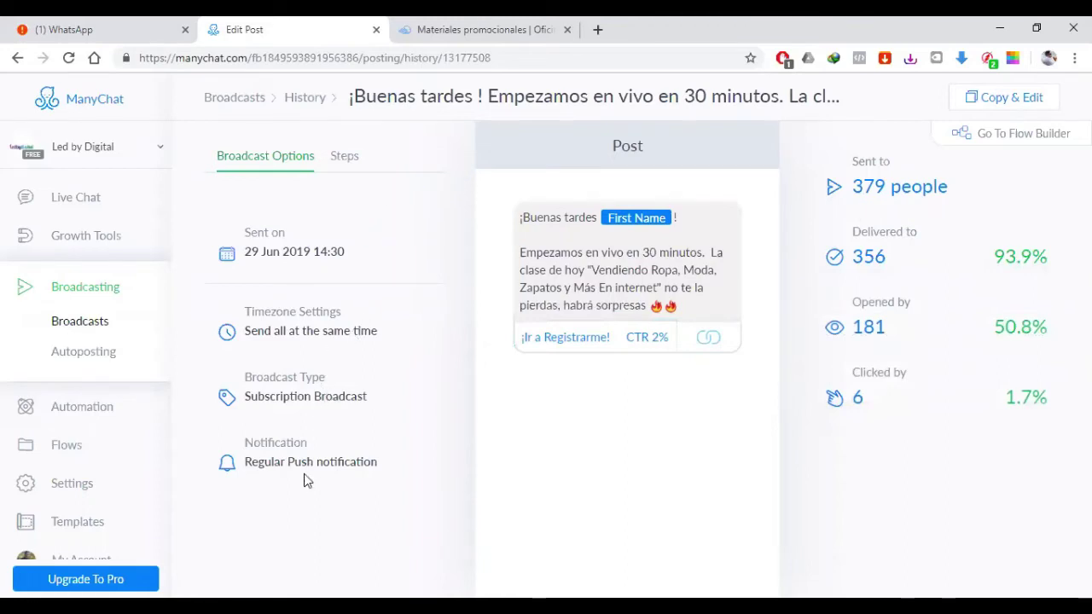
{"action": "left_click", "coordinate": [343, 158]}
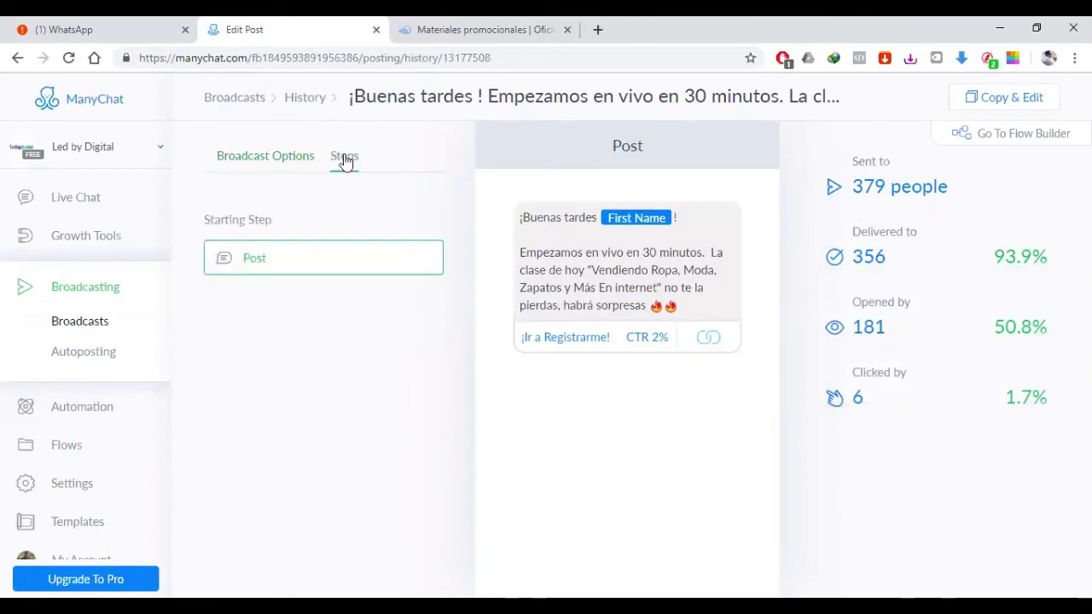
{"action": "left_click", "coordinate": [268, 154]}
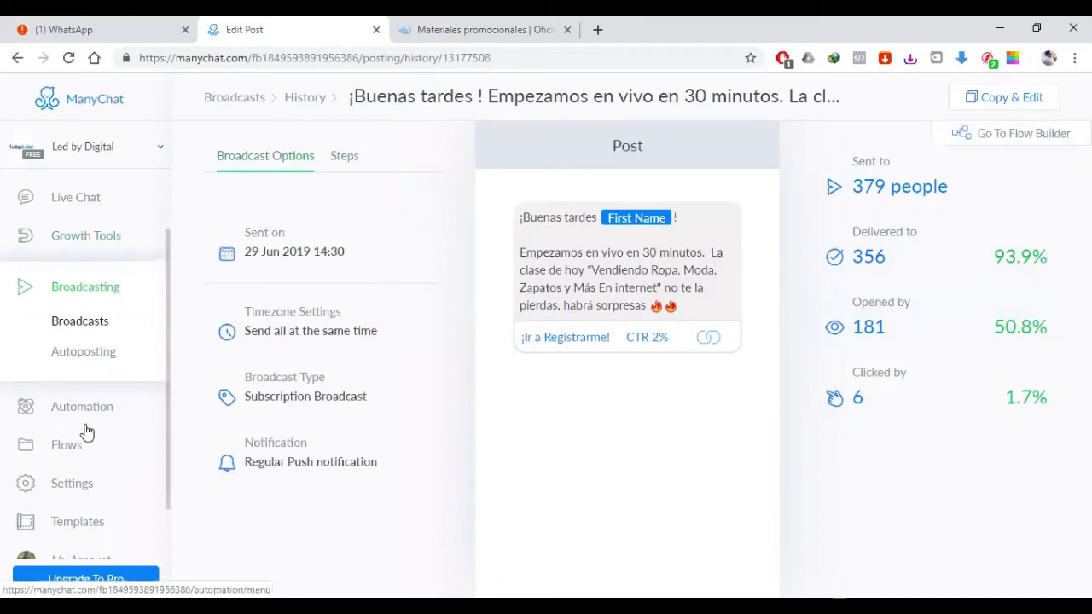
Step: Return to the Broadcasts list and scroll through its History table
{"action": "left_click", "coordinate": [83, 290]}
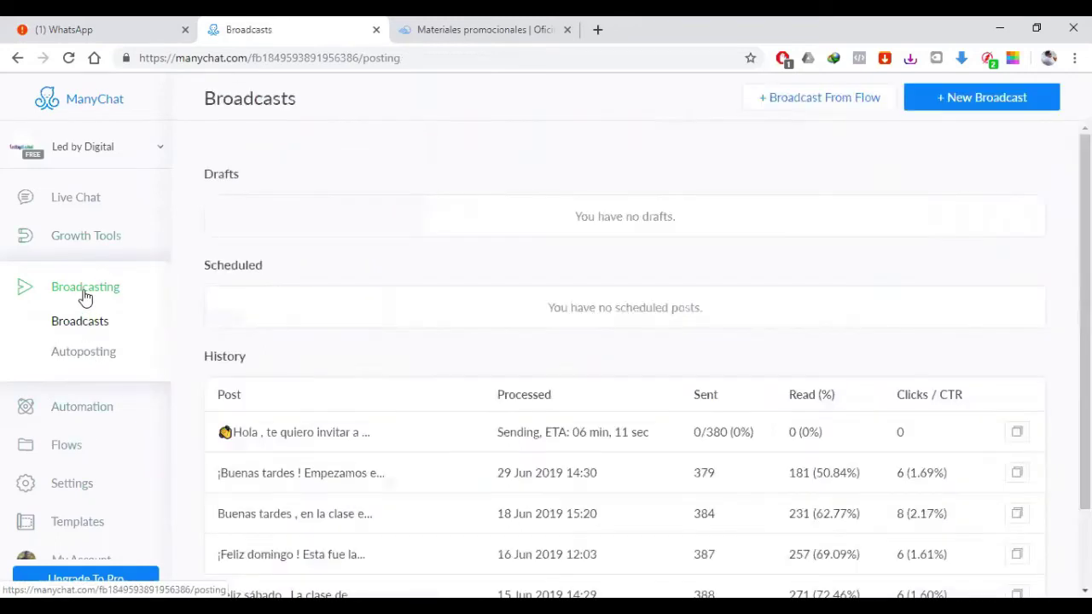
{"action": "scroll", "coordinate": [480, 370], "scroll_direction": "down", "scroll_amount": 3}
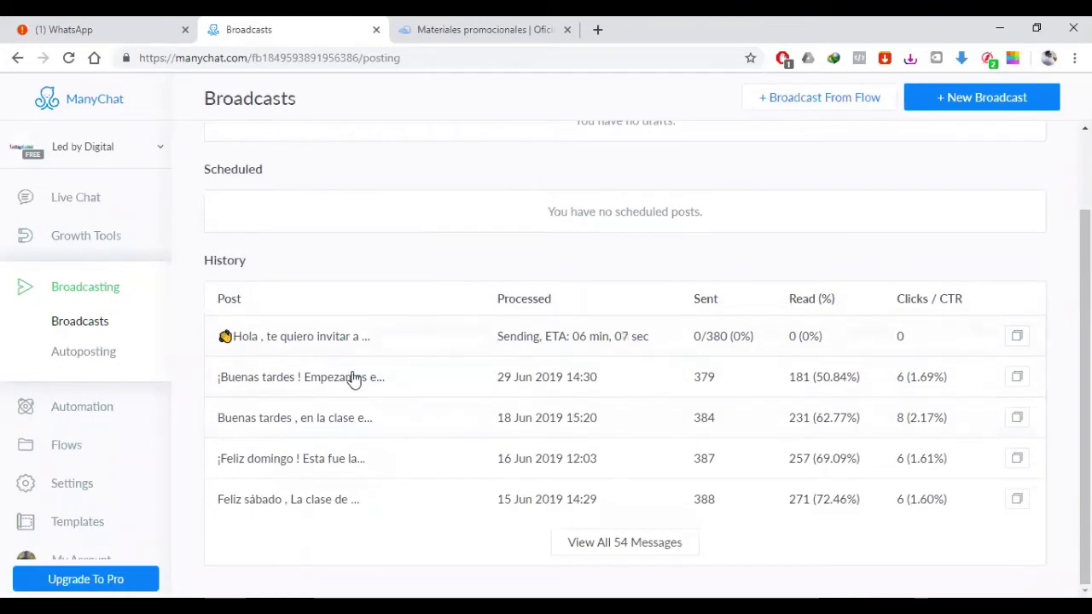
{"action": "scroll", "coordinate": [429, 390], "scroll_direction": "up", "scroll_amount": 1}
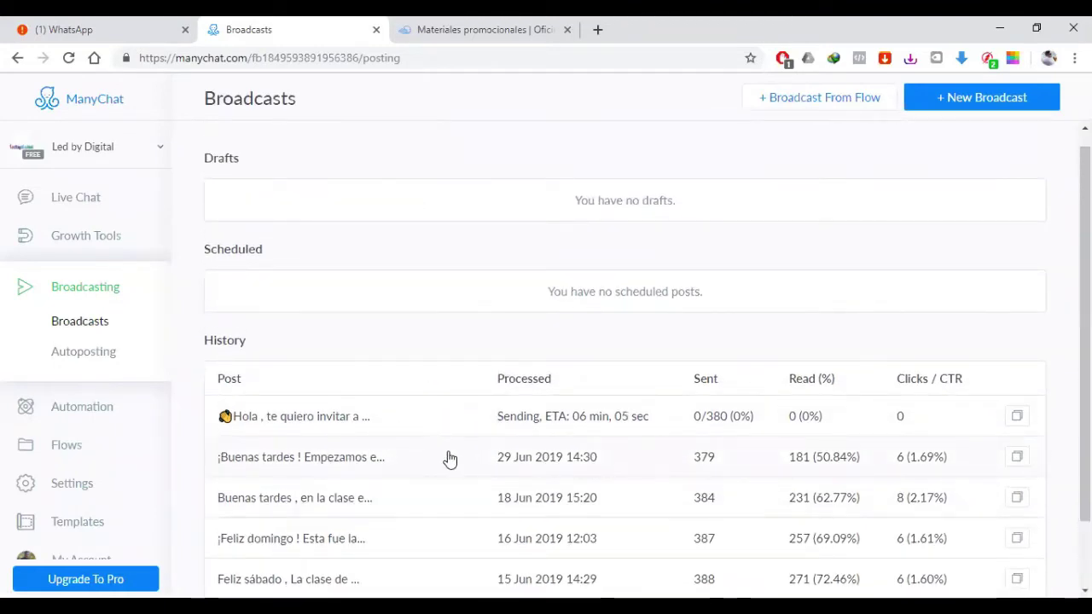
{"action": "scroll", "coordinate": [706, 459], "scroll_direction": "down", "scroll_amount": 1}
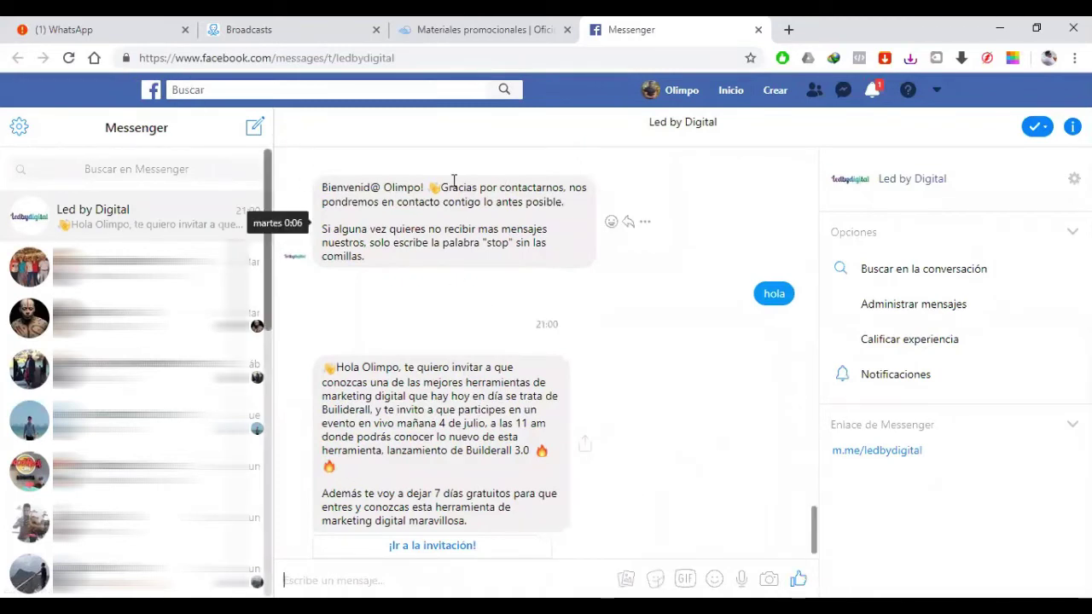
Step: Reply 'Gracias' to the Led by Digital broadcast and follow its ¡Ir a la invitación! link
{"action": "left_click", "coordinate": [351, 574]}
{"action": "type", "text": "Gracias"}
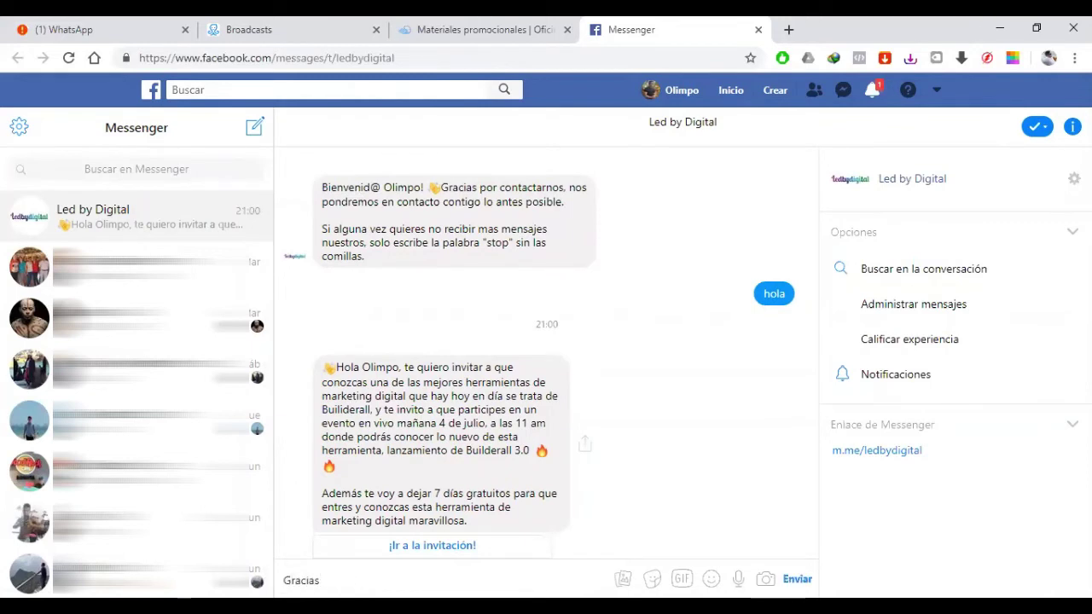
{"action": "left_click", "coordinate": [796, 580]}
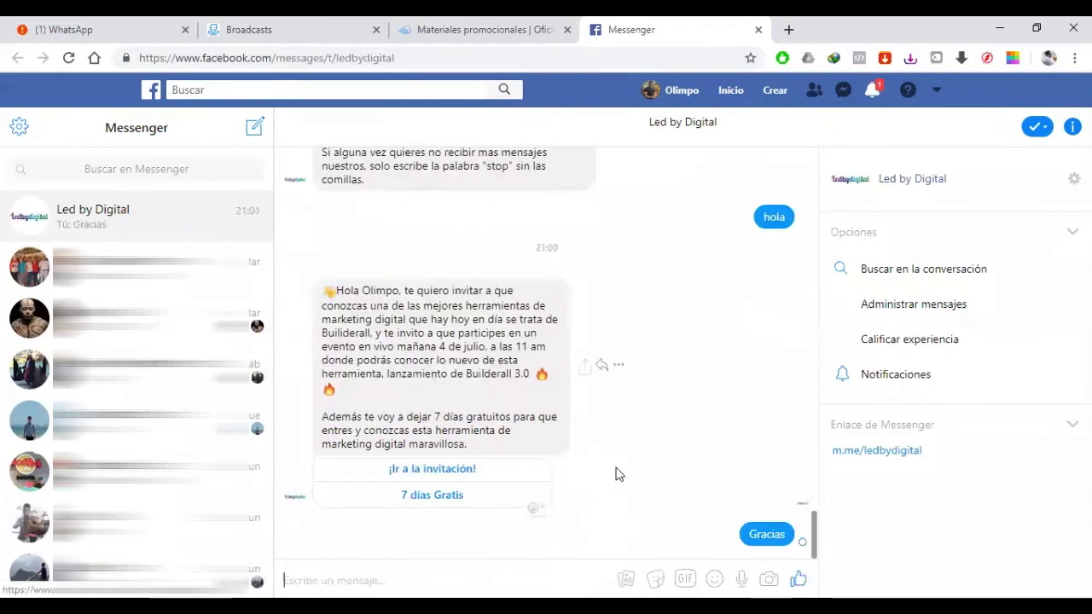
{"action": "left_click", "coordinate": [434, 471]}
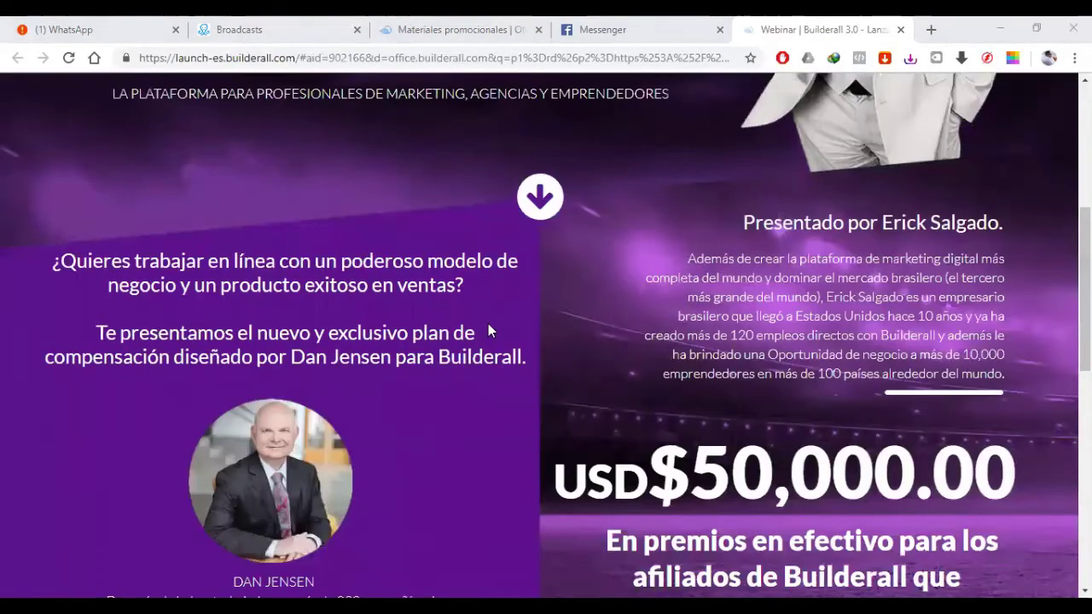
Step: Scroll down to the Builderall 3.0 webinar form and back, then close the tab
{"action": "scroll", "coordinate": [488, 324], "scroll_direction": "down", "scroll_amount": 5}
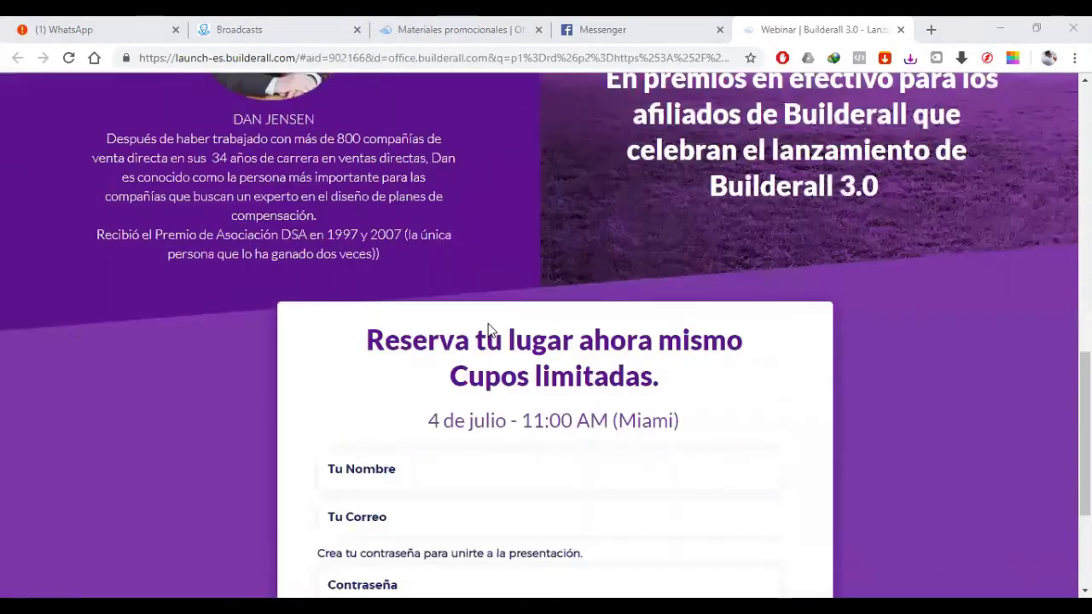
{"action": "scroll", "coordinate": [488, 323], "scroll_direction": "up", "scroll_amount": 5}
{"action": "scroll", "coordinate": [490, 322], "scroll_direction": "down", "scroll_amount": 1}
{"action": "scroll", "coordinate": [501, 266], "scroll_direction": "up", "scroll_amount": 4}
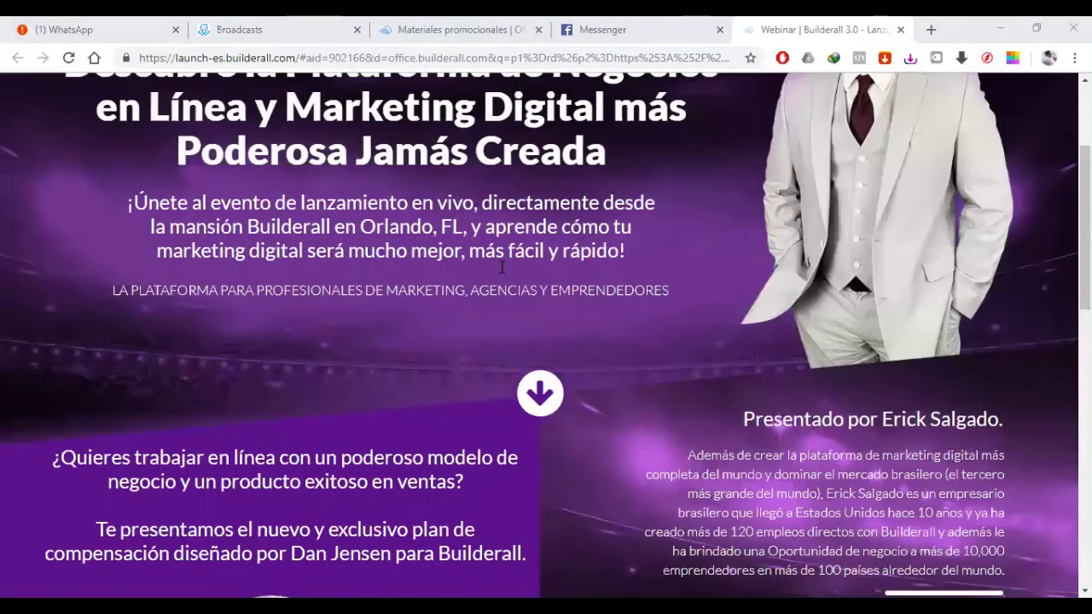
{"action": "scroll", "coordinate": [488, 304], "scroll_direction": "up", "scroll_amount": 3}
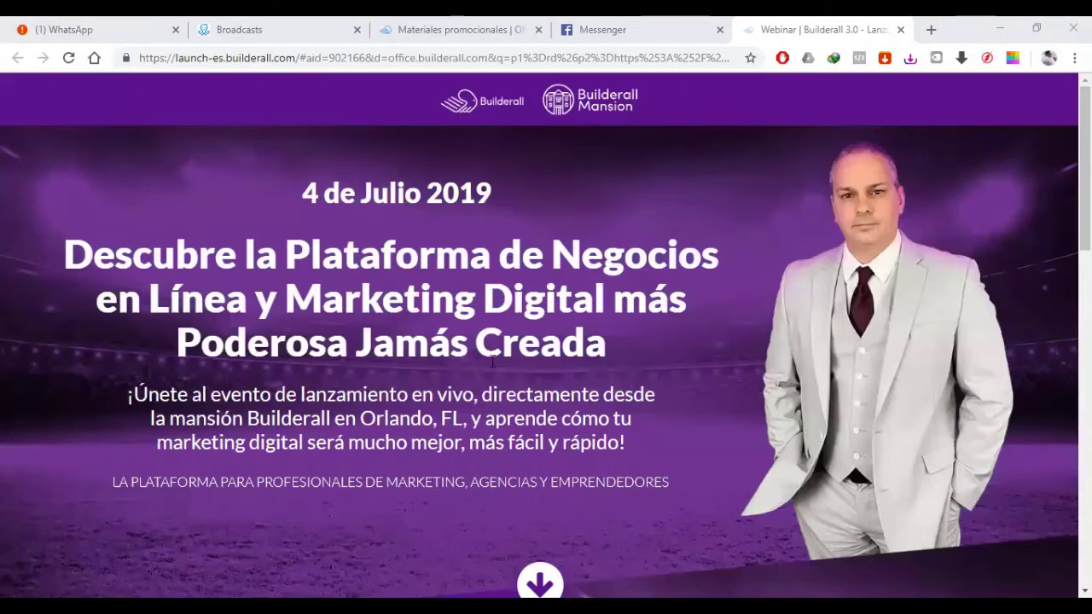
{"action": "left_click", "coordinate": [900, 29]}
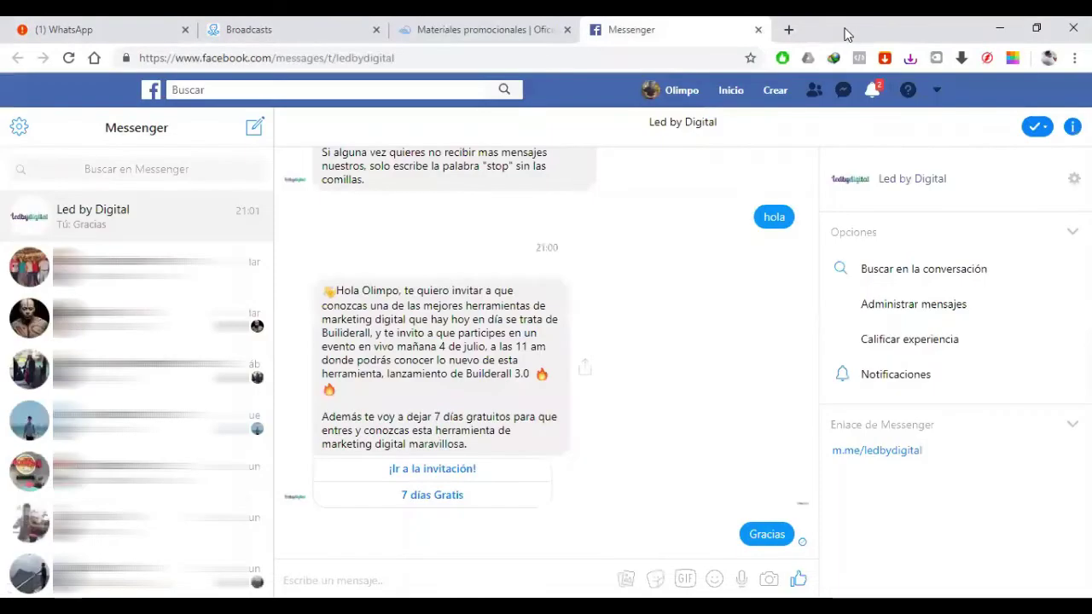
Step: Close the Messenger and promotional-materials tabs and go to Automation > Welcome Message
{"action": "left_click", "coordinate": [758, 29]}
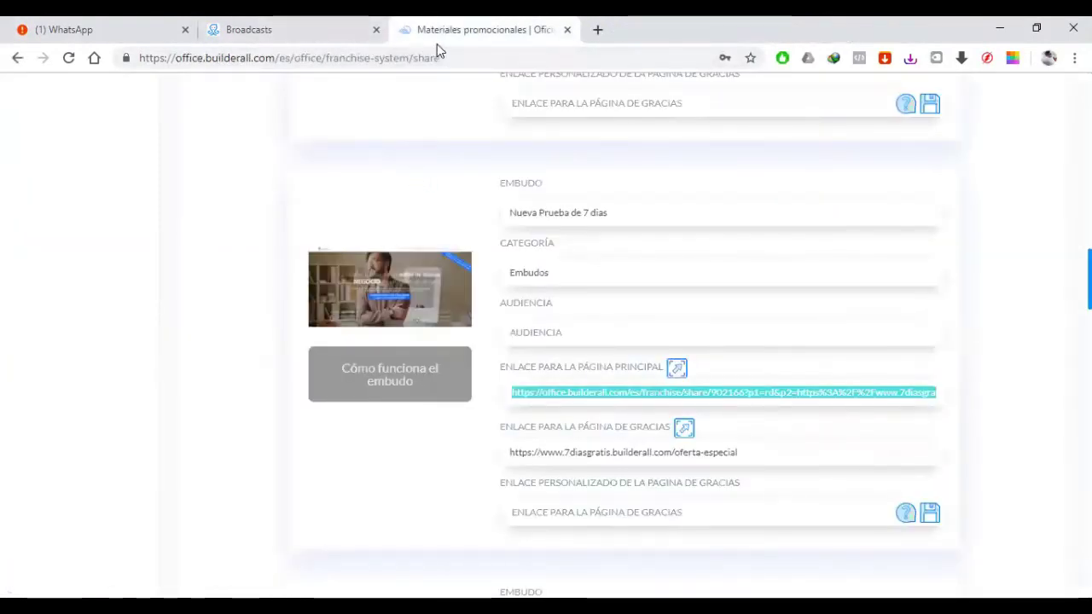
{"action": "key", "text": "ctrl+w"}
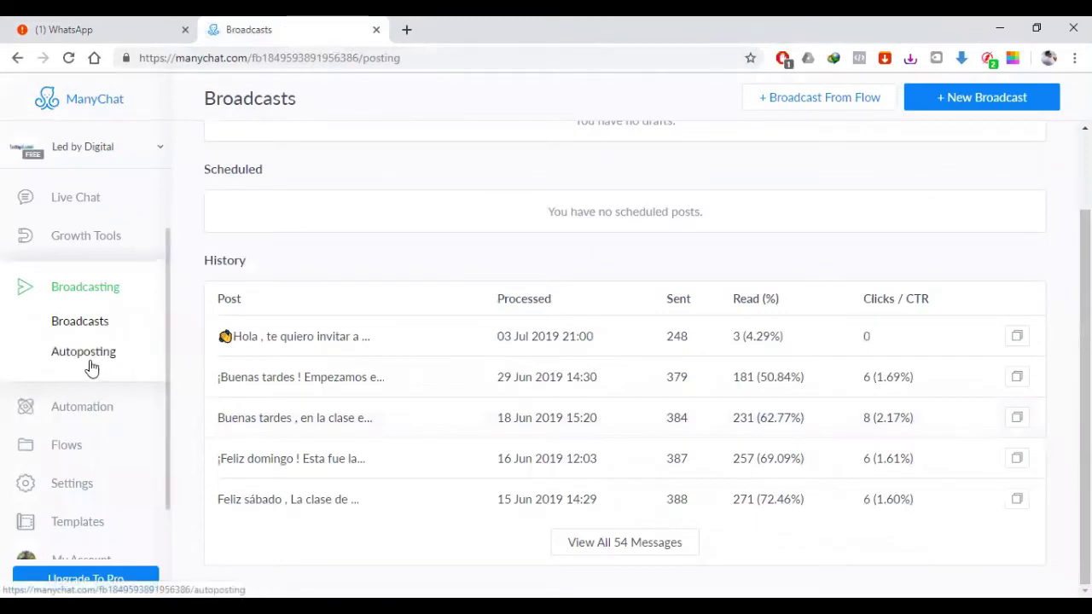
{"action": "left_click", "coordinate": [91, 353]}
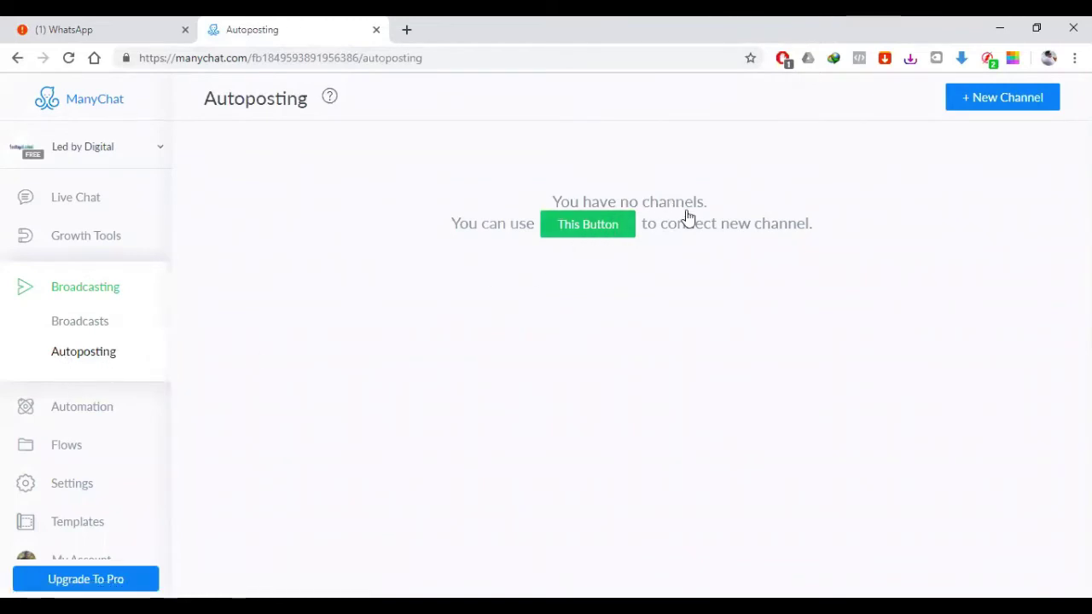
{"action": "left_click", "coordinate": [99, 409]}
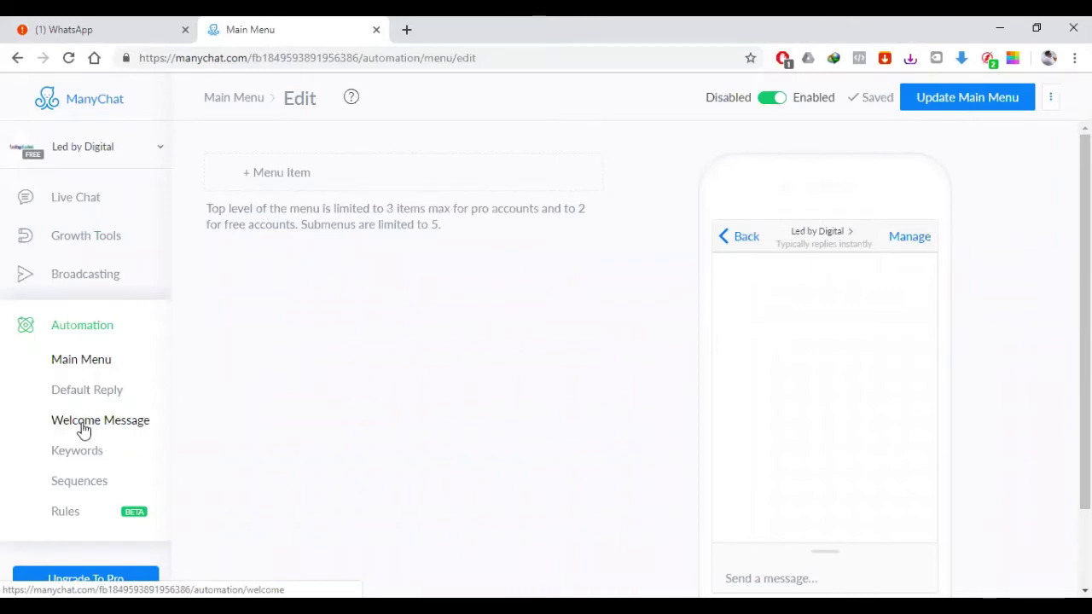
{"action": "left_click", "coordinate": [81, 430]}
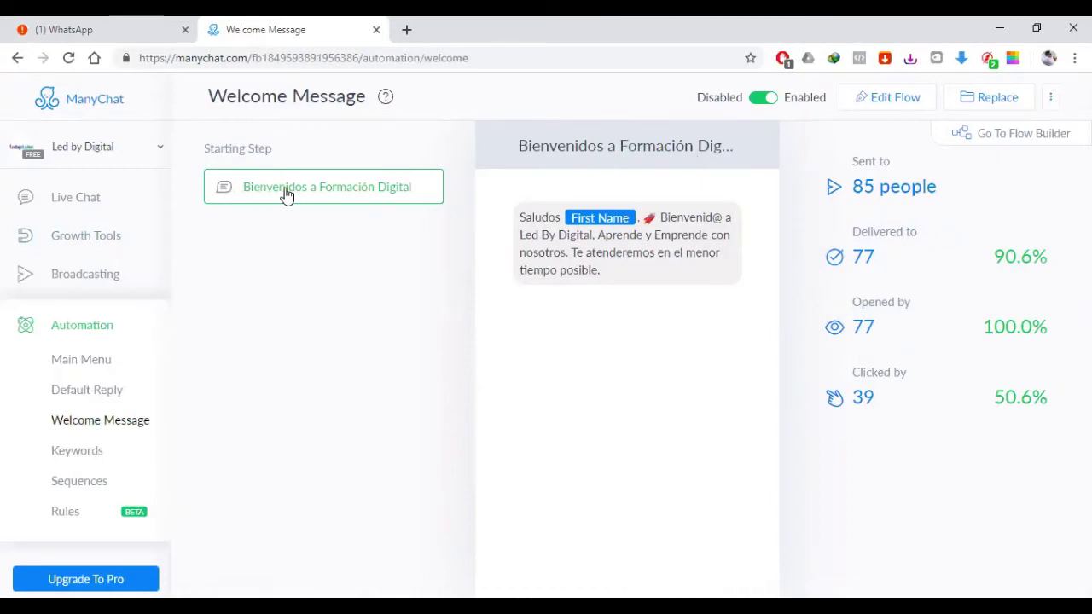
Step: In Edit Flow, change the Starting Step name to 'Bienvenidos a Led by Digital'
{"action": "left_click", "coordinate": [879, 100]}
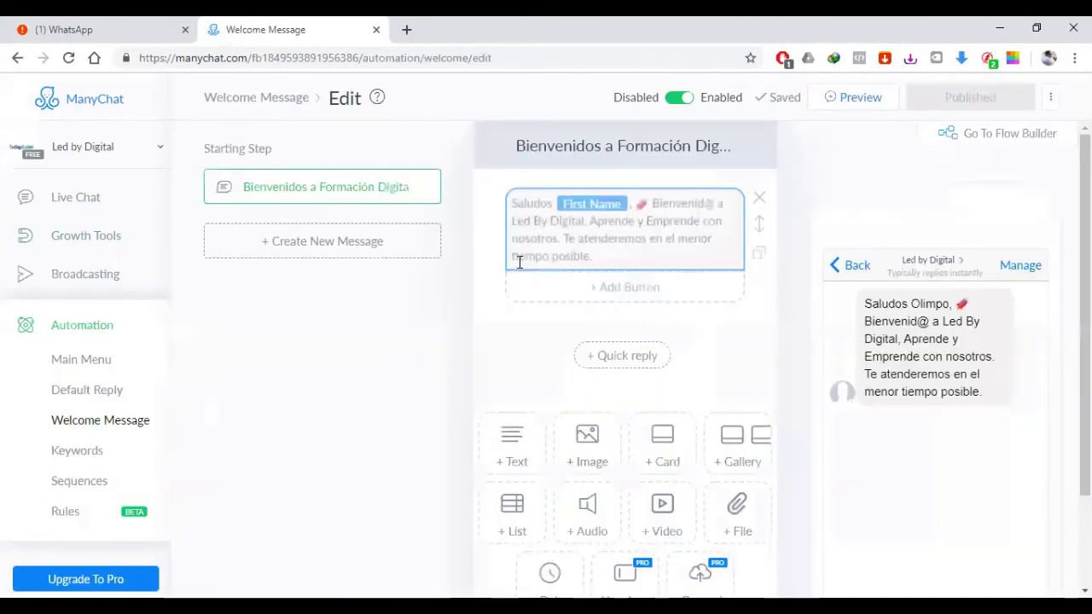
{"action": "left_click", "coordinate": [404, 191]}
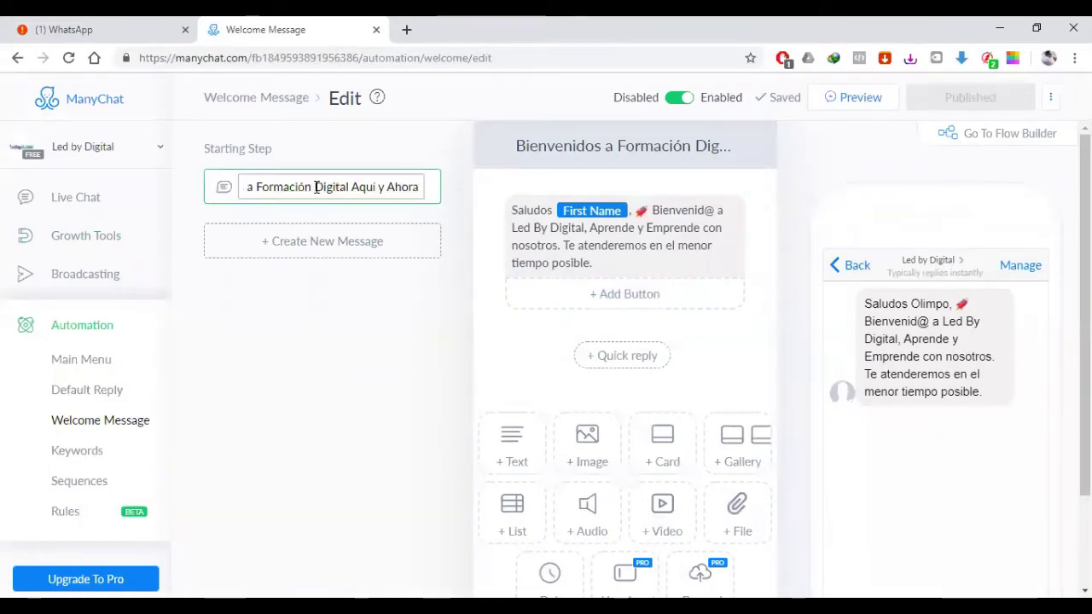
{"action": "left_click_drag", "start_coordinate": [315, 186], "coordinate": [828, 193]}
{"action": "key", "text": "BackSpace"}
{"action": "key", "text": "BackSpace"}
{"action": "key", "text": "BackSpace"}
{"action": "key", "text": "BackSpace"}
{"action": "key", "text": "BackSpace"}
{"action": "key", "text": "BackSpace"}
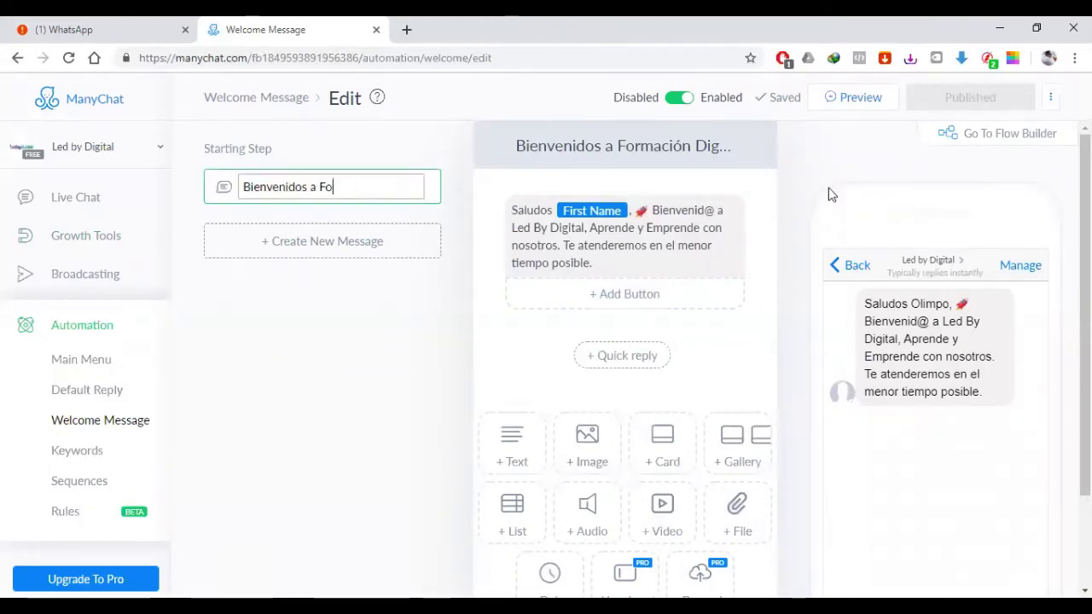
{"action": "key", "text": "BackSpace"}
{"action": "key", "text": "BackSpace"}
{"action": "type", "text": "Led by "}
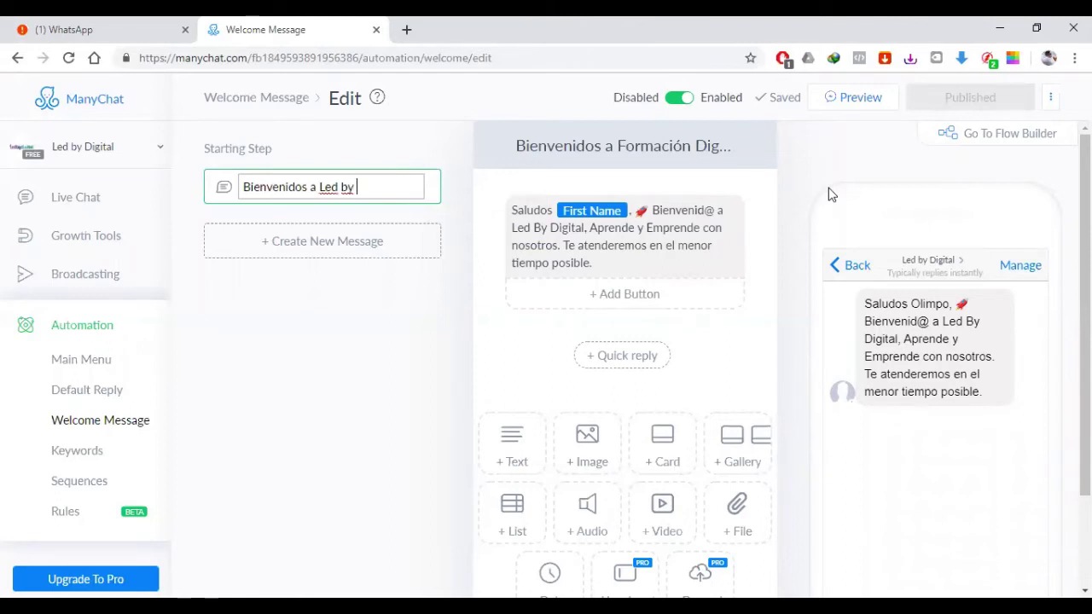
{"action": "type", "text": "Digital"}
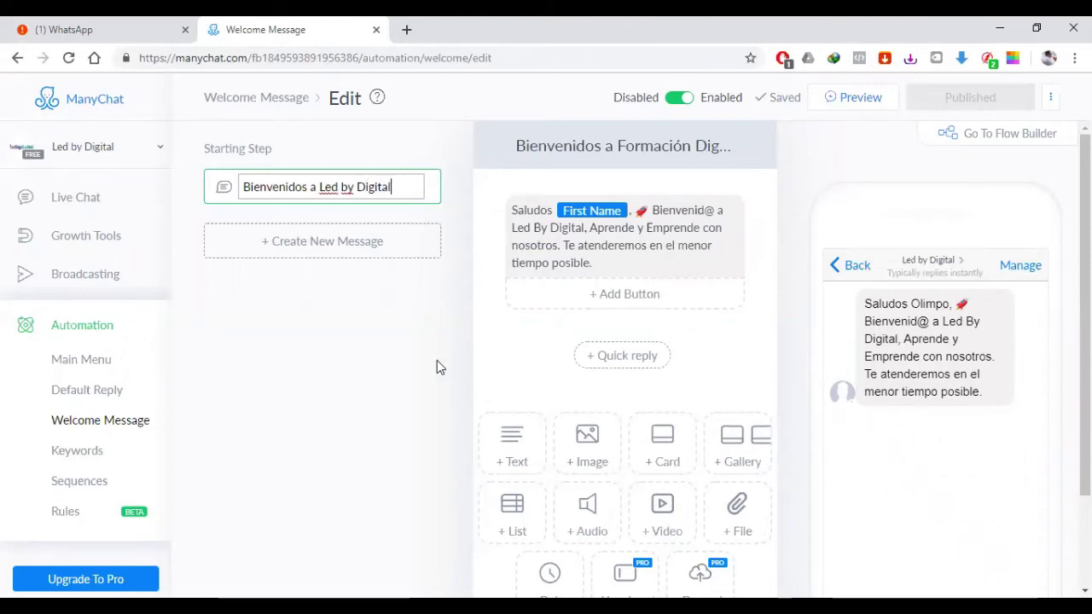
{"action": "left_click", "coordinate": [438, 366]}
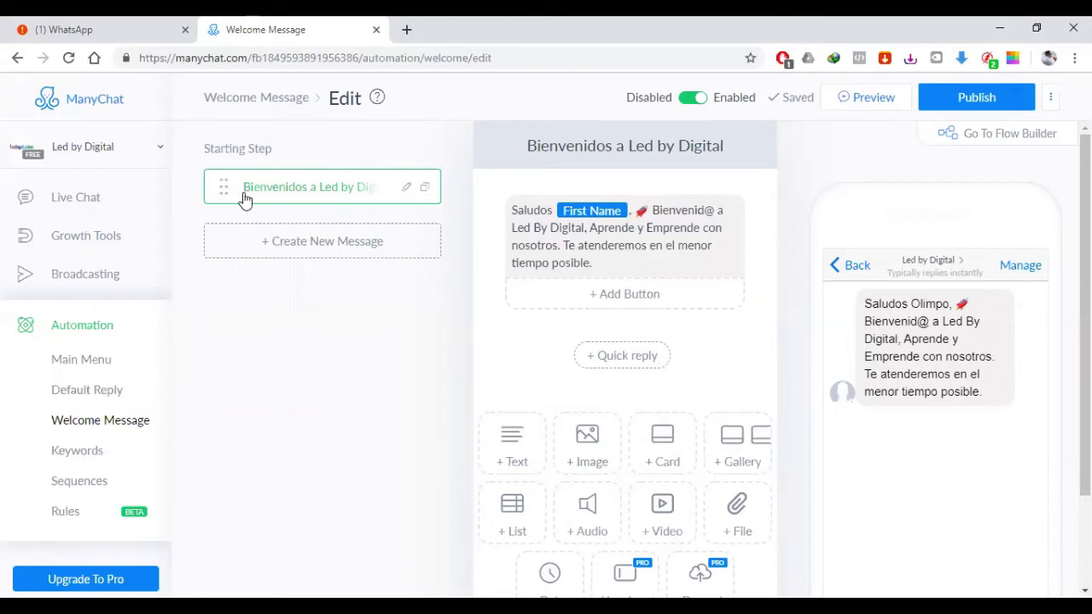
Step: Inspect the welcome text's personalization variables and the @ in 'Bienvenid@'
{"action": "mouse_move", "coordinate": [570, 250]}
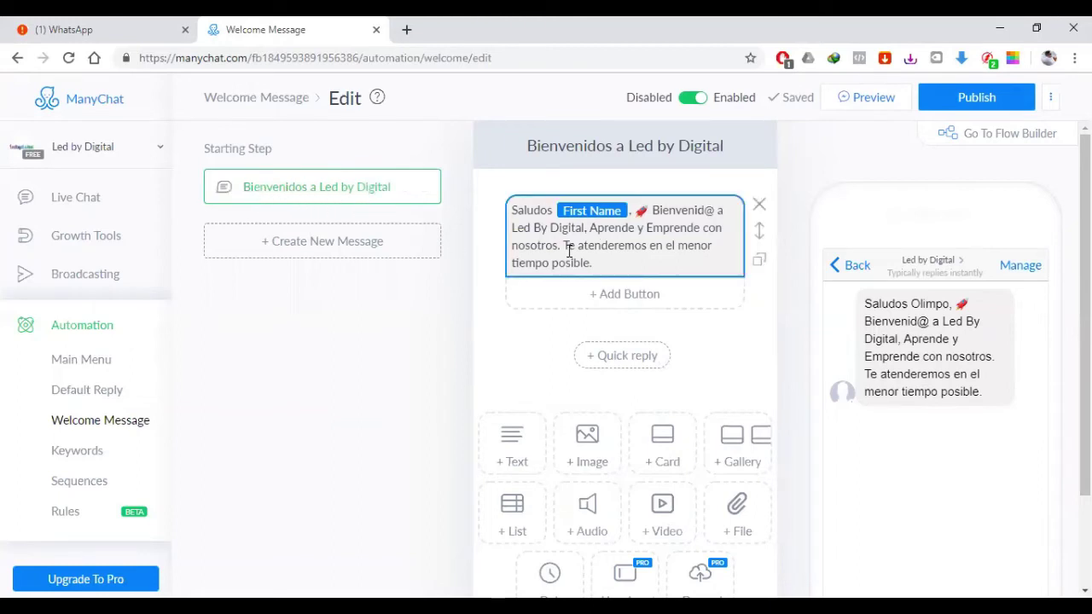
{"action": "left_click", "coordinate": [660, 264]}
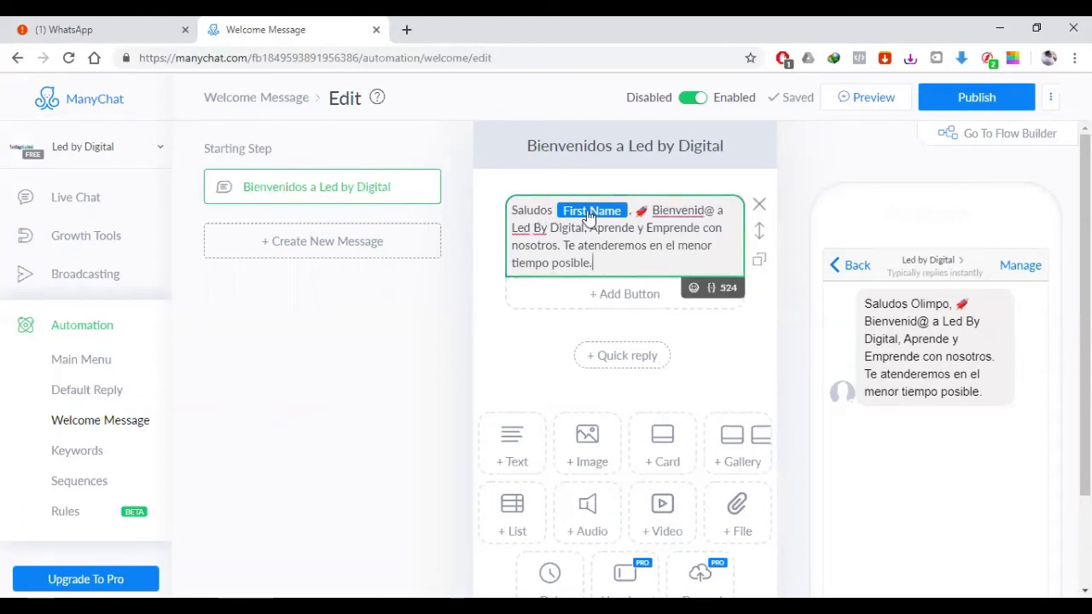
{"action": "left_click", "coordinate": [713, 290]}
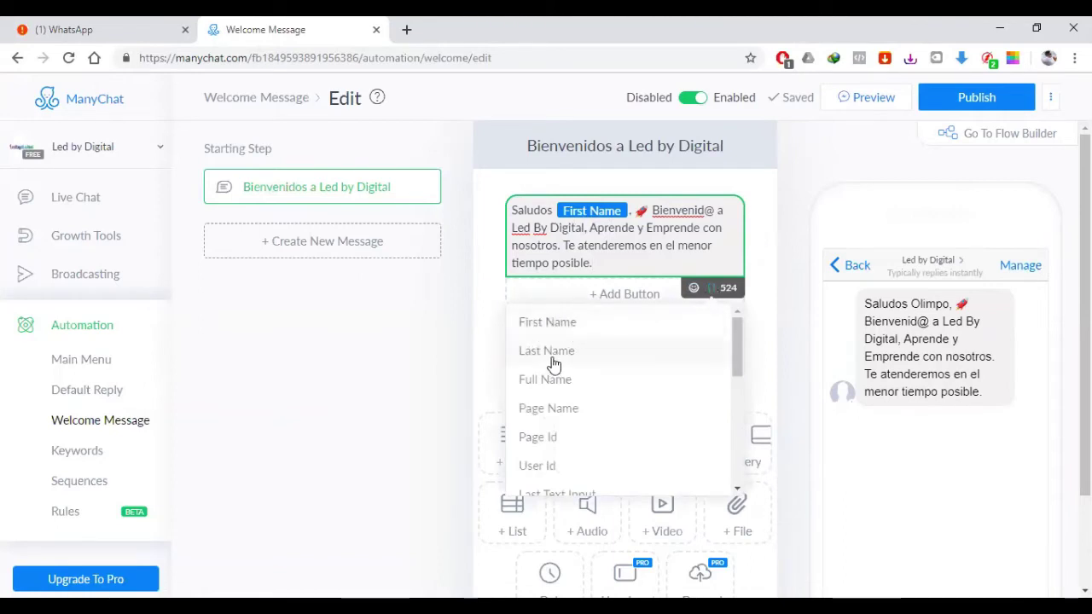
{"action": "left_click", "coordinate": [657, 249]}
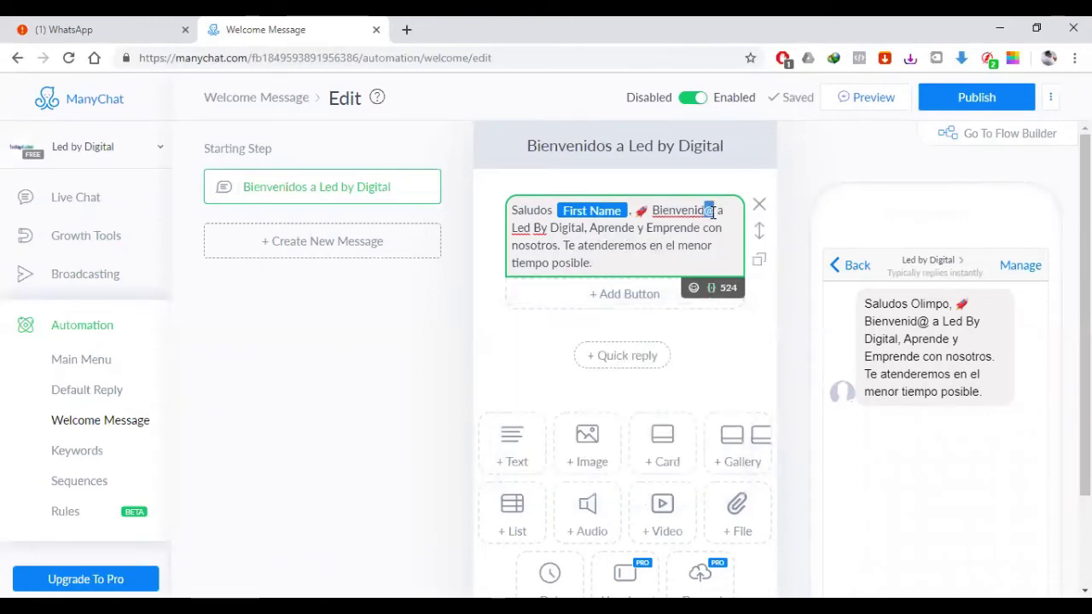
{"action": "left_click", "coordinate": [697, 232]}
{"action": "left_click_drag", "start_coordinate": [717, 213], "coordinate": [707, 213]}
{"action": "left_click", "coordinate": [442, 315]}
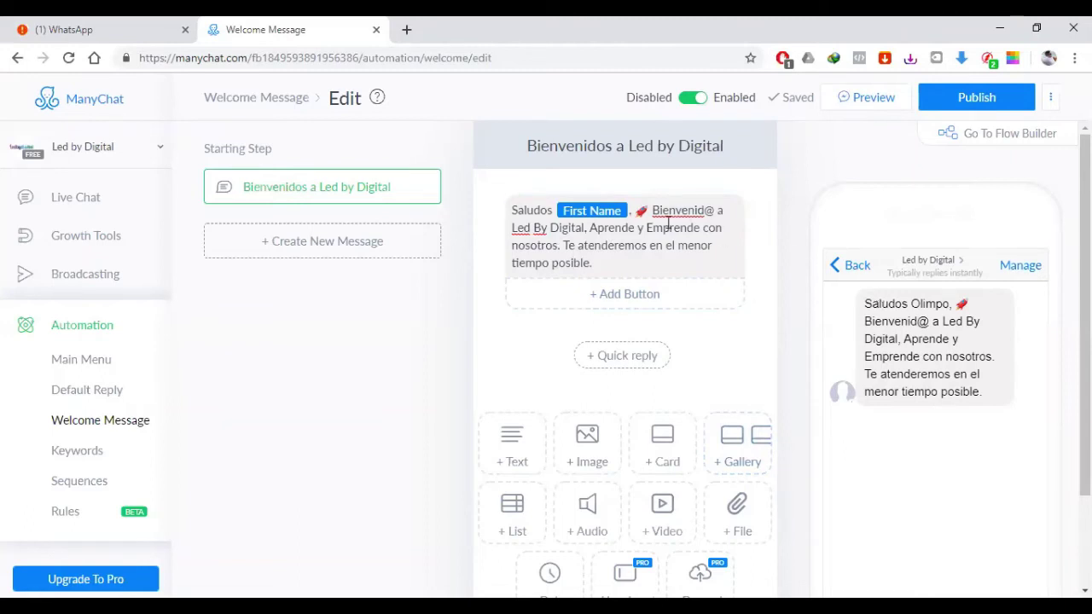
Step: Add a new paragraph 'En el siguiente boton puedes ver la clase' below the greeting
{"action": "left_click", "coordinate": [622, 262]}
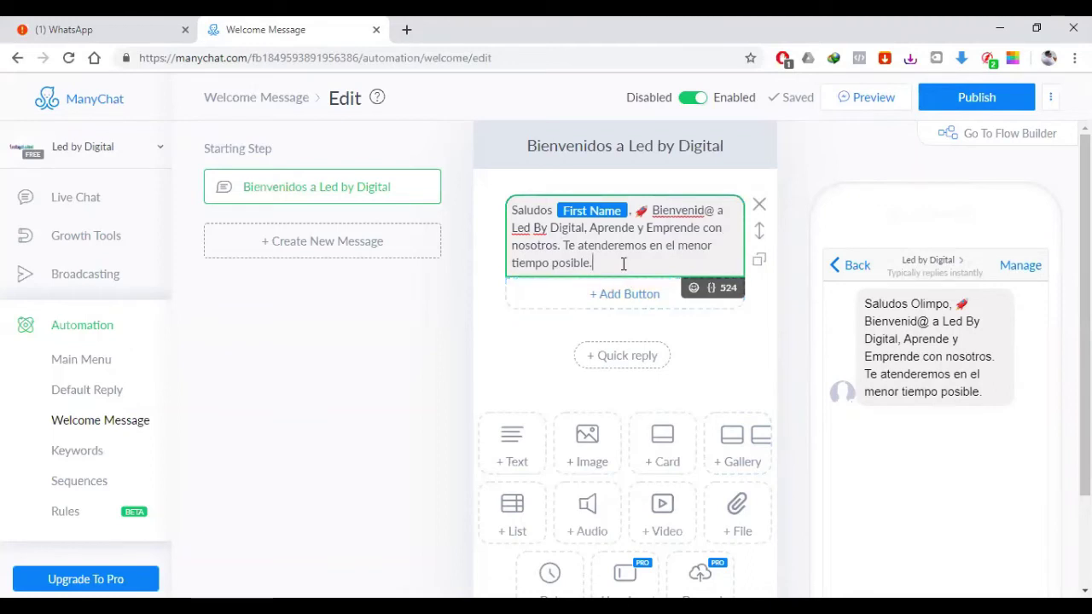
{"action": "key", "text": "Return"}
{"action": "key", "text": "Return"}
{"action": "type", "text": "A"}
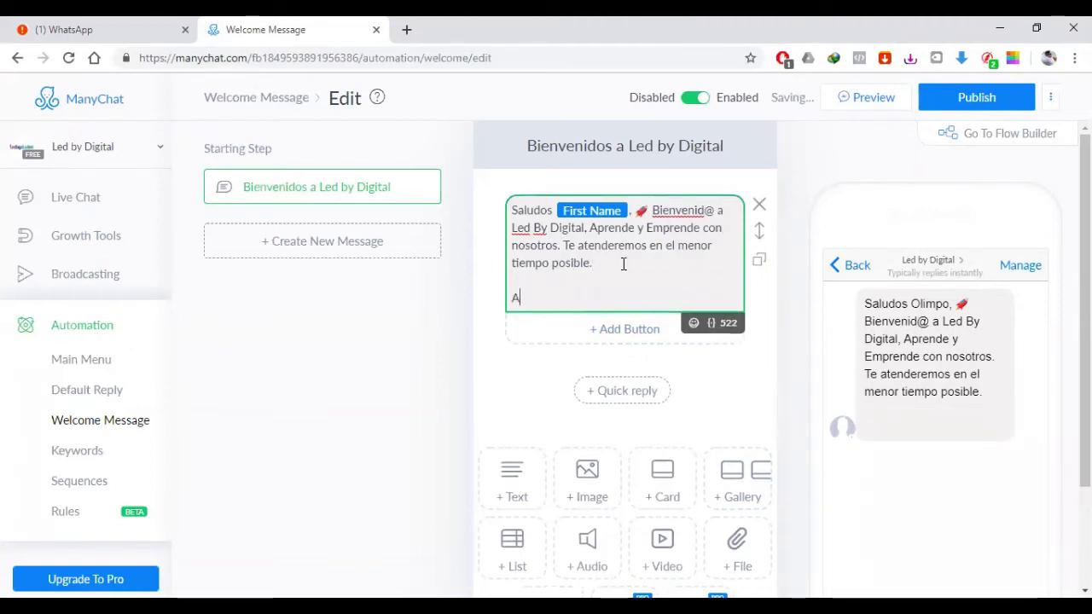
{"action": "type", "text": "qui"}
{"action": "key", "text": "BackSpace"}
{"action": "key", "text": "BackSpace"}
{"action": "type", "text": "en el siguiente bo"}
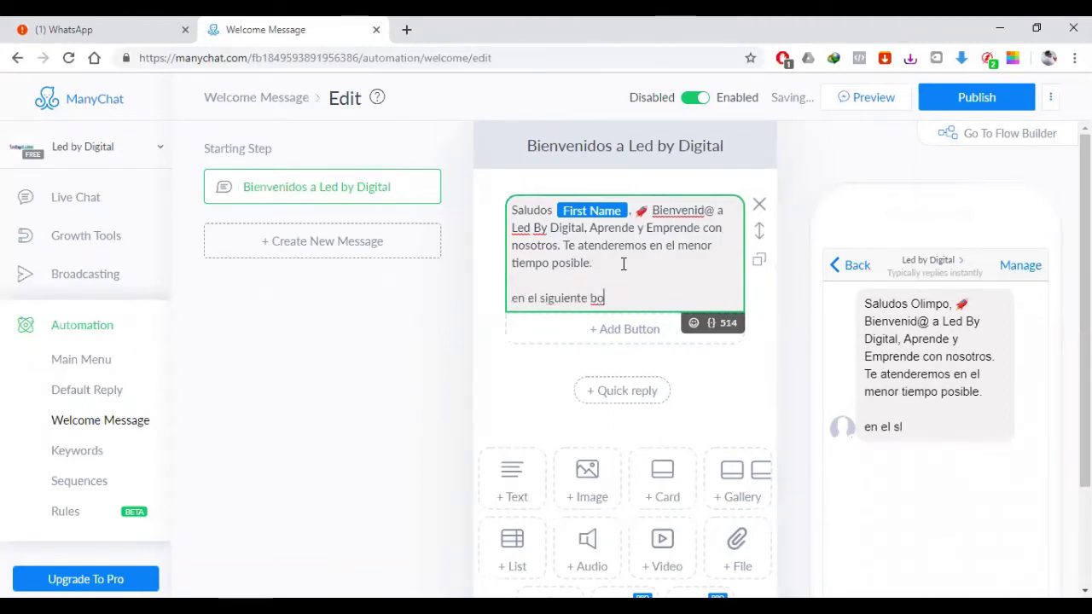
{"action": "type", "text": "ton puedes ver la "}
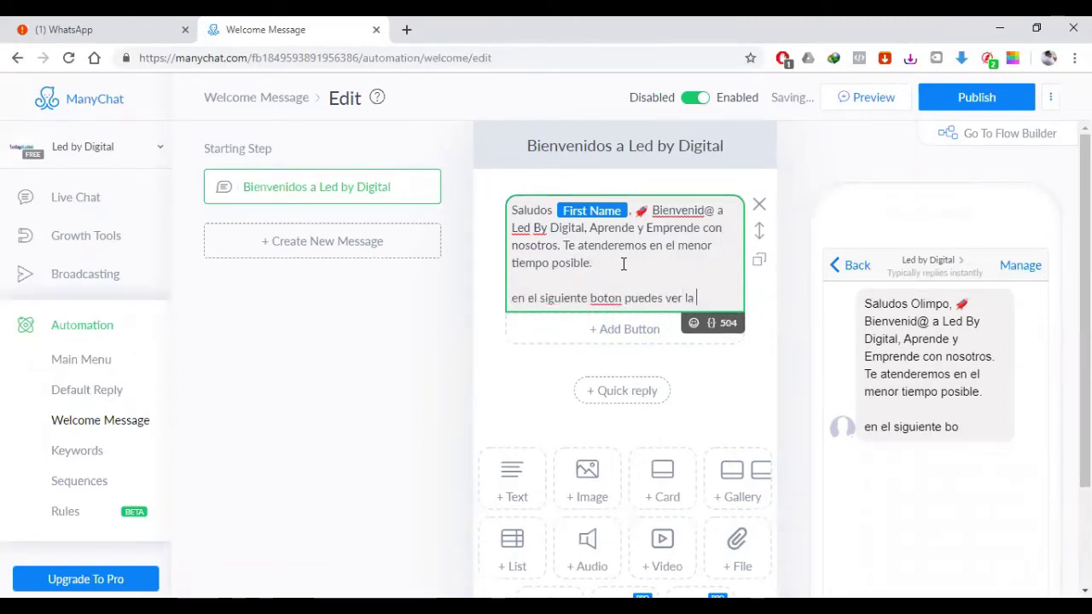
{"action": "type", "text": "clase"}
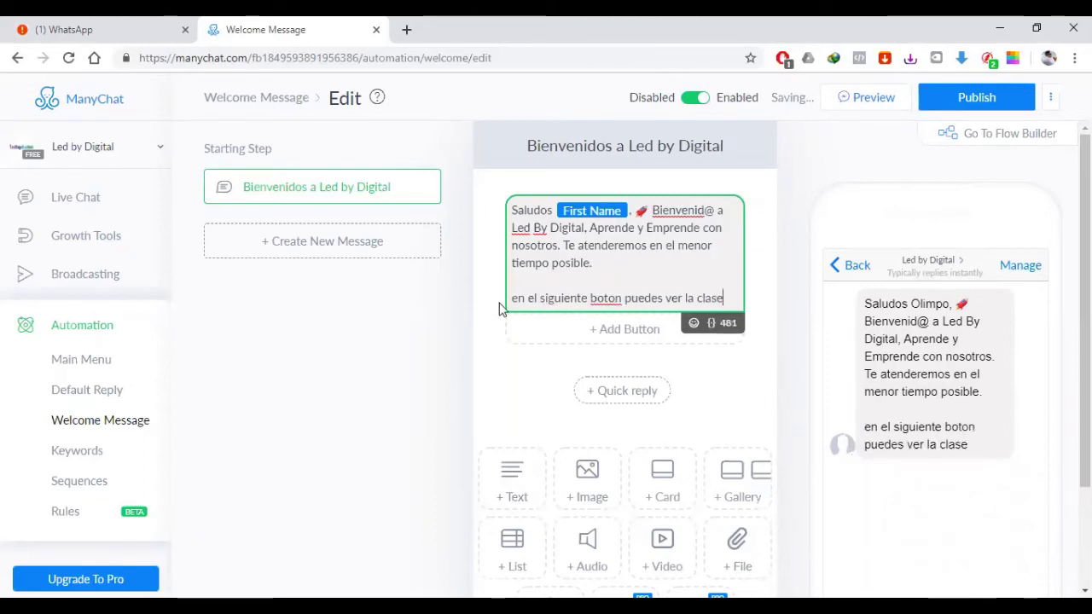
{"action": "left_click", "coordinate": [514, 297]}
{"action": "key", "text": "Delete"}
{"action": "type", "text": "E"}
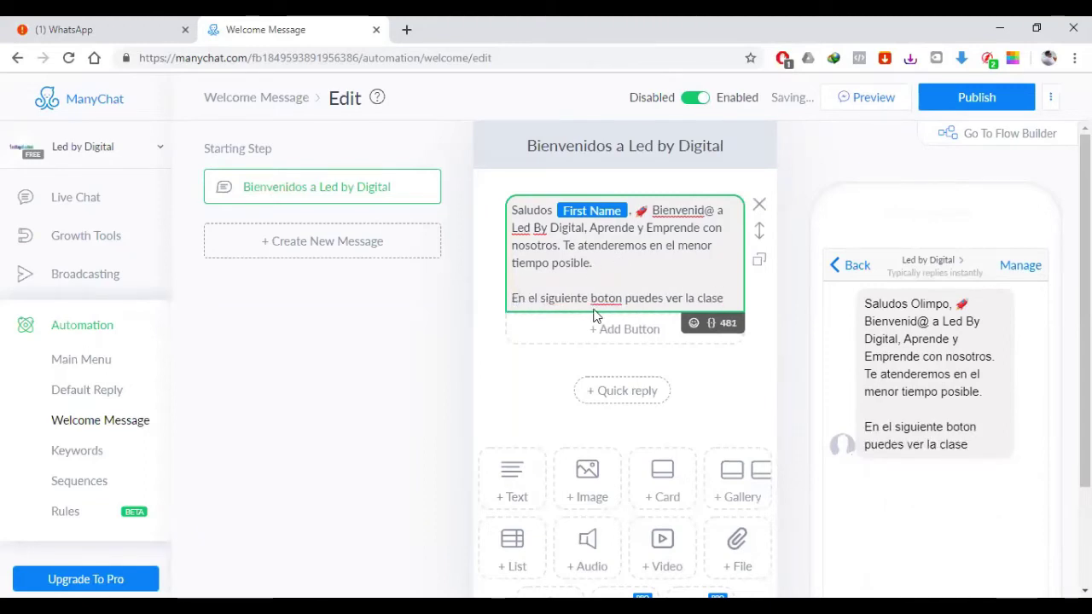
Step: Correct 'boton' to 'botón' and end the sentence with 'de whatsapp'
{"action": "right_click", "coordinate": [621, 300]}
{"action": "left_click", "coordinate": [646, 309]}
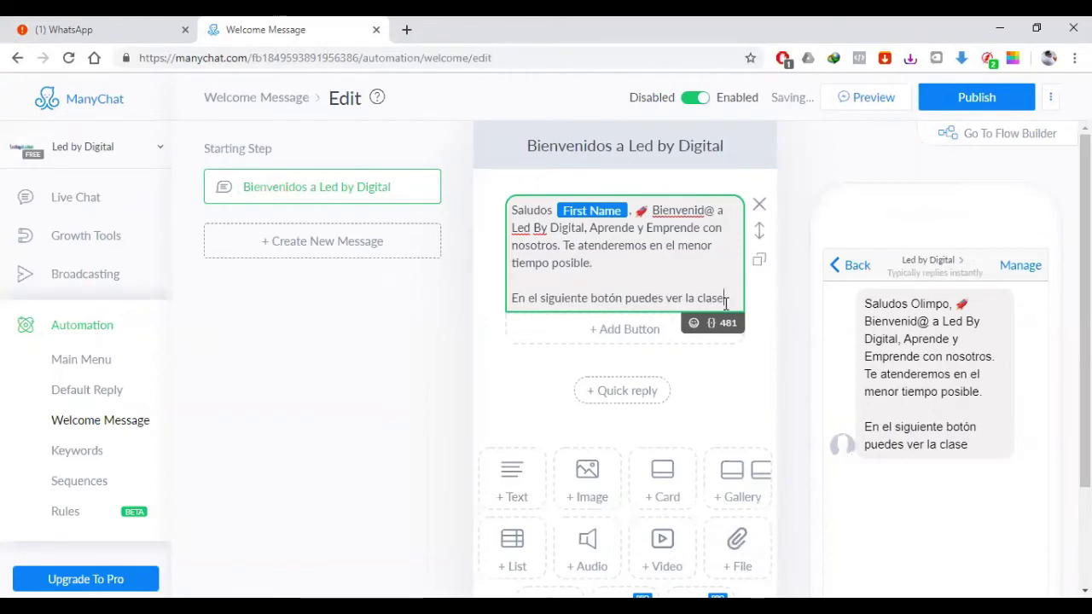
{"action": "left_click", "coordinate": [725, 298]}
{"action": "type", "text": "de whatr"}
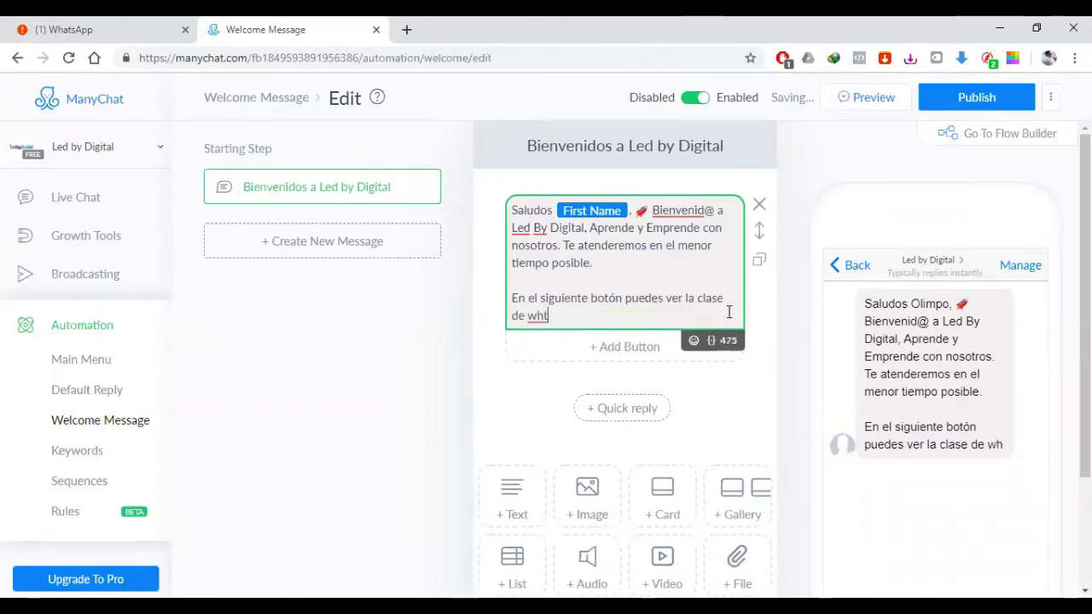
{"action": "type", "text": "atsapp"}
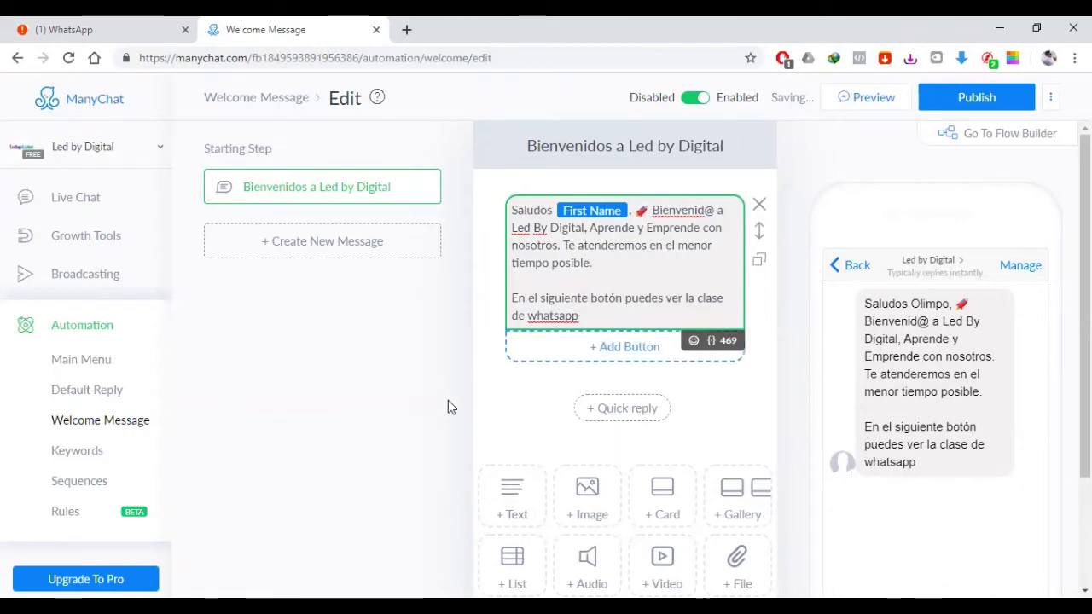
{"action": "left_click", "coordinate": [473, 422]}
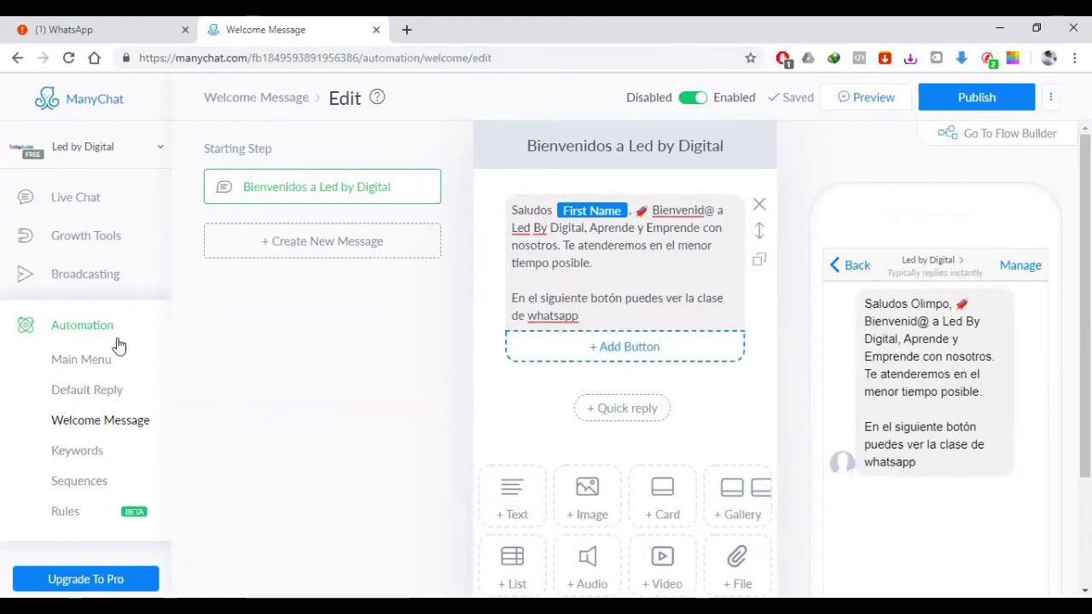
Step: Add a button whose action subscribes users to the Marzo Tercera Semana sequence
{"action": "left_click", "coordinate": [628, 358]}
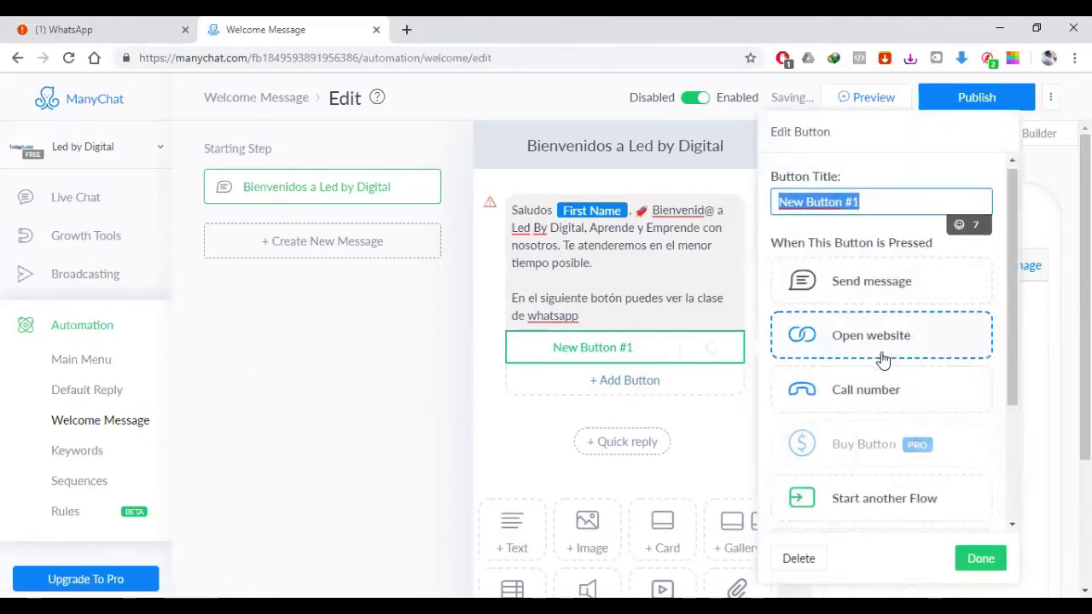
{"action": "scroll", "coordinate": [895, 410], "scroll_direction": "down", "scroll_amount": 3}
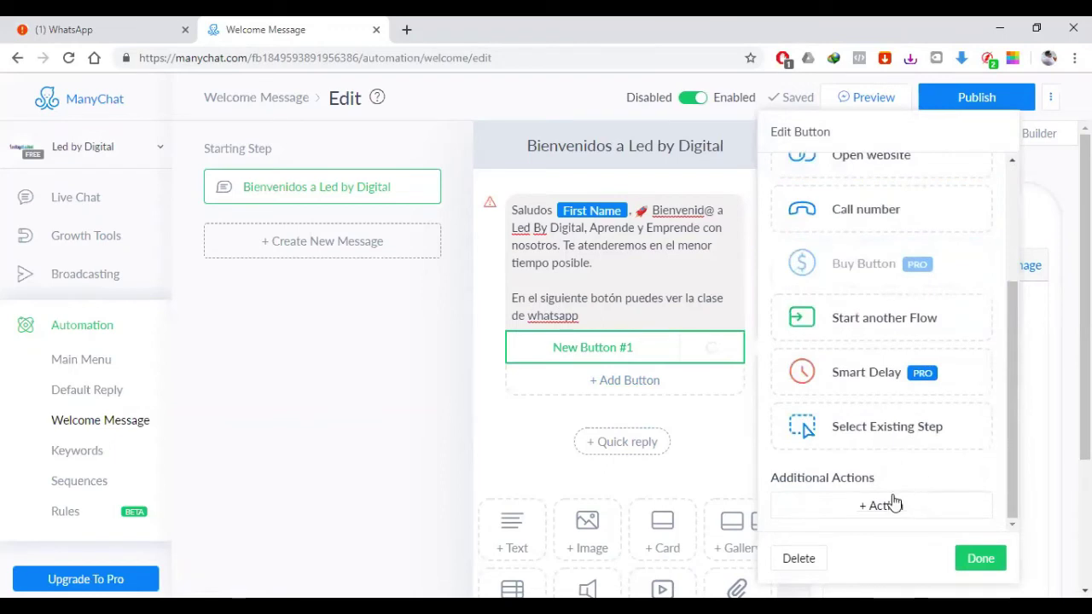
{"action": "left_click", "coordinate": [876, 508]}
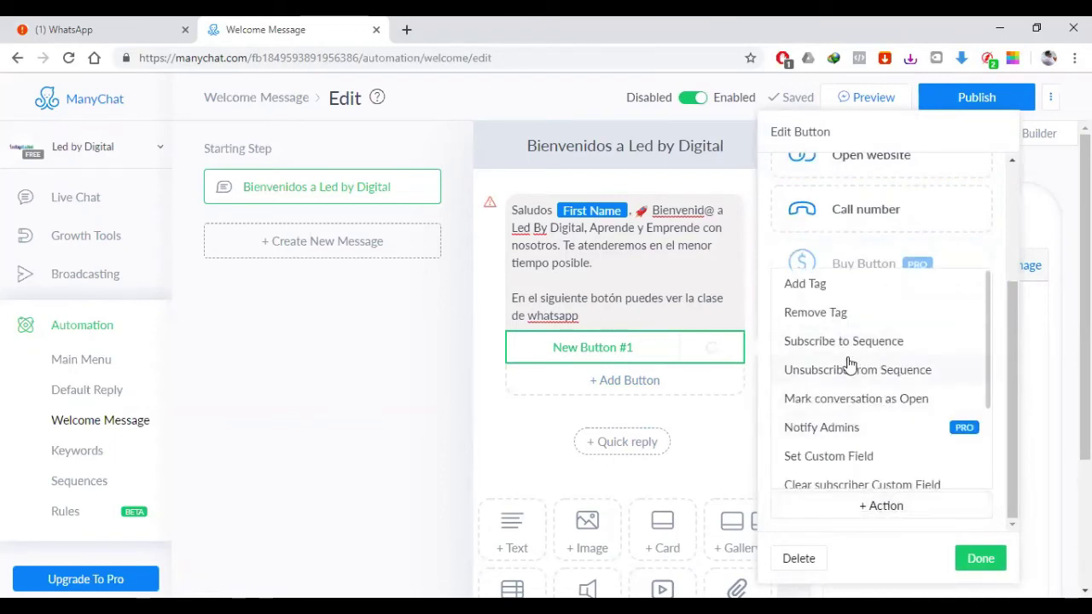
{"action": "left_click", "coordinate": [859, 345]}
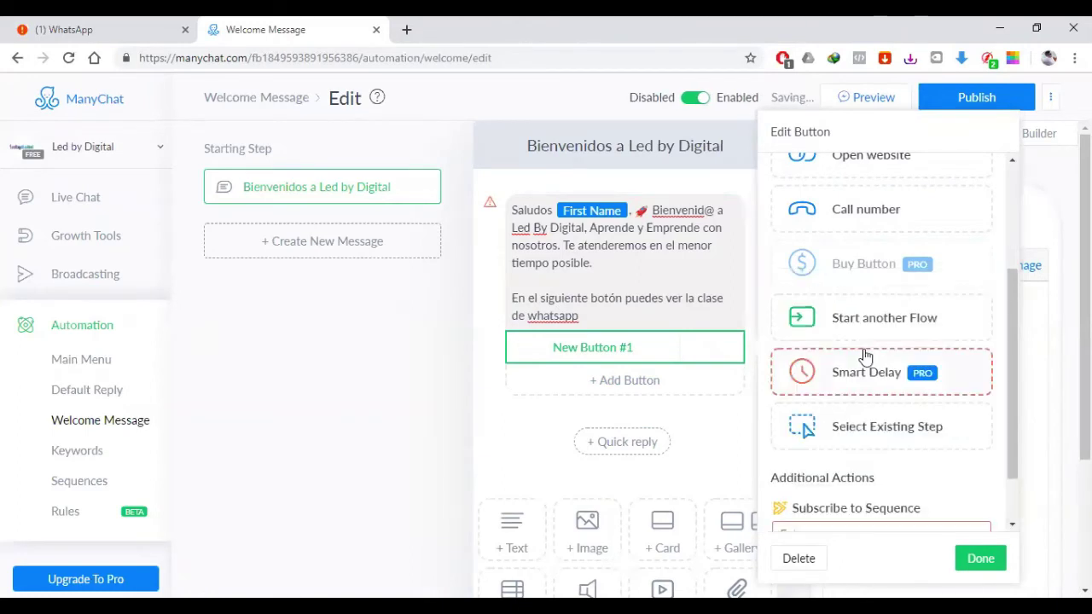
{"action": "scroll", "coordinate": [931, 439], "scroll_direction": "down", "scroll_amount": 1}
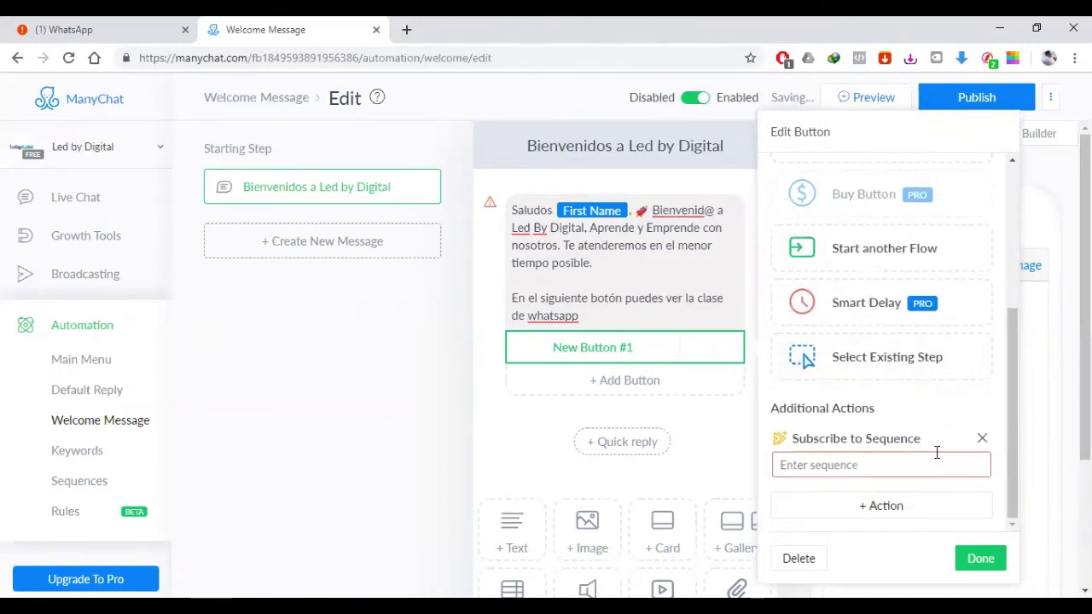
{"action": "left_click", "coordinate": [925, 466]}
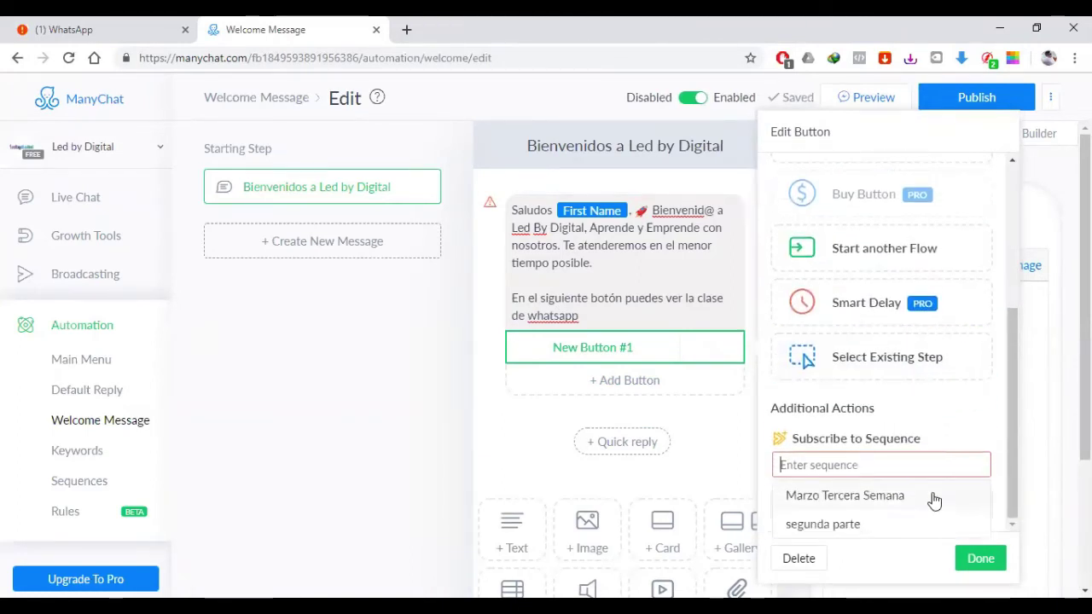
{"action": "left_click", "coordinate": [843, 496]}
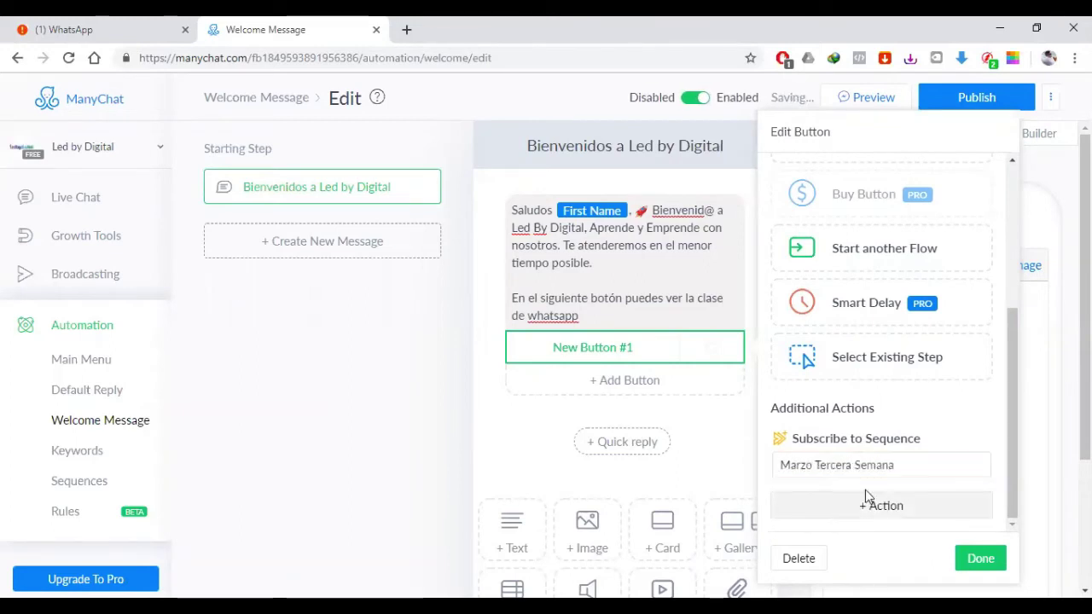
{"action": "left_click", "coordinate": [977, 559]}
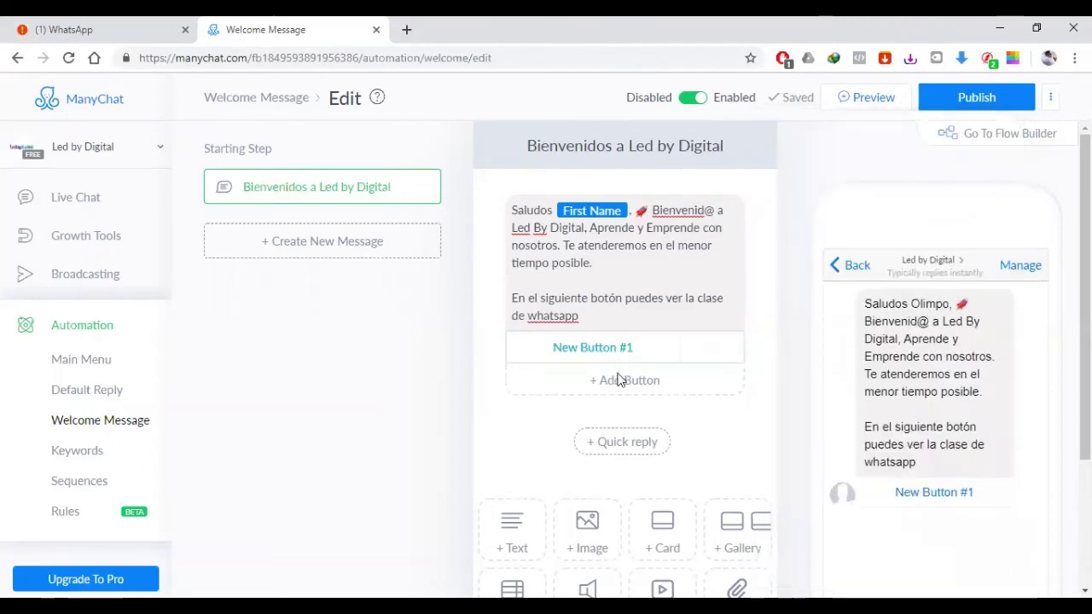
Step: Title the new button '¡Ir a ver clase!'
{"action": "left_click", "coordinate": [639, 349]}
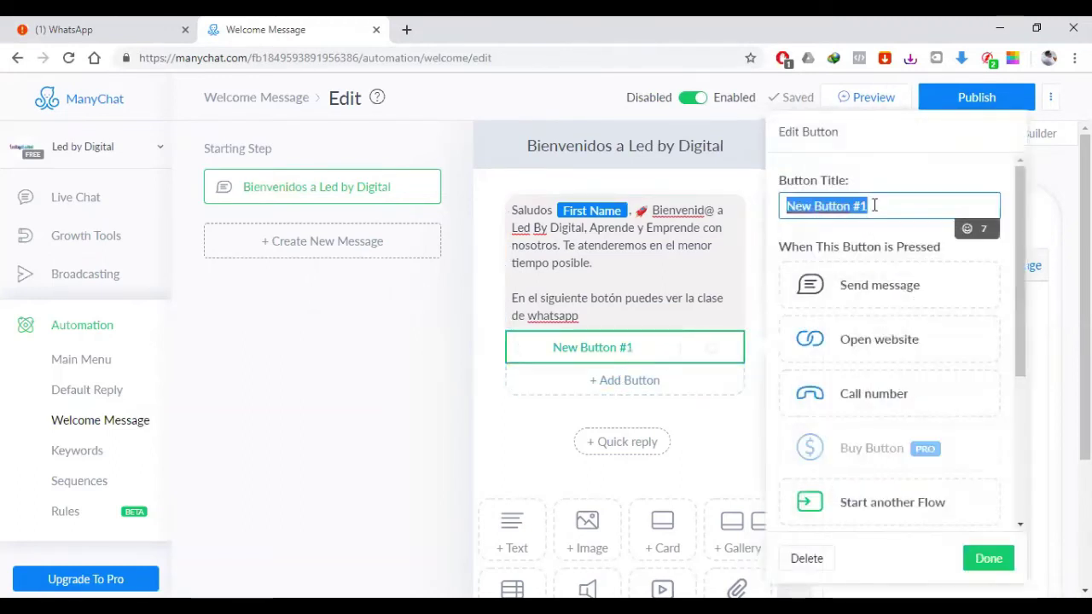
{"action": "type", "text": "Ir a ver"}
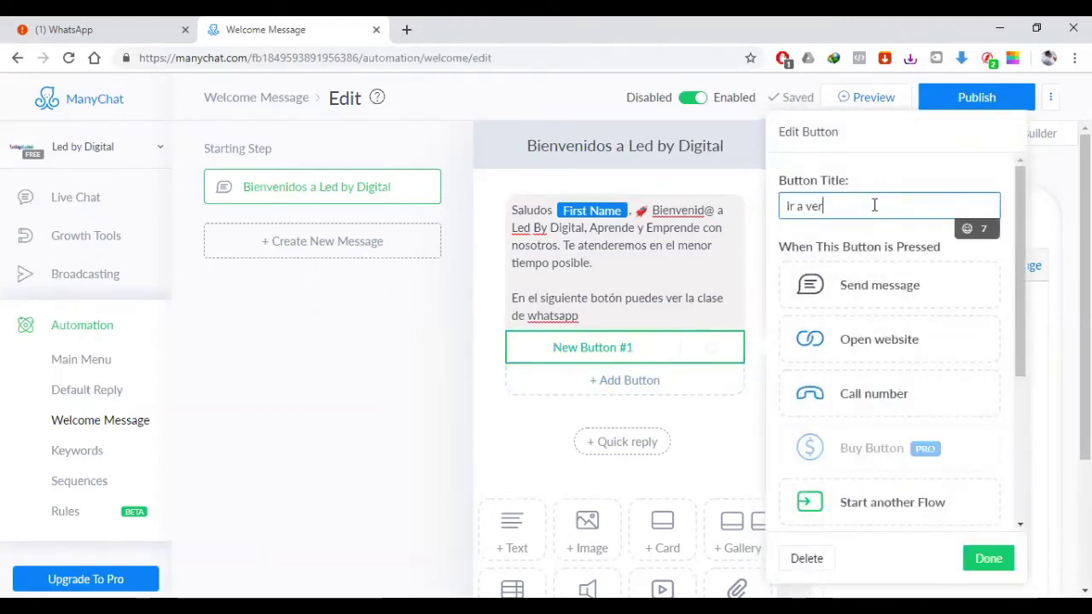
{"action": "type", "text": " clase!"}
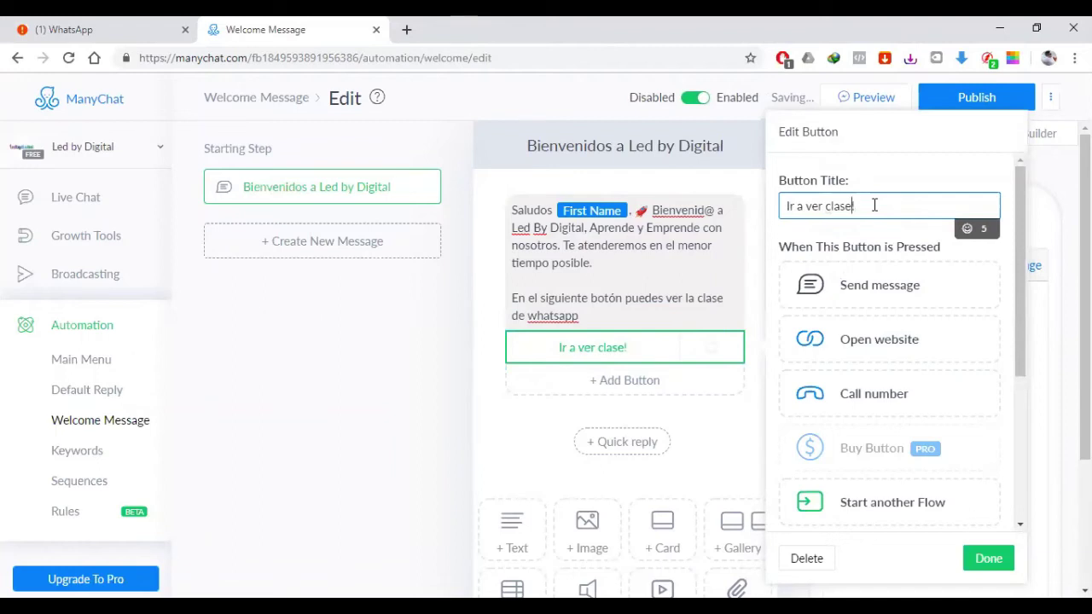
{"action": "key", "text": "Home"}
{"action": "type", "text": "¡"}
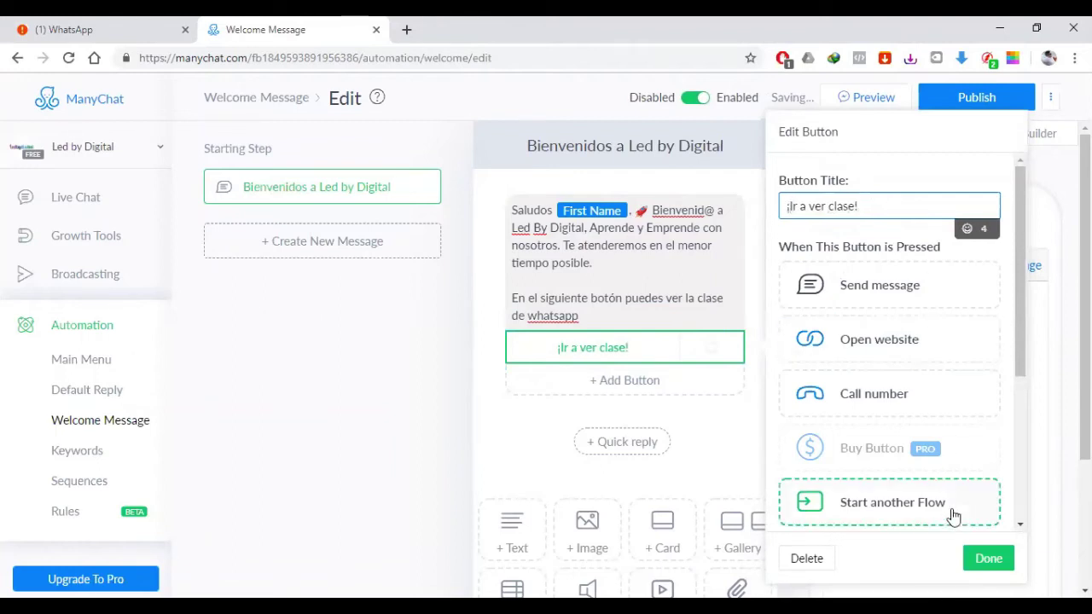
{"action": "left_click", "coordinate": [987, 558]}
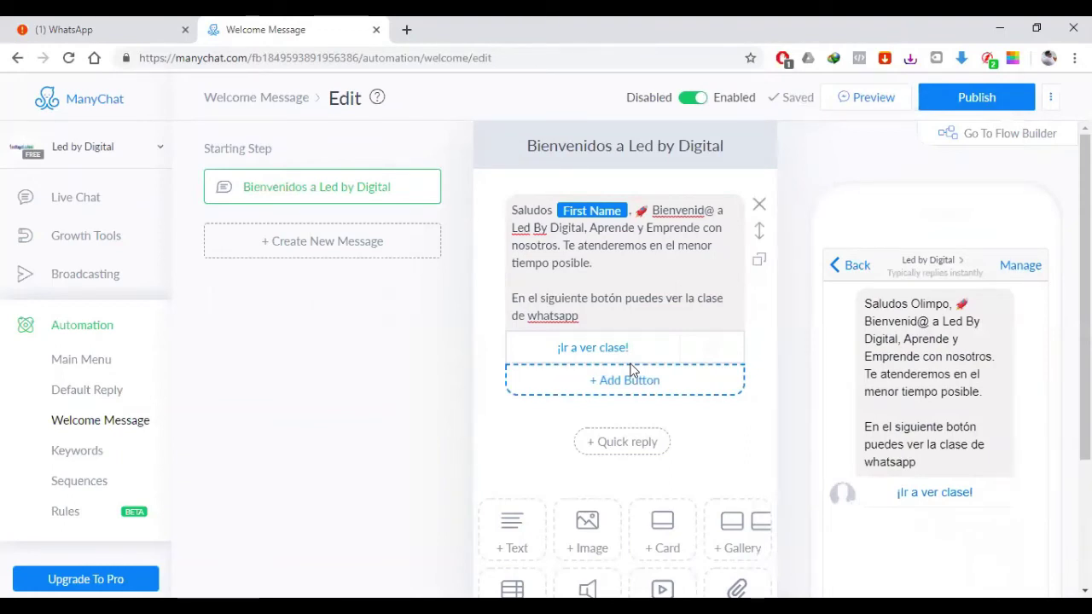
Step: Delete the WhatsApp-class paragraph and the ¡Ir a ver clase! button from the welcome message
{"action": "left_click", "coordinate": [80, 146]}
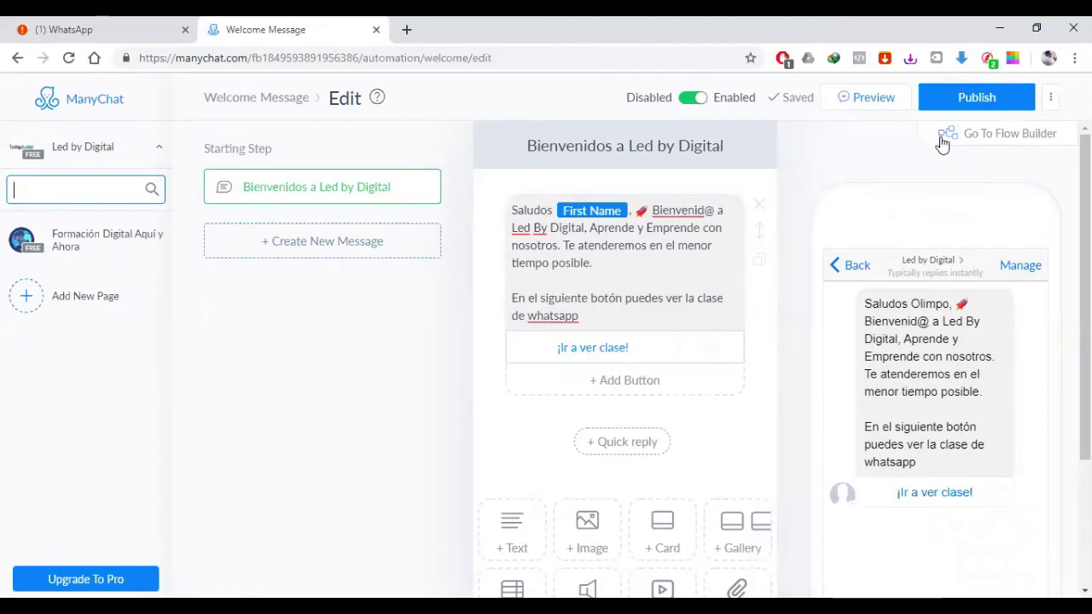
{"action": "left_click", "coordinate": [947, 109]}
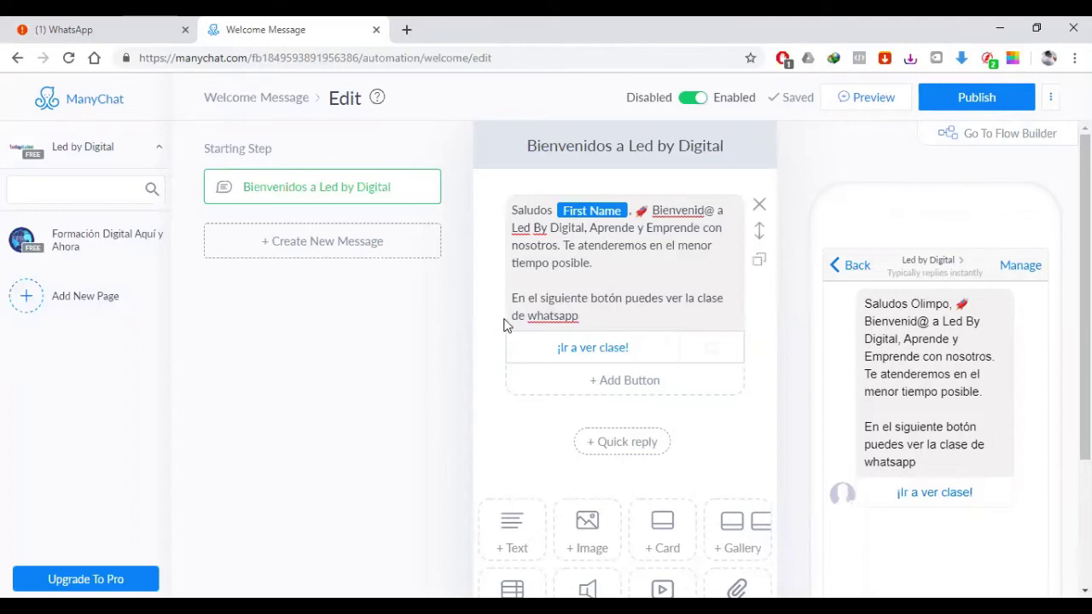
{"action": "left_click", "coordinate": [537, 243]}
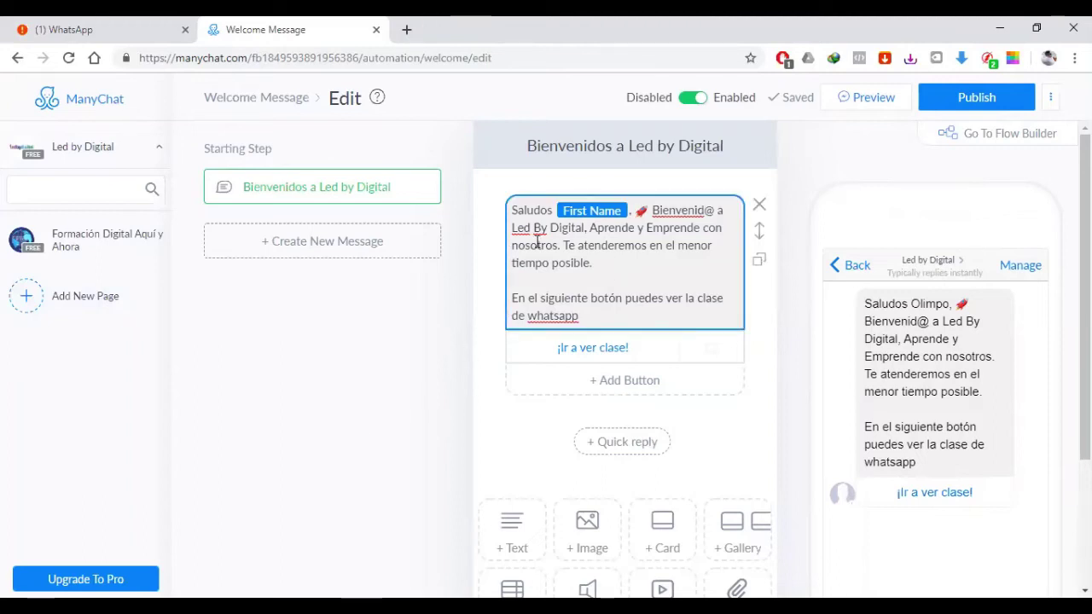
{"action": "left_click", "coordinate": [634, 340]}
{"action": "left_click", "coordinate": [624, 300]}
{"action": "triple_click", "coordinate": [605, 297]}
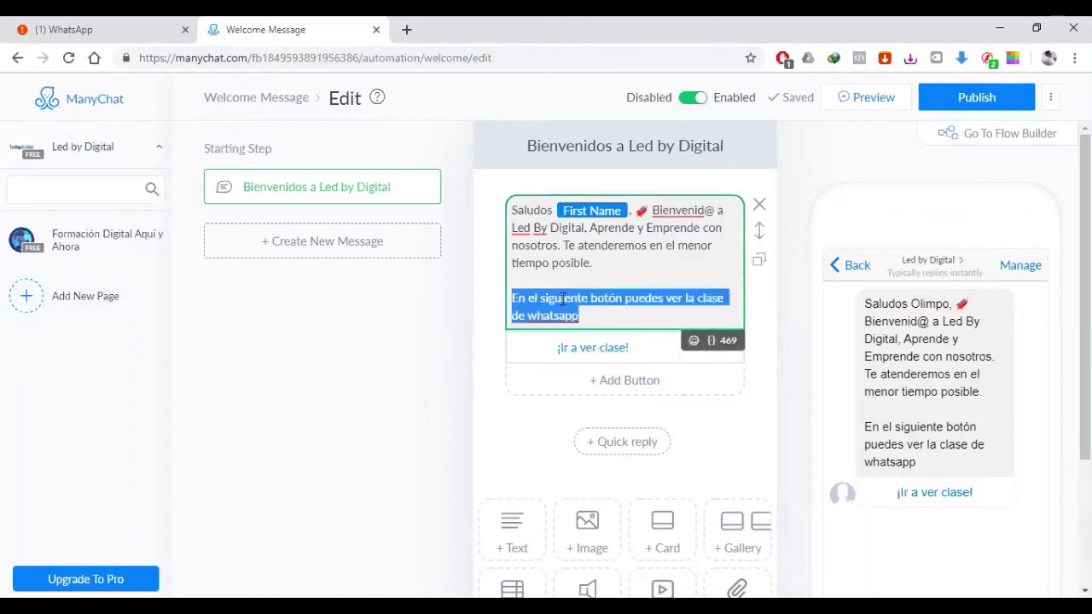
{"action": "left_click", "coordinate": [434, 424]}
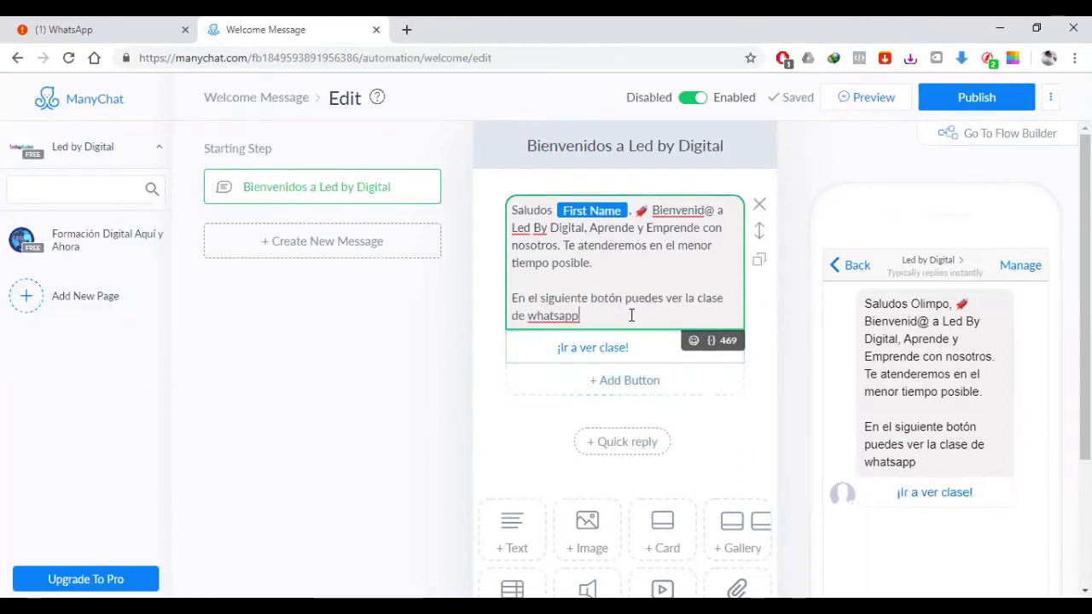
{"action": "left_click_drag", "start_coordinate": [632, 315], "coordinate": [499, 298]}
{"action": "key", "text": "BackSpace"}
{"action": "key", "text": "BackSpace"}
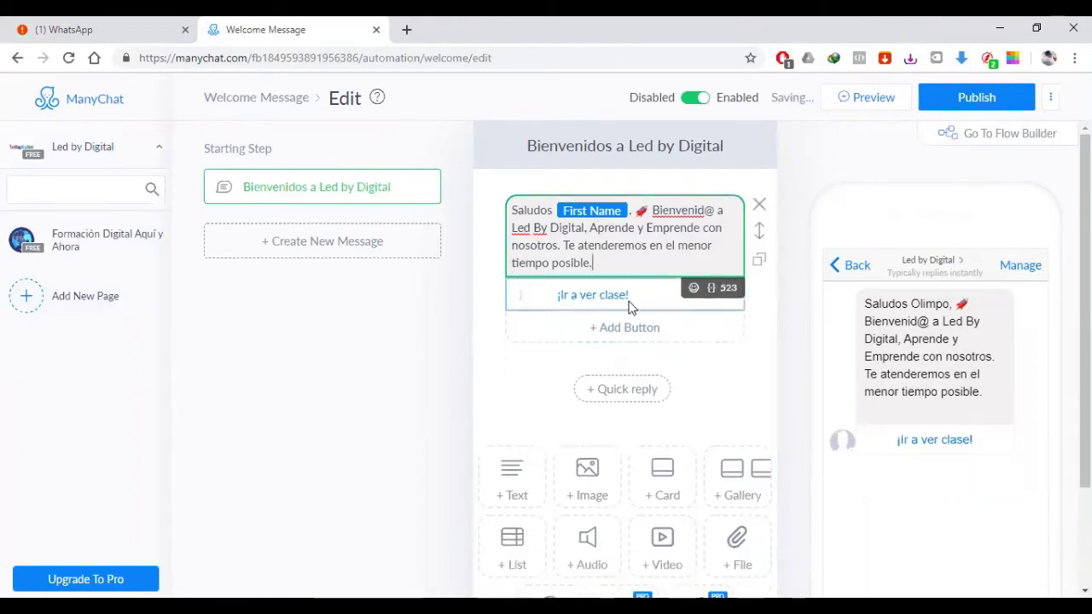
{"action": "left_click", "coordinate": [599, 294]}
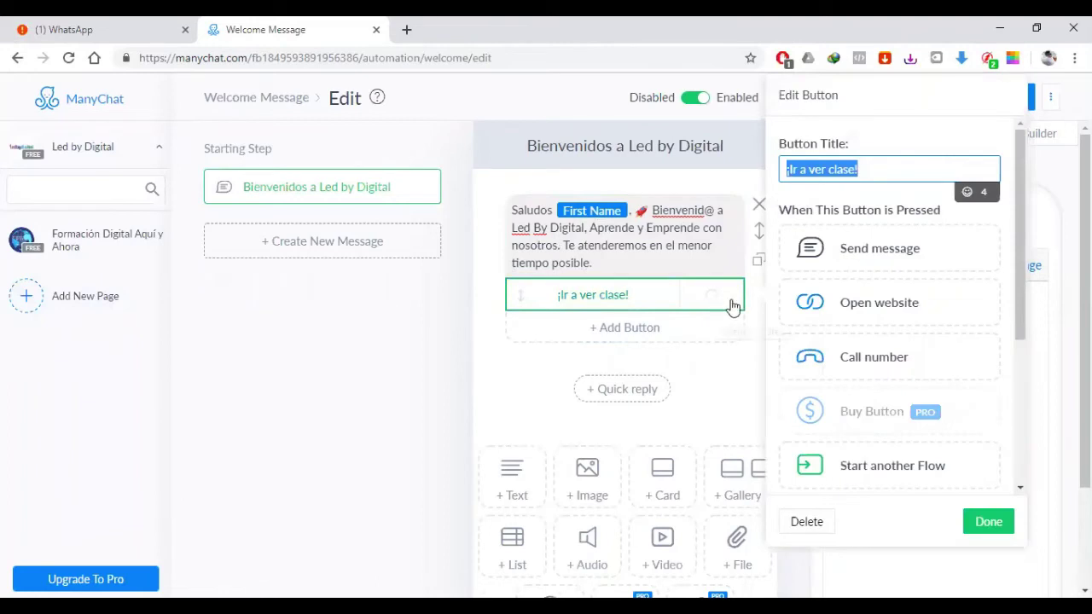
{"action": "left_click", "coordinate": [806, 522]}
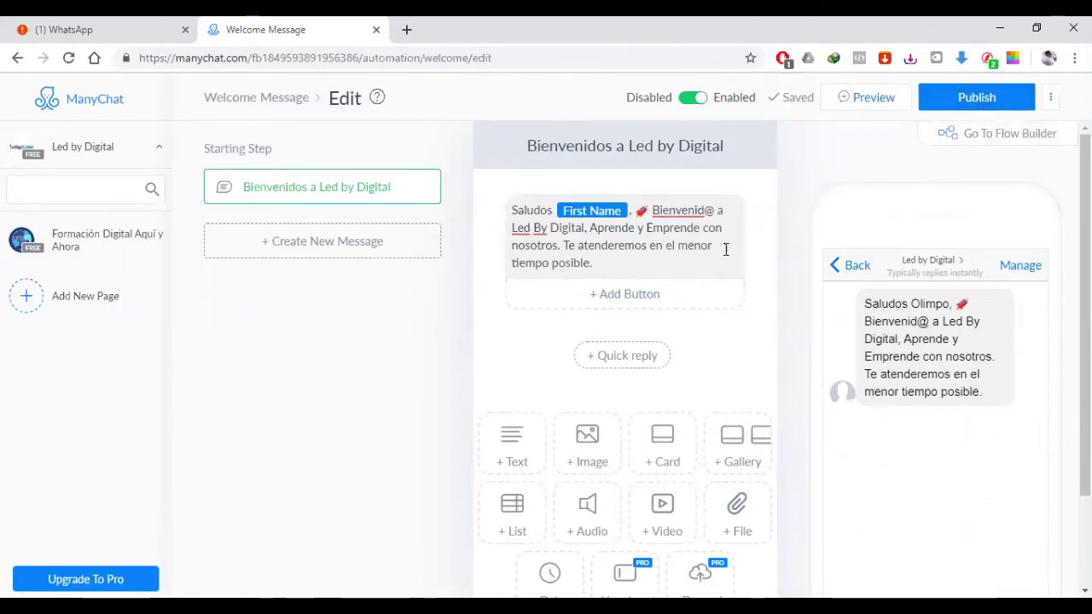
Step: Send a test preview to Messenger, check it, then publish the welcome message
{"action": "left_click", "coordinate": [868, 101]}
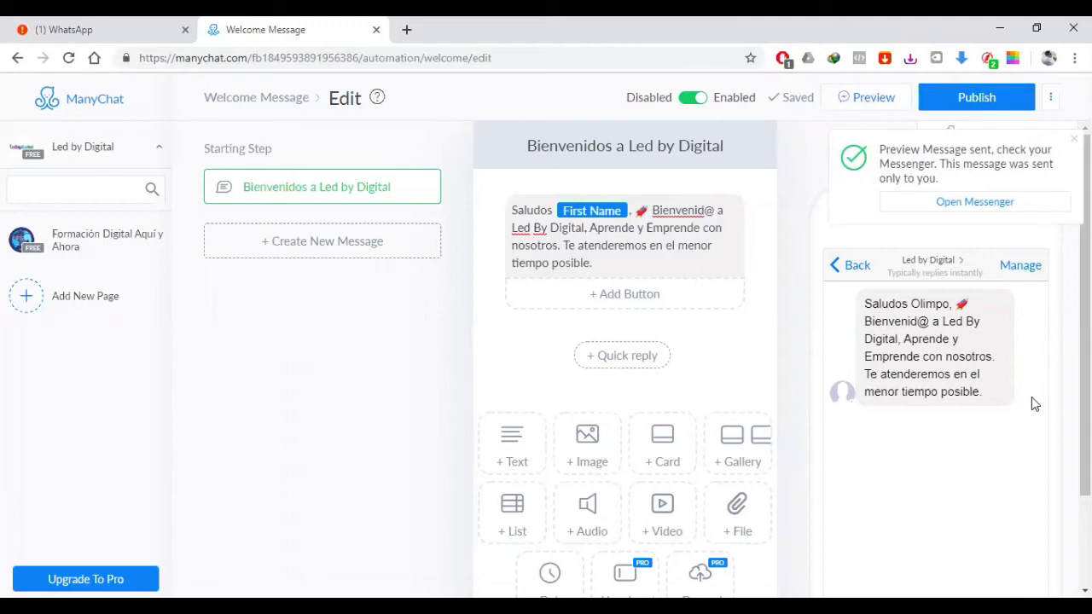
{"action": "left_click", "coordinate": [974, 201]}
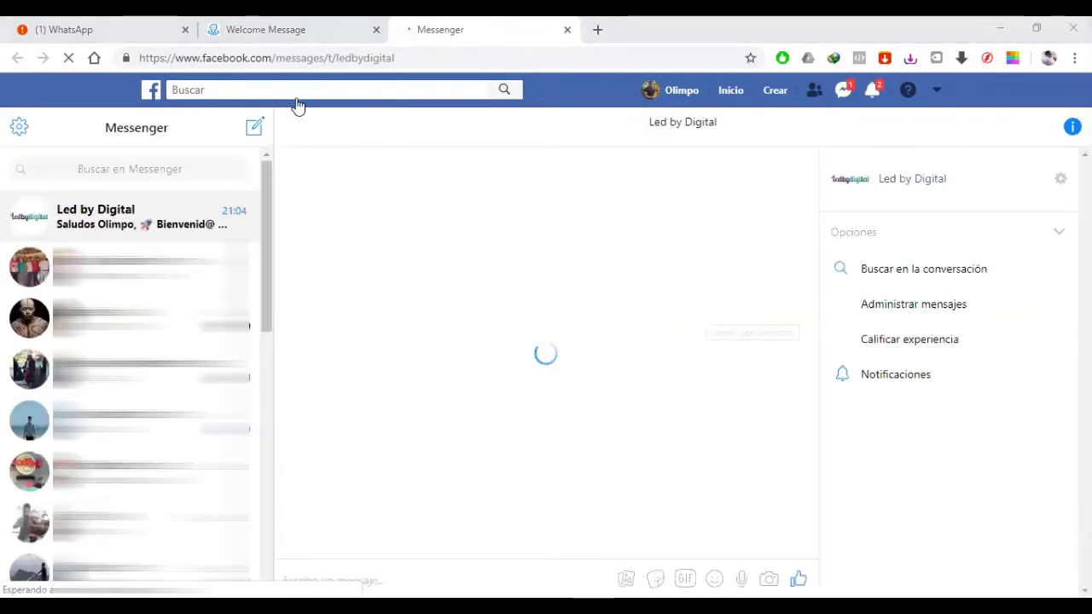
{"action": "key", "text": "ctrl+shift+Tab"}
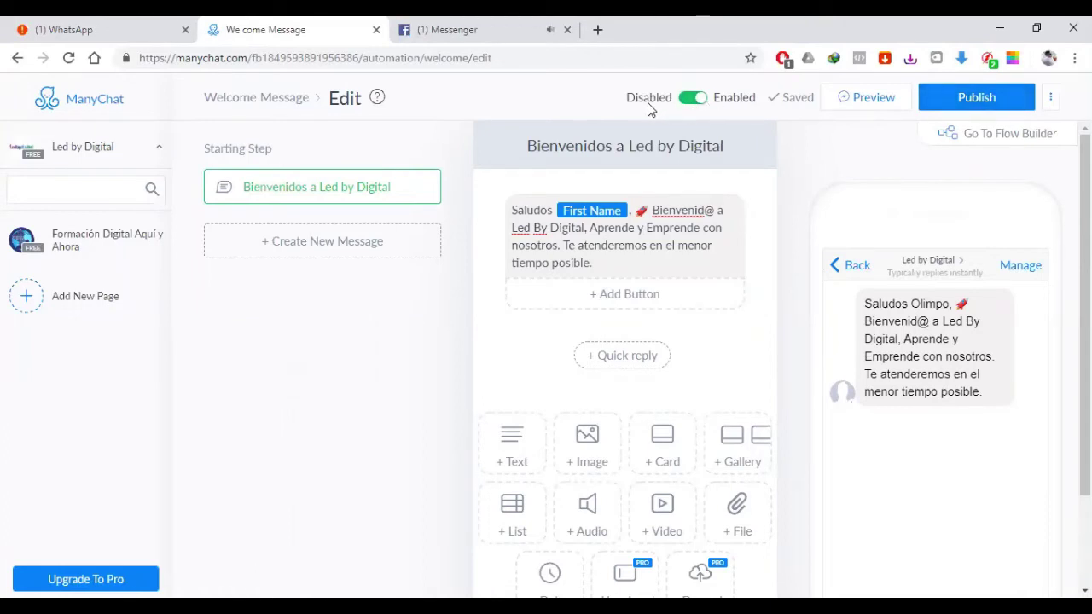
{"action": "left_click", "coordinate": [972, 111]}
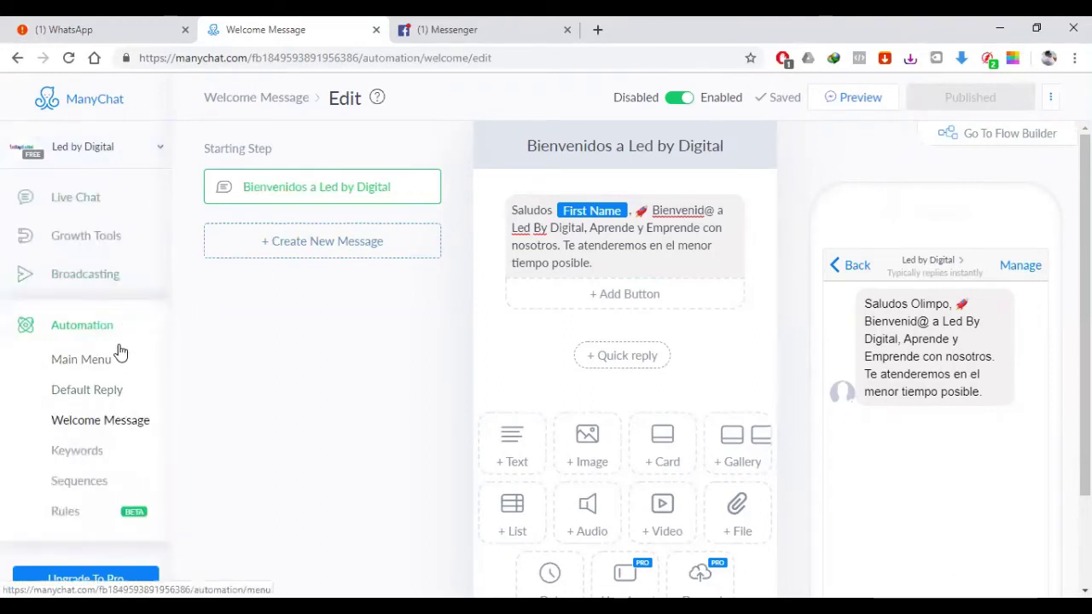
{"action": "scroll", "coordinate": [119, 375], "scroll_direction": "down", "scroll_amount": 1}
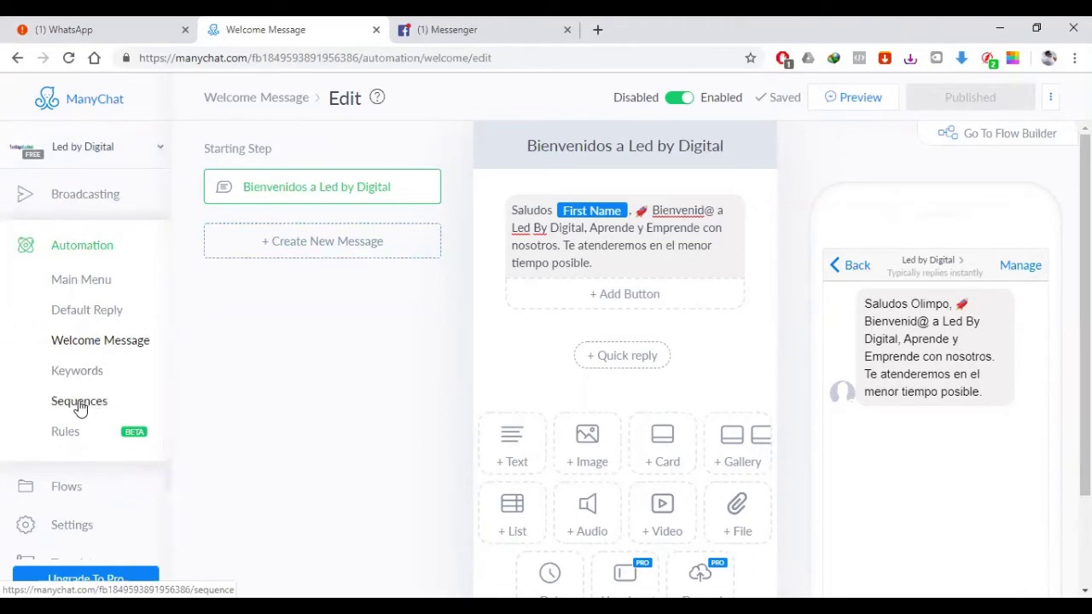
Step: Delete the segunda parte sequence from the Sequences list
{"action": "left_click", "coordinate": [79, 403]}
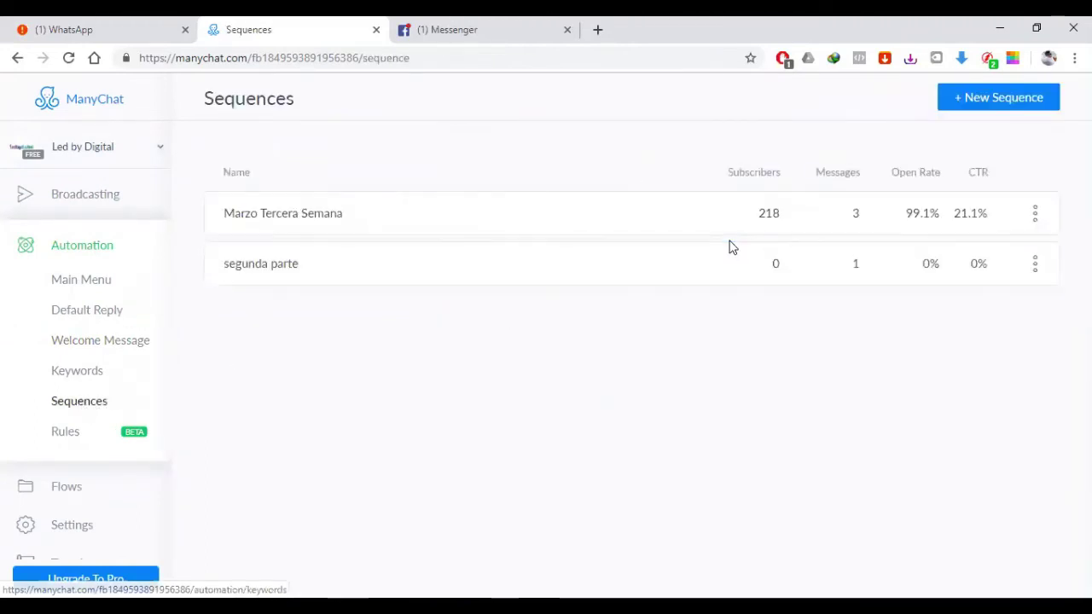
{"action": "left_click", "coordinate": [1017, 277]}
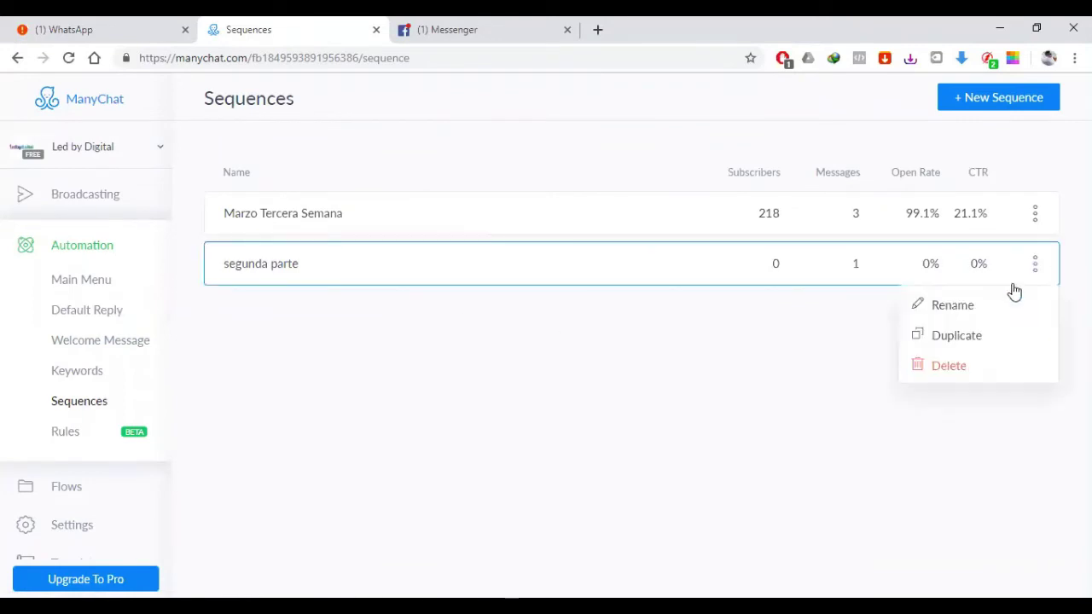
{"action": "left_click", "coordinate": [965, 368]}
{"action": "left_click", "coordinate": [714, 137]}
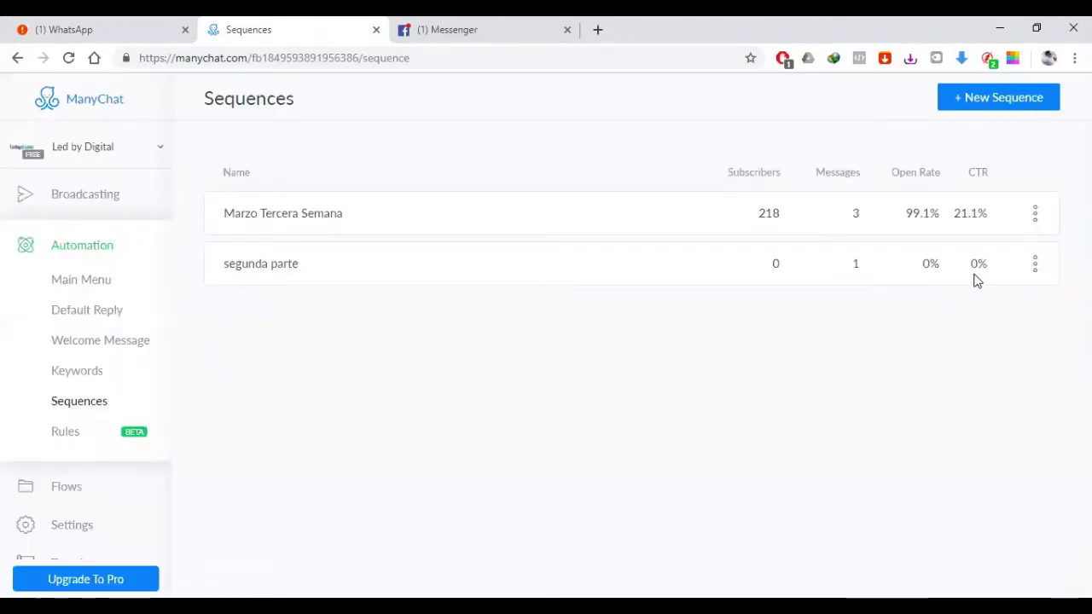
{"action": "left_click", "coordinate": [1037, 267]}
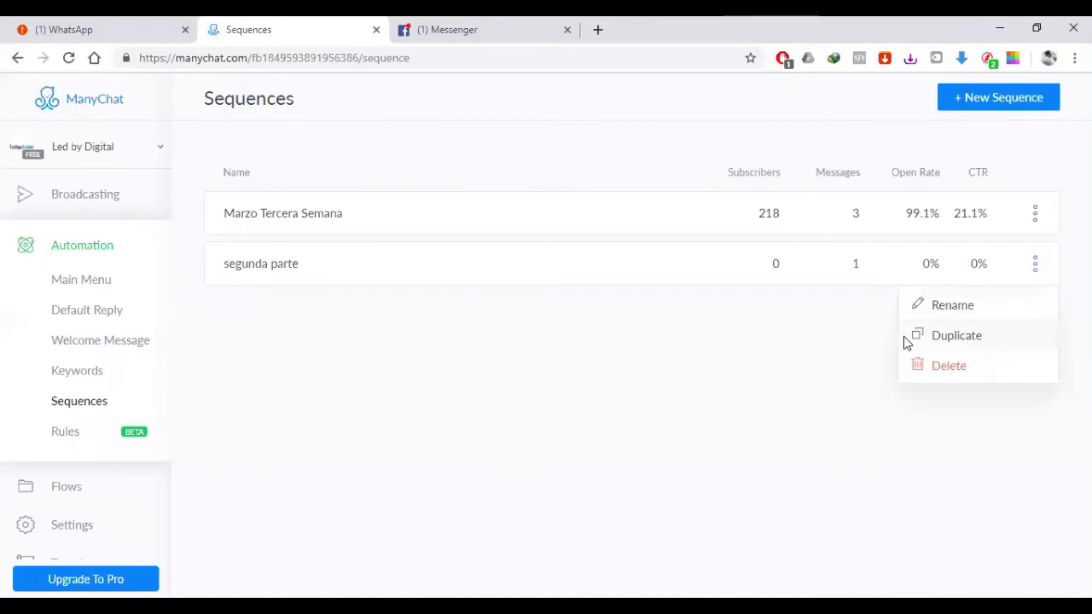
{"action": "left_click", "coordinate": [952, 367]}
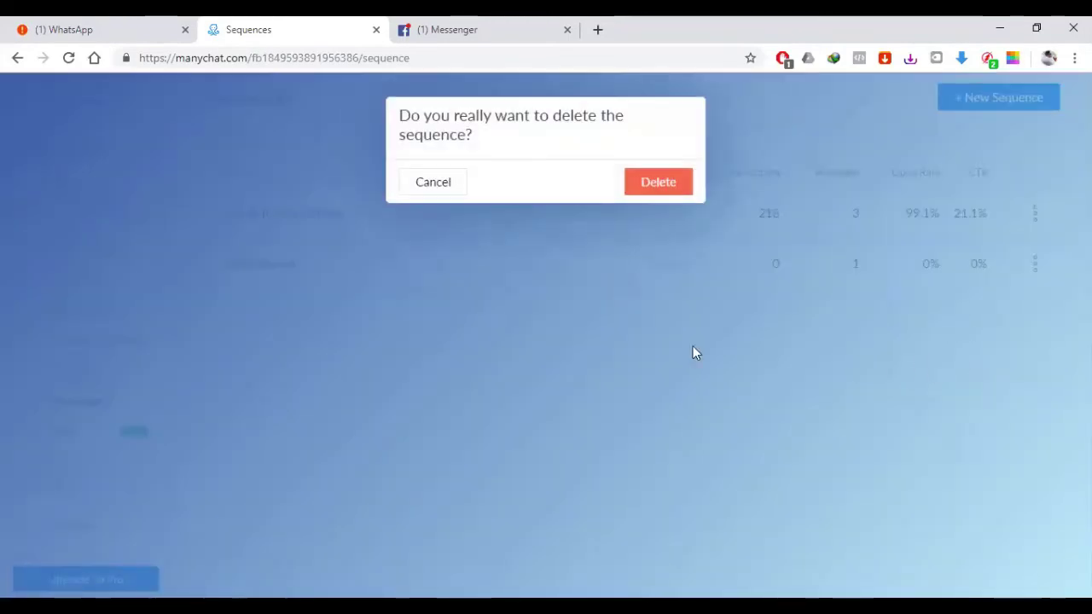
{"action": "left_click", "coordinate": [670, 189]}
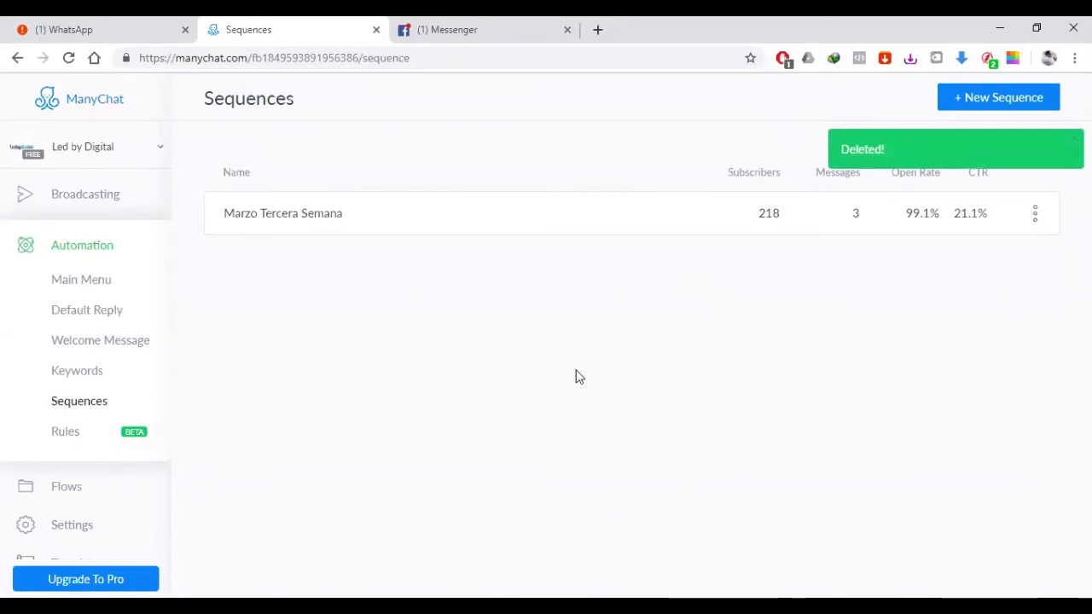
Step: Delete the Marzo Tercera Semana sequence and begin creating a new sequence
{"action": "left_click", "coordinate": [1038, 216]}
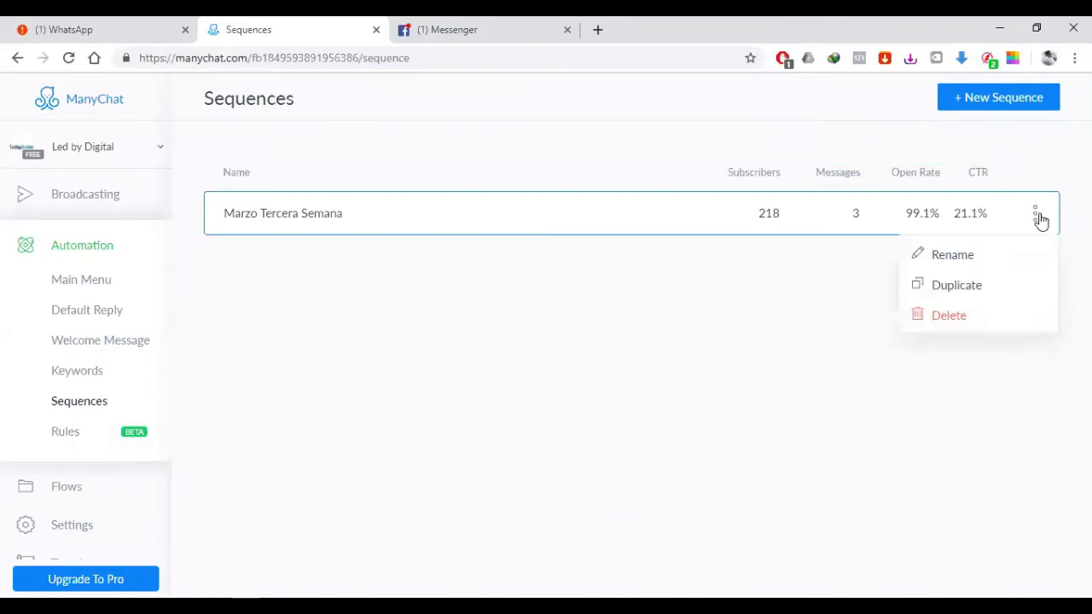
{"action": "left_click", "coordinate": [967, 313]}
{"action": "left_click", "coordinate": [674, 184]}
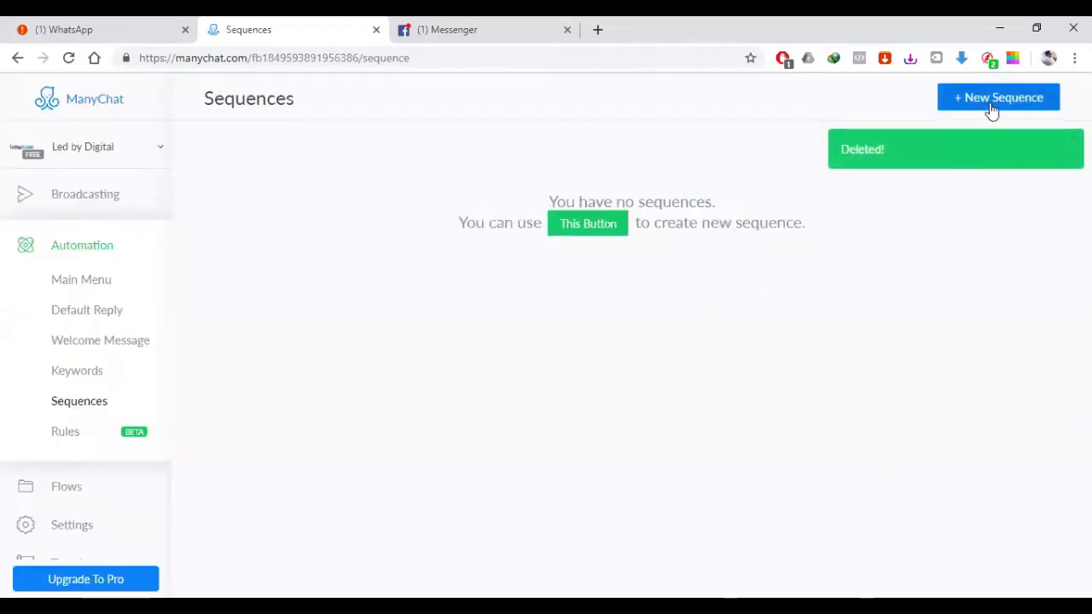
{"action": "left_click", "coordinate": [972, 100]}
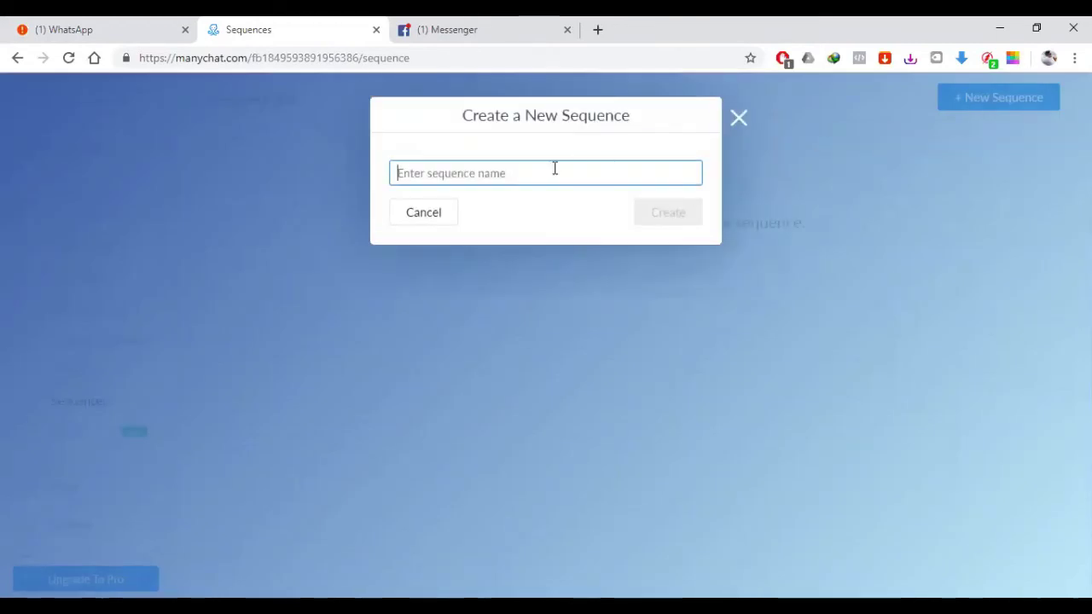
Step: Create a sequence named 'prueba 1'
{"action": "type", "text": "prueba 1"}
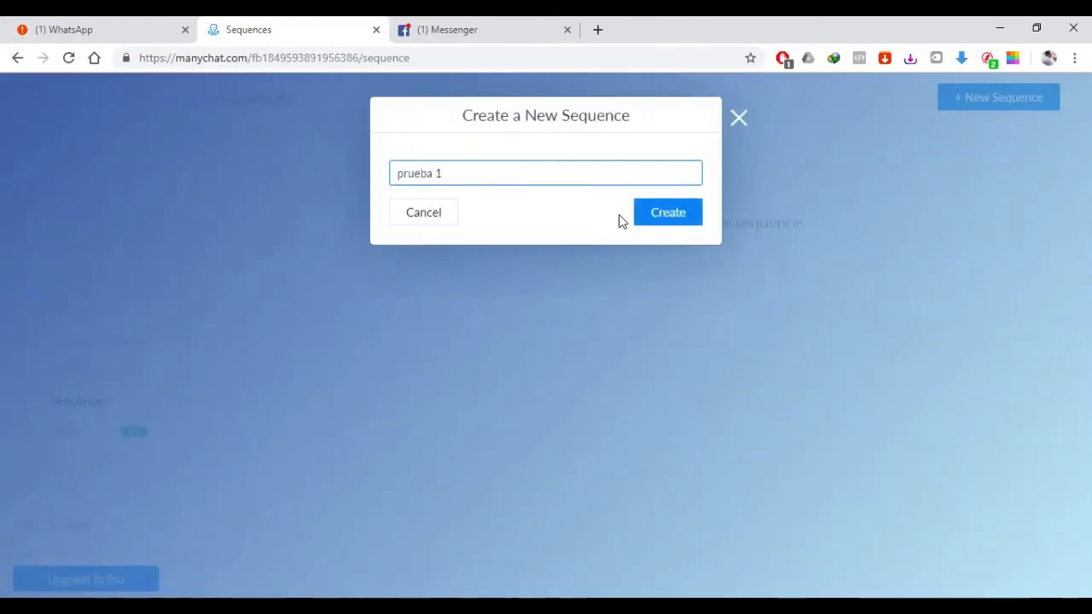
{"action": "left_click", "coordinate": [668, 214]}
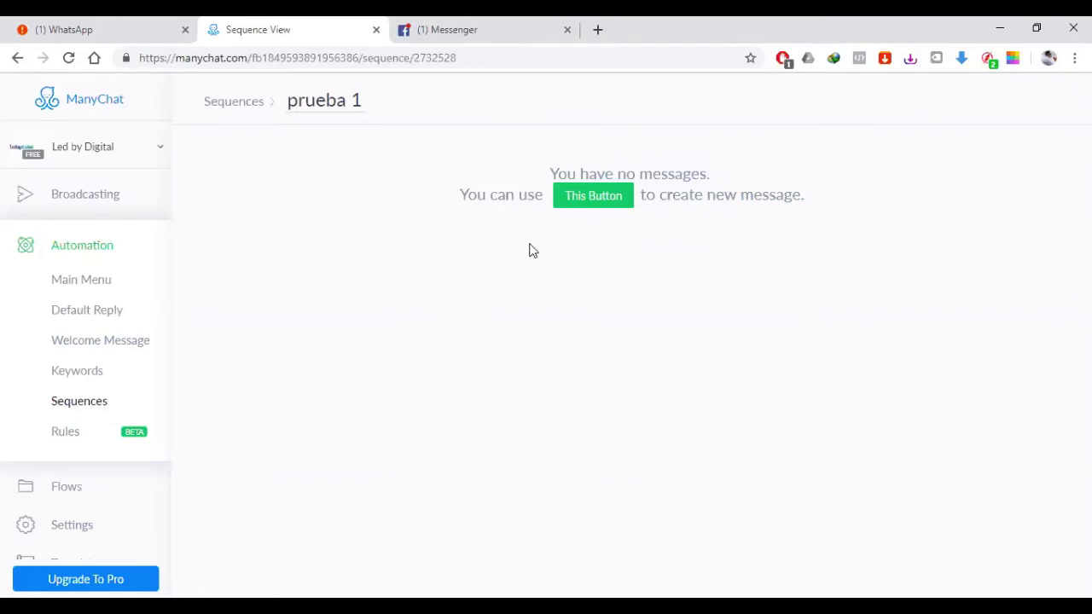
Step: Add the first message to the prueba 1 sequence
{"action": "left_click", "coordinate": [600, 201]}
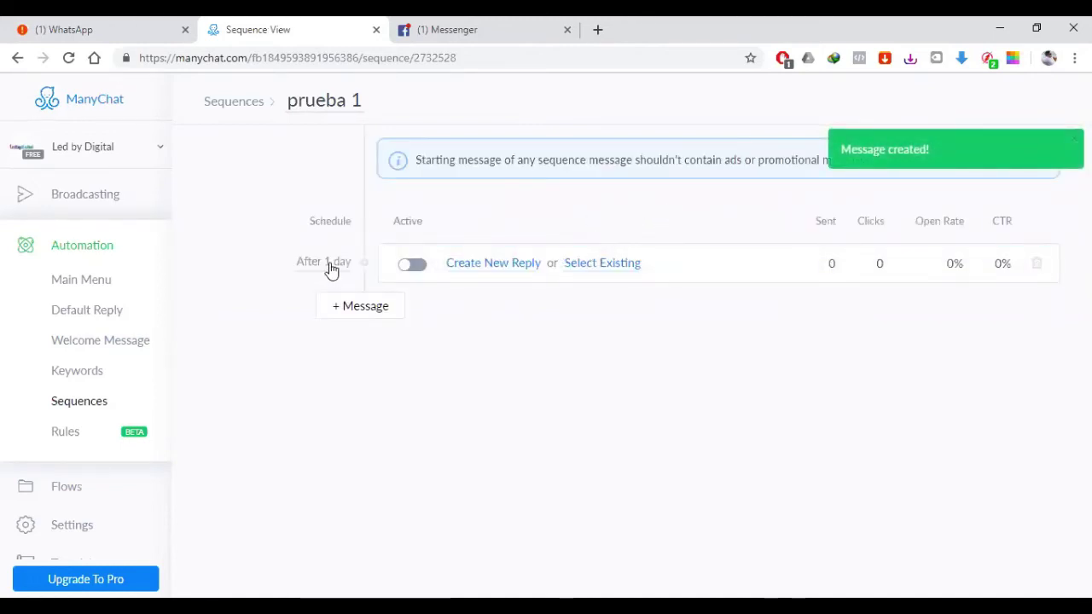
{"action": "left_click_drag", "start_coordinate": [309, 221], "coordinate": [353, 224]}
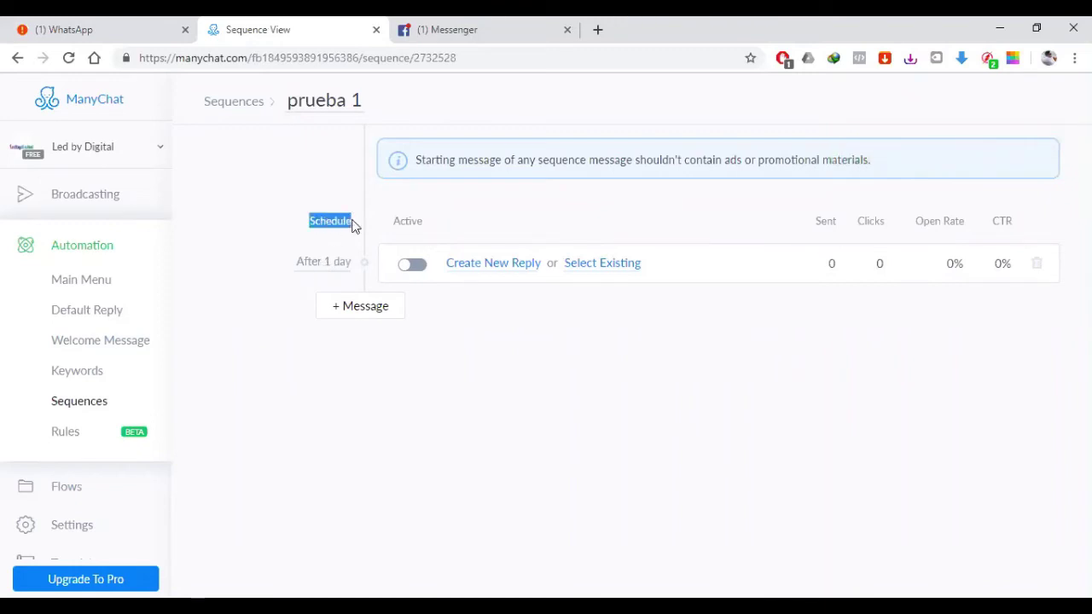
{"action": "left_click", "coordinate": [354, 224]}
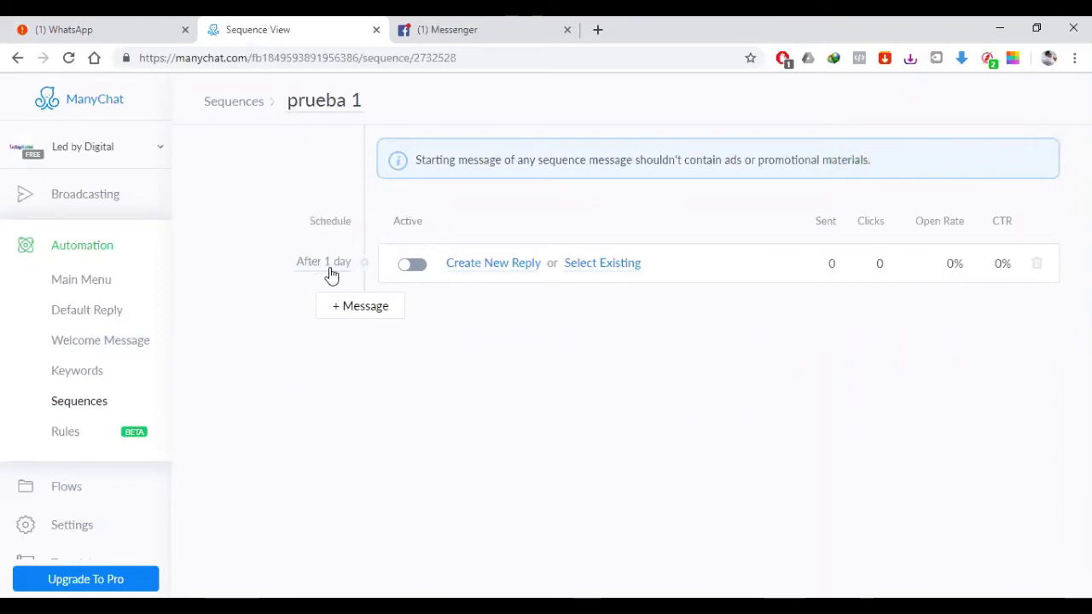
Step: Change the first message's delay from After 1 day to Immediately and save the schedule
{"action": "left_click", "coordinate": [331, 271]}
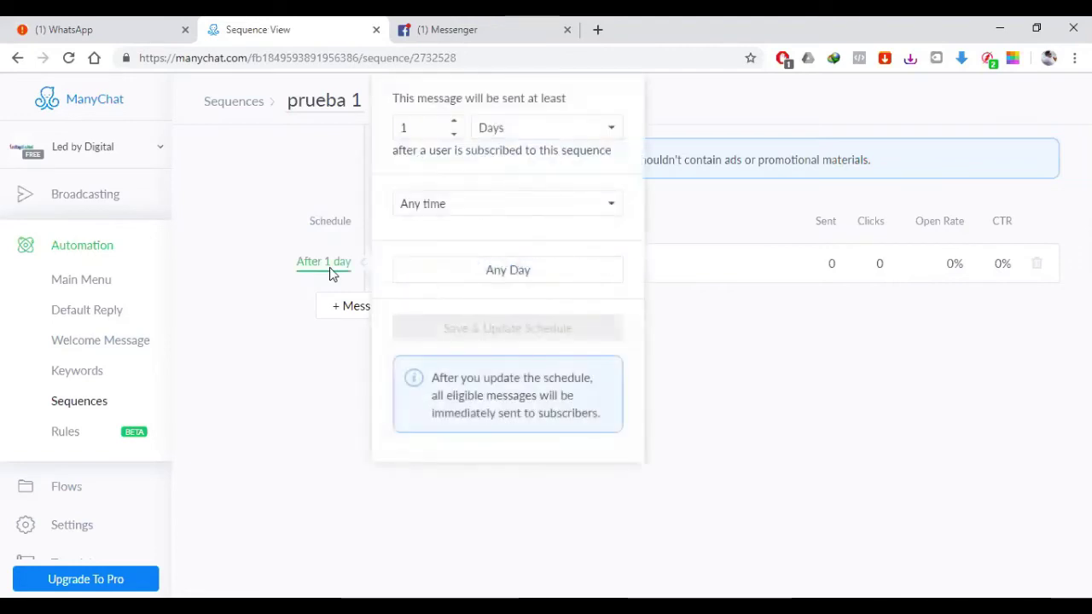
{"action": "left_click", "coordinate": [454, 134]}
{"action": "left_click", "coordinate": [497, 130]}
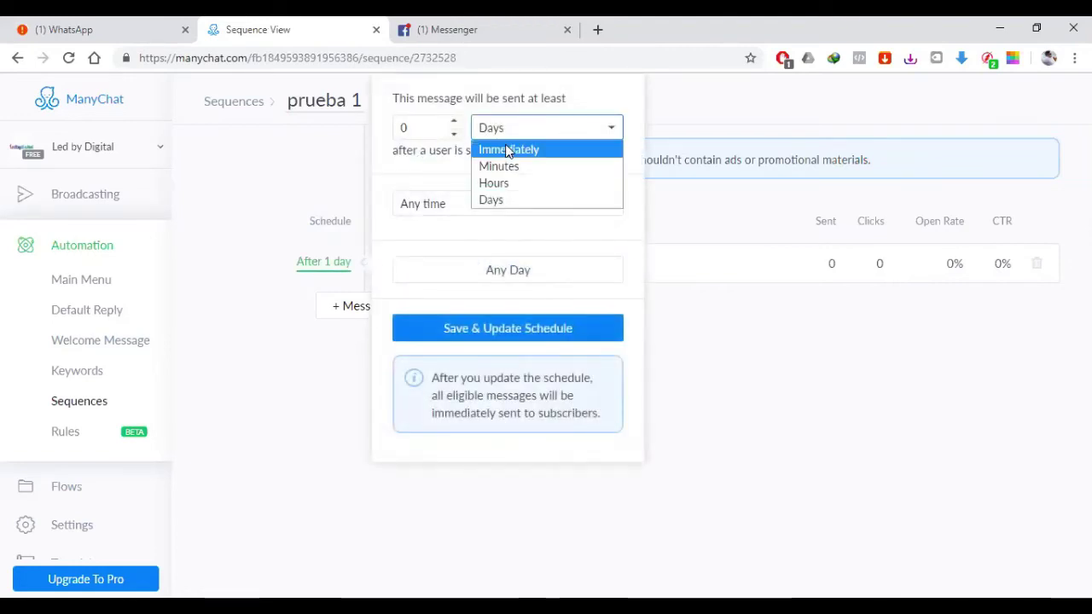
{"action": "left_click", "coordinate": [504, 149]}
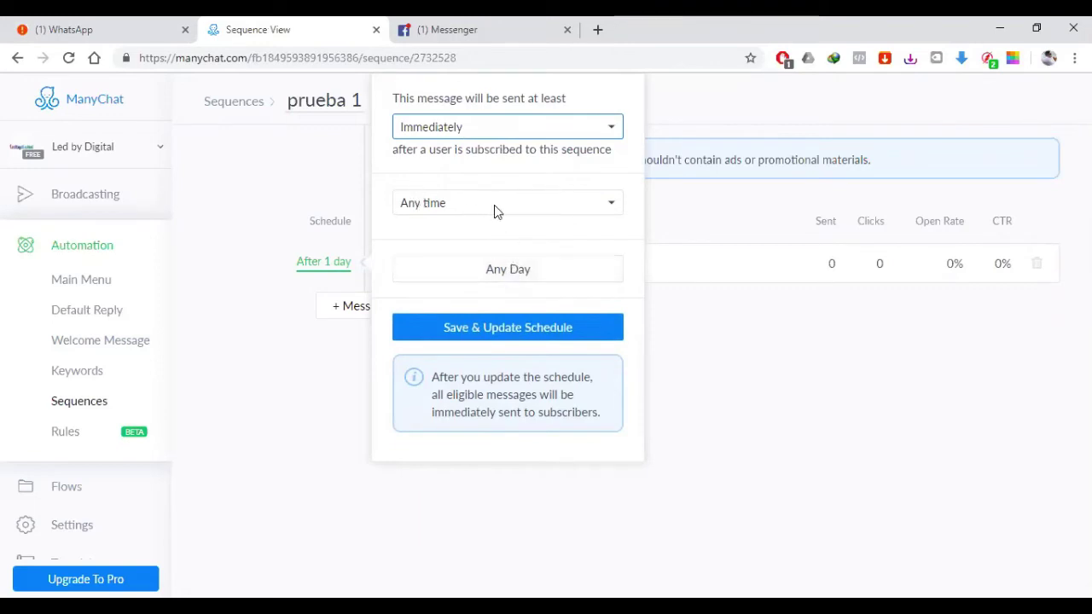
{"action": "left_click", "coordinate": [543, 336]}
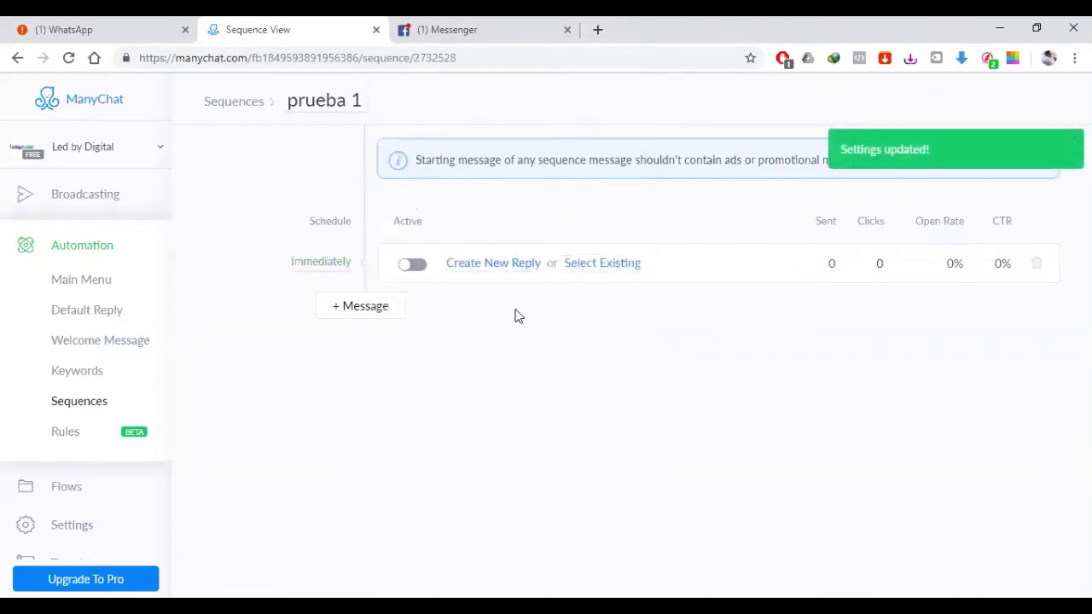
{"action": "left_click", "coordinate": [488, 268]}
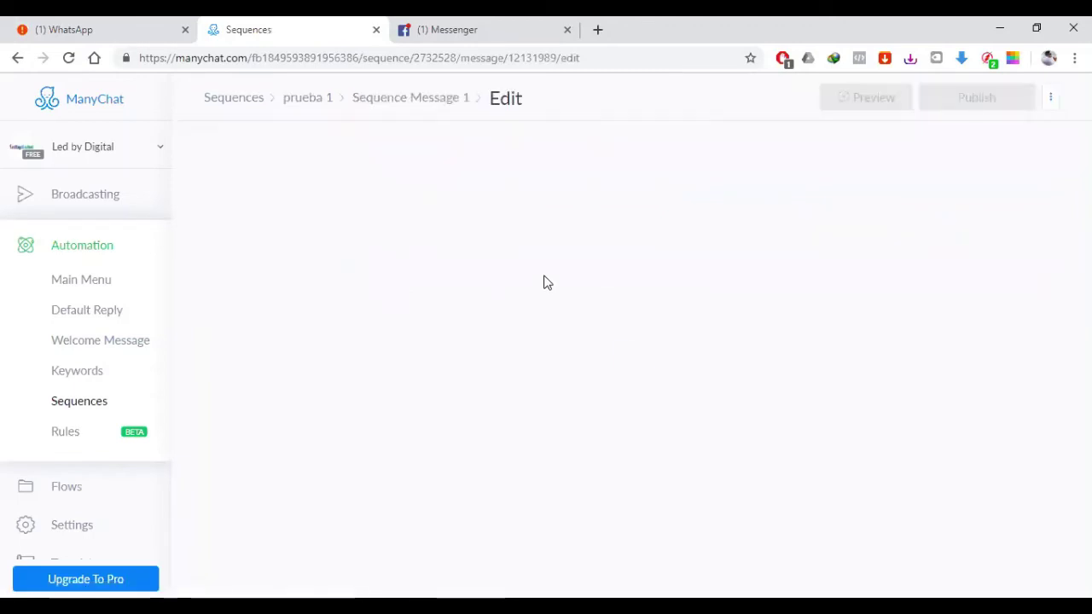
Step: Write the message 'Hola, en el siguiente link esta la clase que te prometimos'
{"action": "left_click", "coordinate": [558, 222]}
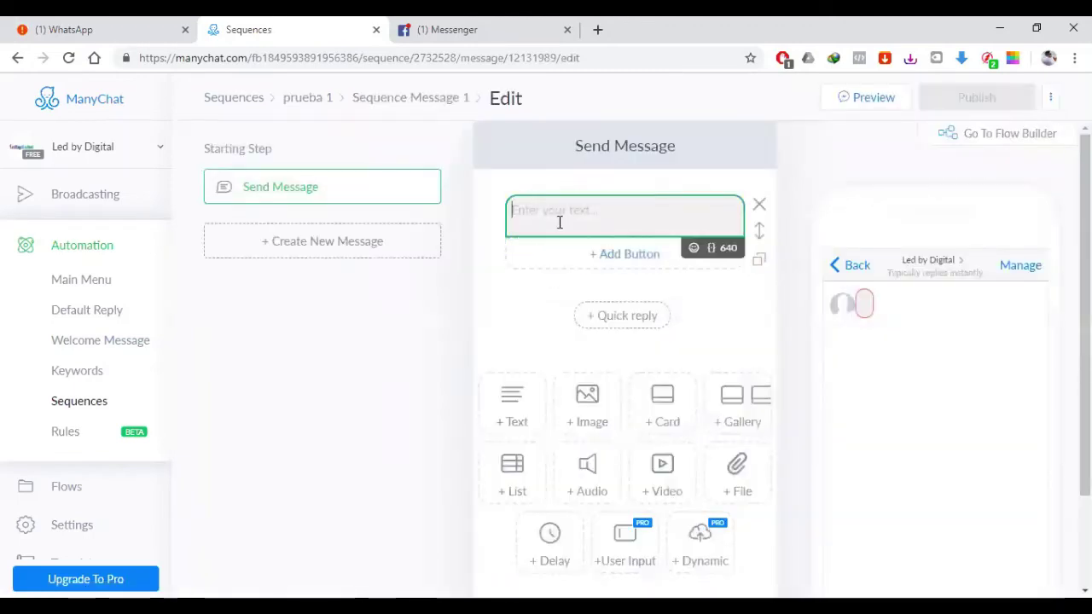
{"action": "type", "text": "Hola"}
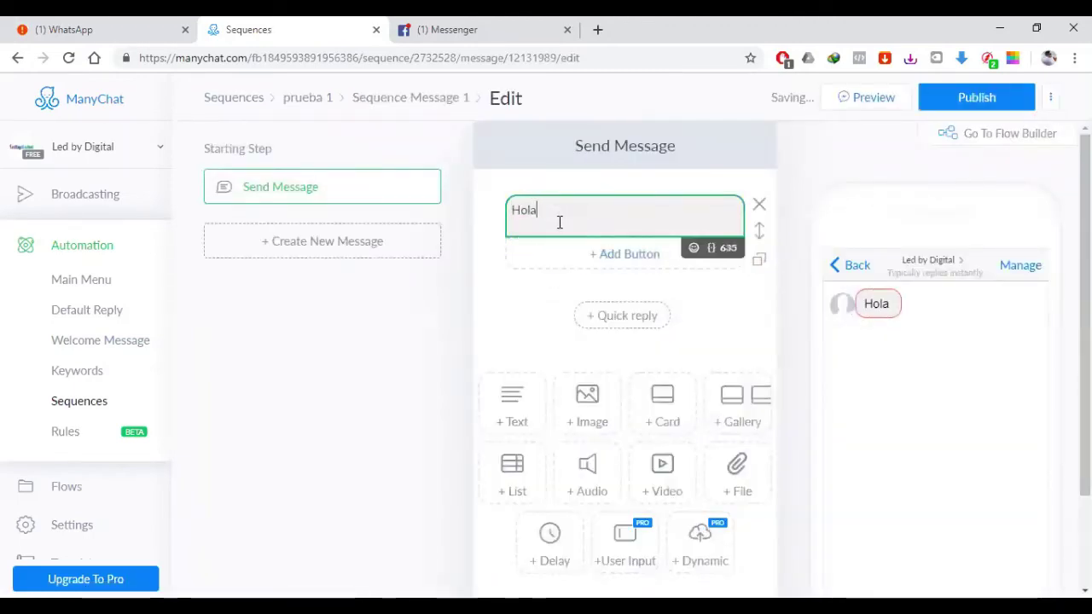
{"action": "type", "text": ", en e"}
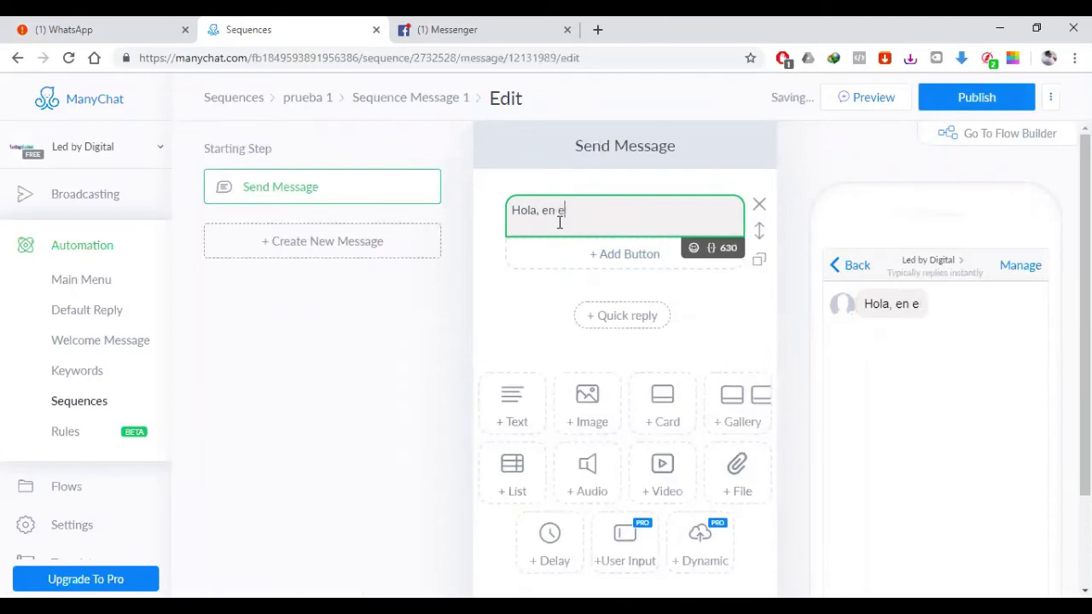
{"action": "type", "text": "l siguiente link eta"}
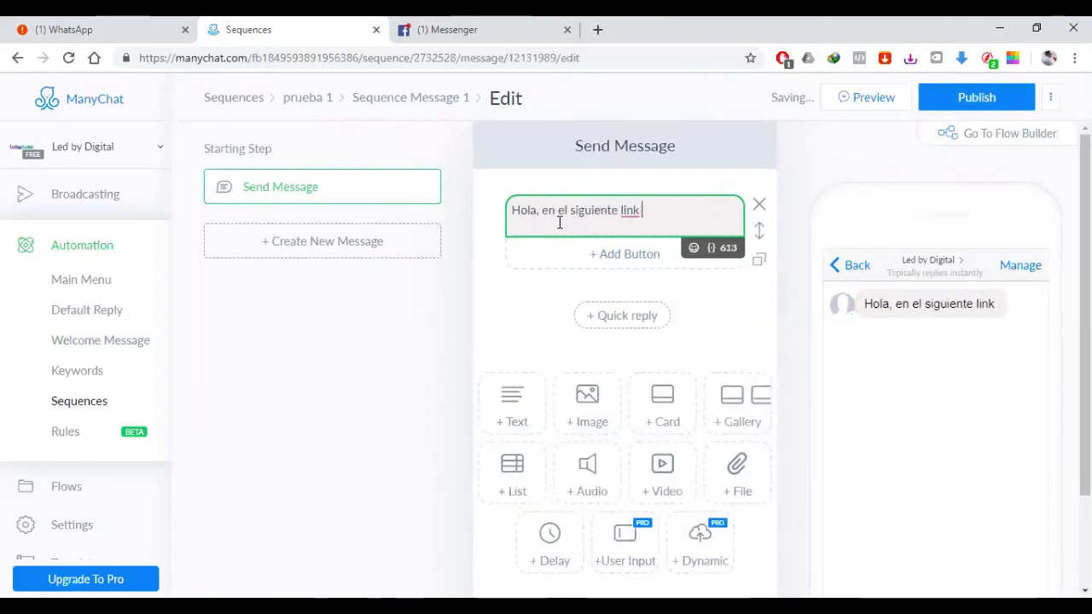
{"action": "key", "text": "BackSpace"}
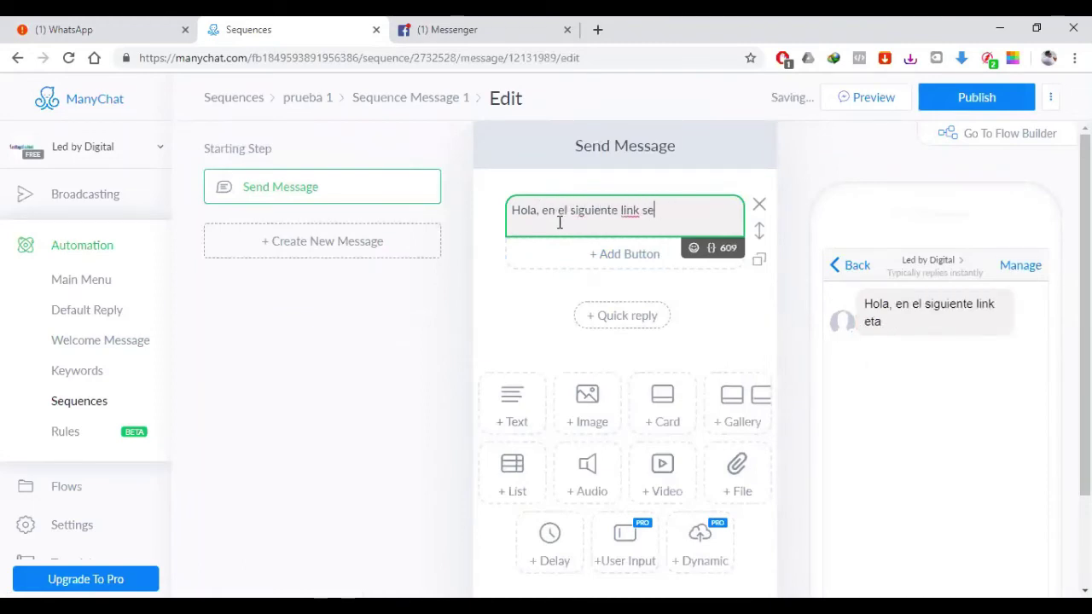
{"action": "key", "text": "BackSpace"}
{"action": "key", "text": "BackSpace"}
{"action": "type", "text": "esa"}
{"action": "key", "text": "BackSpace"}
{"action": "type", "text": "ta la cl"}
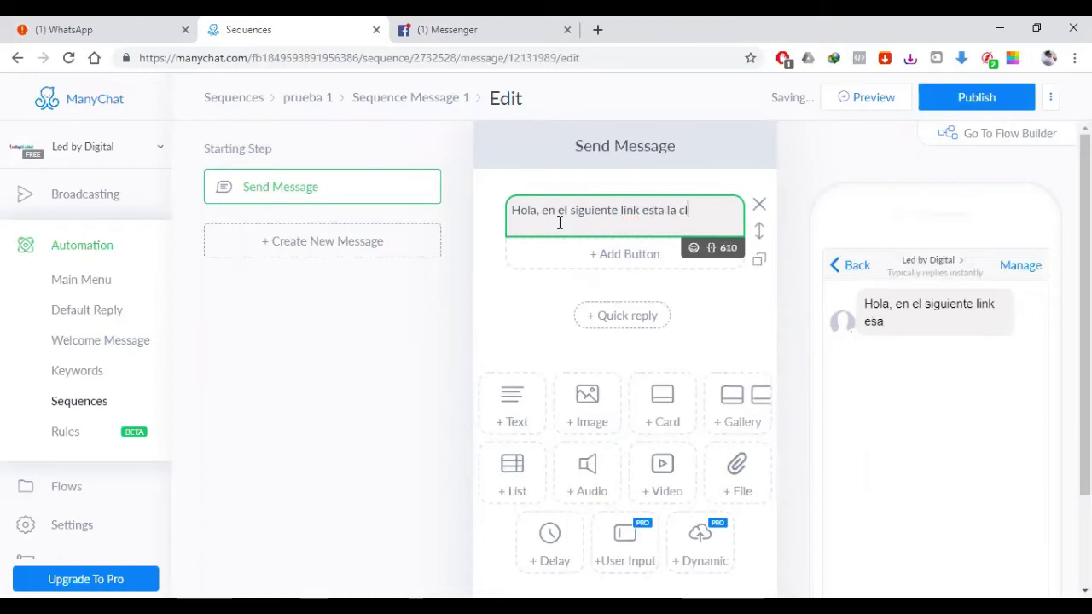
{"action": "type", "text": "ase que te prometivos."}
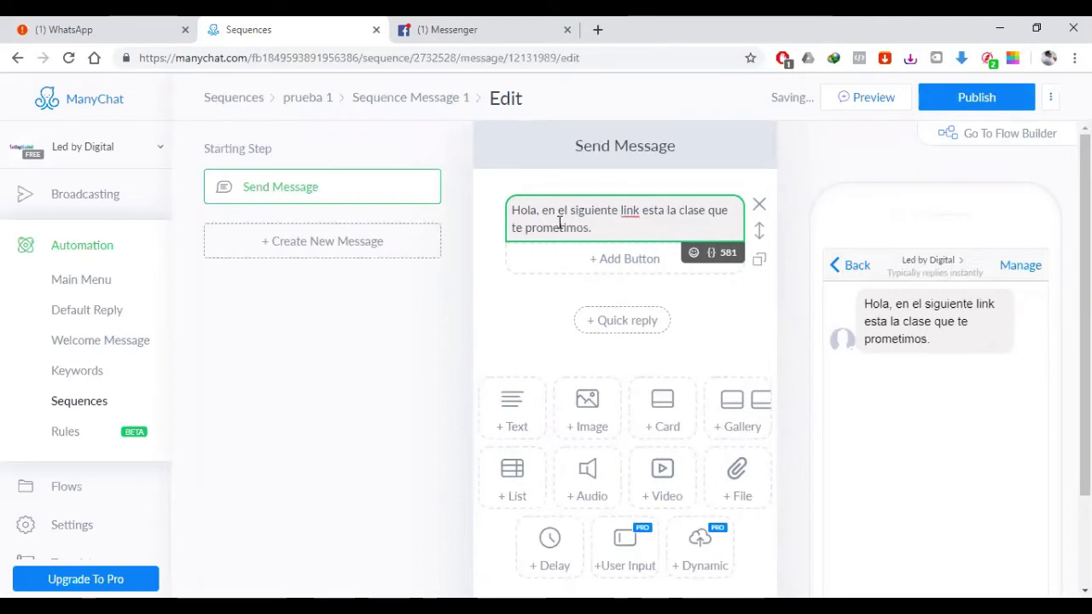
{"action": "key", "text": "BackSpace"}
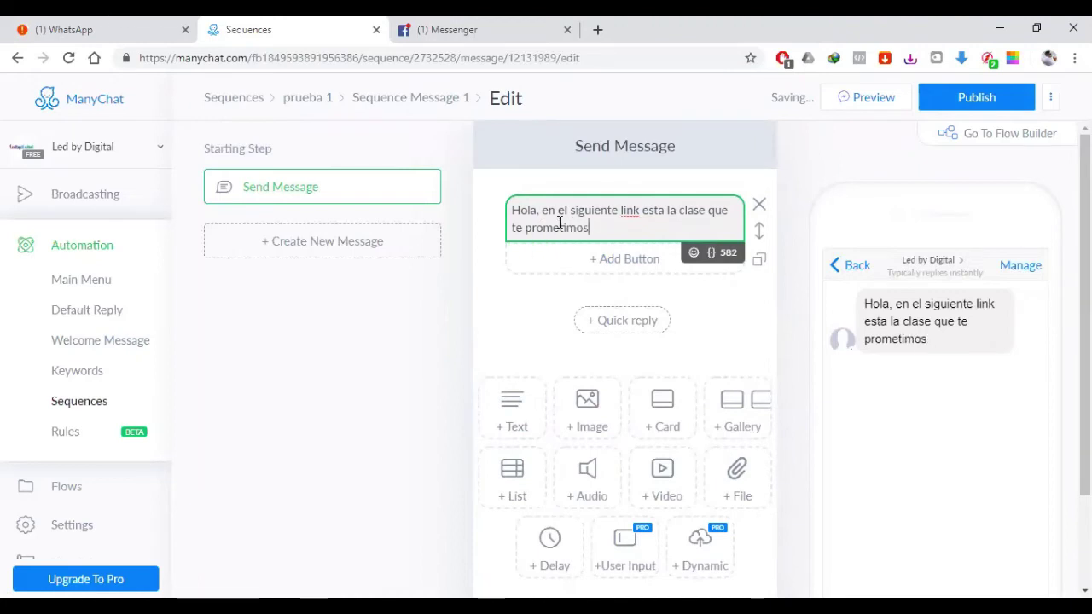
Step: Add and remove a button, then publish Sequence Message 1 and open its overview
{"action": "left_click", "coordinate": [621, 261]}
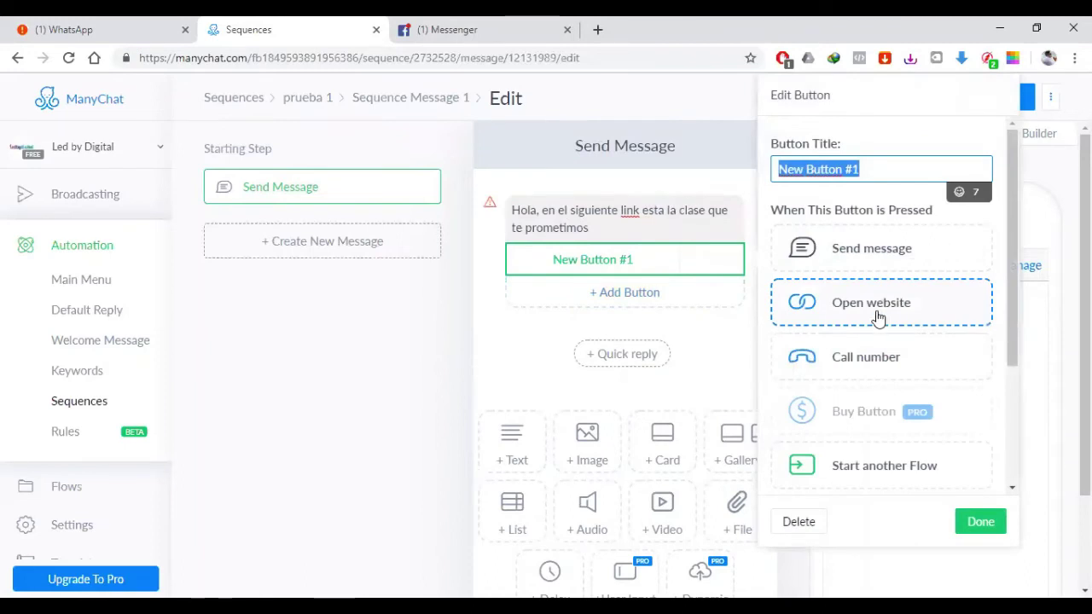
{"action": "left_click", "coordinate": [799, 522]}
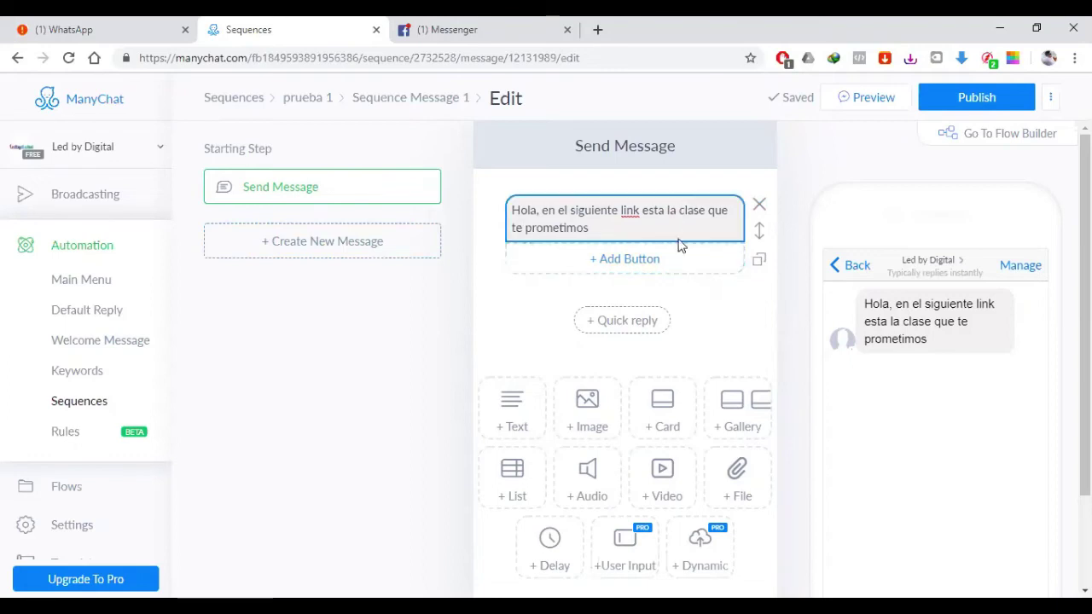
{"action": "left_click", "coordinate": [975, 97]}
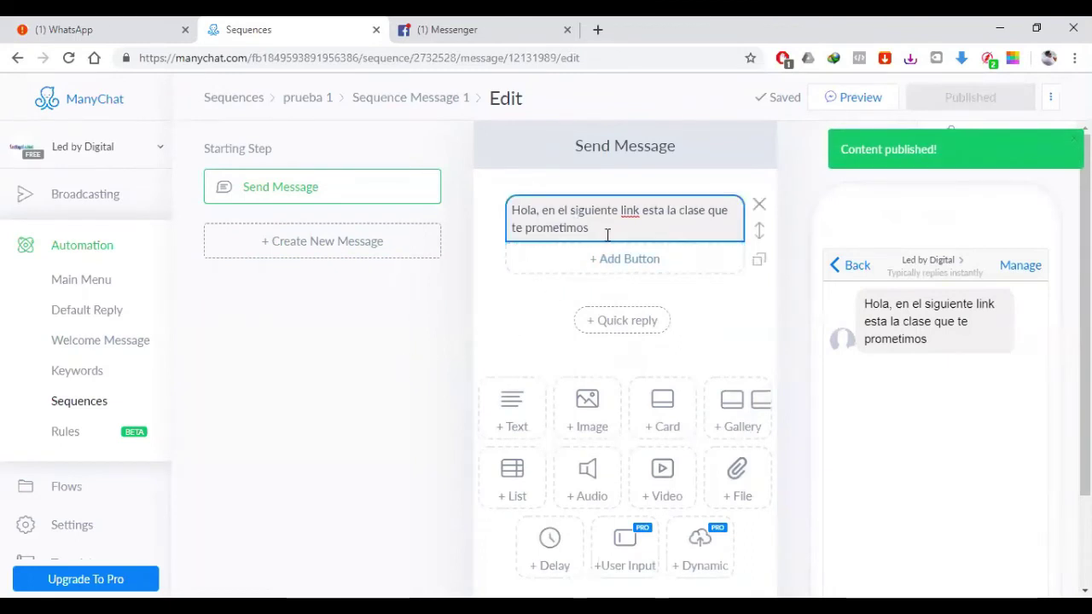
{"action": "left_click", "coordinate": [418, 105]}
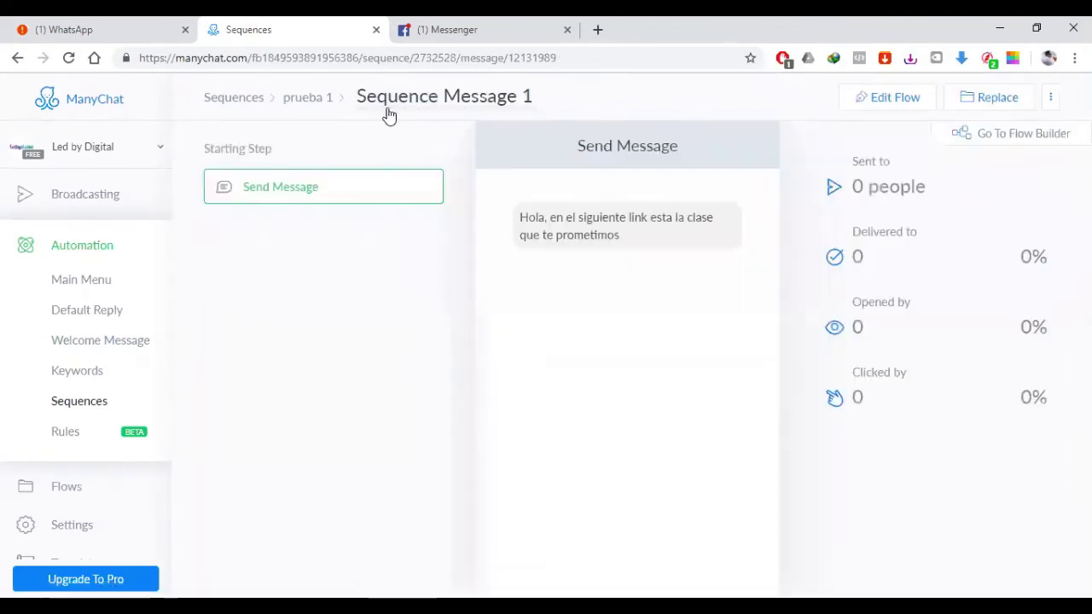
Step: Make Sequence Message 1 active and add a second message scheduled After 1 day
{"action": "left_click", "coordinate": [304, 105]}
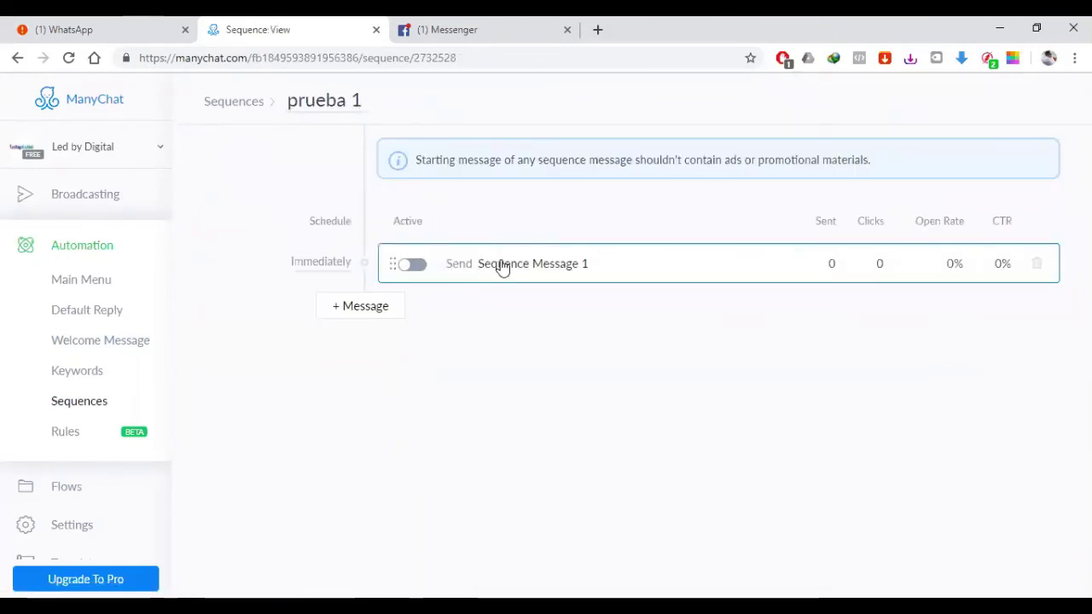
{"action": "left_click", "coordinate": [416, 270]}
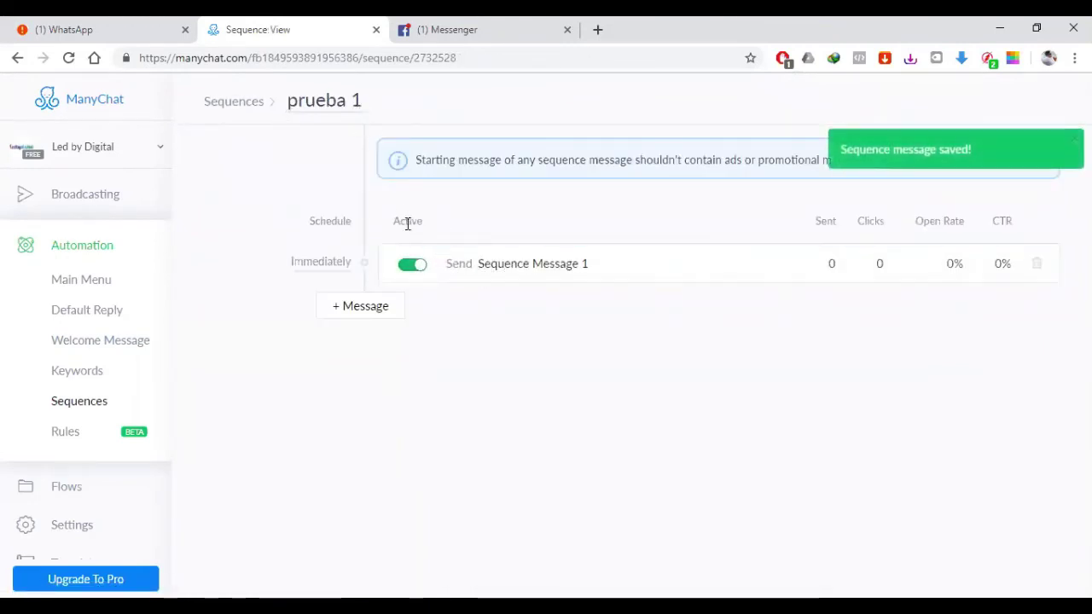
{"action": "left_click", "coordinate": [544, 272]}
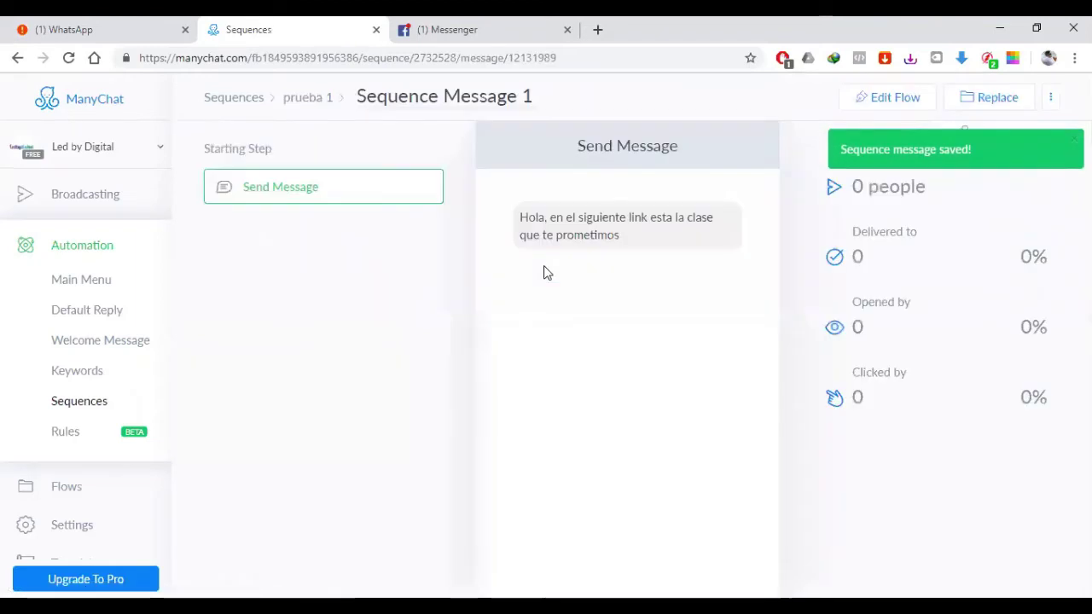
{"action": "left_click", "coordinate": [320, 98]}
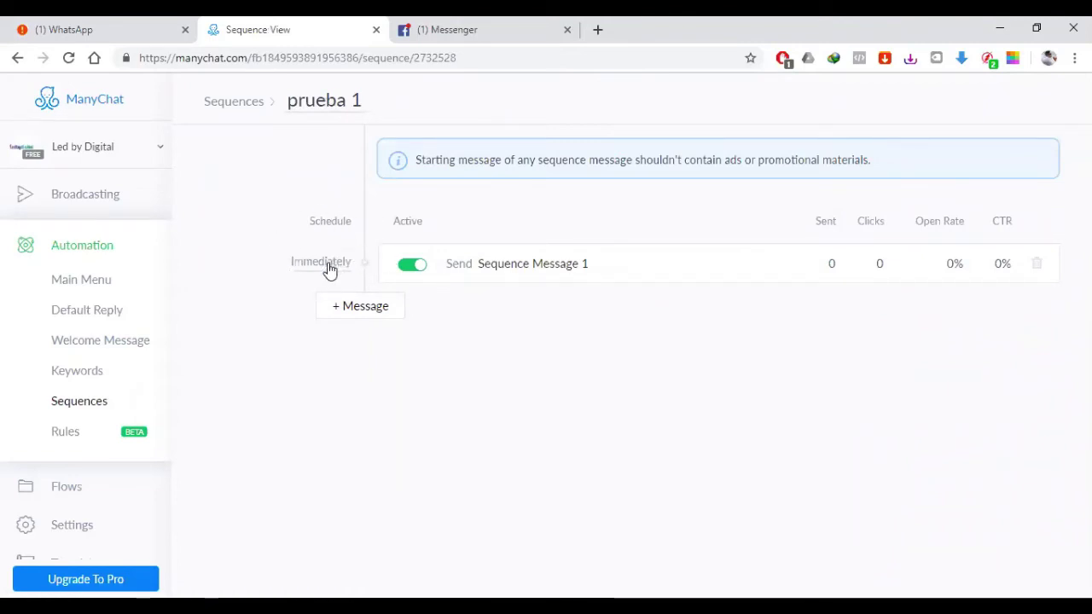
{"action": "left_click", "coordinate": [371, 312]}
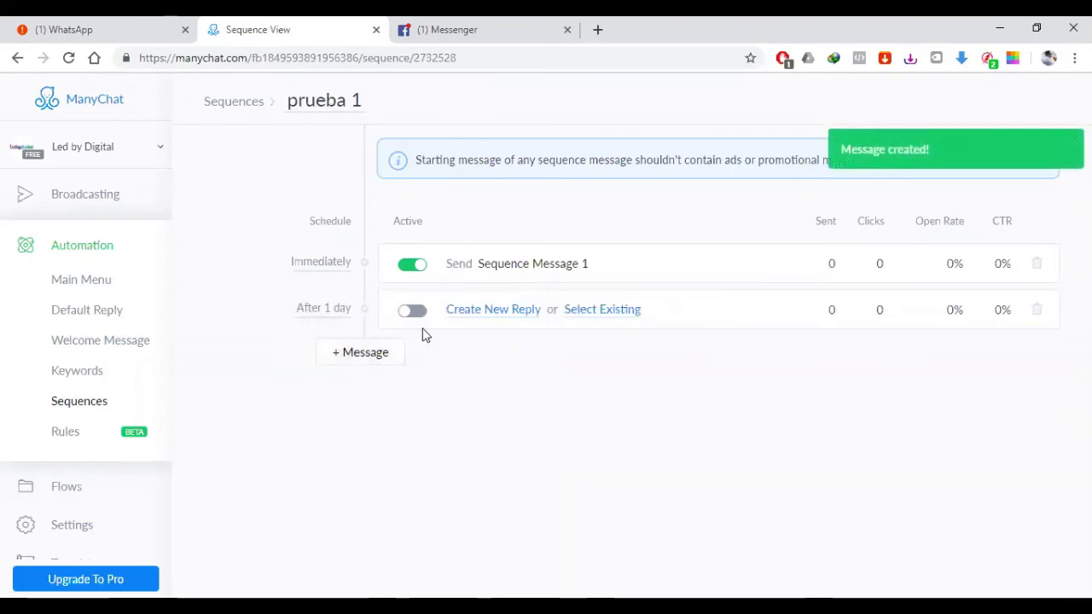
Step: Write the second message urging readers to watch the video, calling it valuable information
{"action": "left_click", "coordinate": [417, 314]}
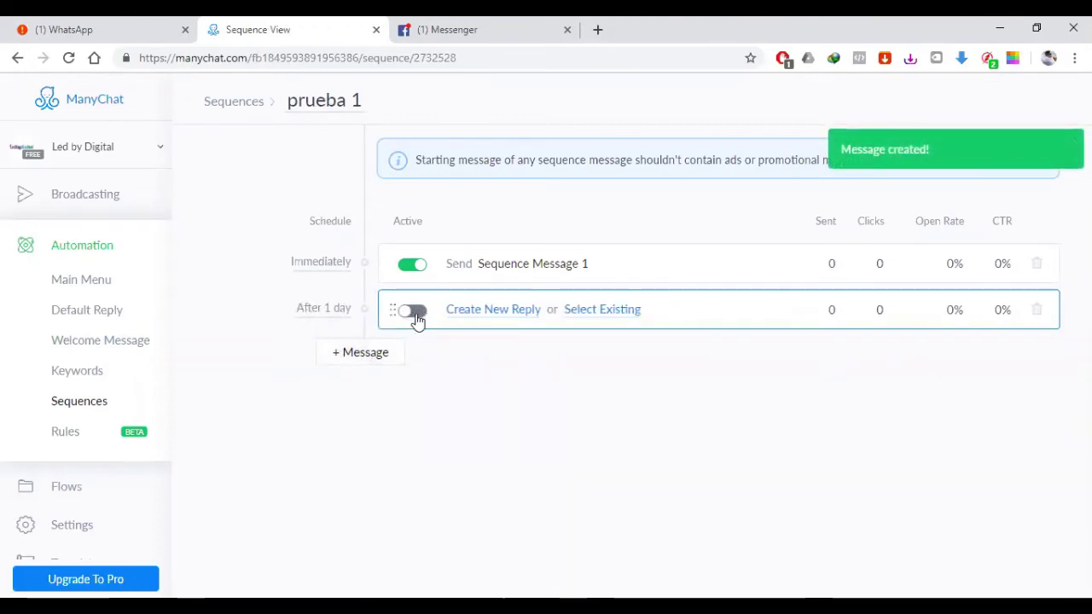
{"action": "left_click", "coordinate": [492, 314]}
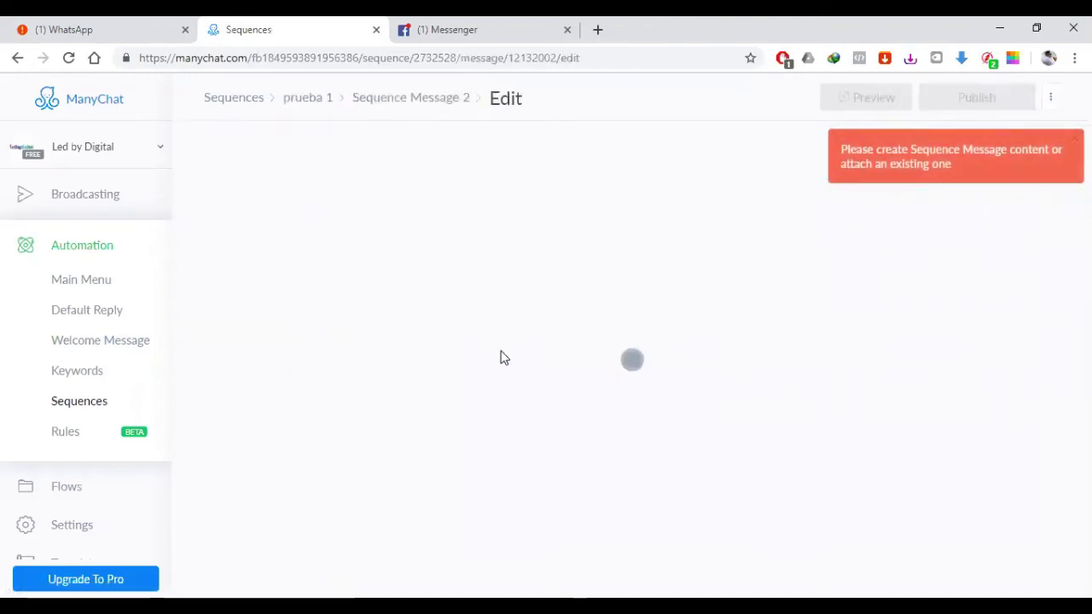
{"action": "left_click", "coordinate": [631, 209]}
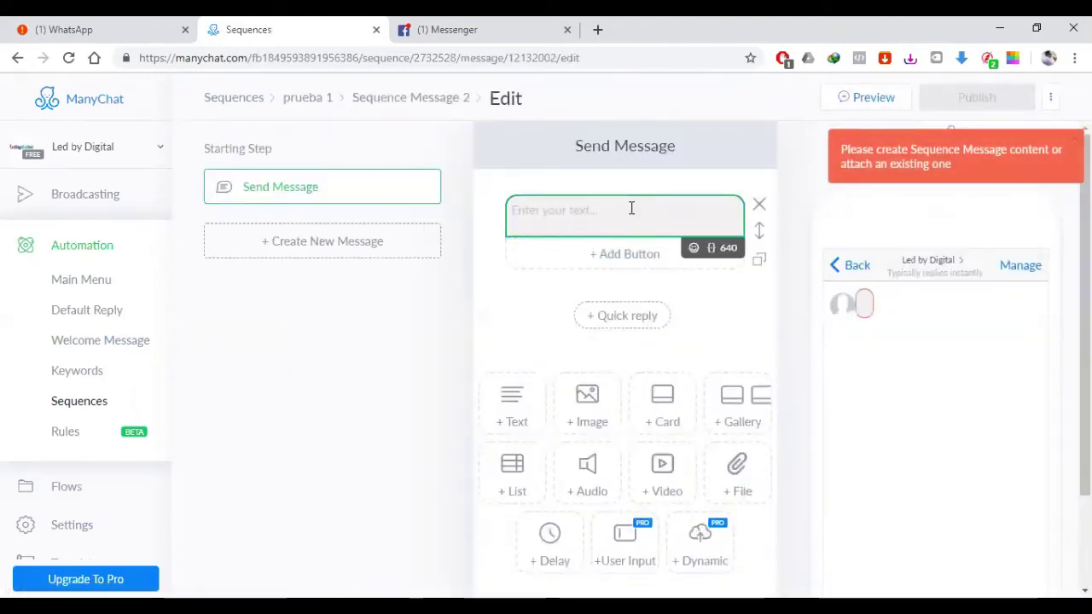
{"action": "type", "text": "Ya viste el "}
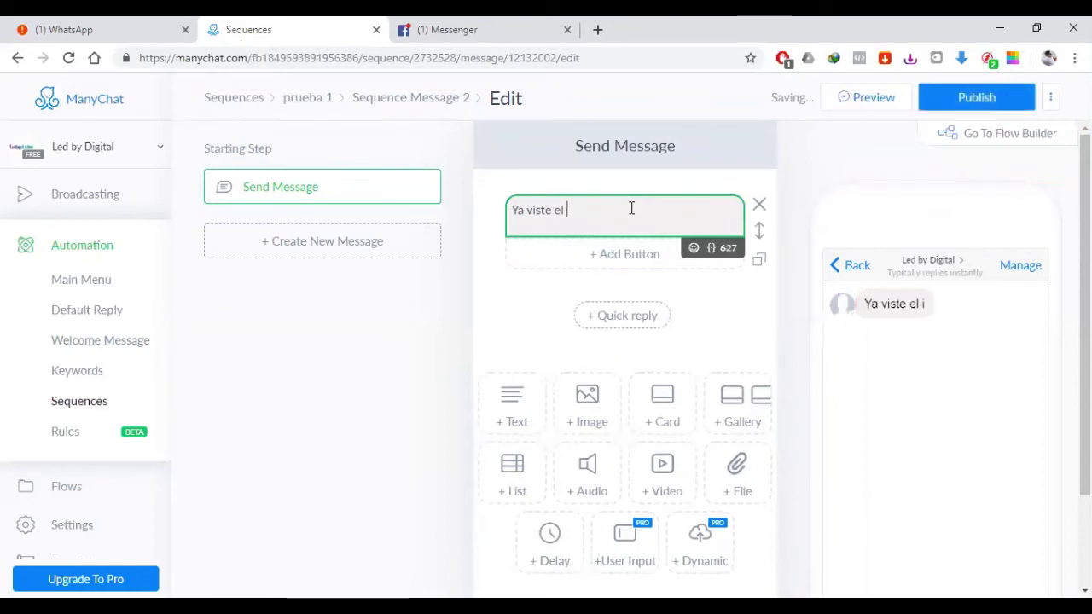
{"action": "type", "text": "video, s"}
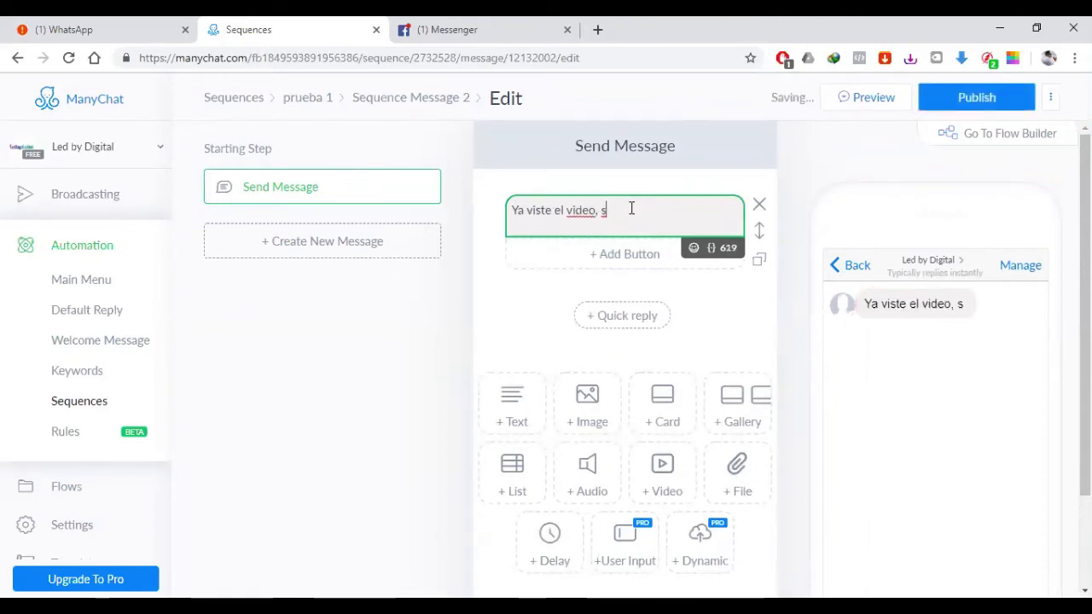
{"action": "type", "text": "i no lo has vis"}
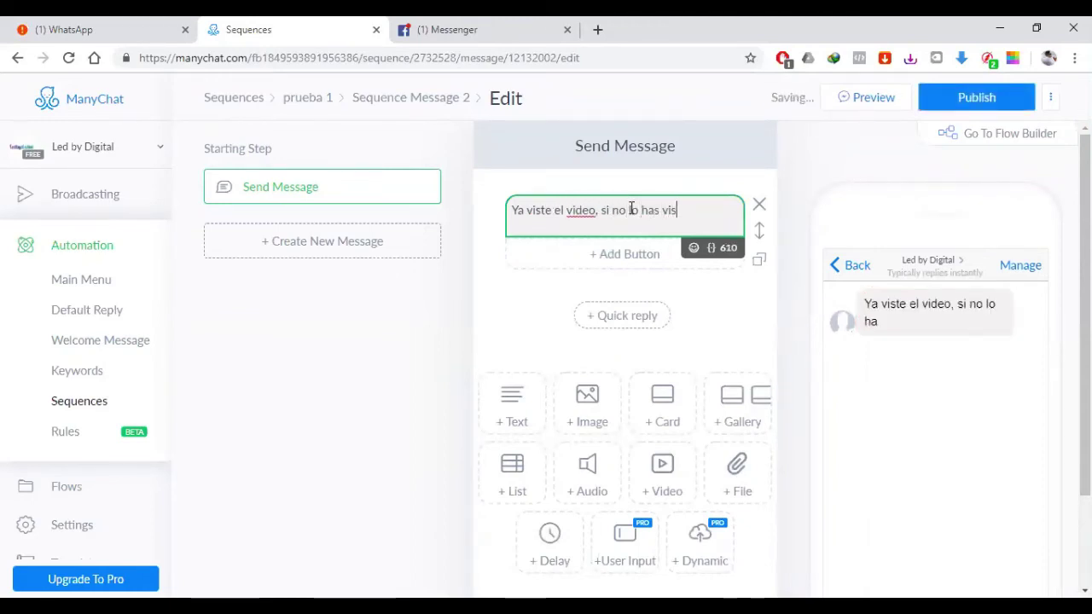
{"action": "type", "text": "to"}
{"action": "type", "text": " clic con"}
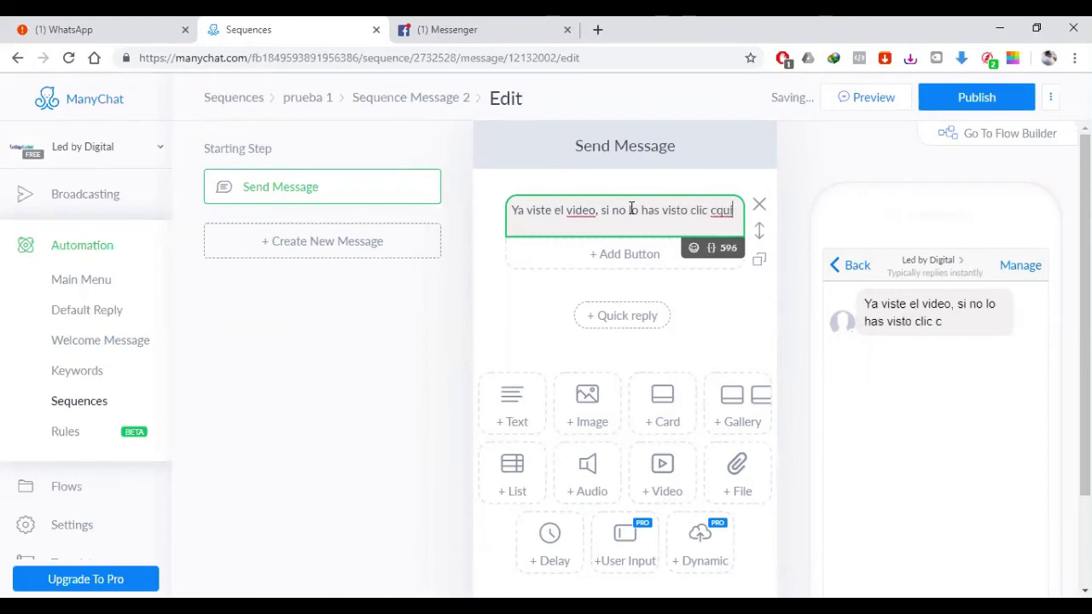
{"action": "key", "text": "BackSpace"}
{"action": "key", "text": "BackSpace"}
{"action": "key", "text": "BackSpace"}
{"action": "type", "text": "en bo"}
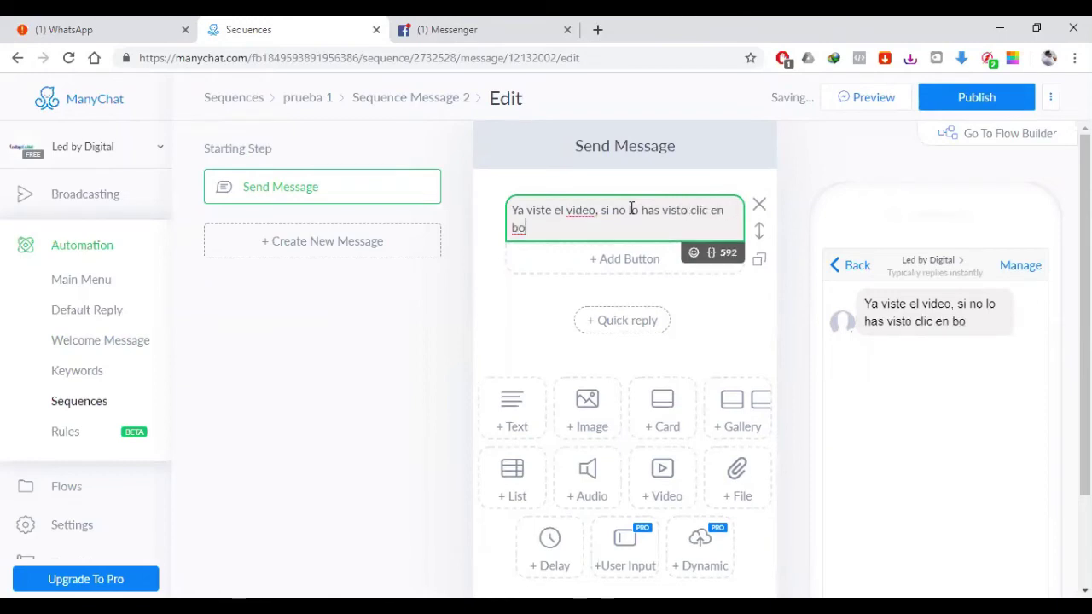
{"action": "type", "text": "ton de bajo, te recuerdo es "}
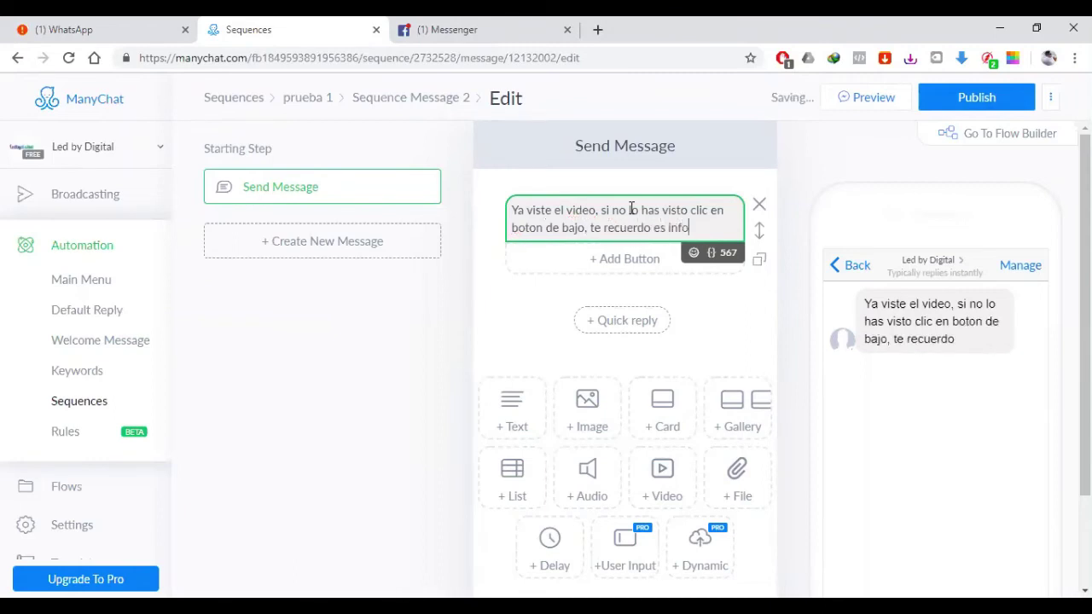
{"action": "type", "text": "info"}
{"action": "key", "text": "BackSpace"}
{"action": "type", "text": "ormav"}
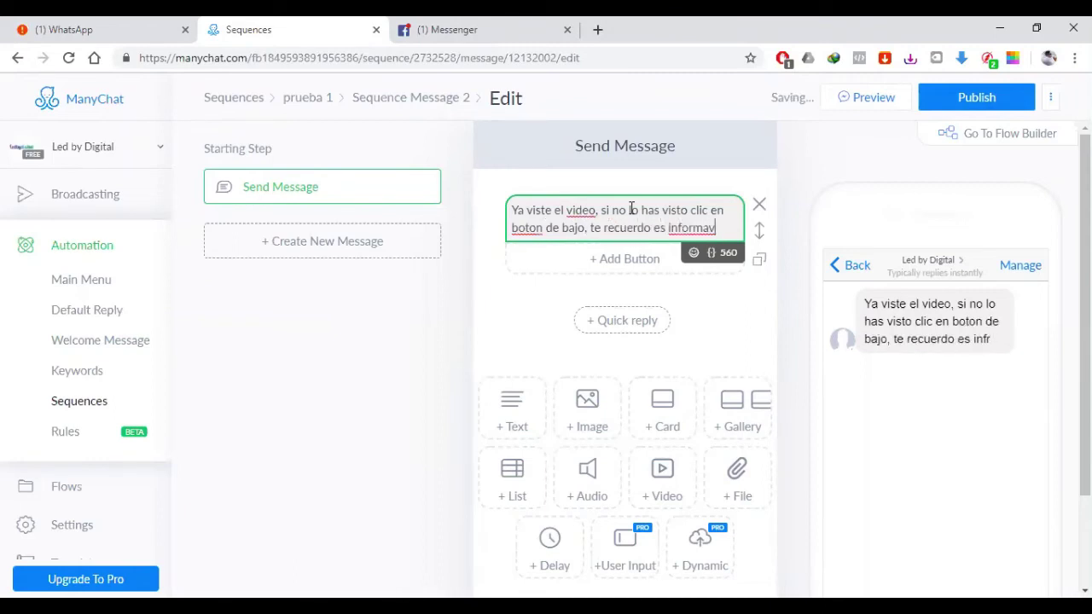
{"action": "key", "text": "BackSpace"}
{"action": "type", "text": "cion valiosa."}
{"action": "key", "text": "BackSpace"}
{"action": "type", "text": ", te "}
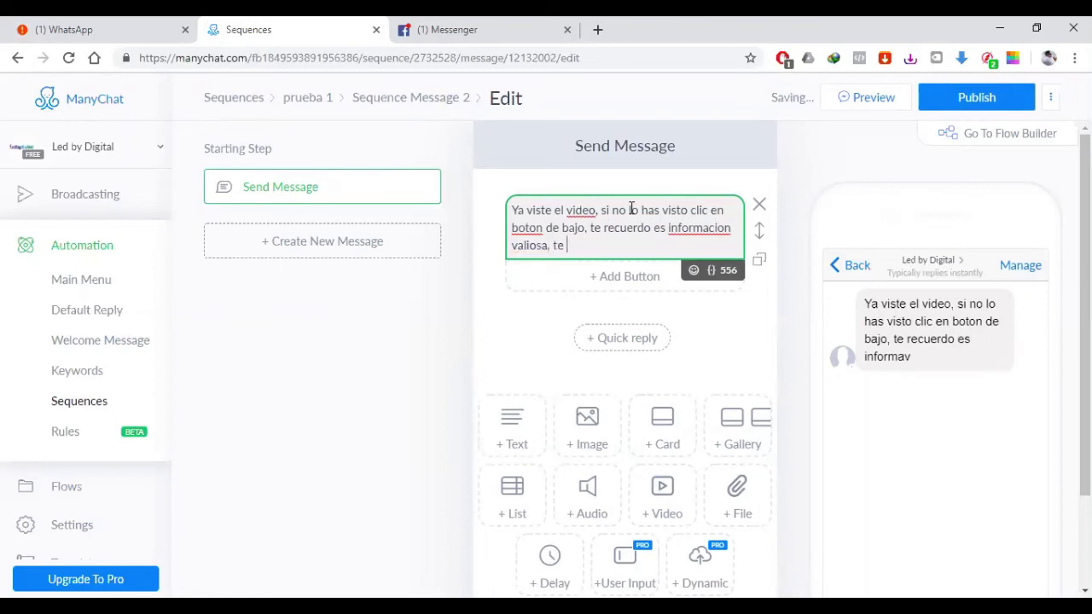
{"action": "type", "text": "lo recomiendo."}
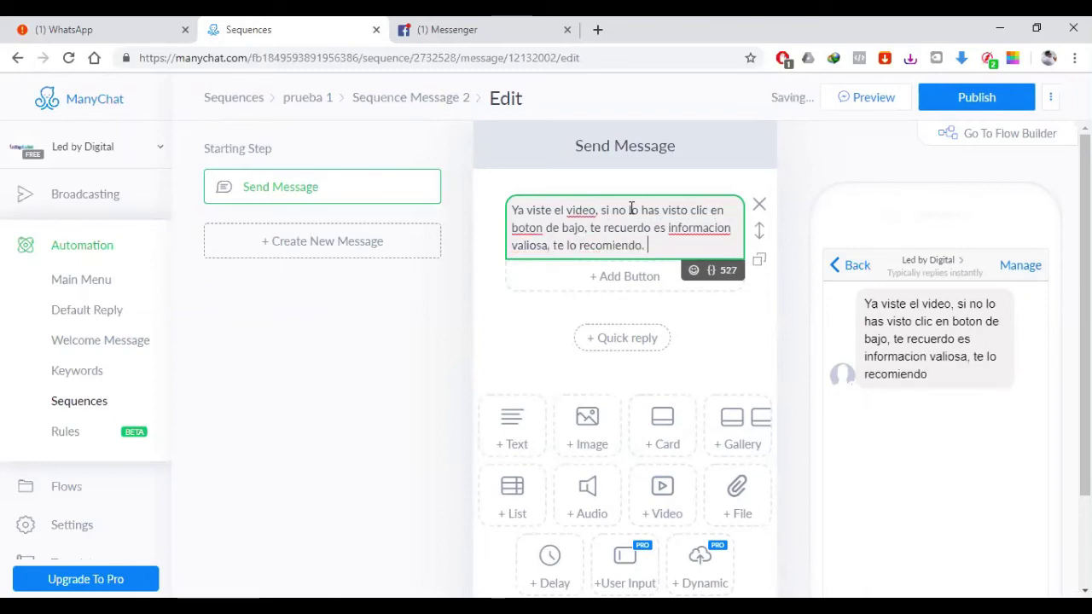
Step: Correct 'boton' to 'botón' and 'informacion' to 'información' using spelling suggestions
{"action": "right_click", "coordinate": [527, 227]}
{"action": "left_click", "coordinate": [554, 237]}
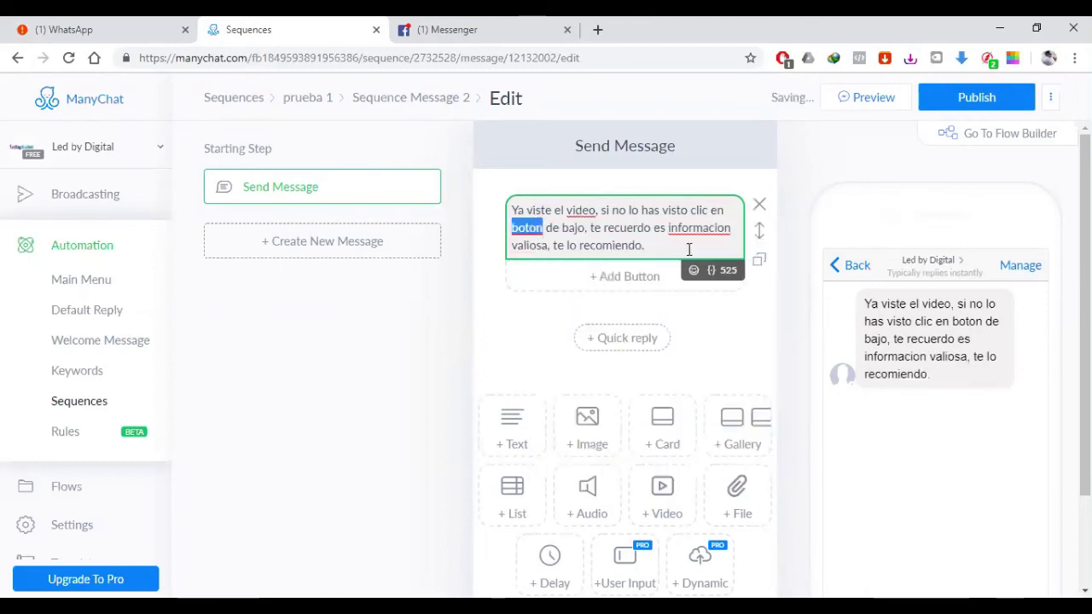
{"action": "right_click", "coordinate": [706, 227]}
{"action": "left_click", "coordinate": [721, 236]}
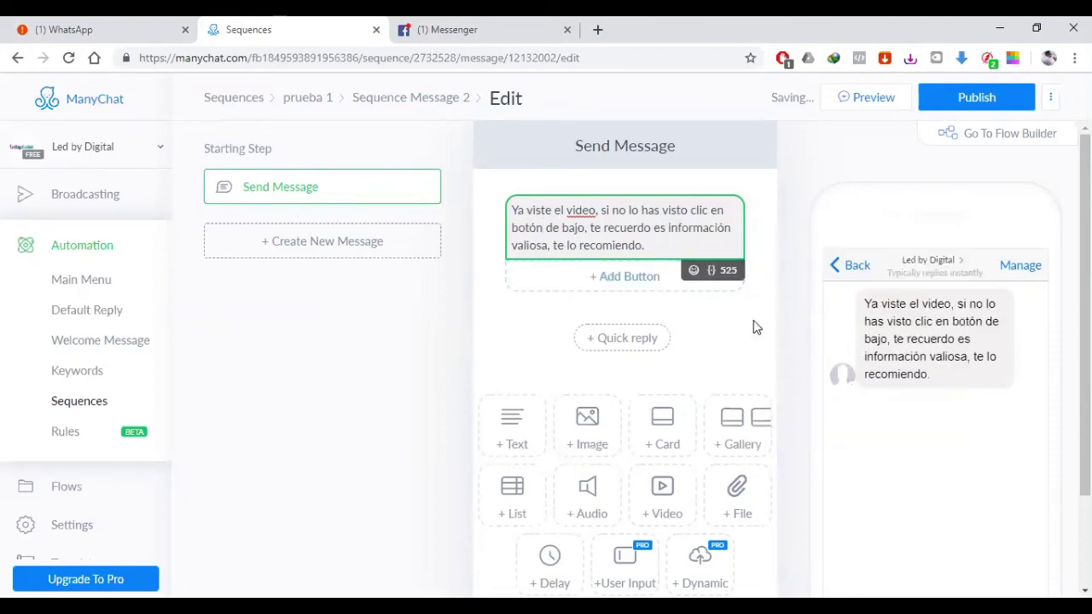
{"action": "right_click", "coordinate": [580, 213]}
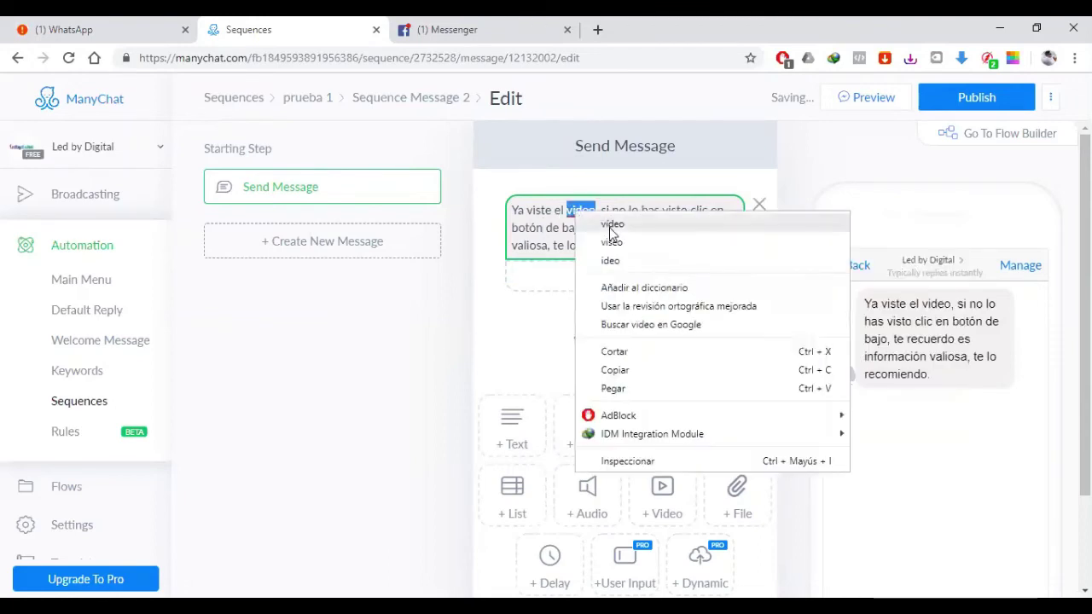
{"action": "left_click", "coordinate": [474, 313]}
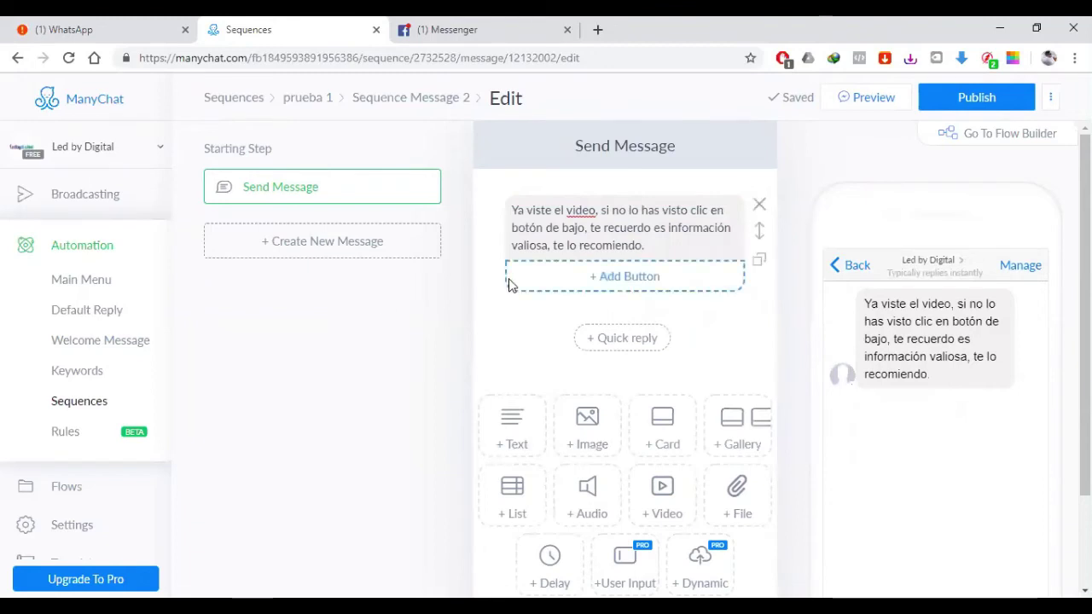
{"action": "left_click", "coordinate": [668, 288]}
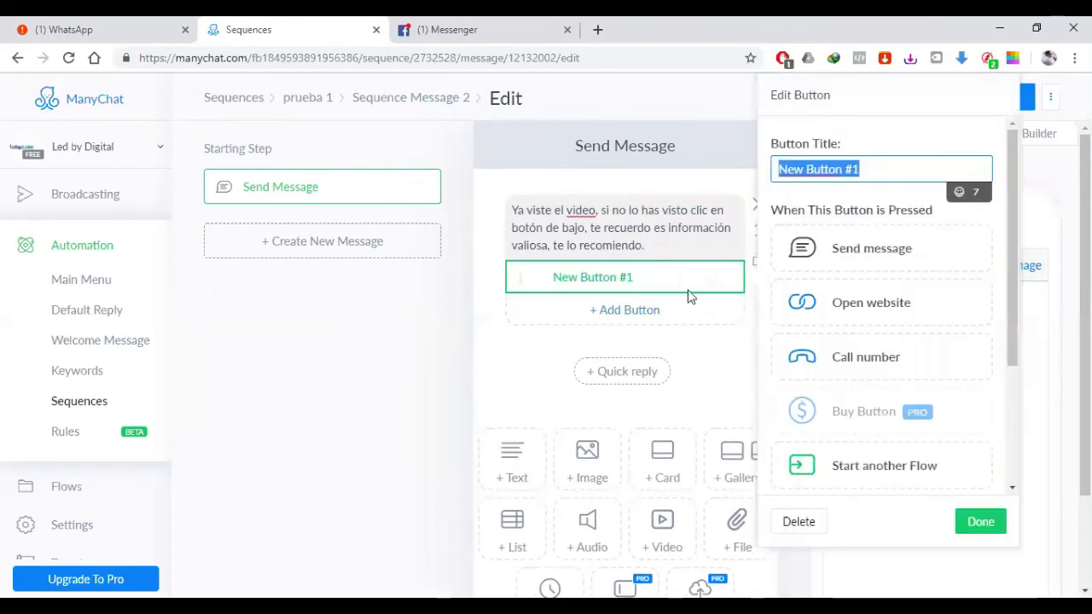
{"action": "left_click", "coordinate": [891, 319]}
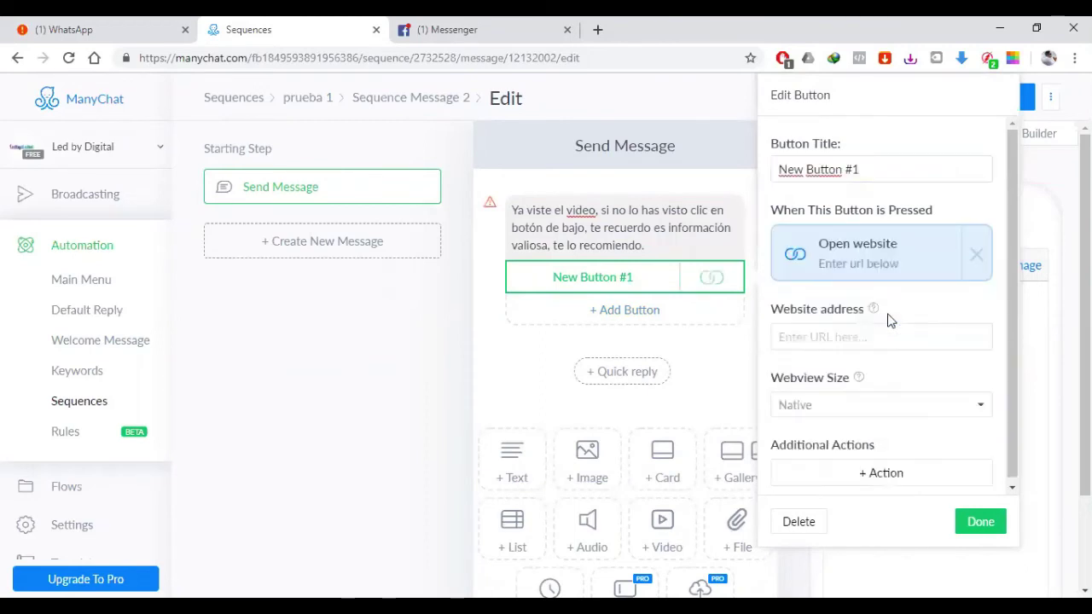
{"action": "left_click", "coordinate": [845, 336]}
{"action": "type", "text": "www"}
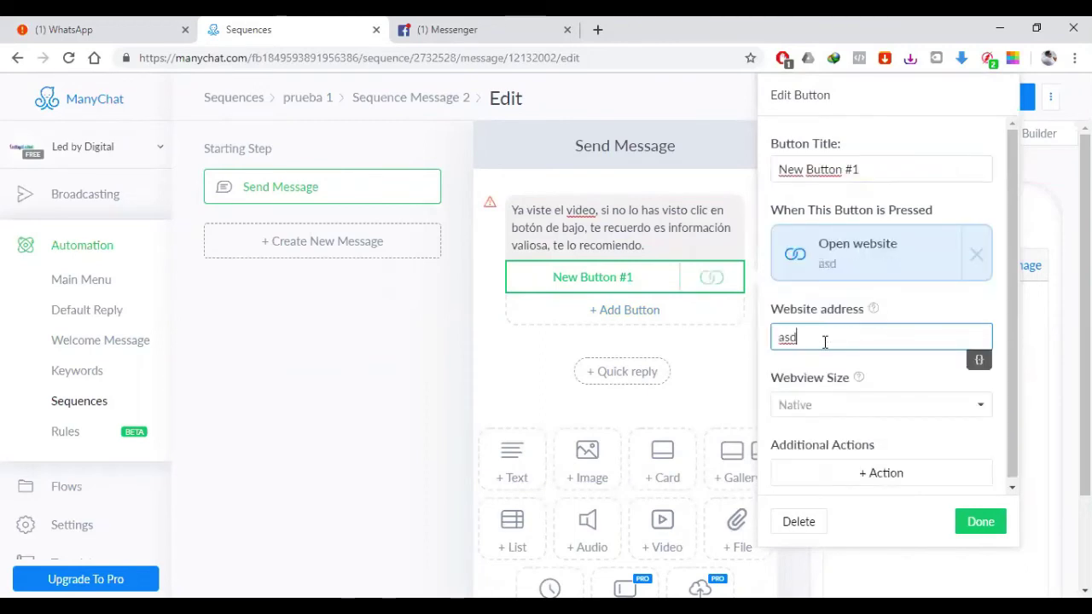
{"action": "key", "text": "BackSpace"}
{"action": "key", "text": "BackSpace"}
{"action": "key", "text": "BackSpace"}
{"action": "type", "text": "www.e"}
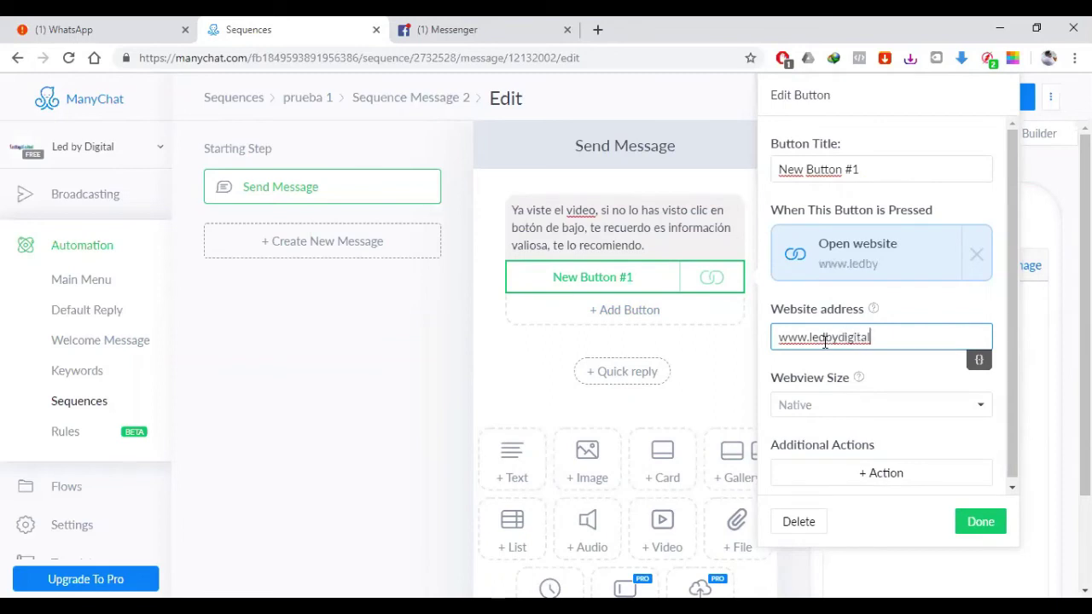
{"action": "type", "text": "edbydigital.com"}
Step: Title the button 'ir a ver clase', then publish Sequence Message 2 and open its overview
{"action": "left_click_drag", "start_coordinate": [870, 170], "coordinate": [759, 169]}
{"action": "key", "text": "BackSpace"}
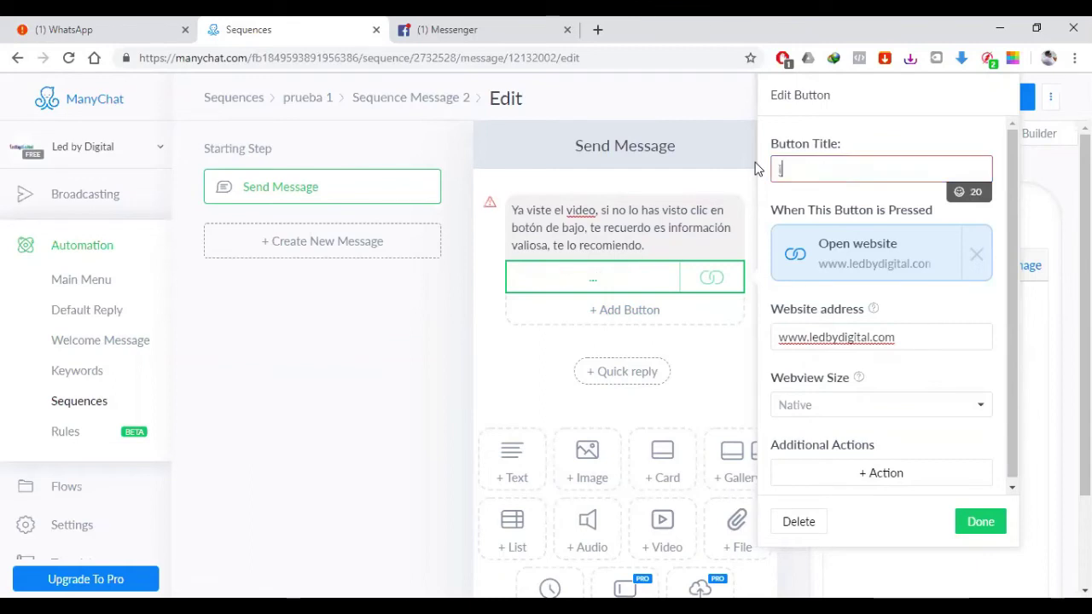
{"action": "type", "text": "ir a ver clase"}
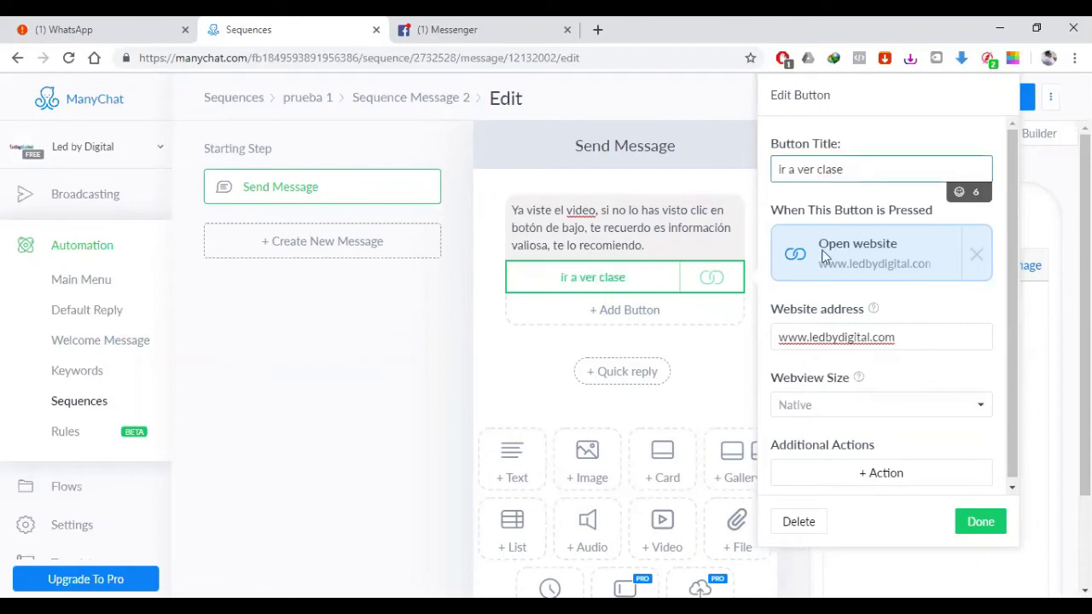
{"action": "left_click", "coordinate": [975, 522]}
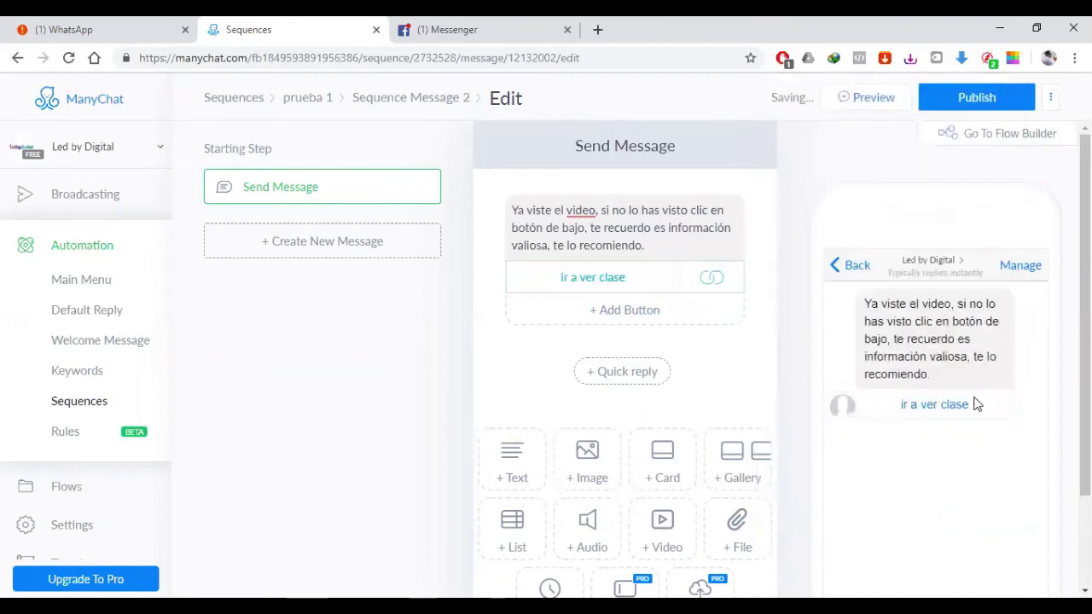
{"action": "left_click", "coordinate": [972, 97]}
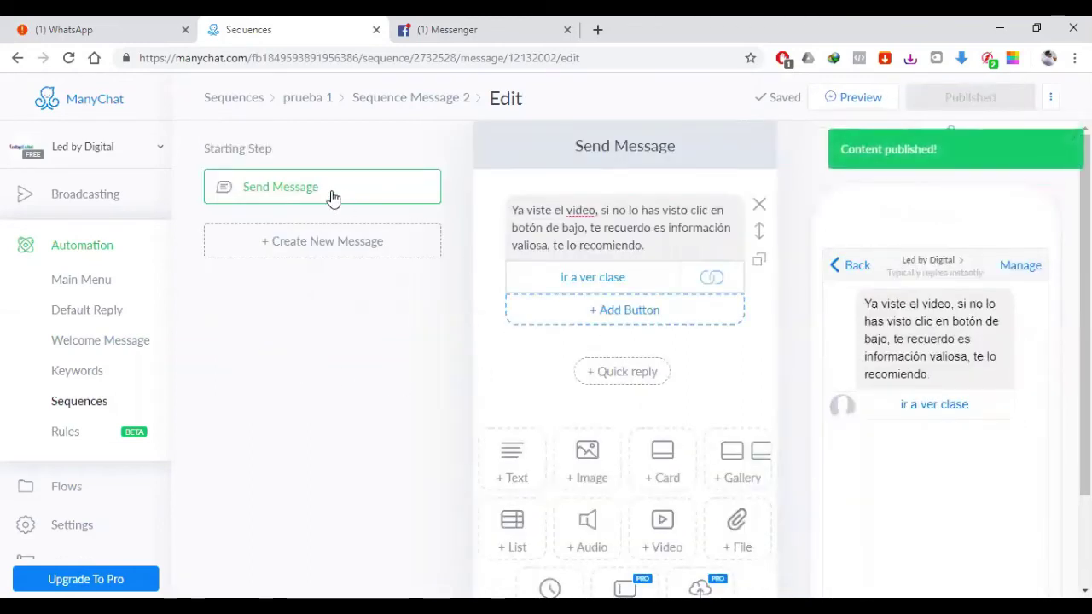
{"action": "left_click", "coordinate": [413, 106]}
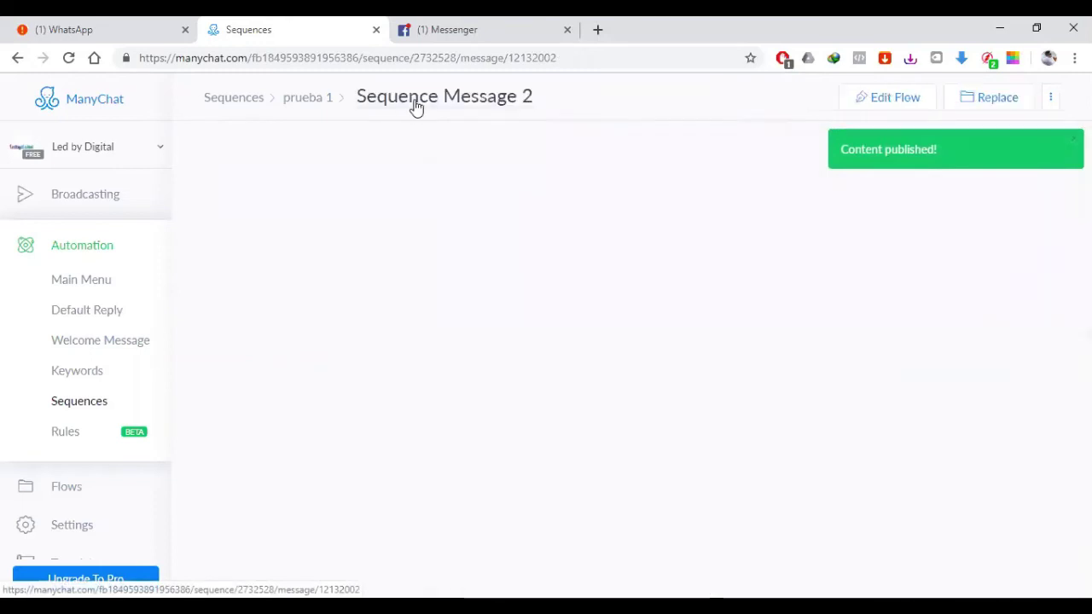
Step: Make Sequence Message 2 active and add empty third and fourth messages
{"action": "left_click", "coordinate": [306, 103]}
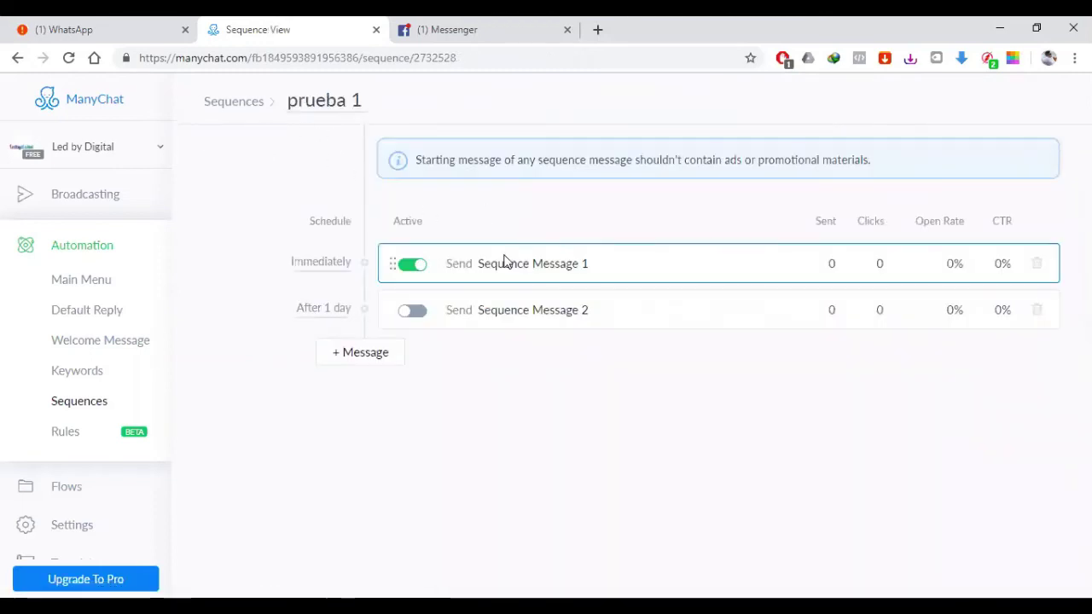
{"action": "left_click", "coordinate": [411, 312]}
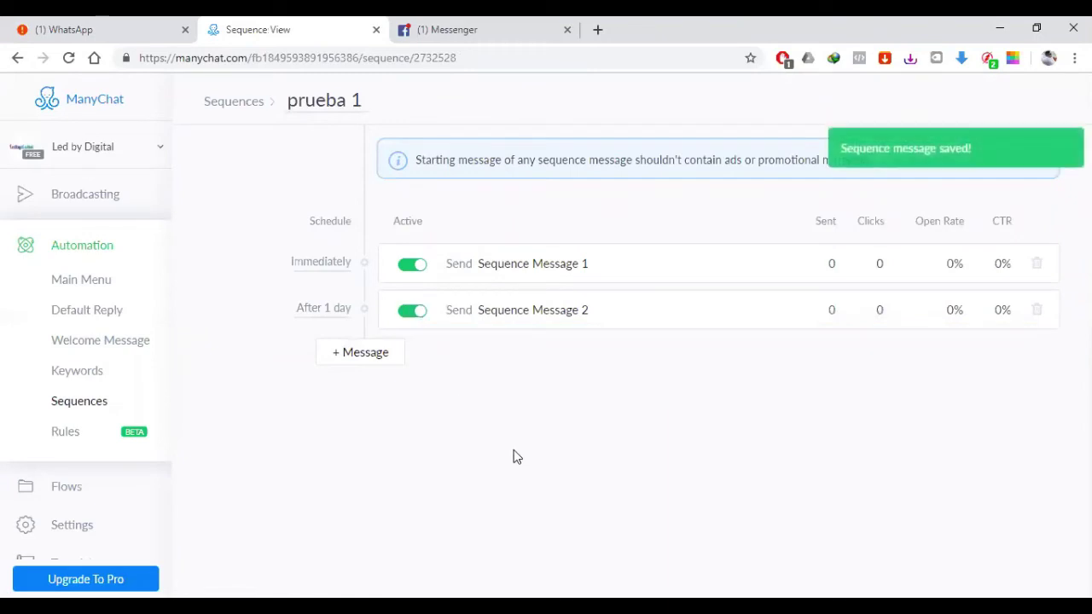
{"action": "left_click", "coordinate": [390, 358]}
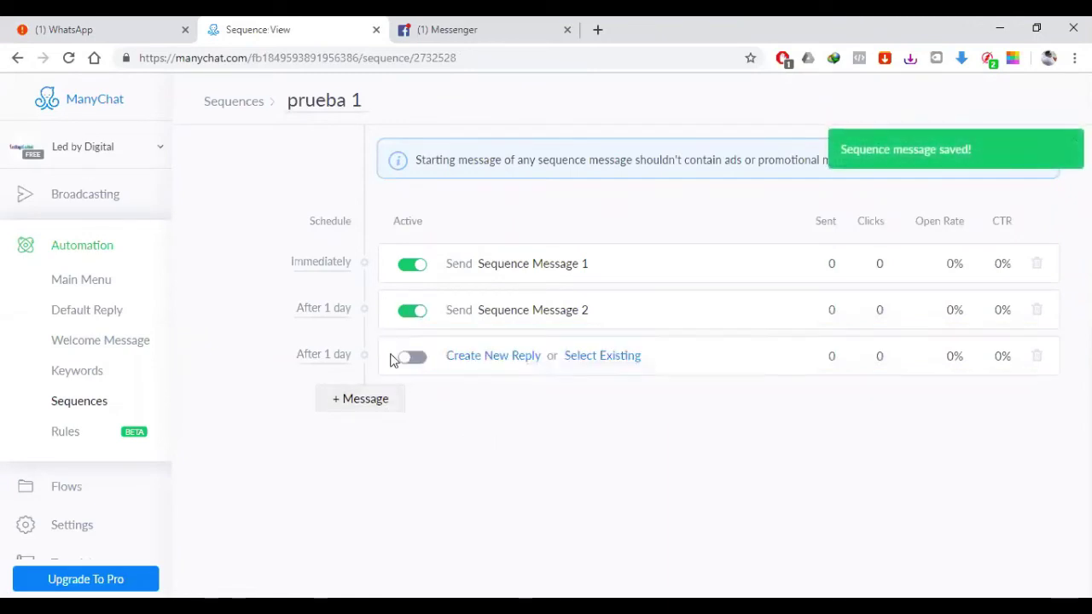
{"action": "left_click", "coordinate": [385, 411]}
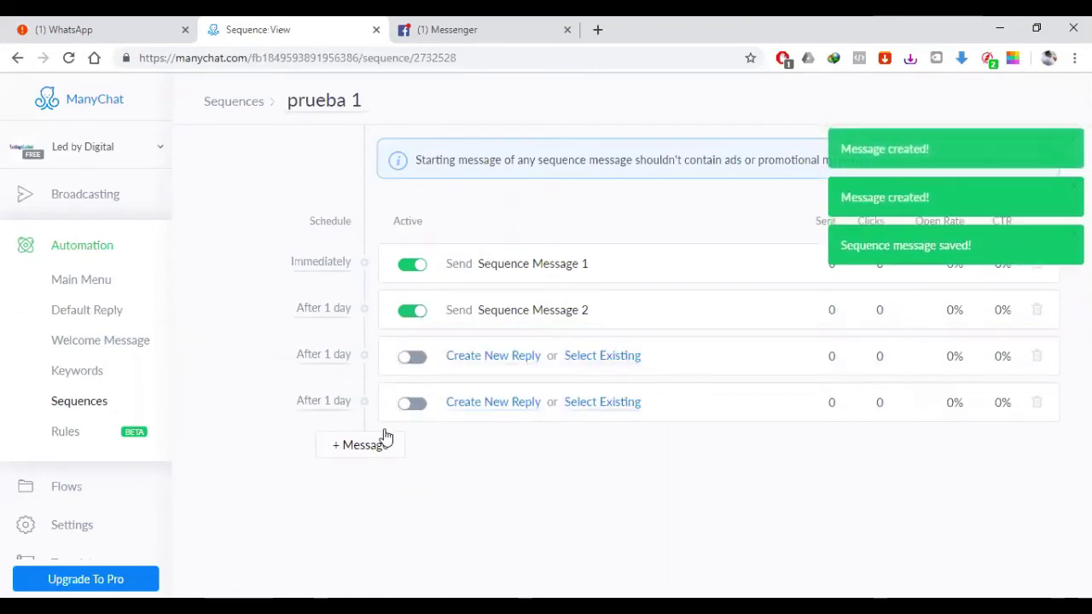
Step: Set the third message's delay to 3 days
{"action": "left_click", "coordinate": [340, 355]}
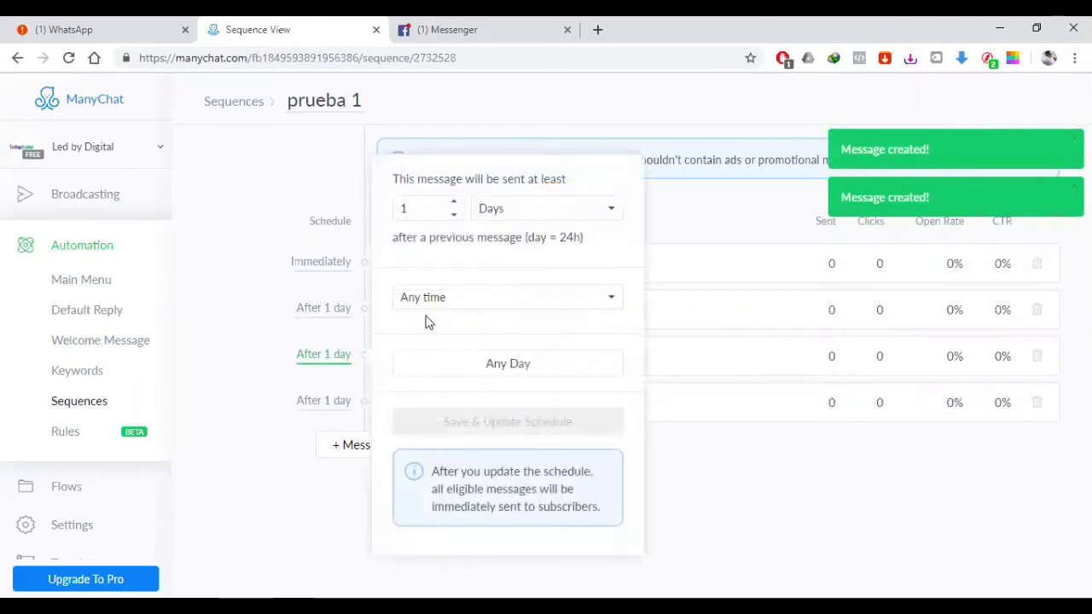
{"action": "left_click", "coordinate": [454, 203]}
{"action": "left_click", "coordinate": [454, 203]}
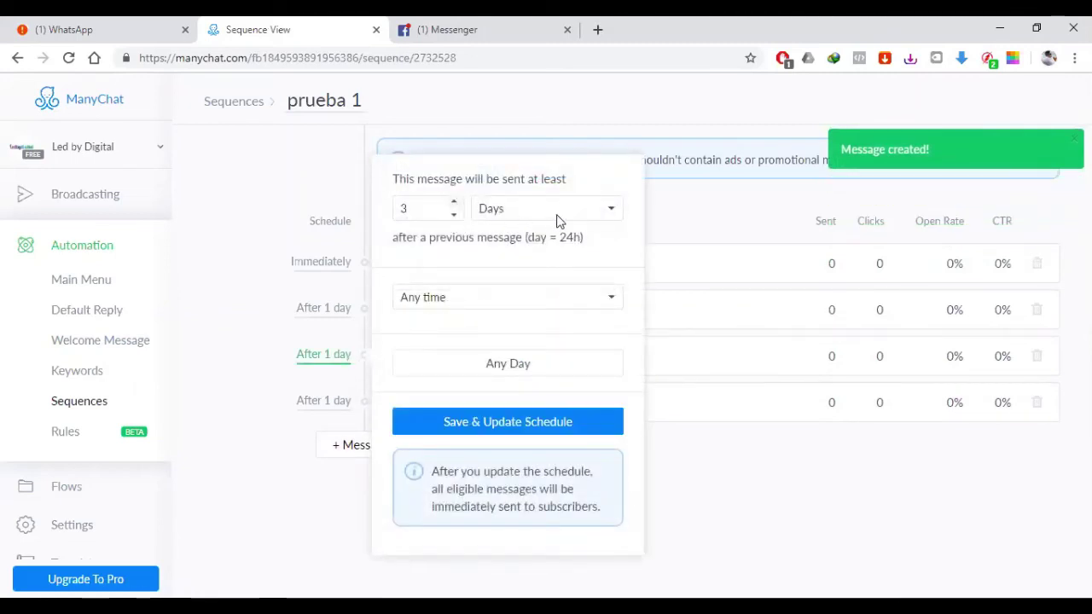
Step: Limit the third message's sending to the 8:00–21:00 window
{"action": "left_click", "coordinate": [482, 296]}
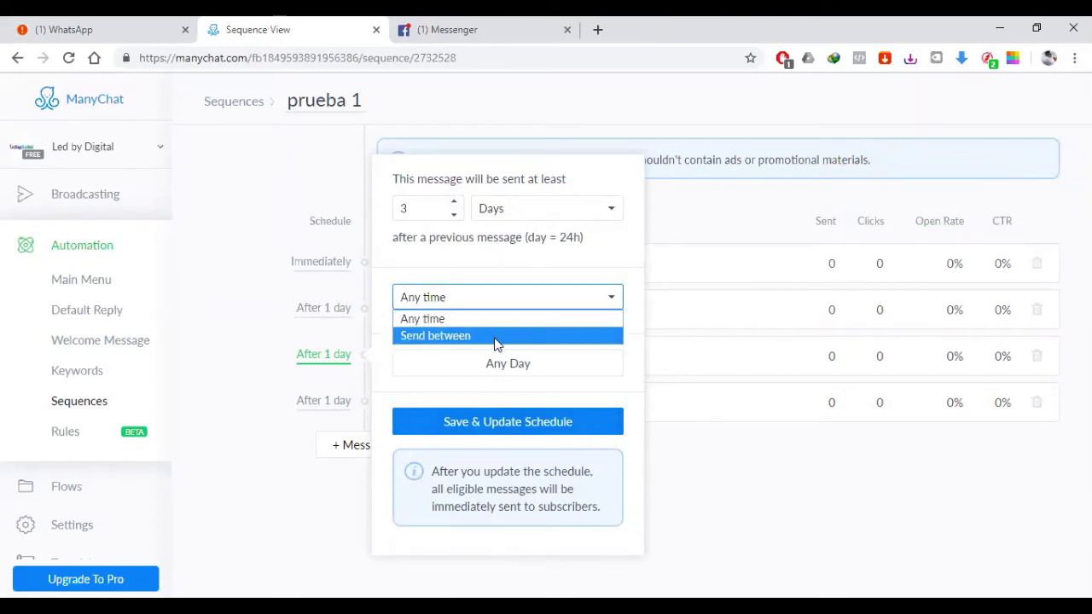
{"action": "left_click", "coordinate": [497, 337]}
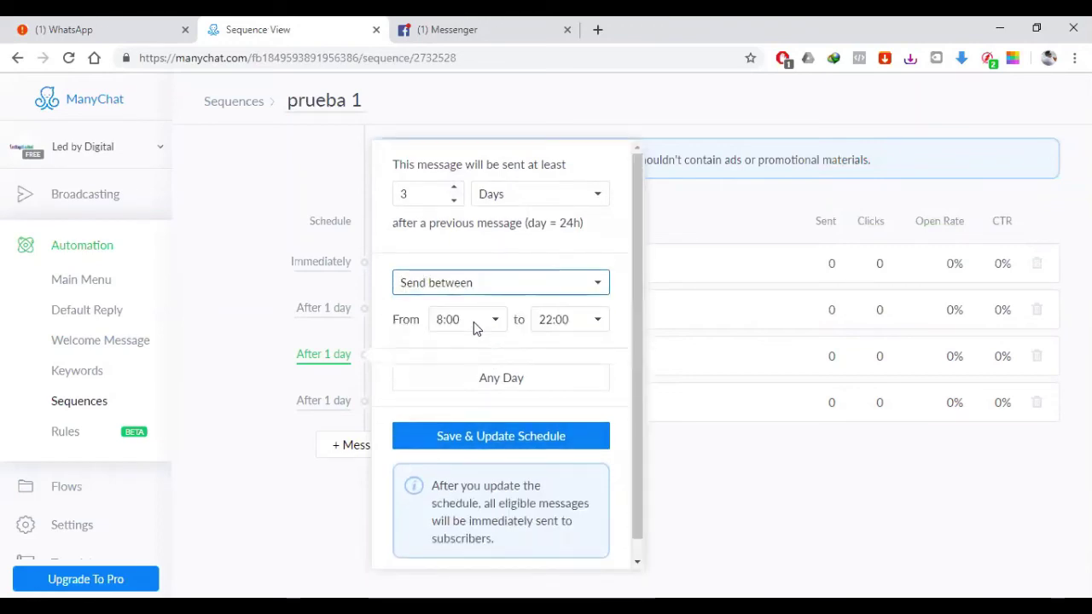
{"action": "left_click", "coordinate": [570, 329]}
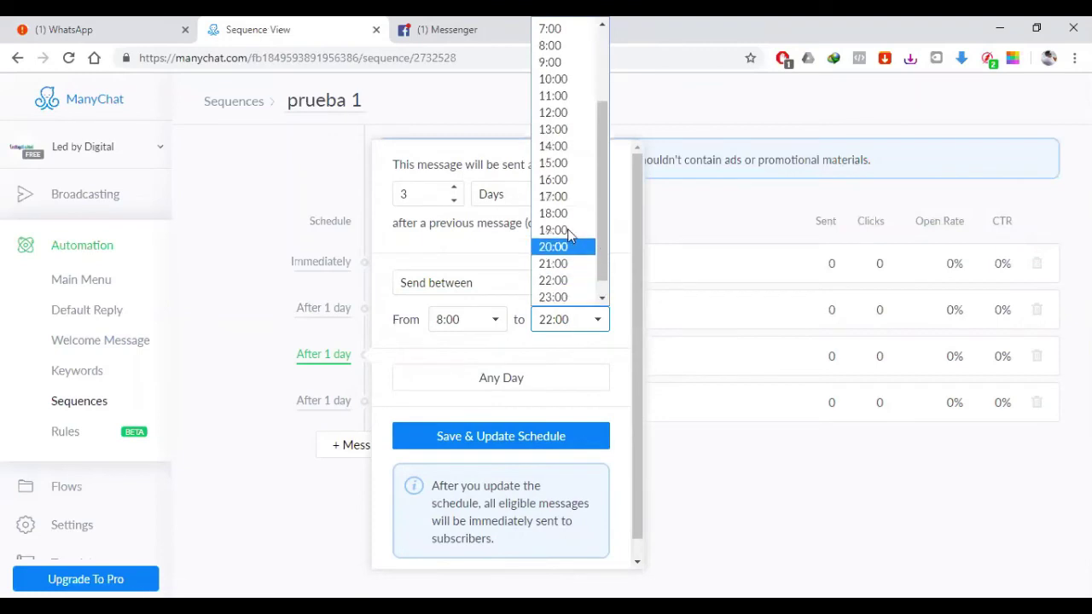
{"action": "scroll", "coordinate": [573, 209], "scroll_direction": "up", "scroll_amount": 3}
{"action": "scroll", "coordinate": [573, 258], "scroll_direction": "down", "scroll_amount": 3}
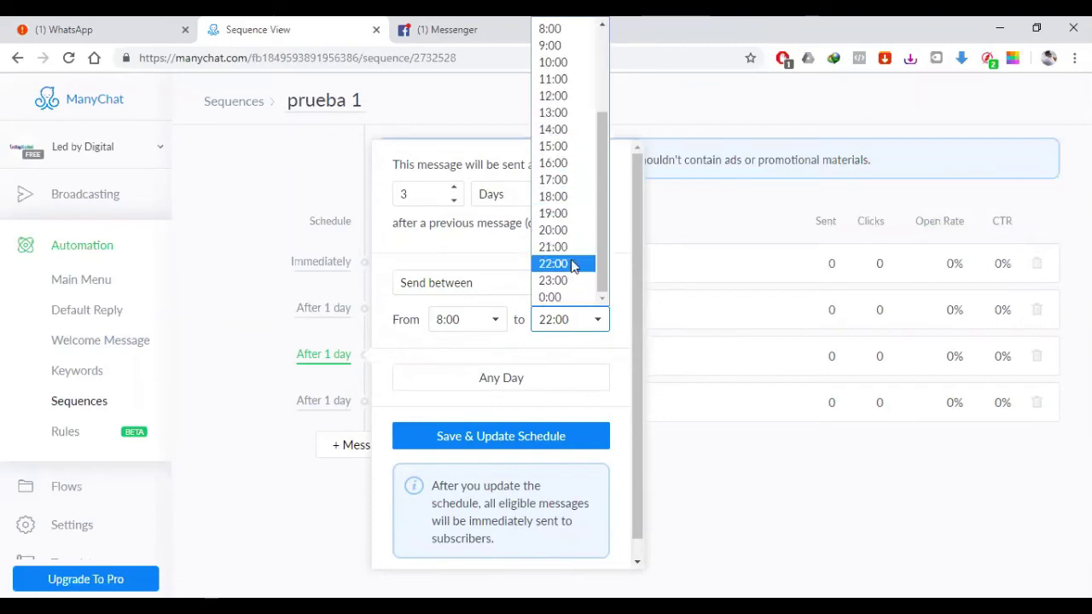
{"action": "left_click", "coordinate": [564, 246]}
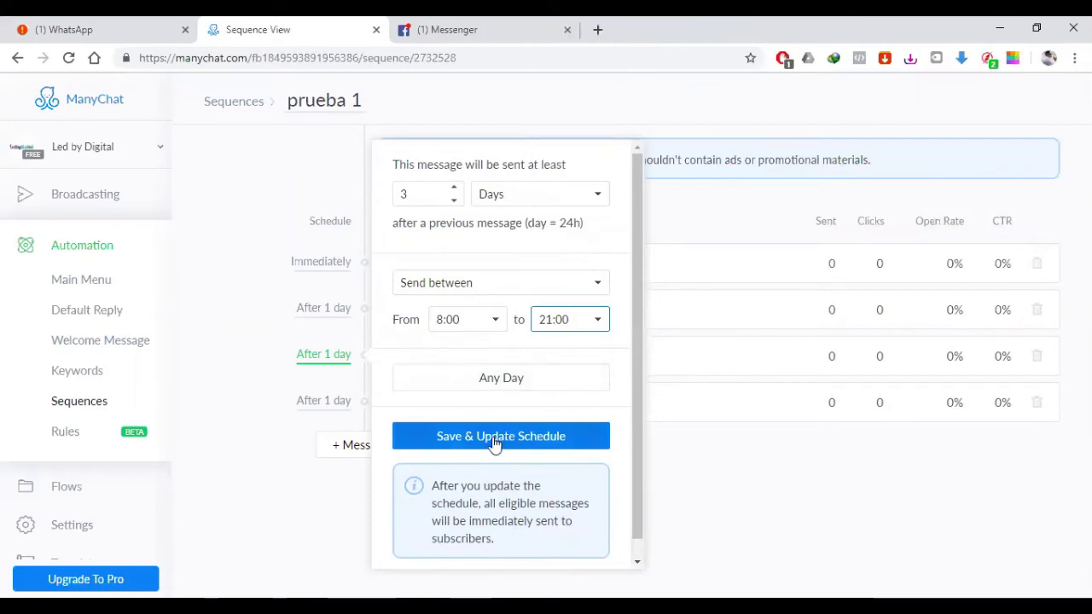
Step: Exclude Saturday and Sunday from sending days and save the schedule
{"action": "left_click", "coordinate": [490, 381]}
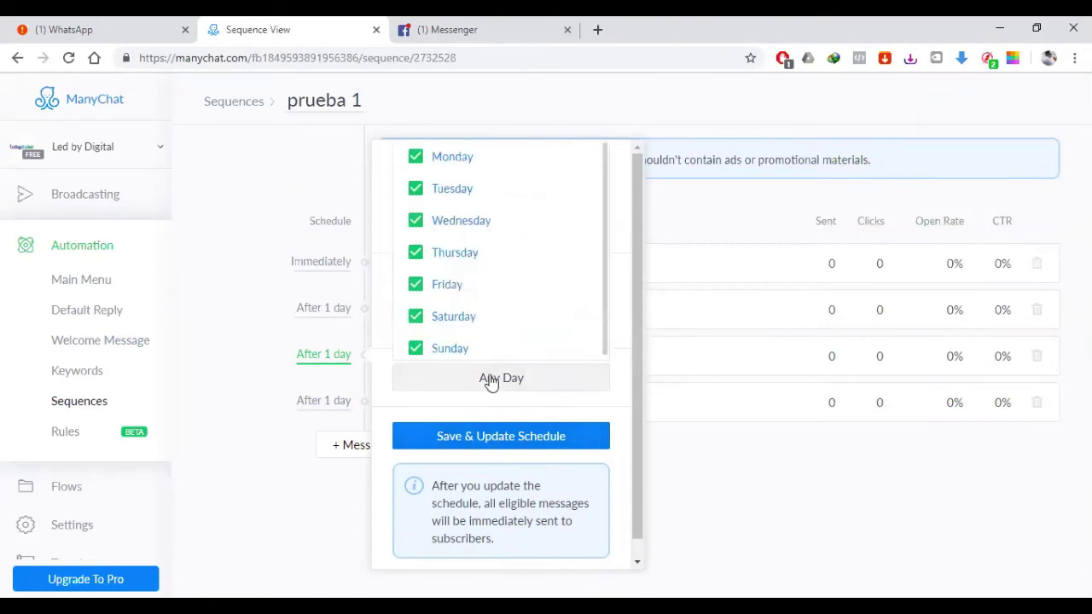
{"action": "left_click", "coordinate": [417, 352]}
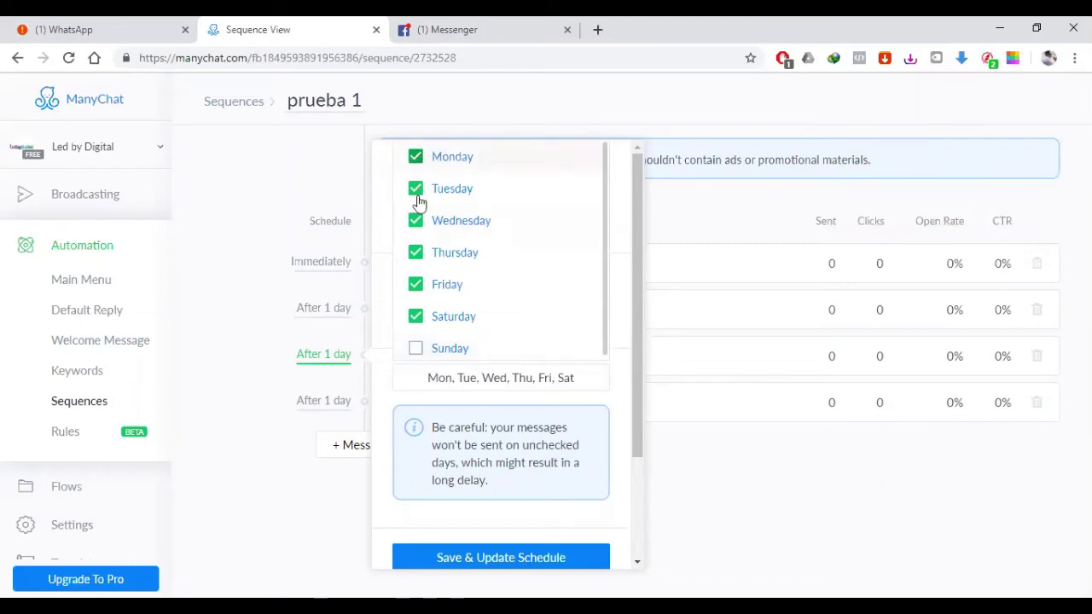
{"action": "left_click", "coordinate": [416, 317]}
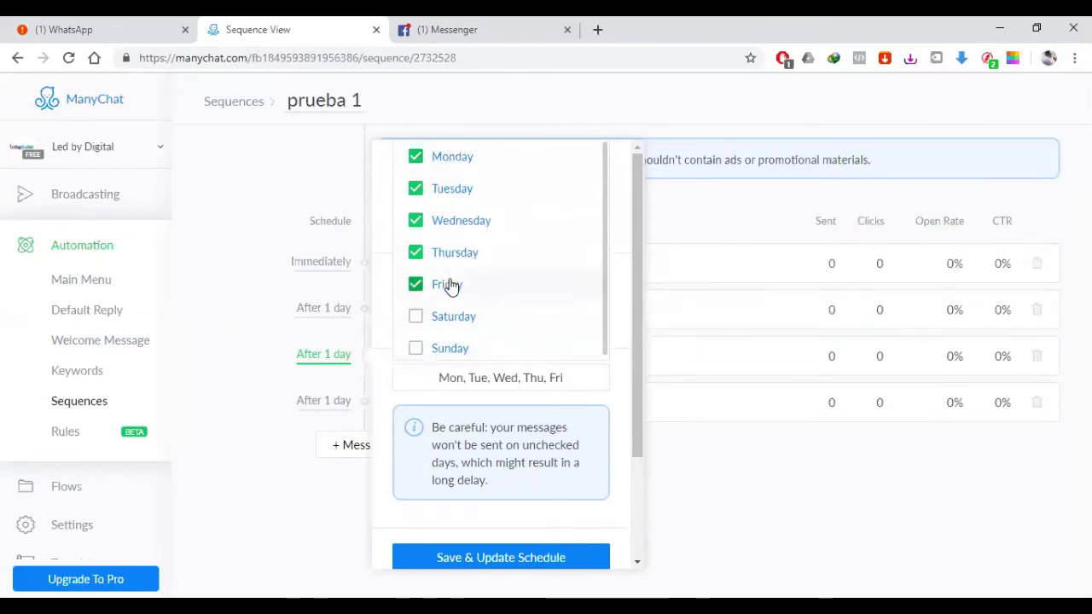
{"action": "left_click", "coordinate": [510, 558]}
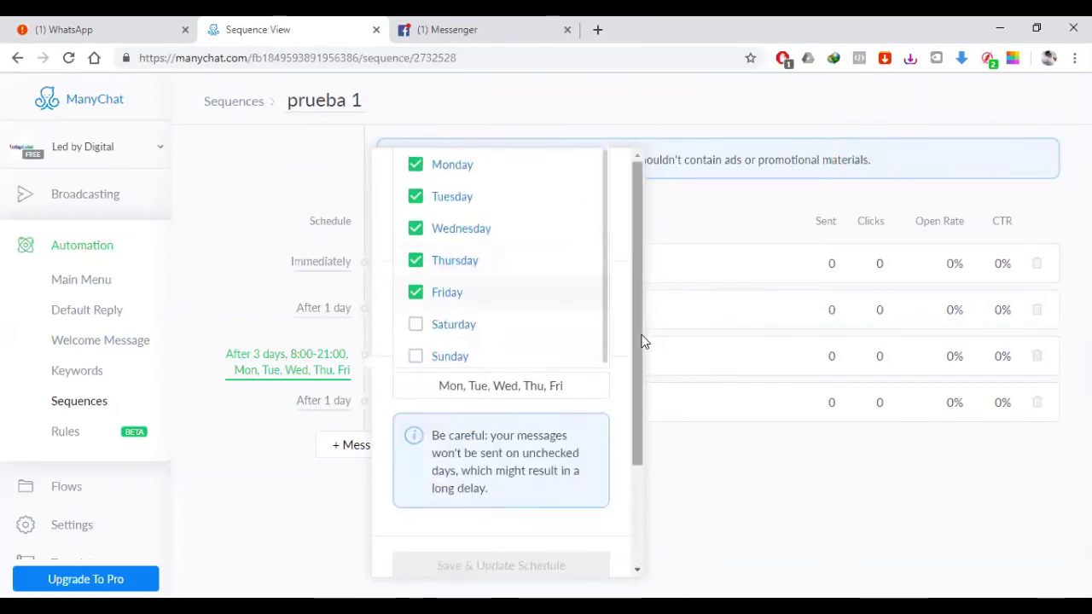
{"action": "left_click", "coordinate": [69, 58]}
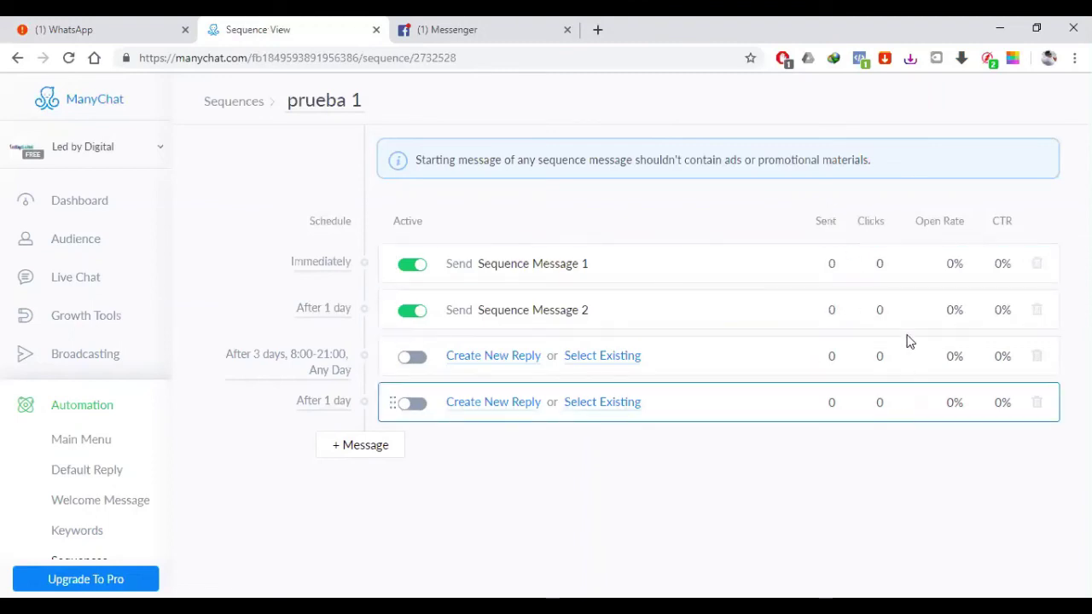
Step: Add a fifth After 1 day message to prueba 1 and return to the Sequences list
{"action": "double_click", "coordinate": [954, 221]}
{"action": "left_click", "coordinate": [962, 430]}
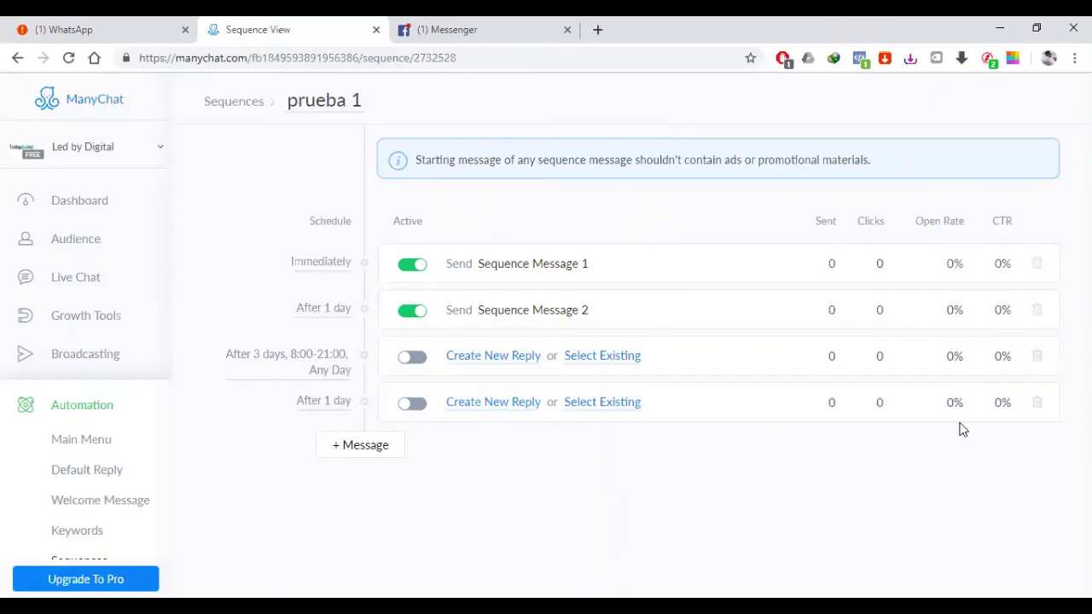
{"action": "double_click", "coordinate": [1007, 221]}
{"action": "left_click", "coordinate": [1012, 224]}
{"action": "left_click", "coordinate": [365, 452]}
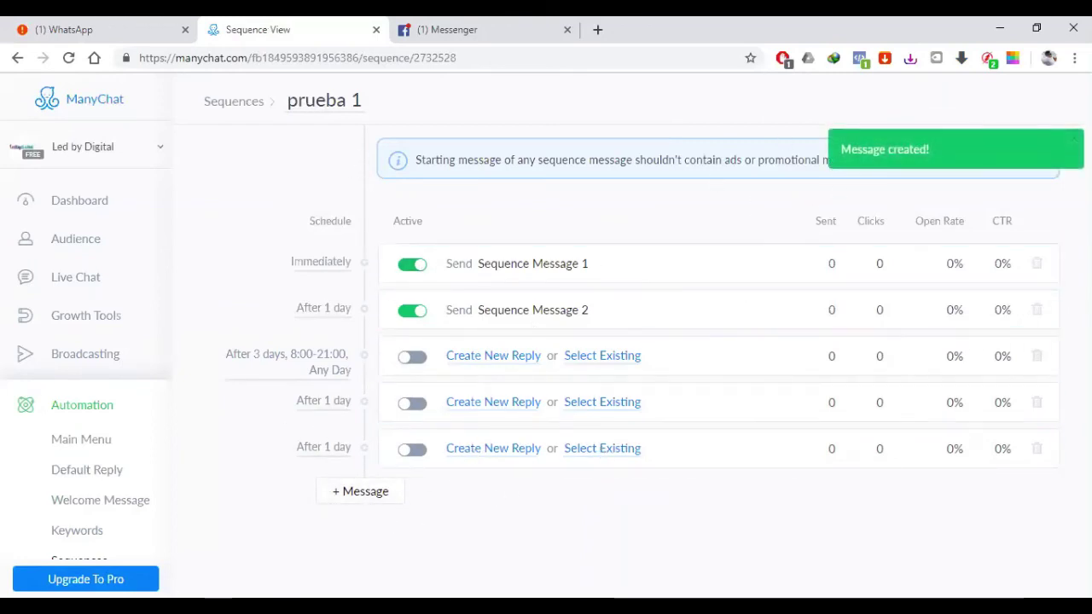
{"action": "left_click", "coordinate": [232, 102]}
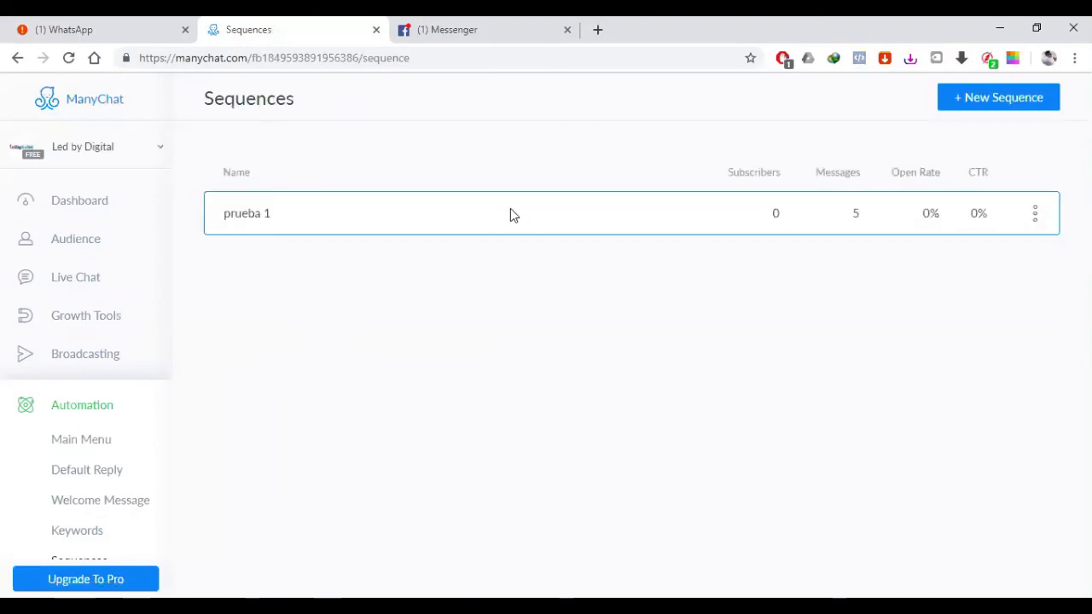
Step: Delete the prueba 1 sequence from its row menu and confirm the deletion
{"action": "left_click", "coordinate": [1035, 215]}
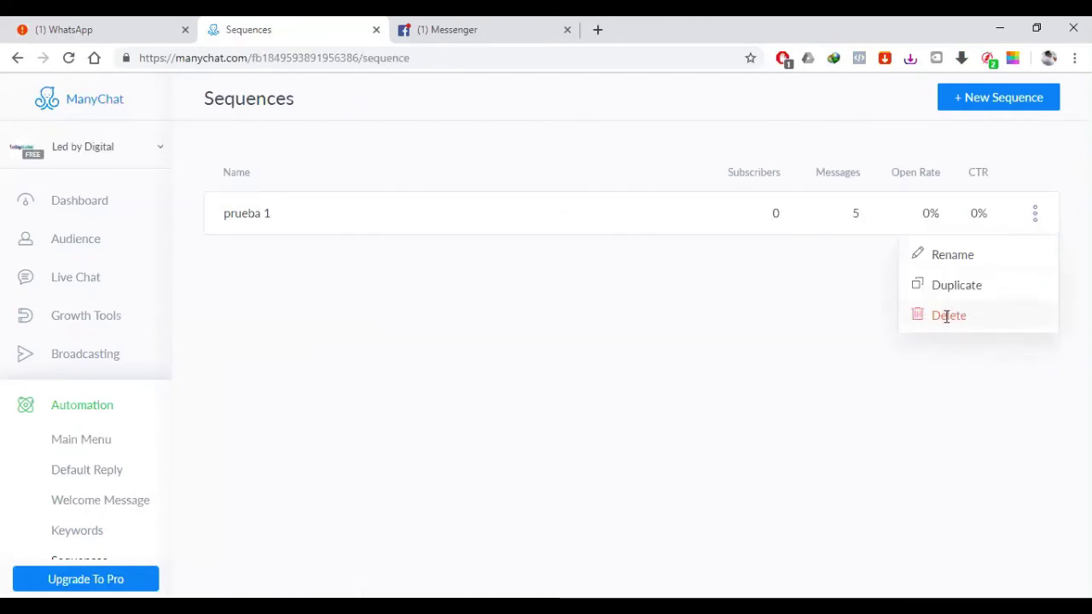
{"action": "left_click", "coordinate": [921, 321]}
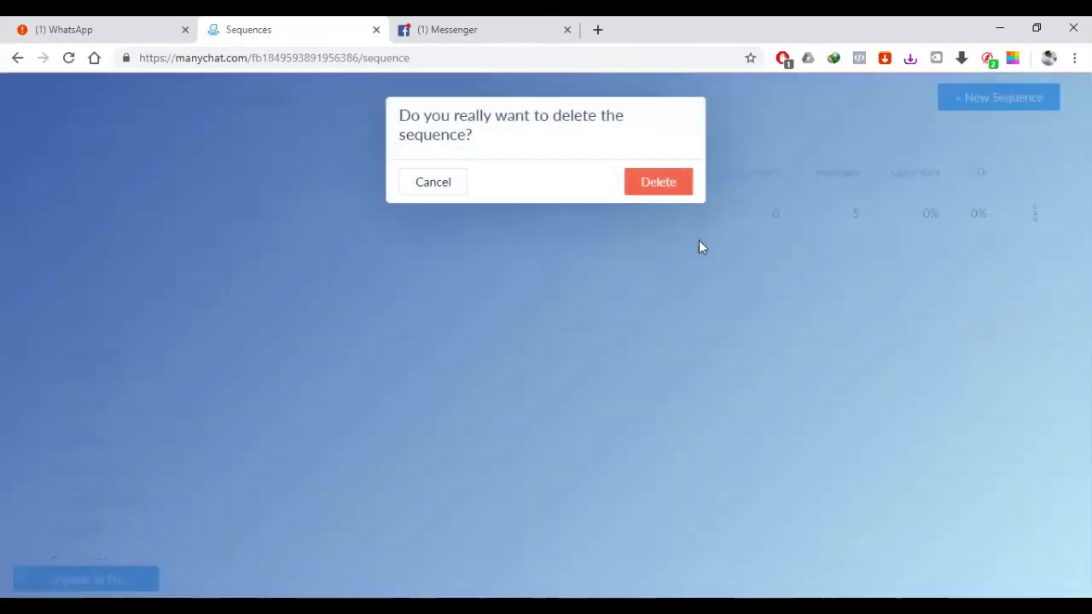
{"action": "left_click", "coordinate": [669, 189]}
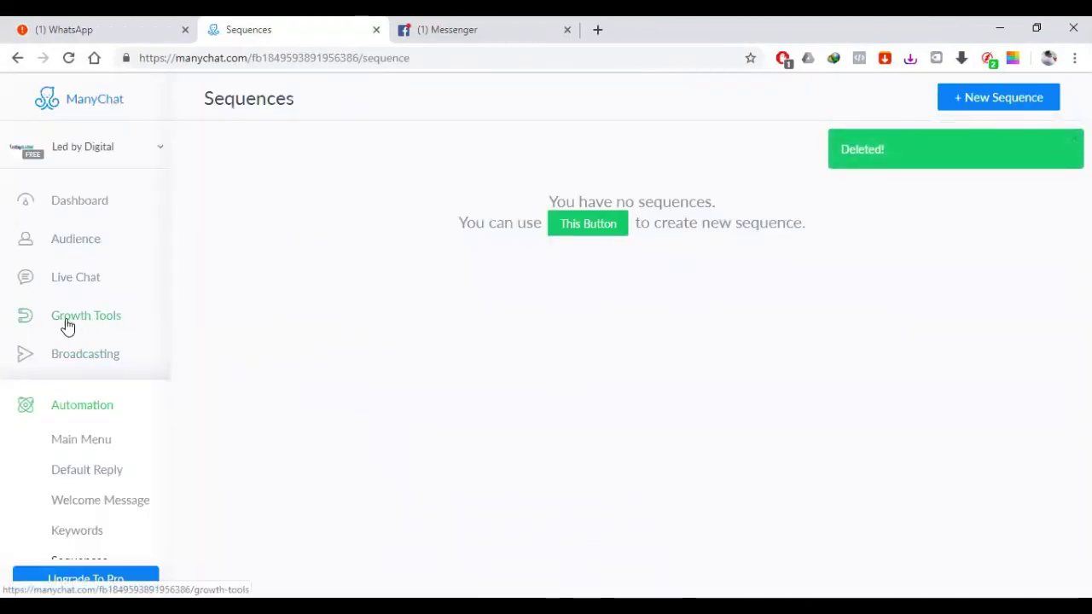
{"action": "scroll", "coordinate": [120, 320], "scroll_direction": "down", "scroll_amount": 2}
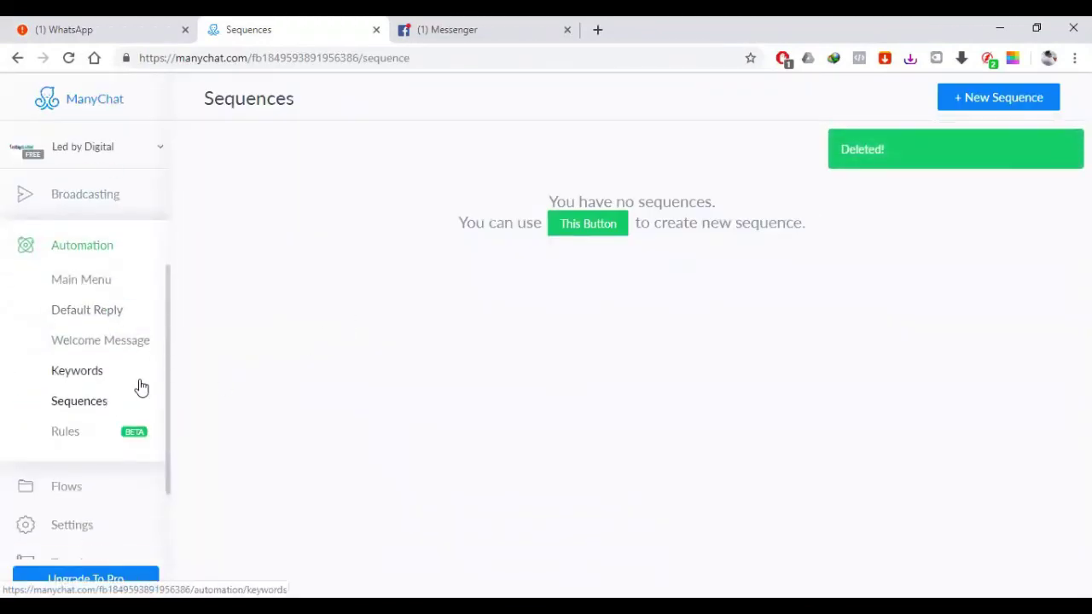
{"action": "scroll", "coordinate": [135, 375], "scroll_direction": "up", "scroll_amount": 1}
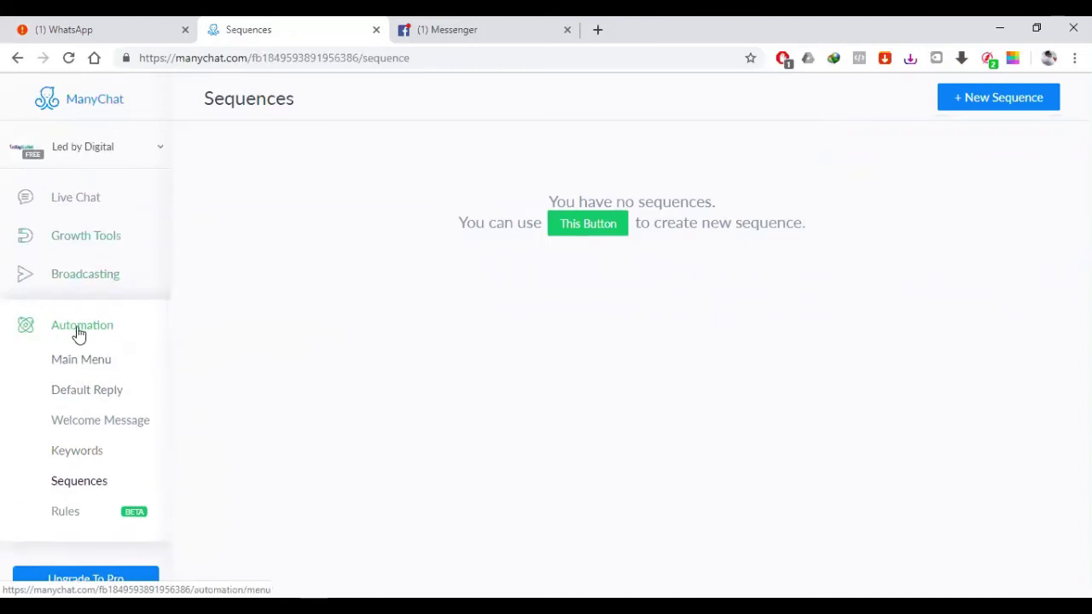
{"action": "scroll", "coordinate": [93, 422], "scroll_direction": "down", "scroll_amount": 1}
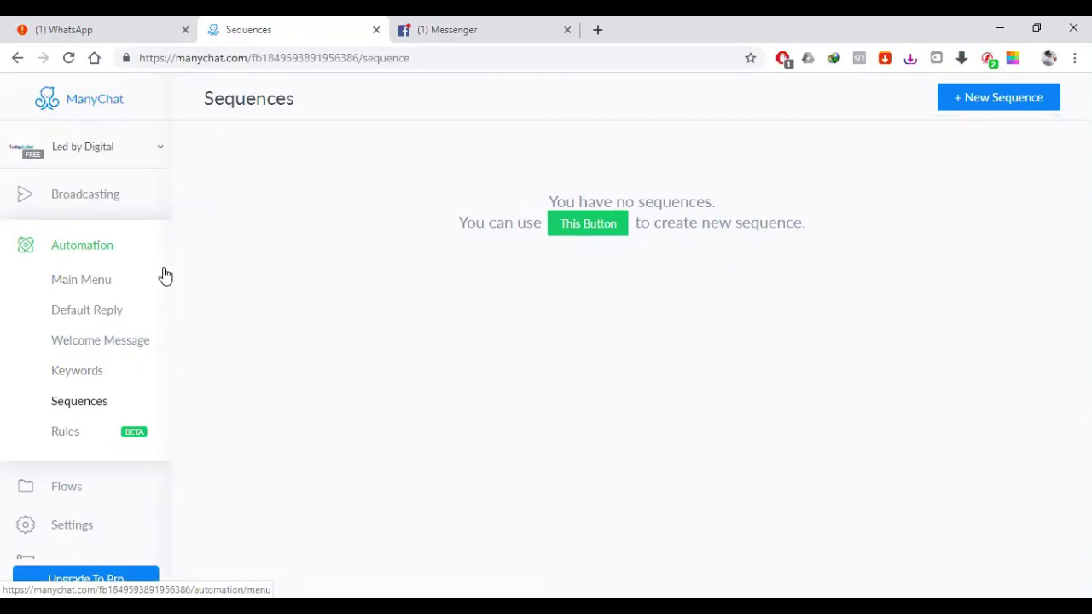
{"action": "scroll", "coordinate": [163, 277], "scroll_direction": "up", "scroll_amount": 1}
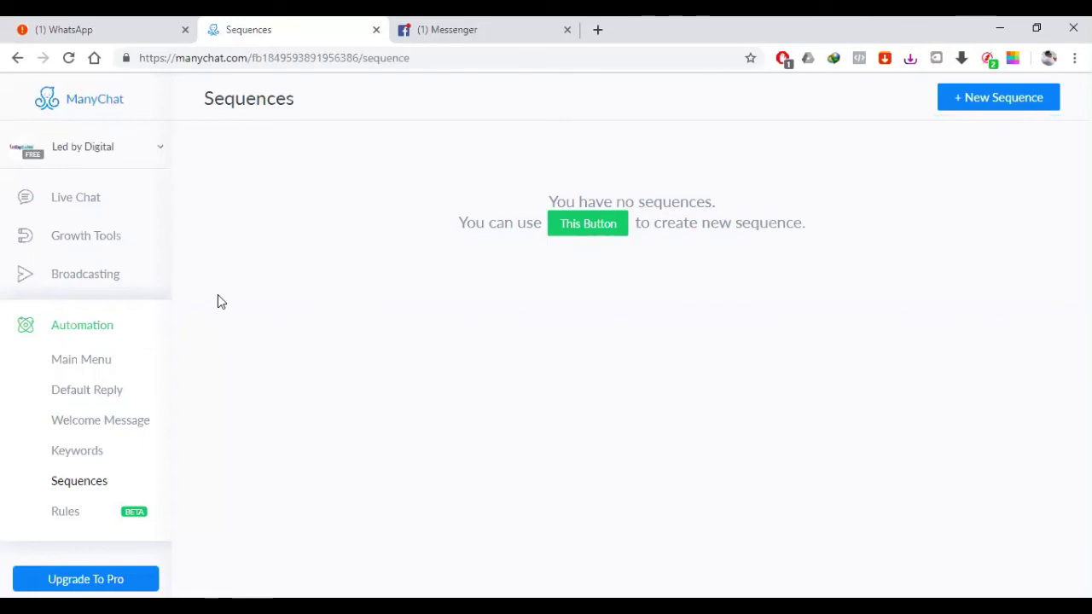
{"action": "left_click", "coordinate": [111, 283]}
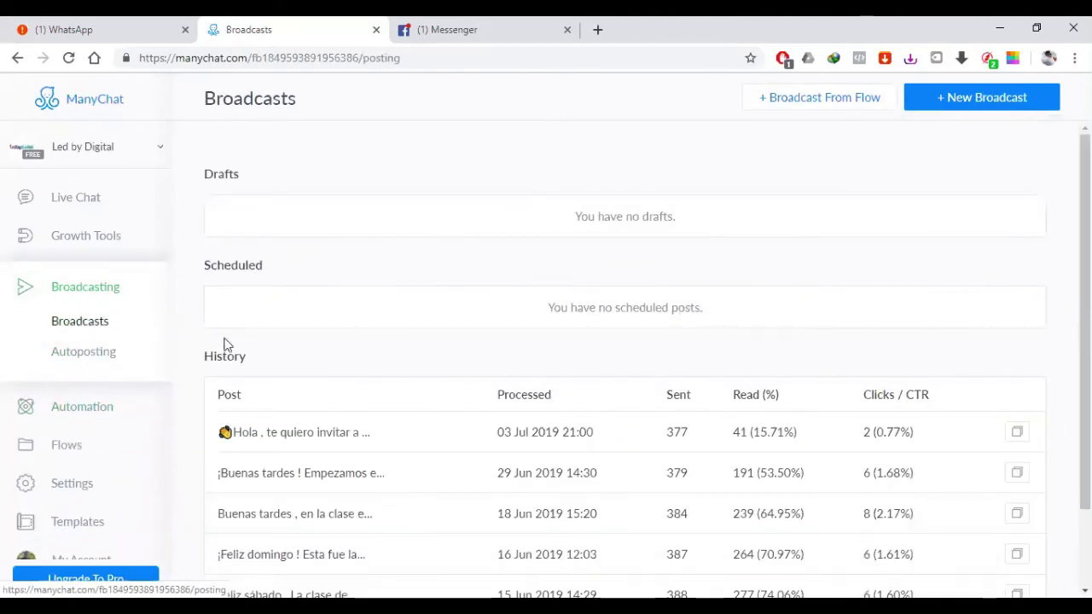
{"action": "scroll", "coordinate": [552, 377], "scroll_direction": "down", "scroll_amount": 2}
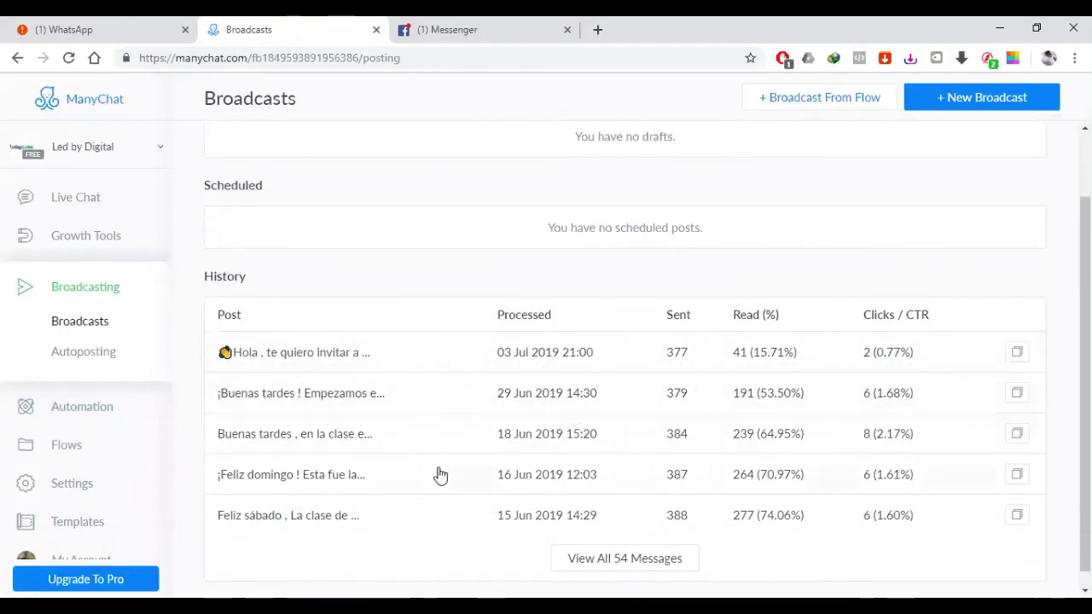
{"action": "scroll", "coordinate": [779, 444], "scroll_direction": "up", "scroll_amount": 2}
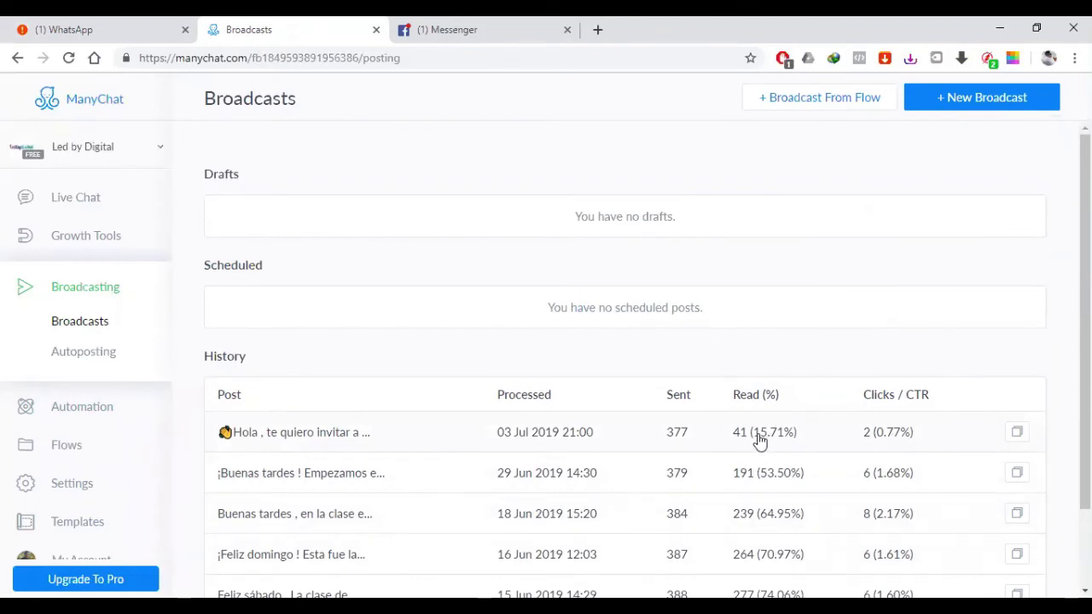
{"action": "left_click", "coordinate": [896, 436]}
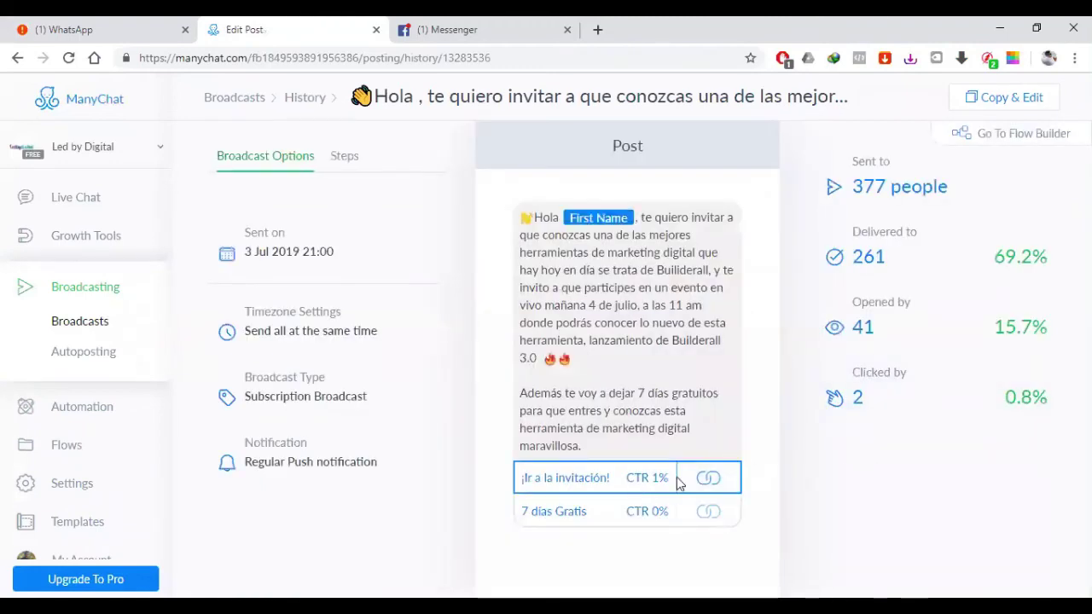
{"action": "left_click", "coordinate": [980, 397]}
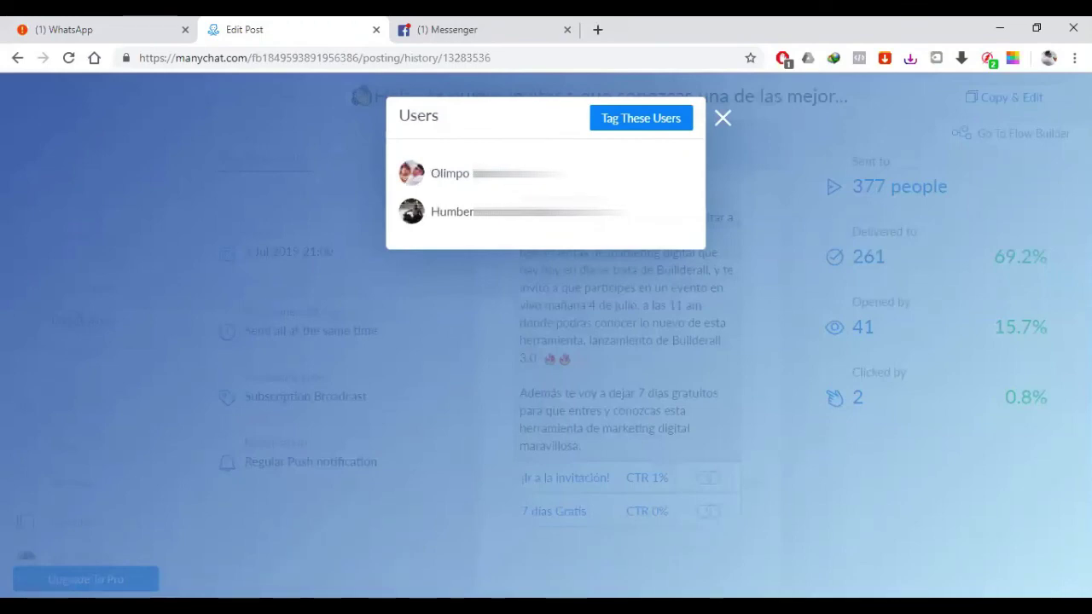
{"action": "left_click_drag", "start_coordinate": [570, 219], "coordinate": [463, 214]}
{"action": "left_click", "coordinate": [494, 219]}
{"action": "left_click", "coordinate": [721, 116]}
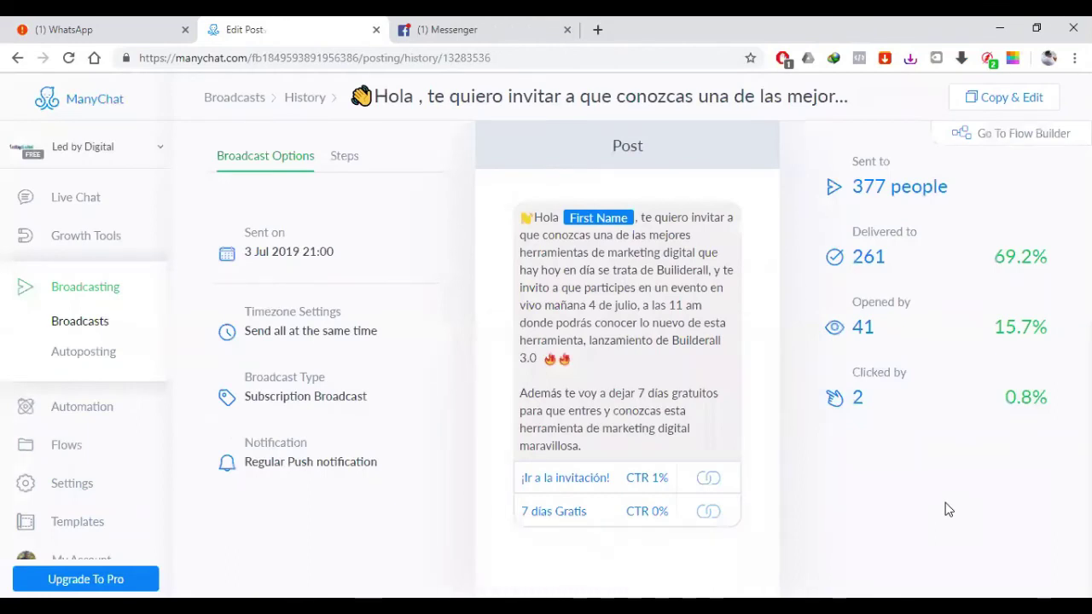
Step: Open Growth Tool #7 from Growth Tools, review its opt-in message, then reopen its editor
{"action": "left_click", "coordinate": [68, 243]}
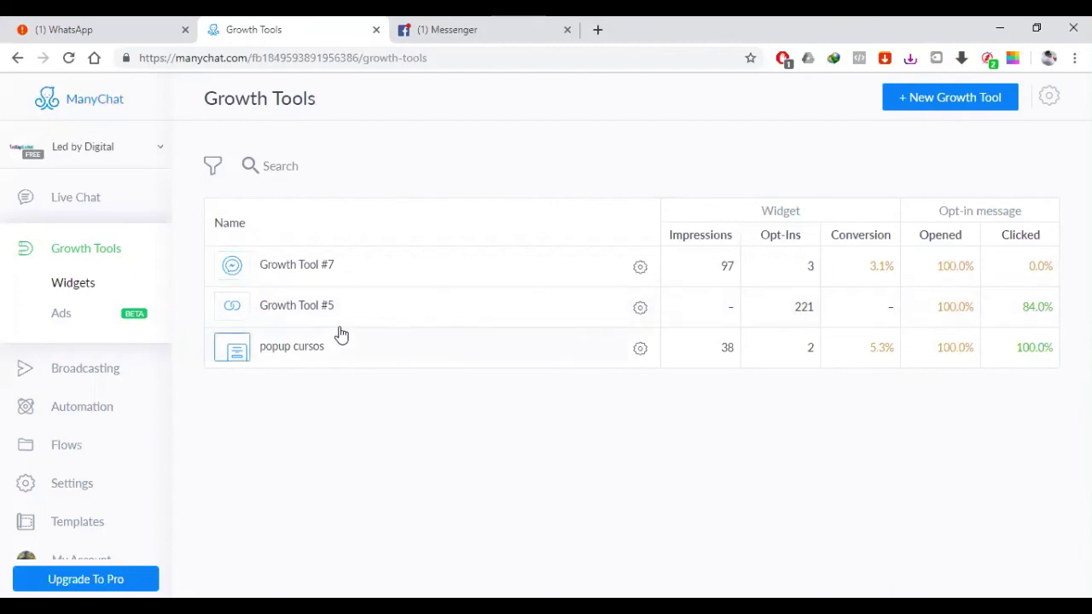
{"action": "left_click", "coordinate": [323, 267]}
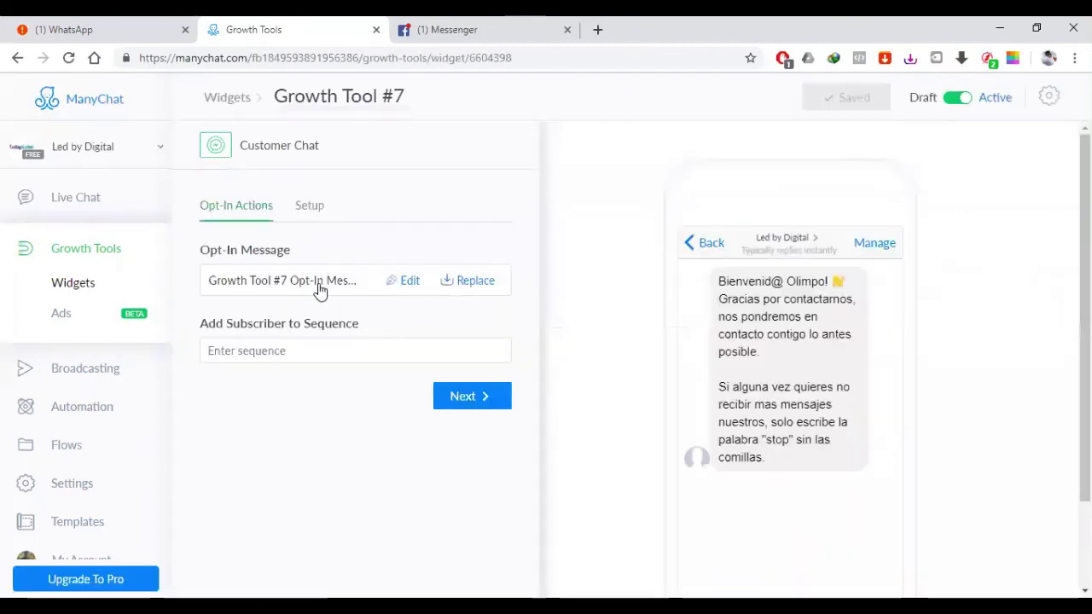
{"action": "left_click", "coordinate": [320, 291]}
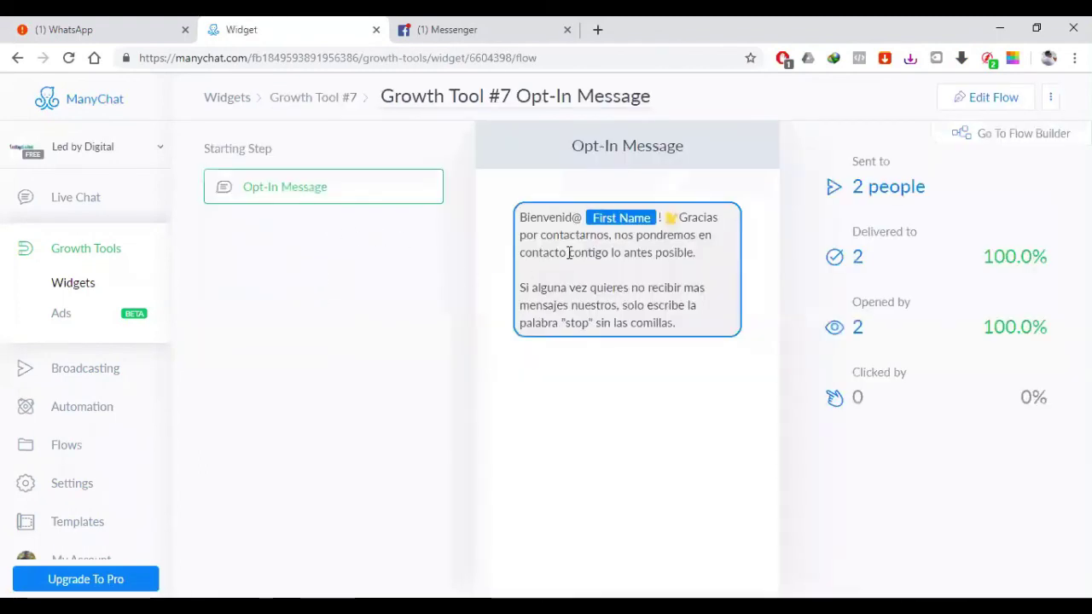
{"action": "left_click", "coordinate": [312, 103]}
{"action": "left_click", "coordinate": [232, 97]}
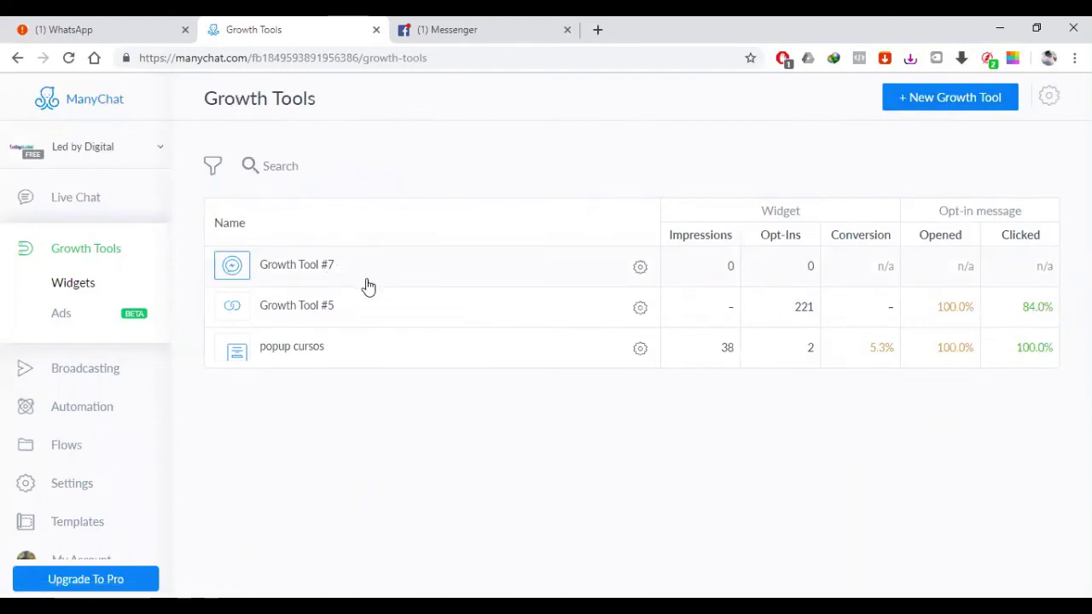
{"action": "left_click", "coordinate": [309, 266]}
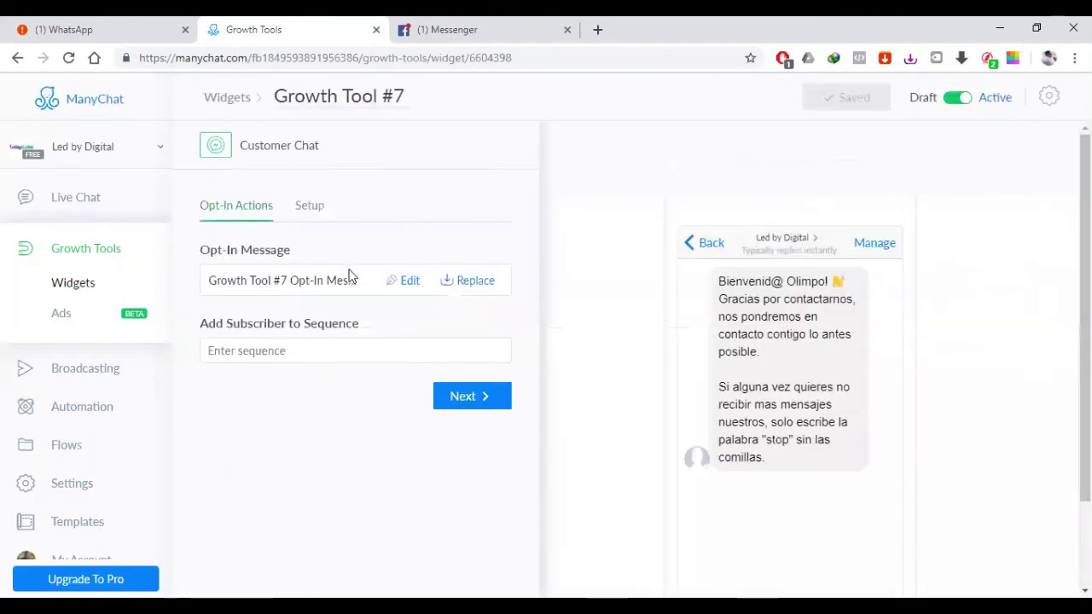
Step: Copy the ManyChat snippet code from the Setup tab's Install JavaScript Snippet wizard and finish
{"action": "left_click", "coordinate": [310, 210]}
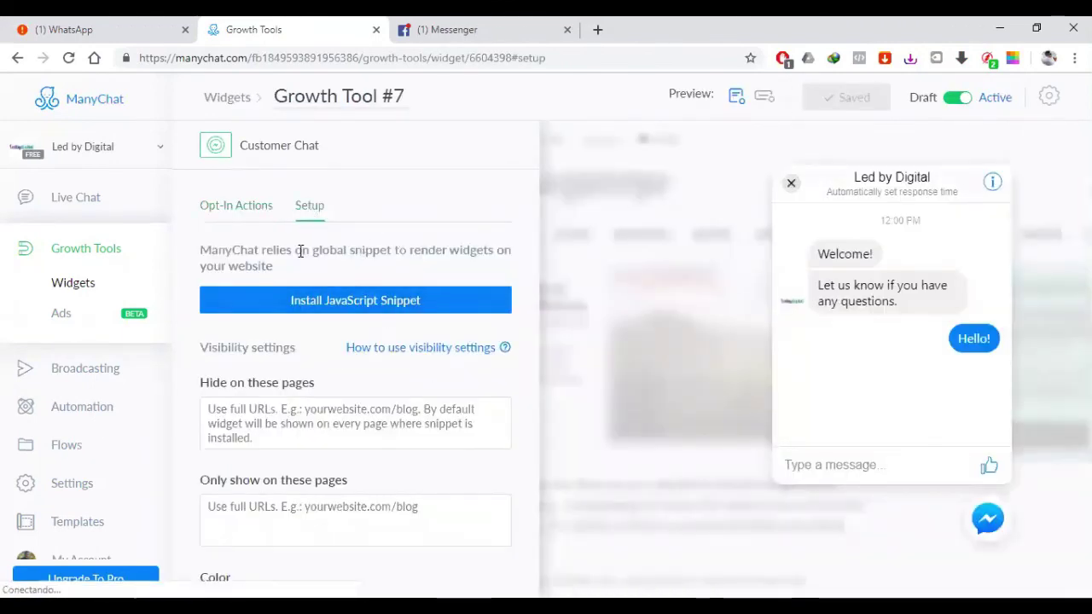
{"action": "left_click", "coordinate": [374, 310]}
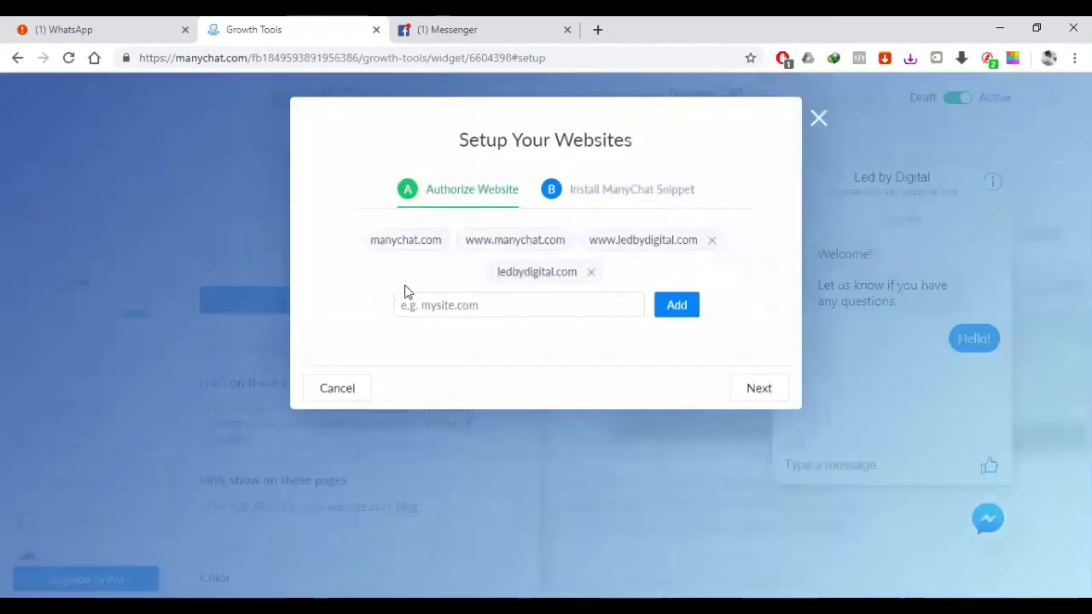
{"action": "left_click", "coordinate": [666, 194]}
{"action": "left_click_drag", "start_coordinate": [550, 410], "coordinate": [370, 366]}
{"action": "key", "text": "ctrl+c"}
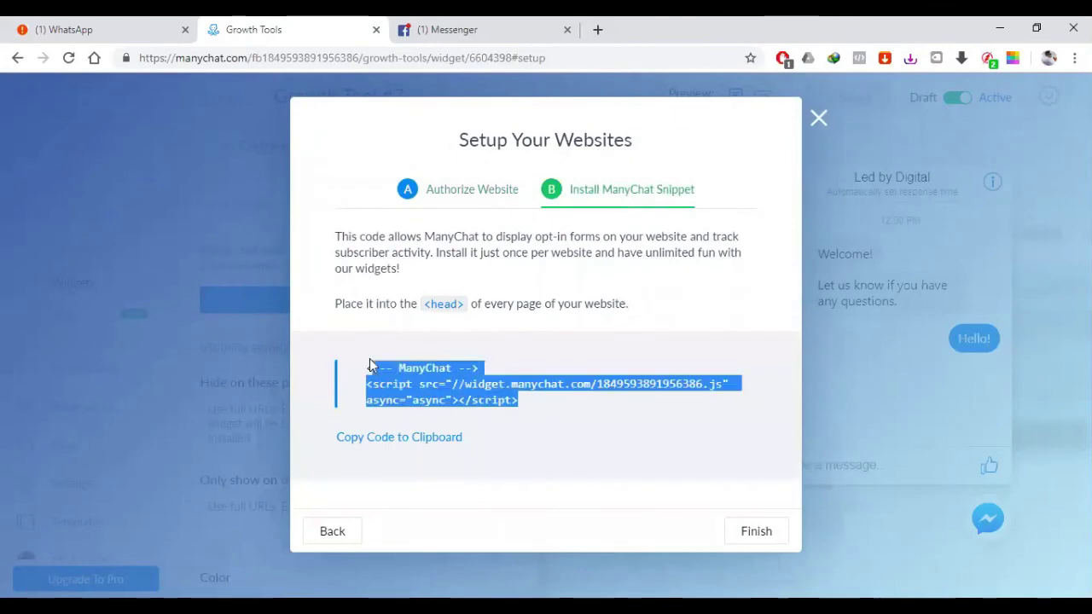
{"action": "left_click", "coordinate": [428, 441]}
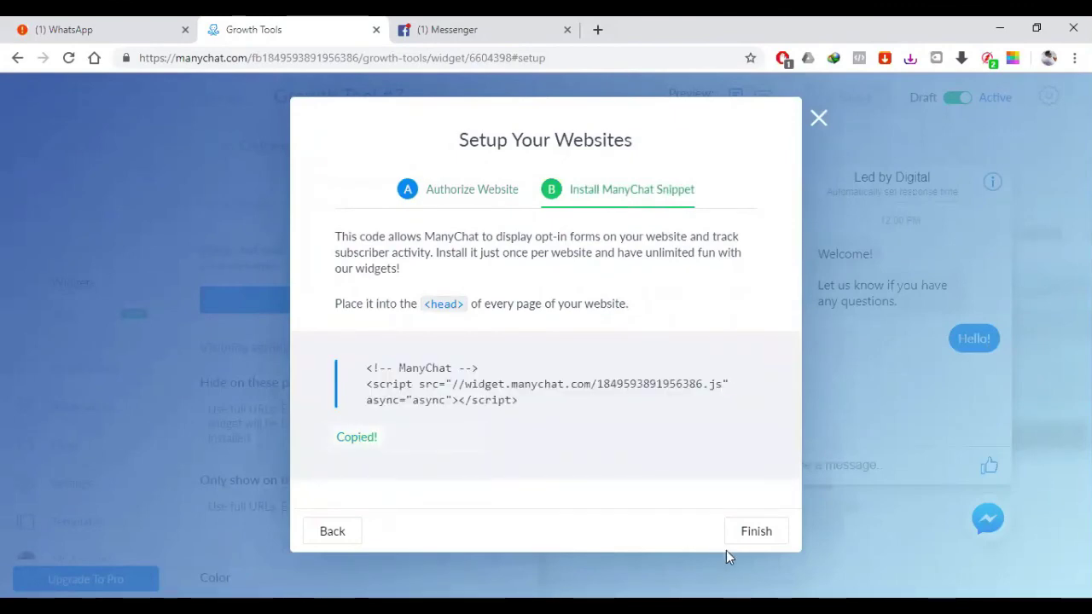
{"action": "left_click", "coordinate": [759, 532]}
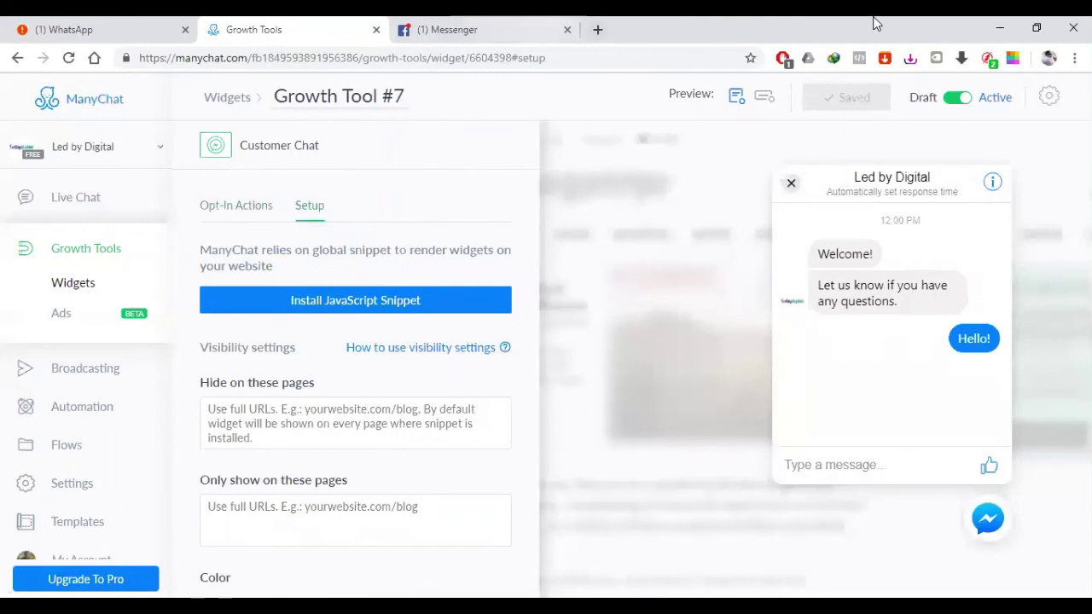
Step: Log in to ledbydigital.com/wp-admin/ in a new tab with username and password
{"action": "key", "text": "ctrl+Tab"}
{"action": "key", "text": "ctrl+t"}
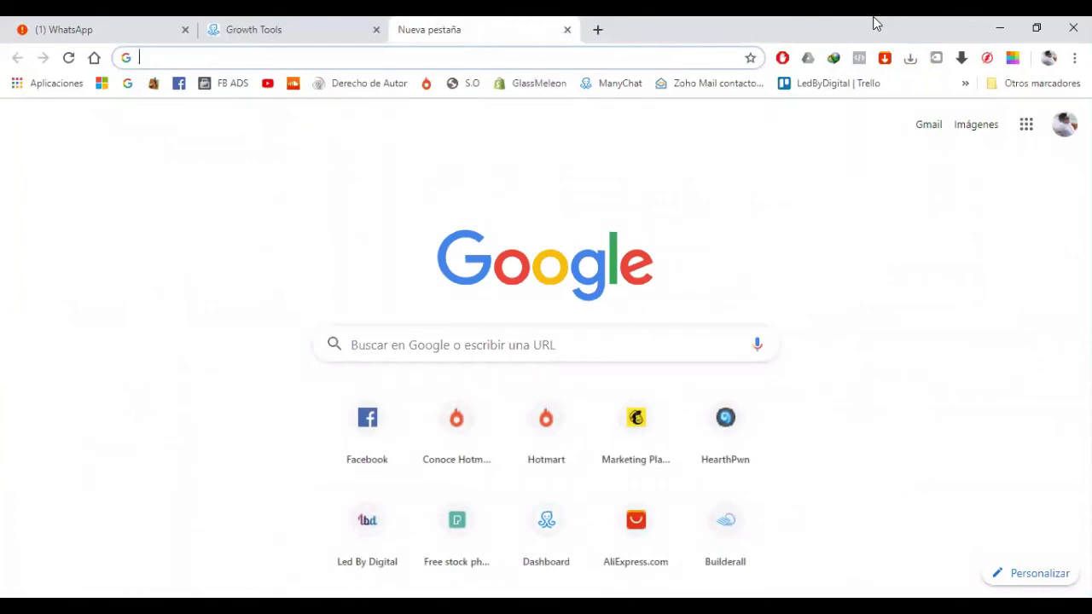
{"action": "type", "text": "le"}
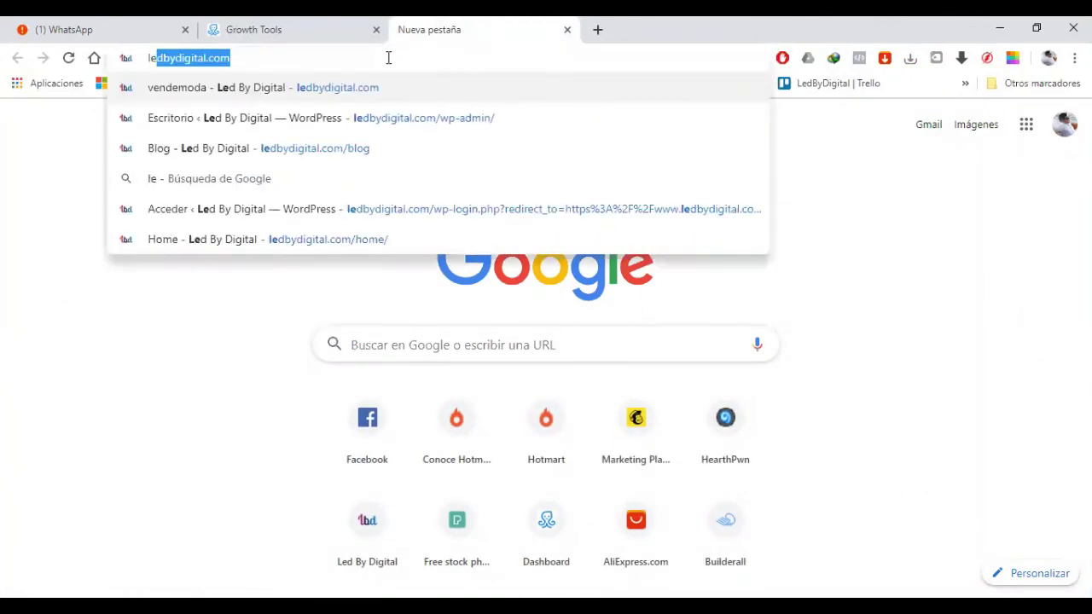
{"action": "key", "text": "Down"}
{"action": "key", "text": "Return"}
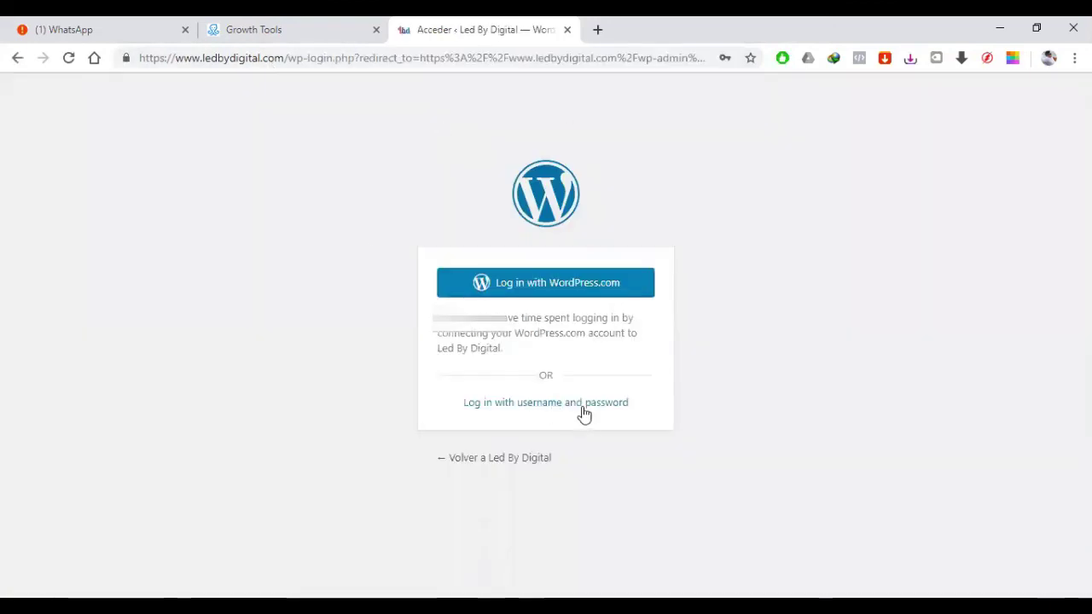
{"action": "left_click", "coordinate": [585, 402]}
{"action": "left_click", "coordinate": [627, 438]}
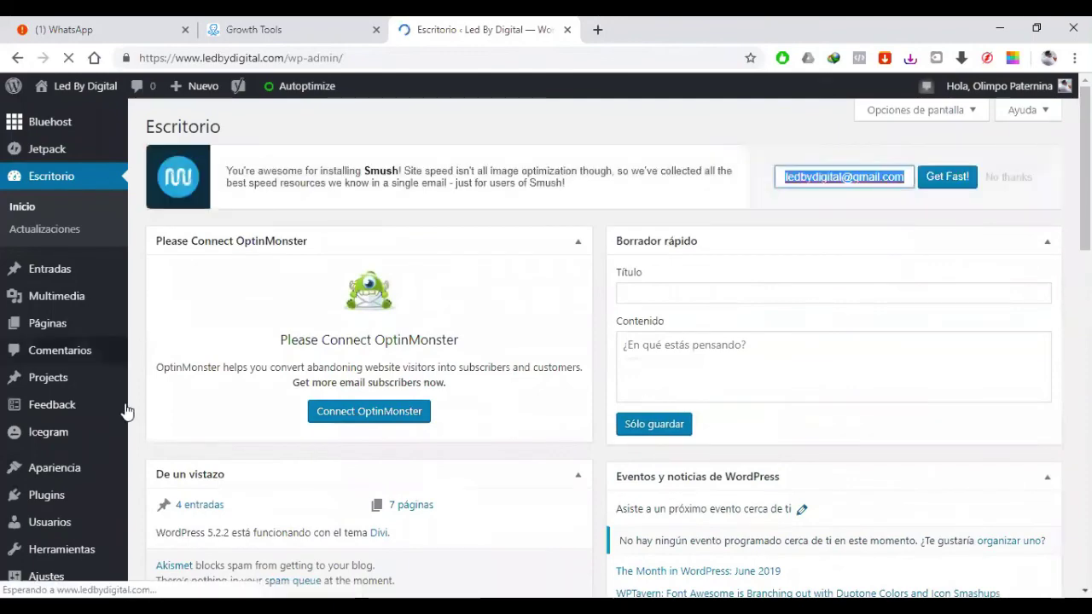
Step: Paste the ManyChat snippet into Scripts in Header under Ajustes > Insert Headers and Footers
{"action": "scroll", "coordinate": [99, 383], "scroll_direction": "down", "scroll_amount": 1}
{"action": "scroll", "coordinate": [100, 386], "scroll_direction": "down", "scroll_amount": 1}
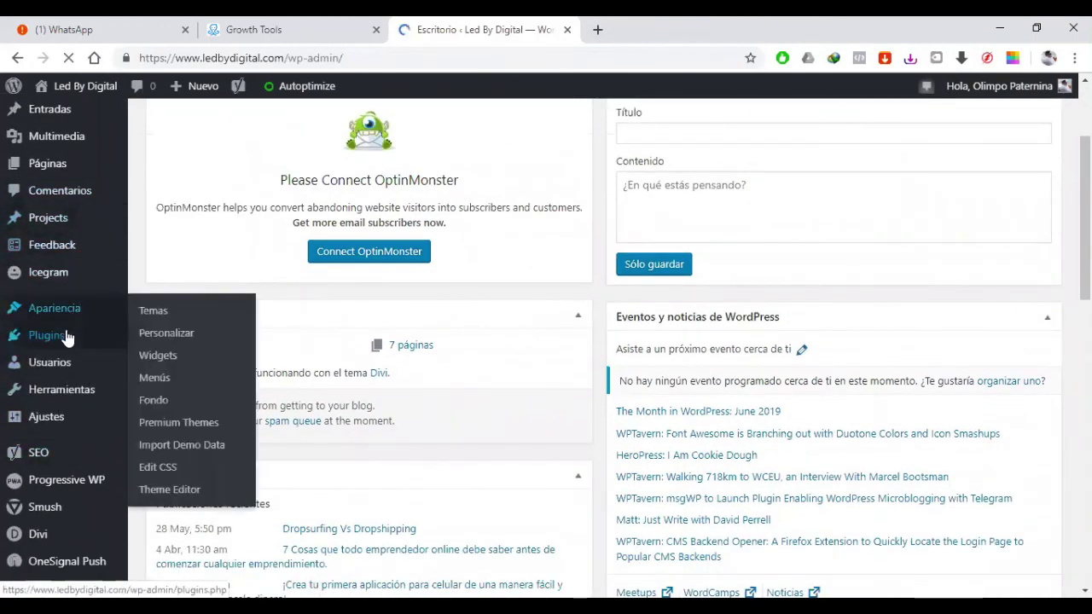
{"action": "mouse_move", "coordinate": [63, 338]}
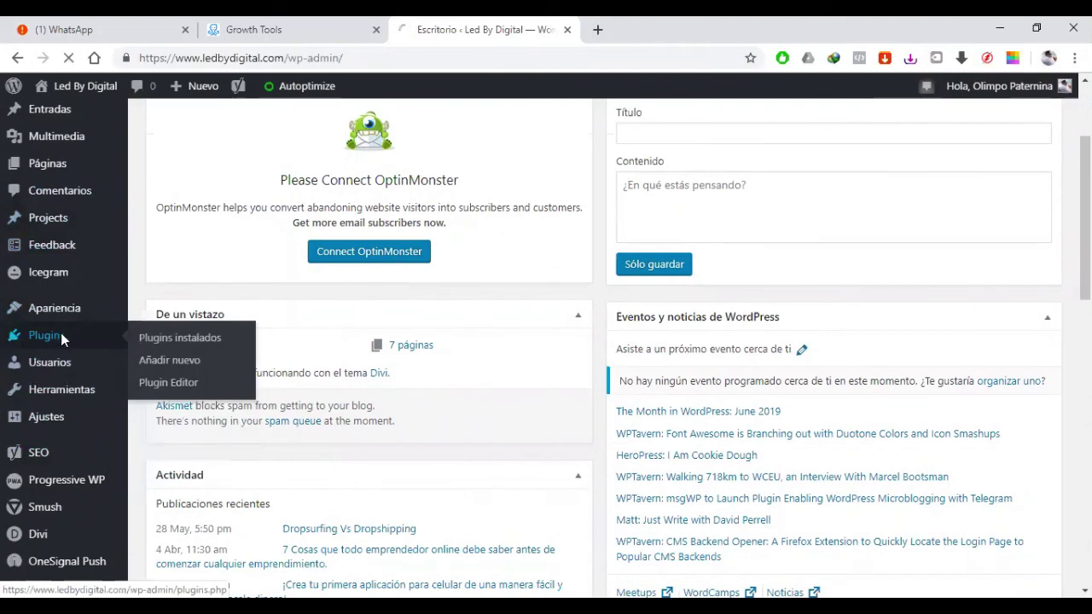
{"action": "mouse_move", "coordinate": [92, 429]}
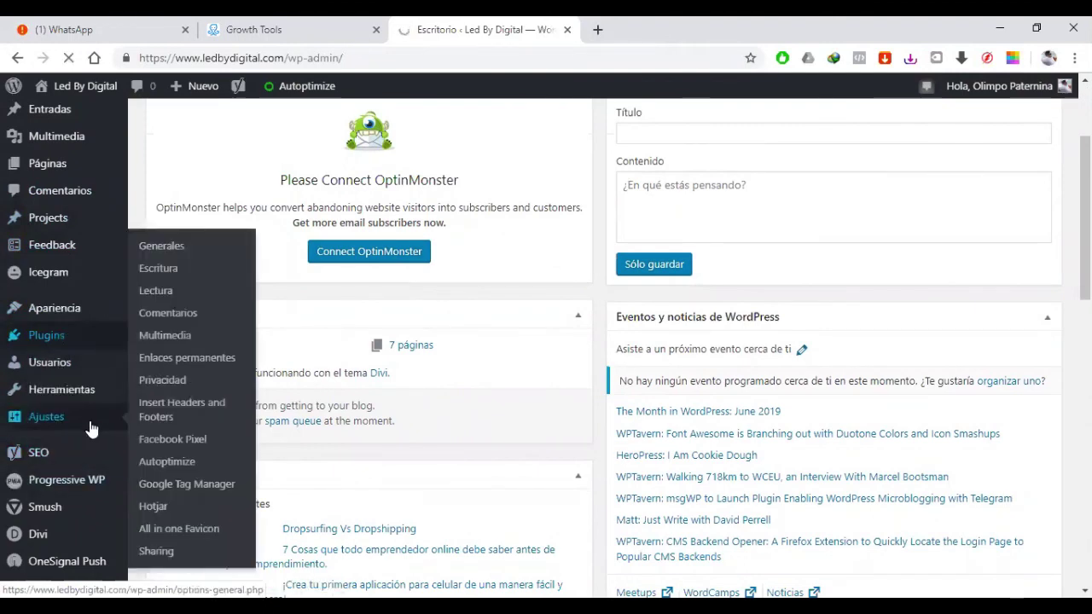
{"action": "left_click", "coordinate": [174, 422]}
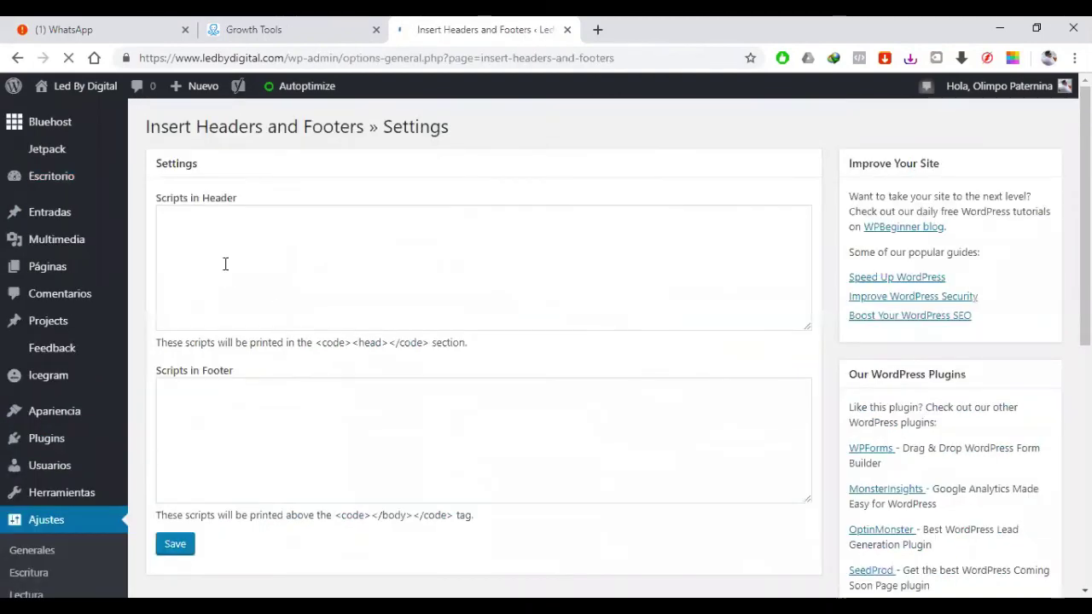
{"action": "left_click", "coordinate": [248, 258]}
{"action": "key", "text": "ctrl+v"}
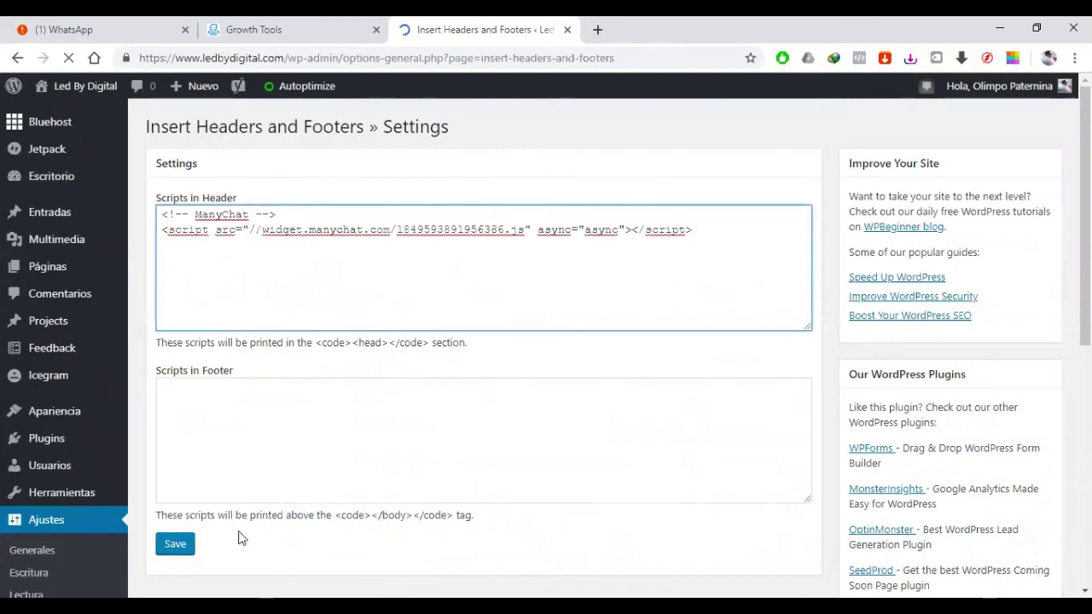
Step: Save the header scripts setting and open a new incognito browser window
{"action": "left_click", "coordinate": [176, 544]}
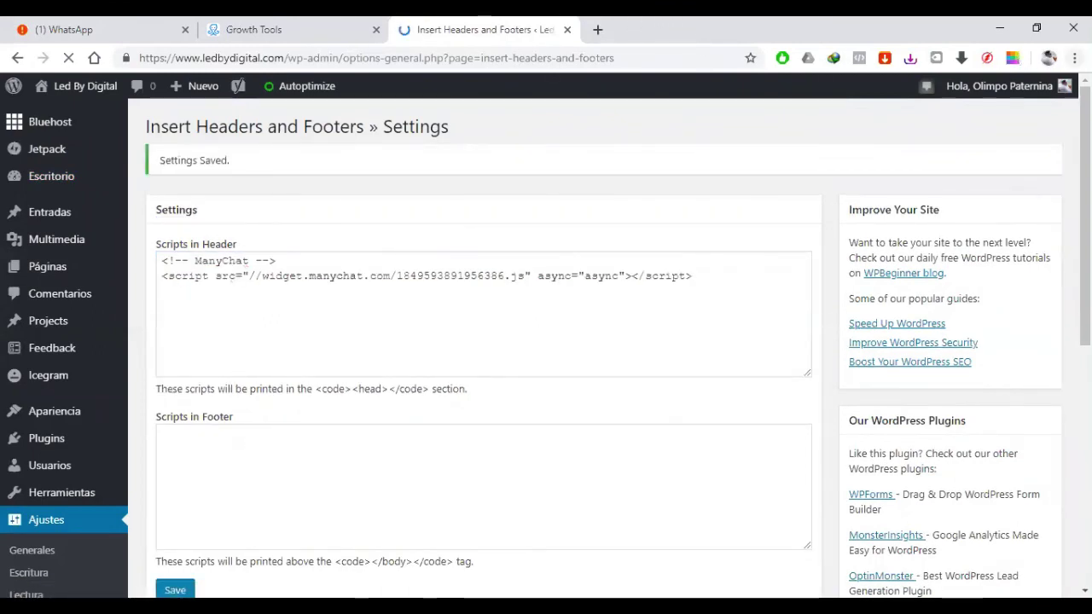
{"action": "left_click", "coordinate": [1074, 57]}
{"action": "left_click", "coordinate": [847, 124]}
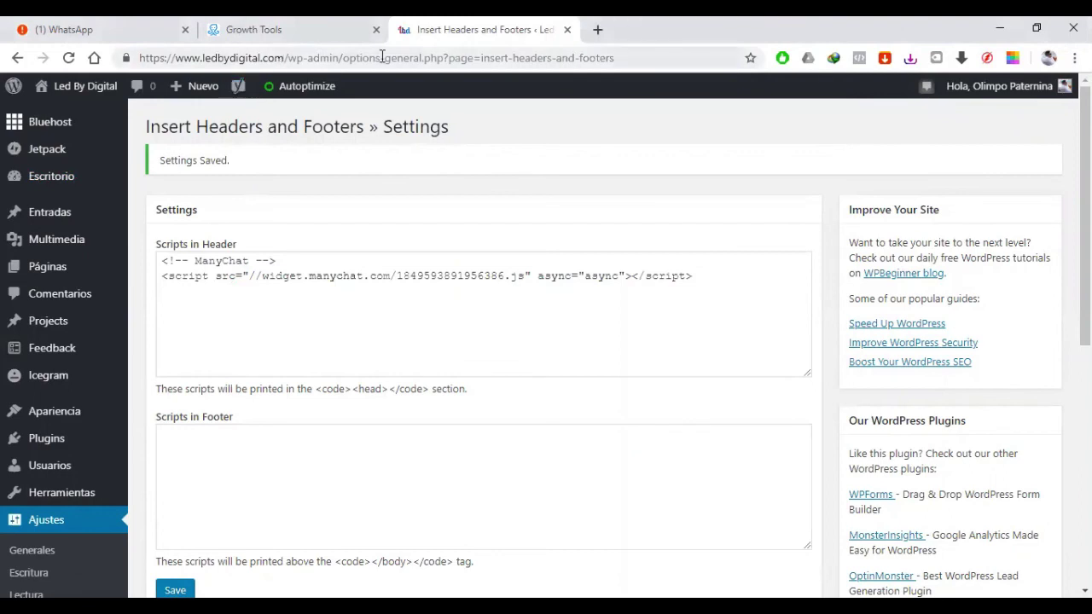
{"action": "left_click_drag", "start_coordinate": [283, 58], "coordinate": [939, 62]}
{"action": "key", "text": "BackSpace"}
{"action": "key", "text": "Return"}
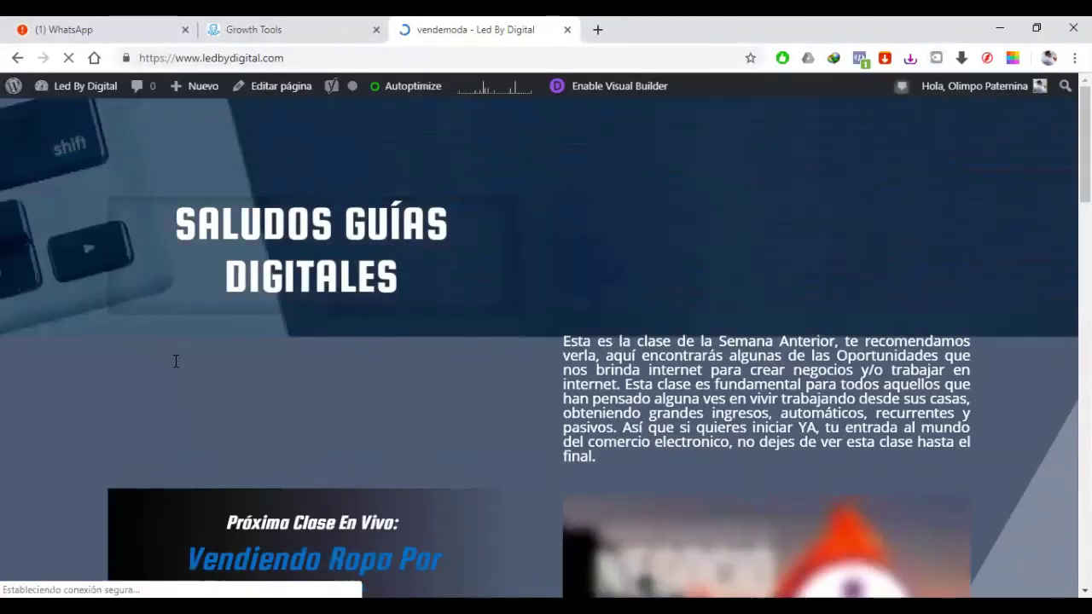
{"action": "scroll", "coordinate": [175, 361], "scroll_direction": "down", "scroll_amount": 1}
{"action": "scroll", "coordinate": [168, 333], "scroll_direction": "down", "scroll_amount": 2}
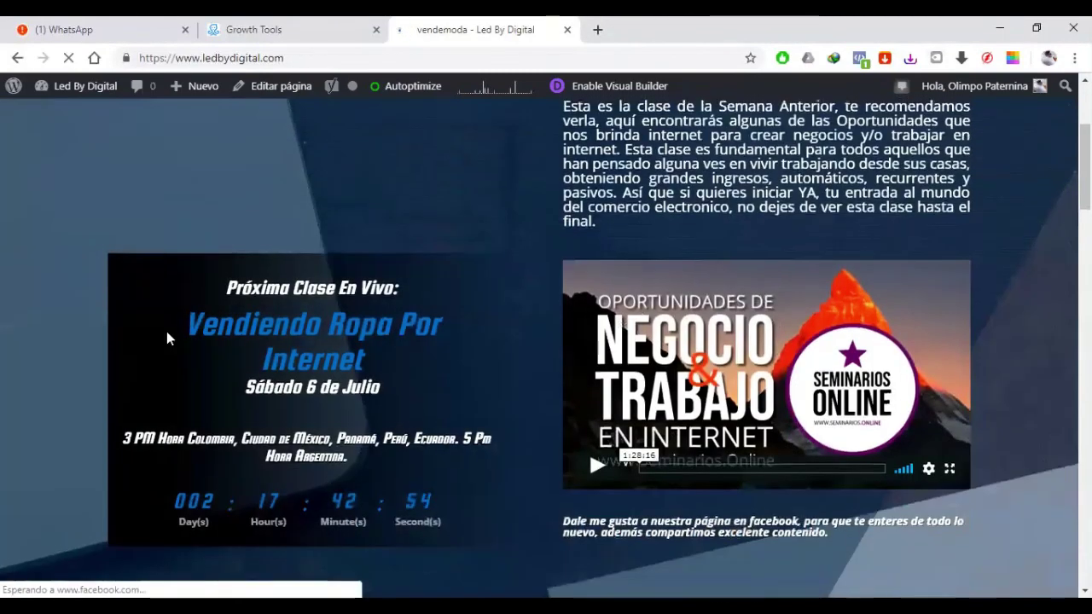
{"action": "scroll", "coordinate": [172, 331], "scroll_direction": "up", "scroll_amount": 3}
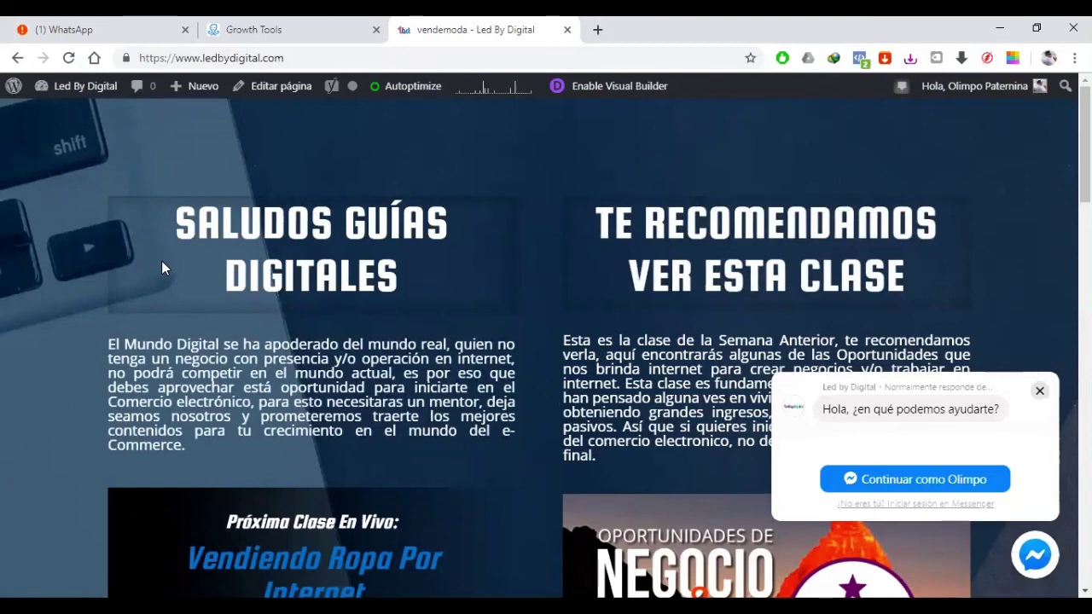
{"action": "scroll", "coordinate": [55, 313], "scroll_direction": "down", "scroll_amount": 1}
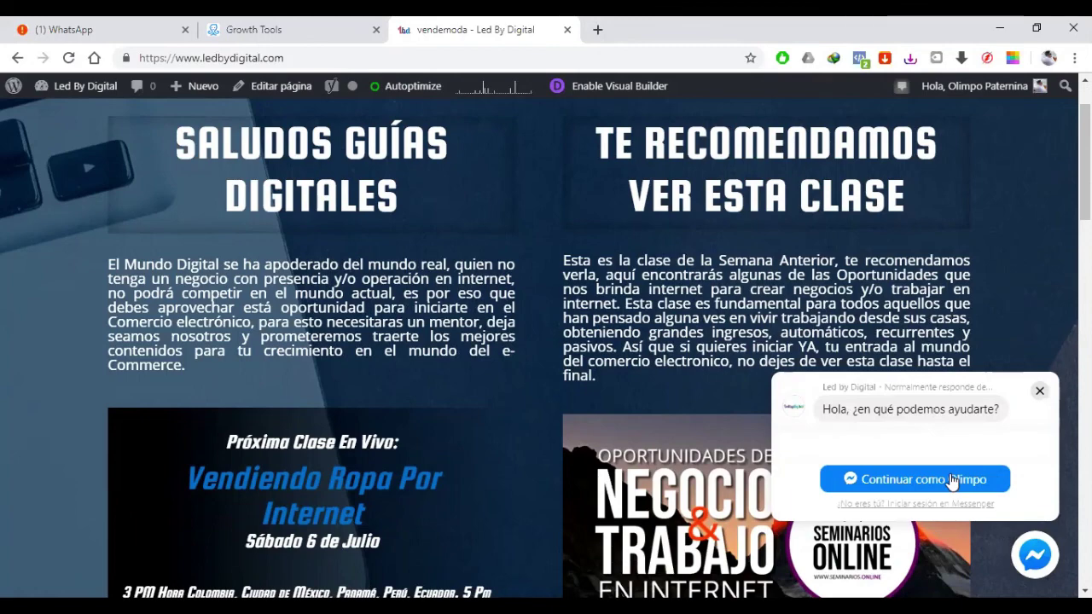
{"action": "scroll", "coordinate": [952, 480], "scroll_direction": "down", "scroll_amount": 3}
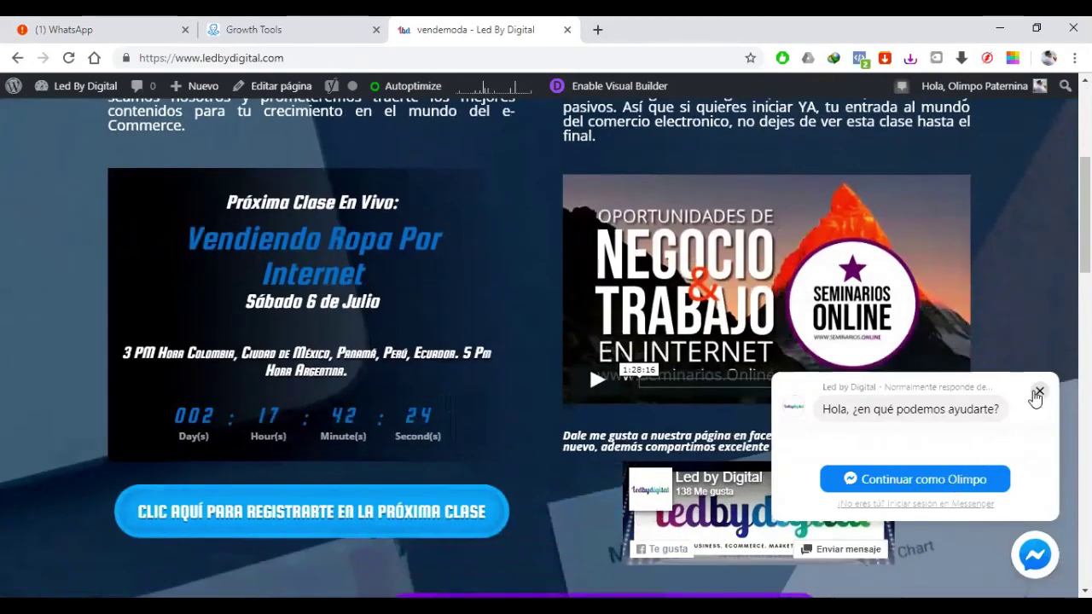
Step: Dismiss the Messenger chat popup and go back to ManyChat's Growth Tools list
{"action": "left_click", "coordinate": [1039, 391]}
{"action": "left_click", "coordinate": [260, 40]}
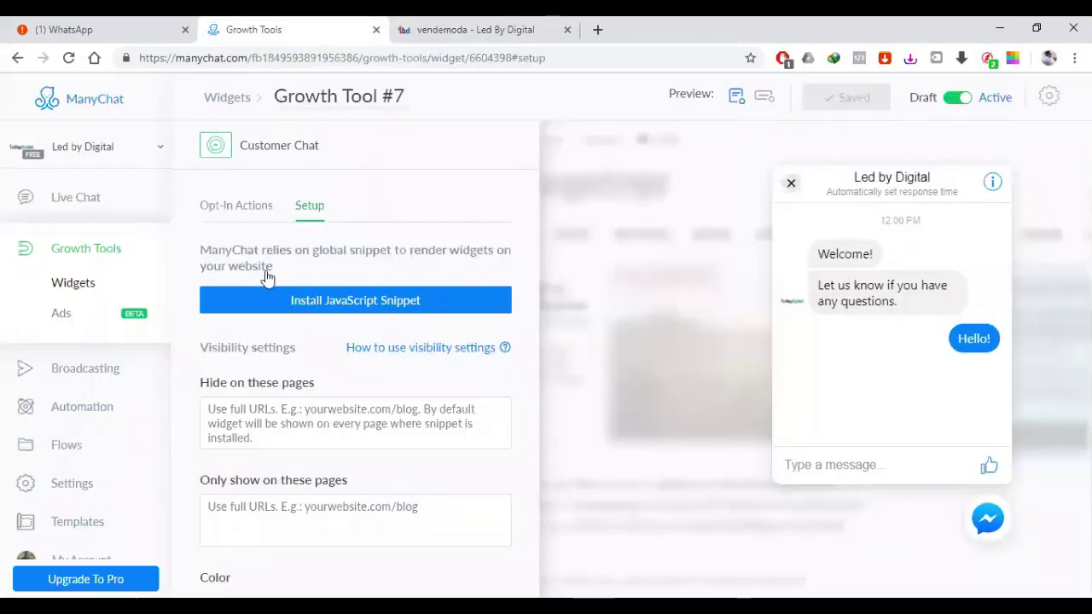
{"action": "left_click", "coordinate": [215, 99]}
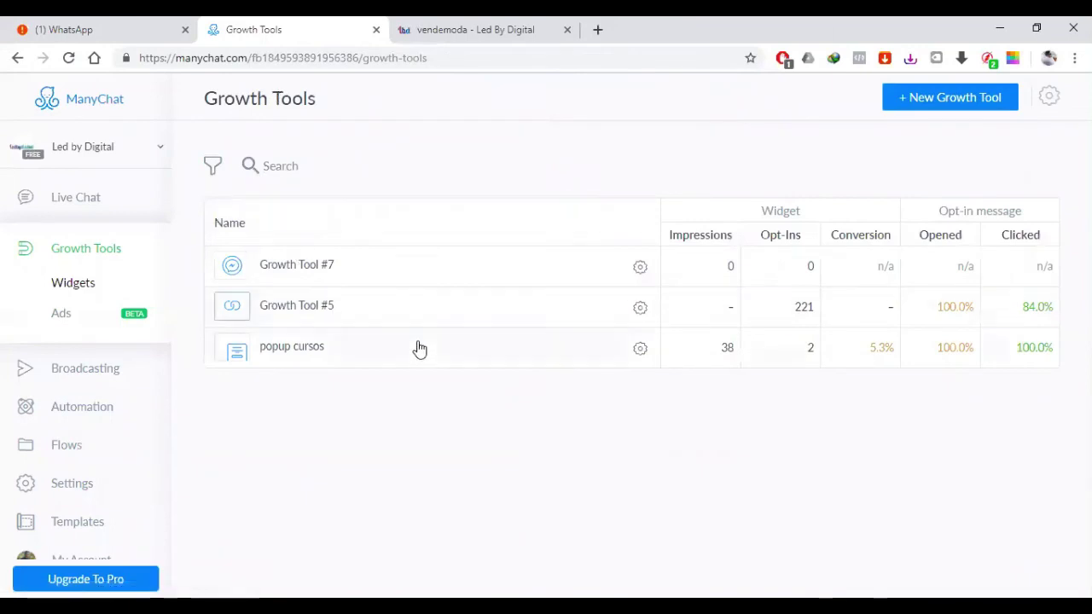